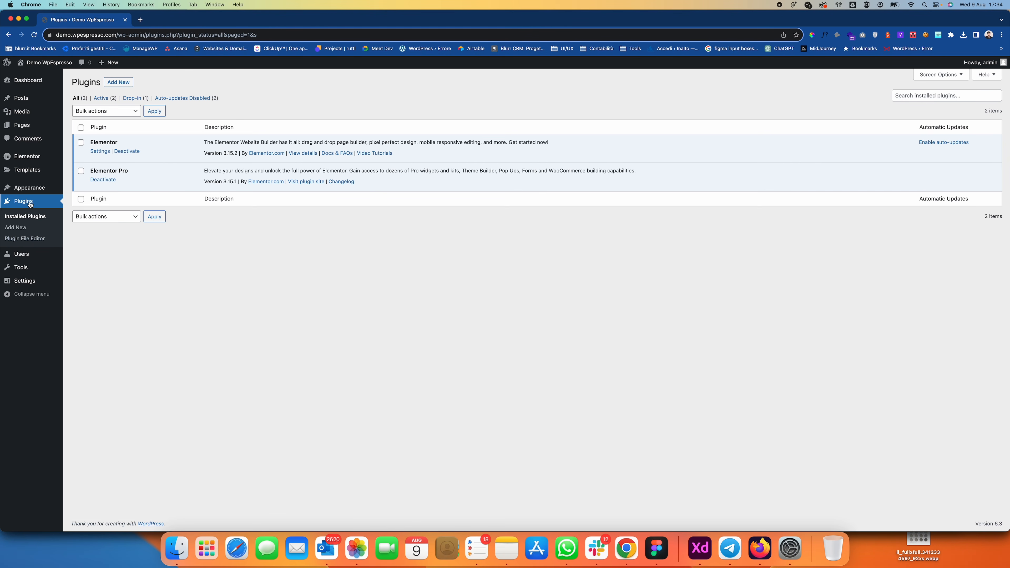
# Open the list of installed themes to check which theme is active.
pyautogui.moveTo(28, 188)
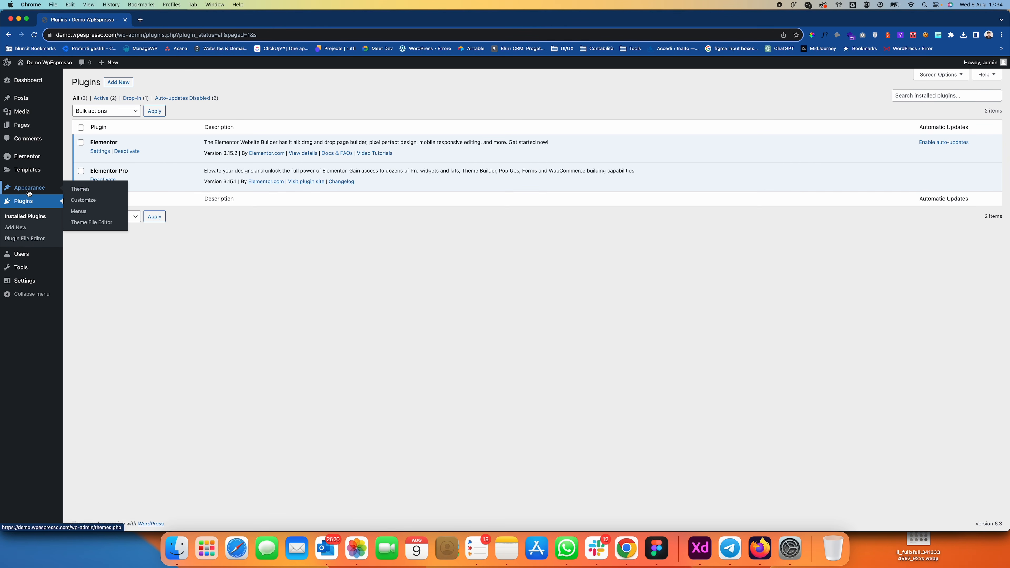
pyautogui.click(76, 191)
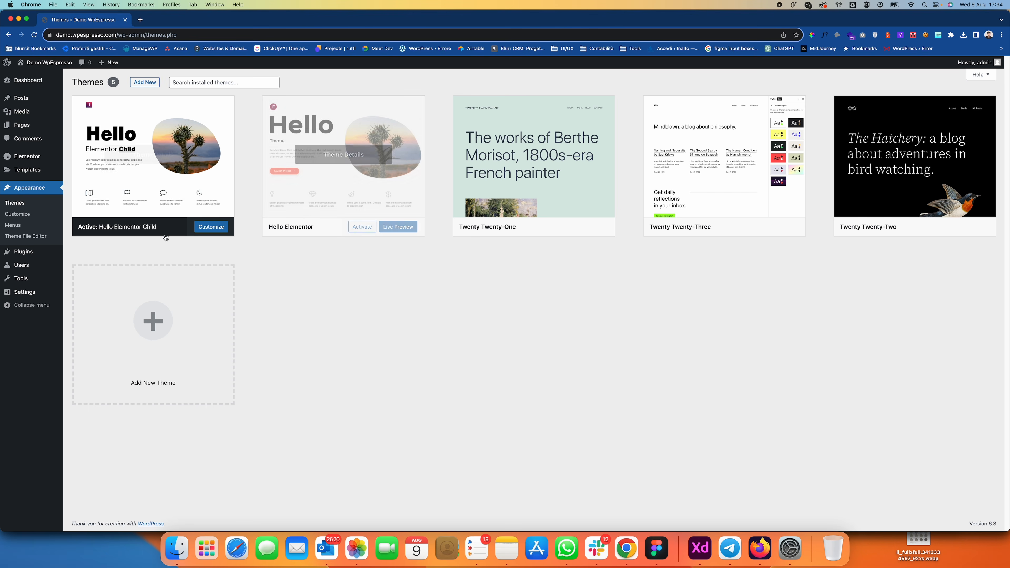
# Check the Flexbox Container experiment in Elementor's feature settings, choosing Active as its status.
pyautogui.moveTo(28, 156)
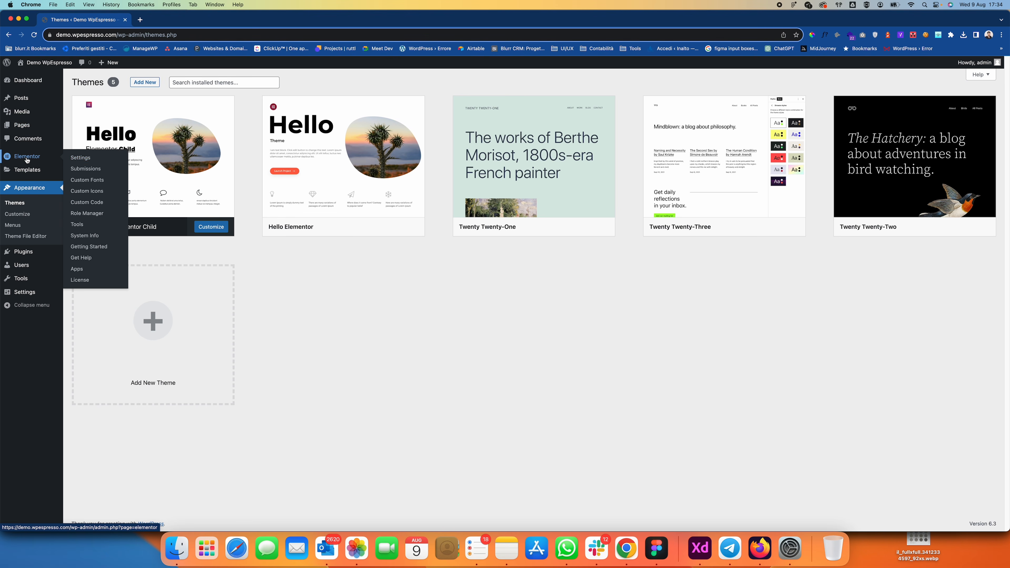
pyautogui.click(73, 159)
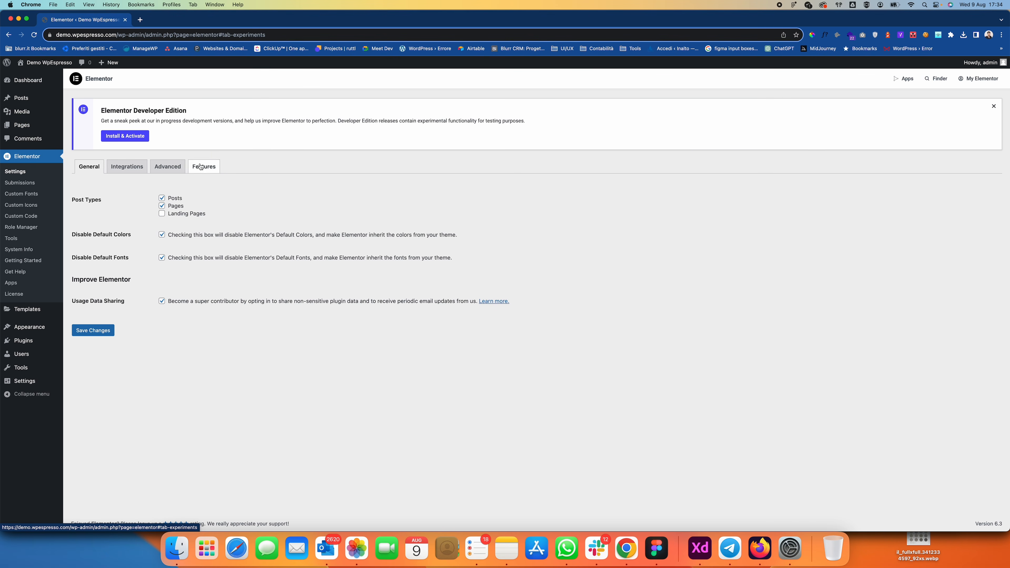
pyautogui.click(201, 166)
pyautogui.scroll(-5, 296, 259)
pyautogui.click(176, 234)
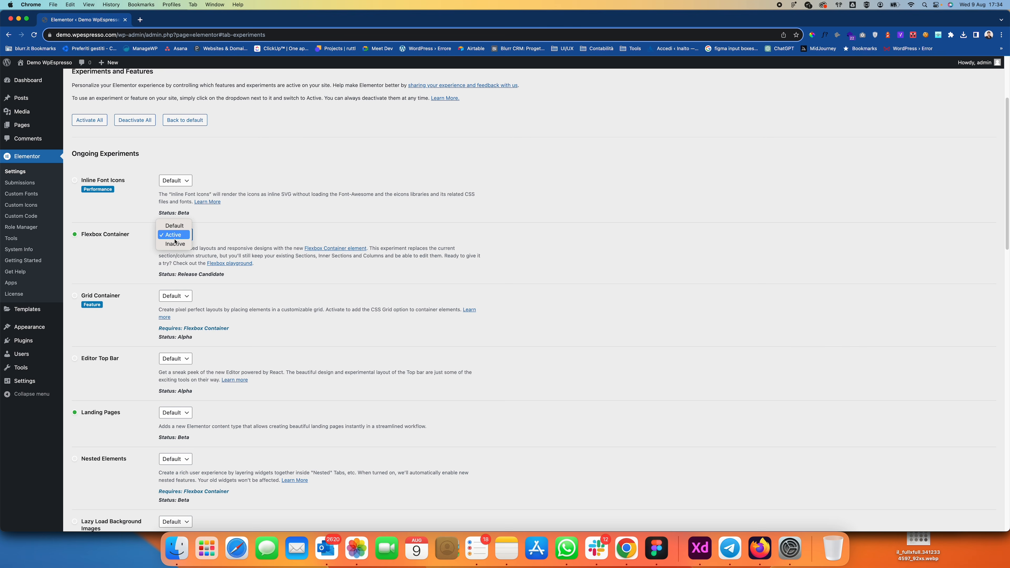
pyautogui.click(182, 235)
pyautogui.scroll(5, 215, 238)
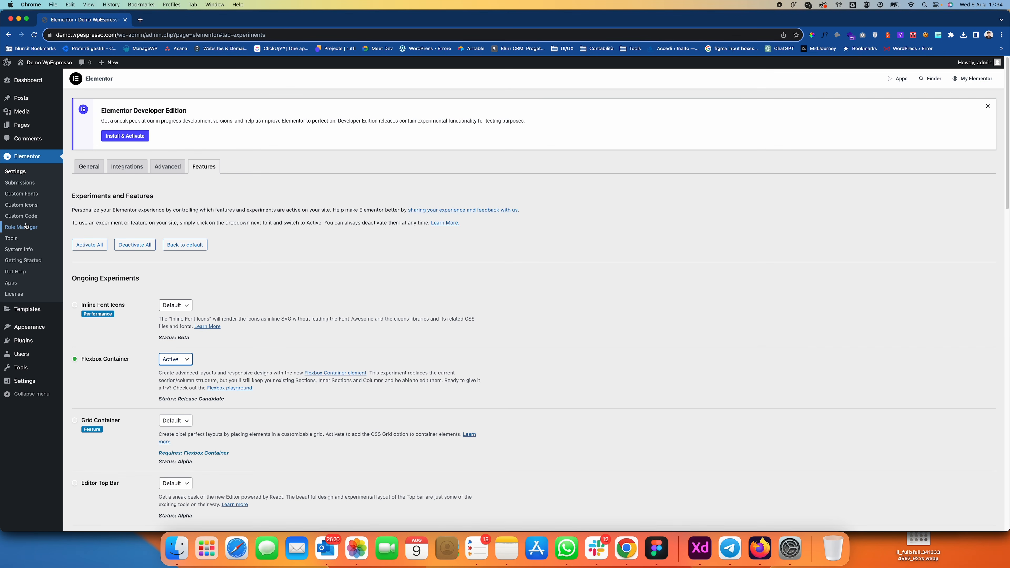
# Create a new Header template in the Theme Builder and dismiss the template library.
pyautogui.click(88, 170)
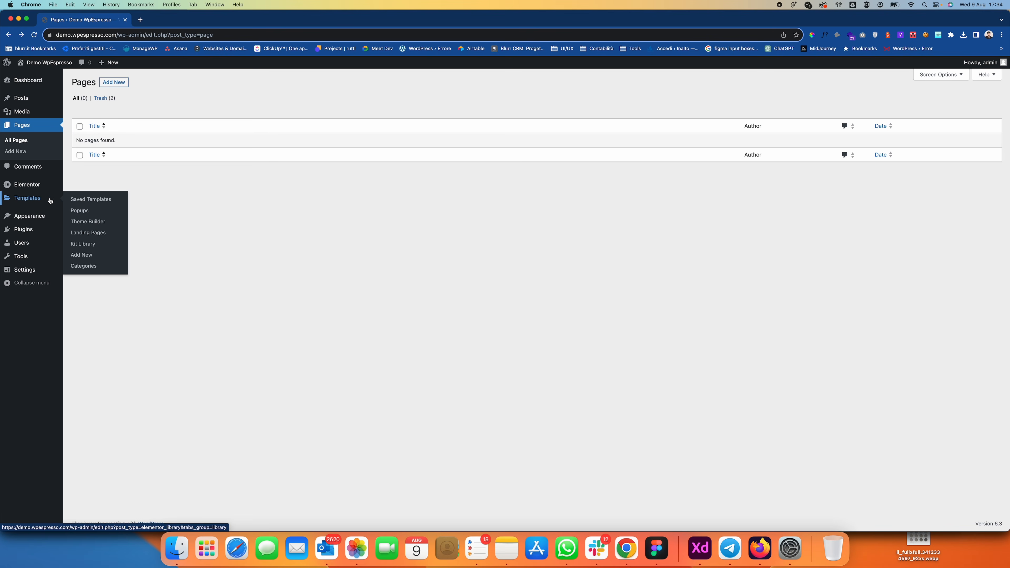
pyautogui.click(100, 221)
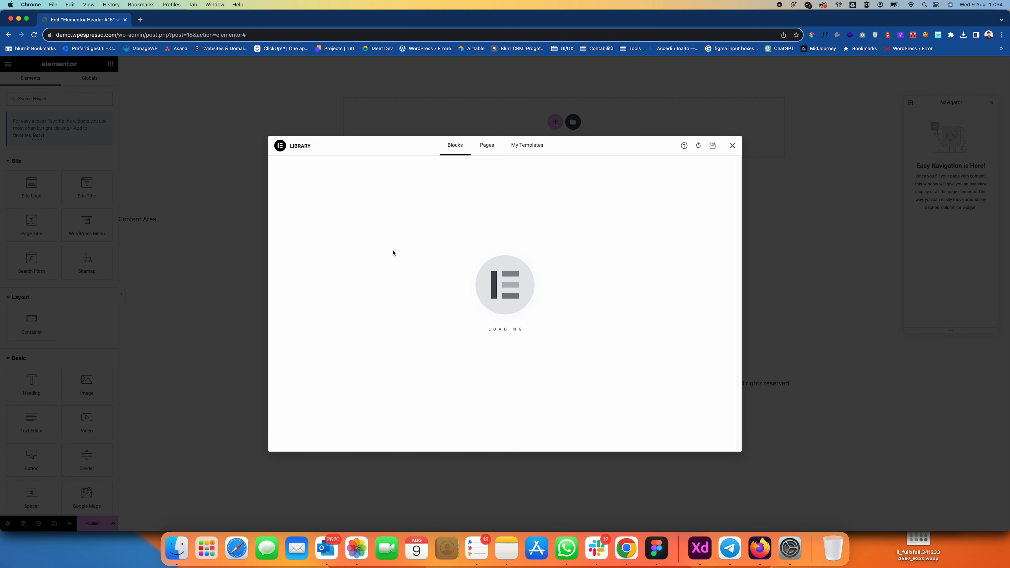
pyautogui.click(732, 145)
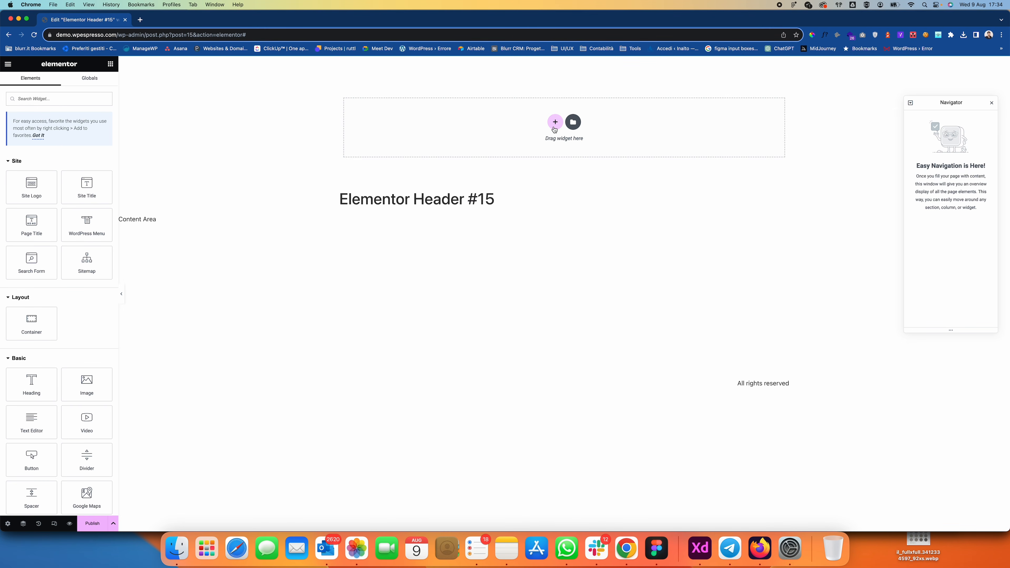
# Add a single container with vertical direction to the header and nest a second container inside it.
pyautogui.click(555, 123)
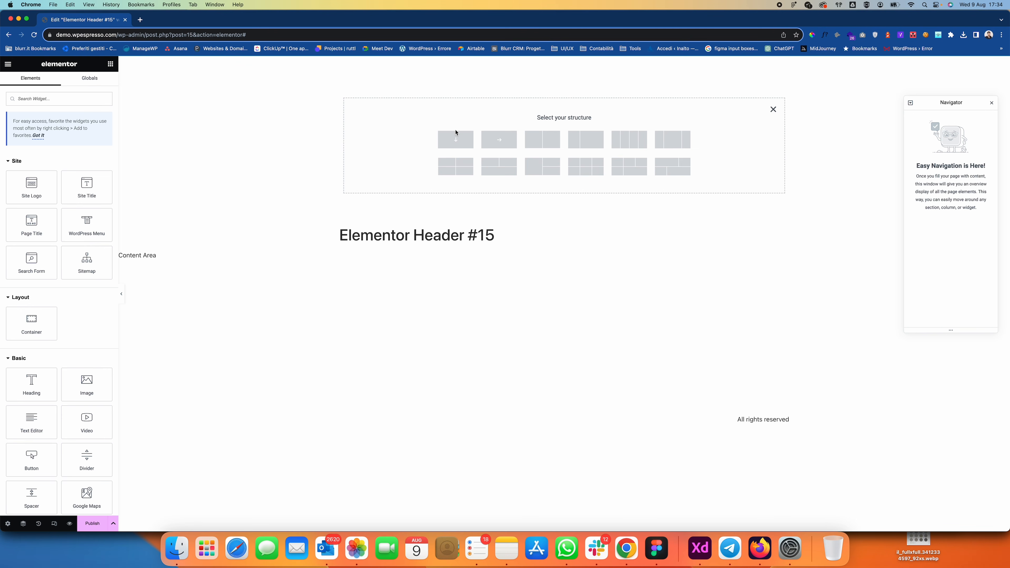
pyautogui.click(455, 139)
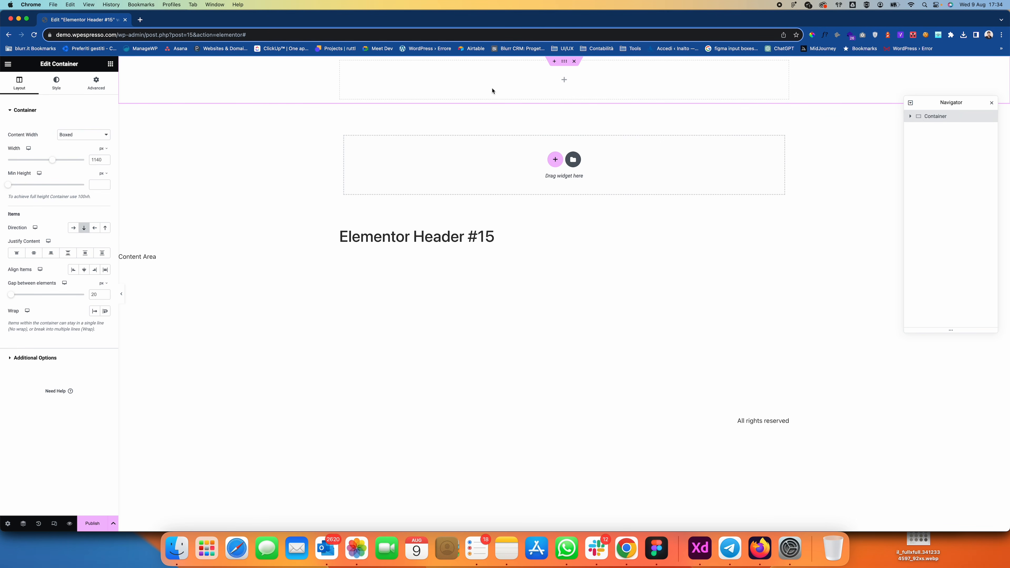
pyautogui.click(565, 81)
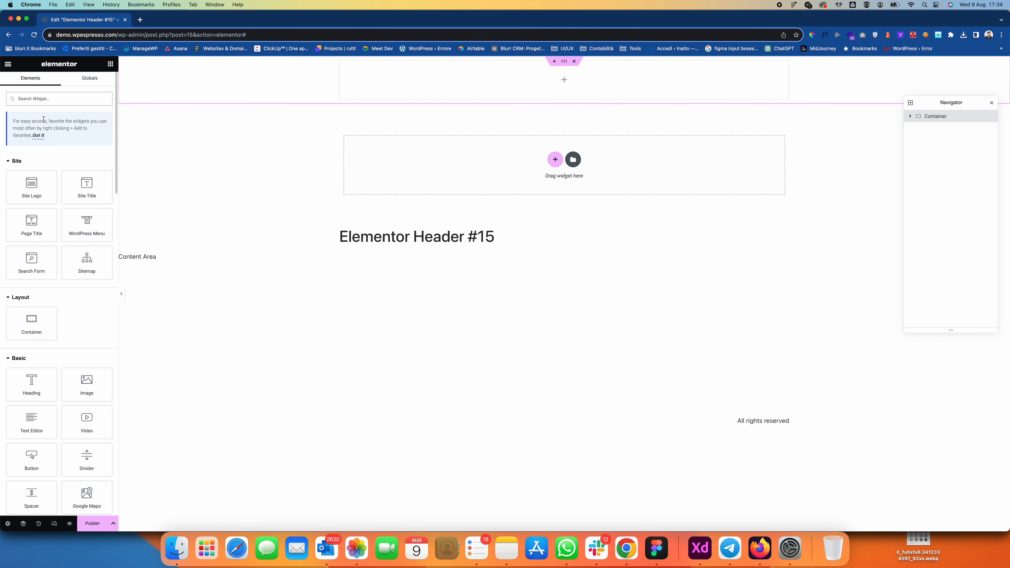
pyautogui.moveTo(24, 324); pyautogui.dragTo(433, 98)
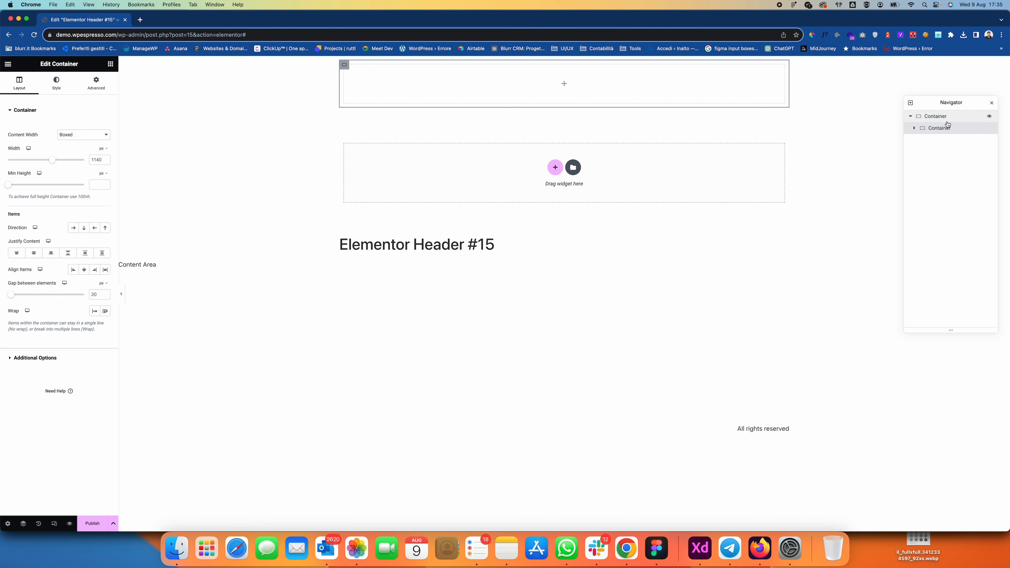
pyautogui.rightClick(871, 197)
pyautogui.click(816, 213)
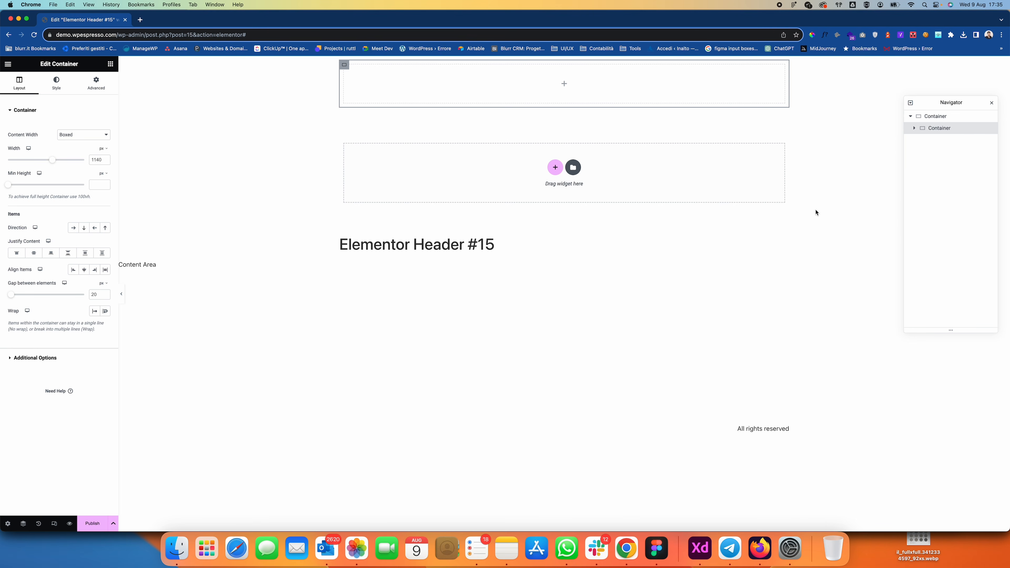
pyautogui.rightClick(757, 149)
pyautogui.click(778, 211)
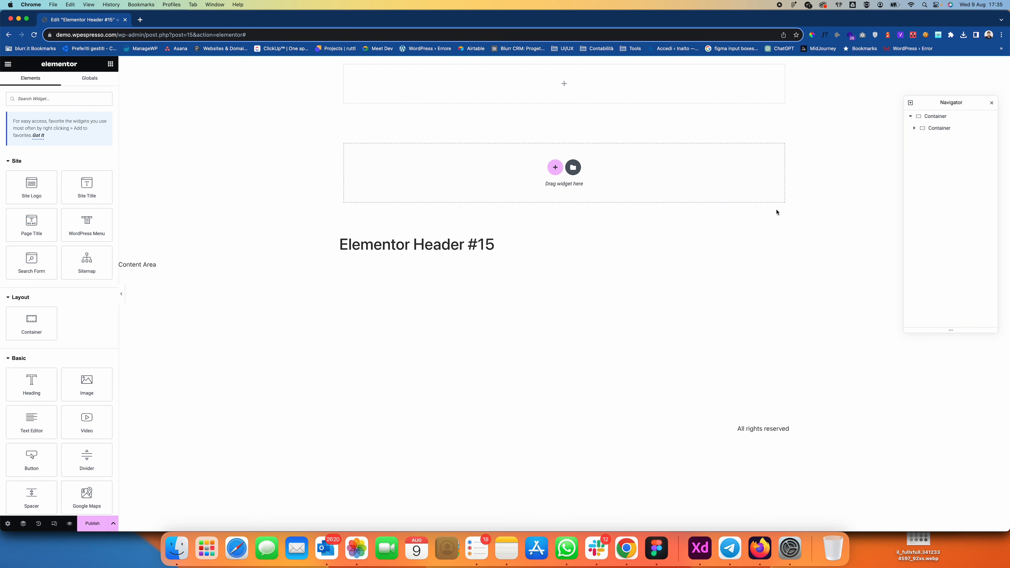
pyautogui.rightClick(760, 177)
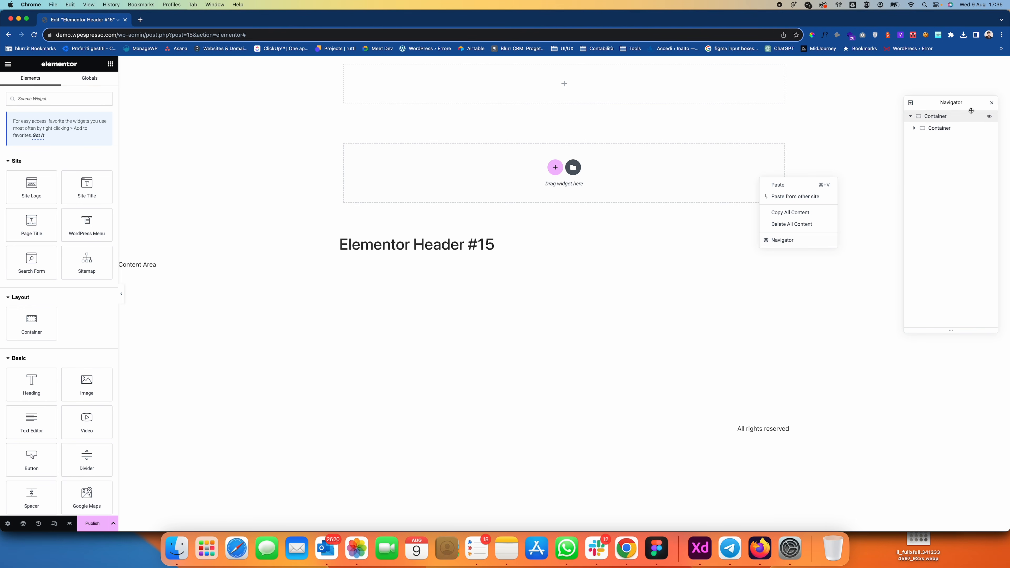
pyautogui.click(991, 103)
pyautogui.rightClick(742, 169)
pyautogui.click(770, 232)
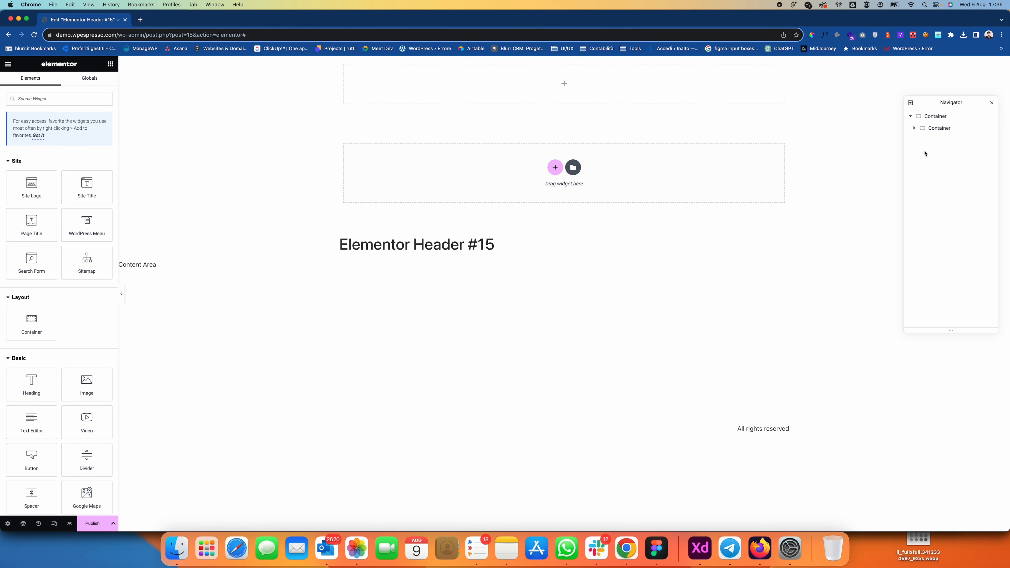
pyautogui.click(919, 131)
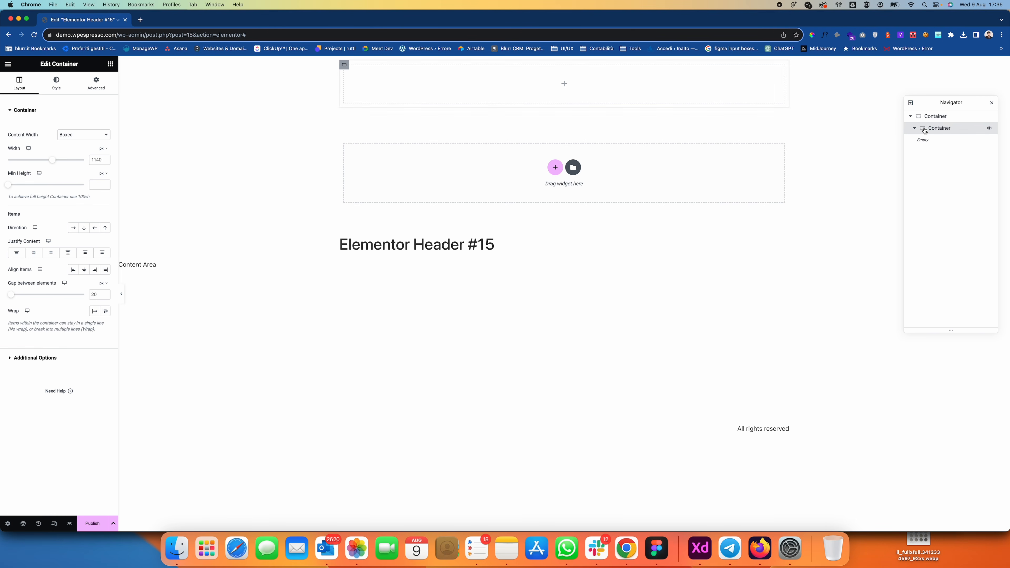
pyautogui.click(914, 130)
pyautogui.click(914, 131)
pyautogui.click(914, 130)
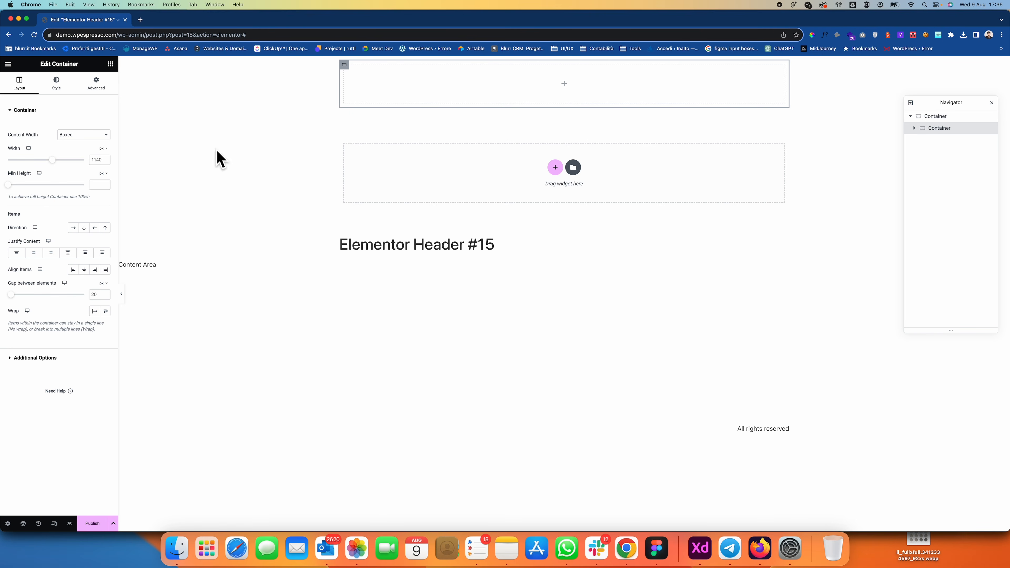
# Search the widgets for "menu" and place a WordPress Menu widget in the inner container.
pyautogui.click(111, 64)
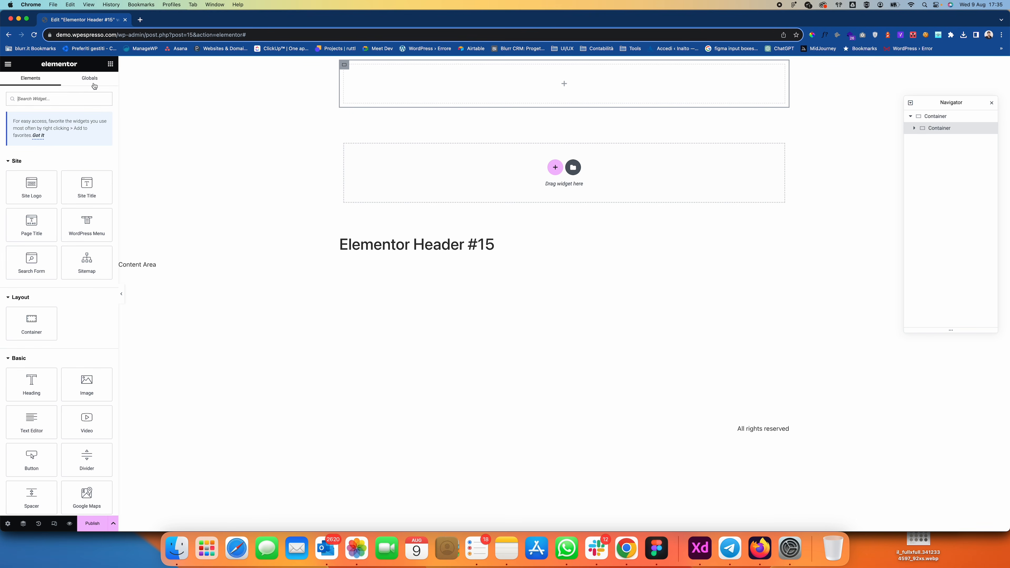
pyautogui.write('menu')
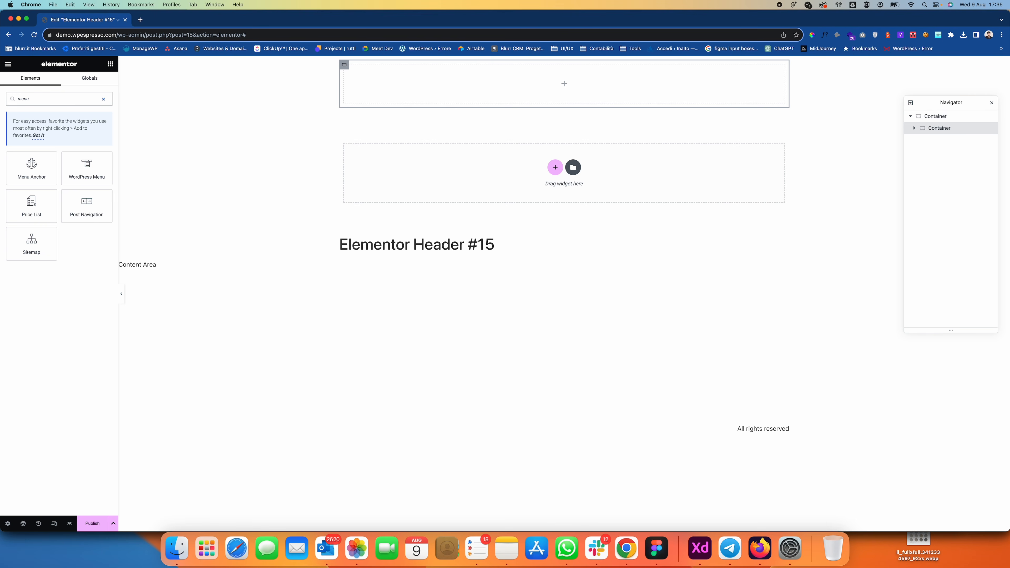
pyautogui.moveTo(81, 179); pyautogui.dragTo(423, 99)
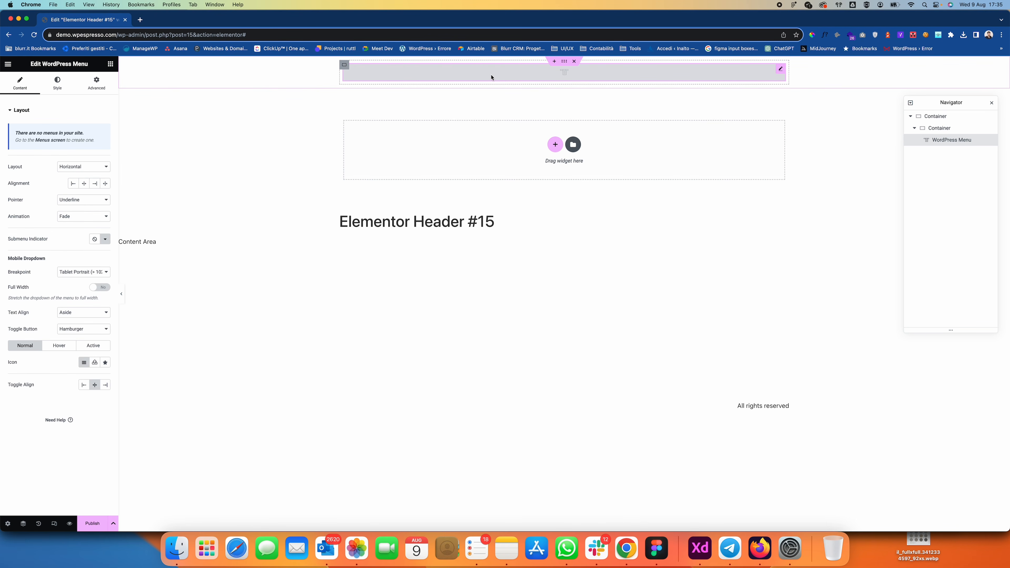
# Duplicate the inner container and set the outer container's direction to horizontal row so the two sit side by side.
pyautogui.click(914, 128)
pyautogui.click(920, 129)
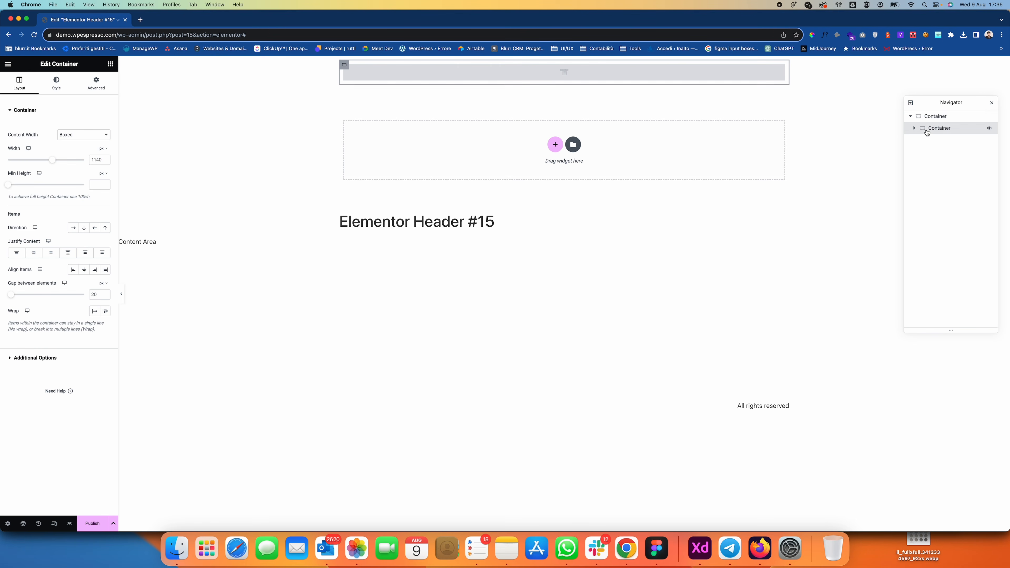
pyautogui.rightClick(931, 130)
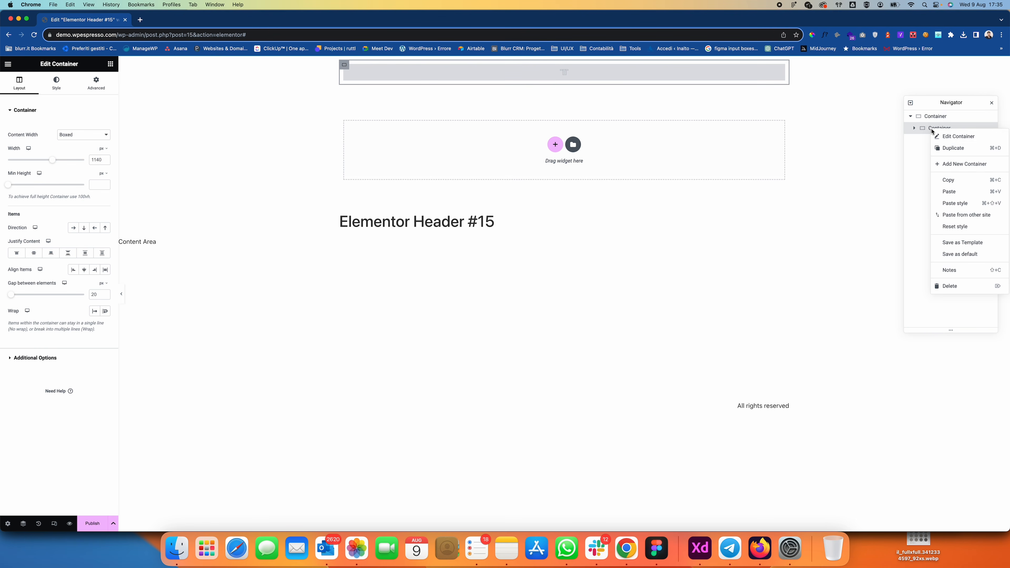
pyautogui.click(952, 149)
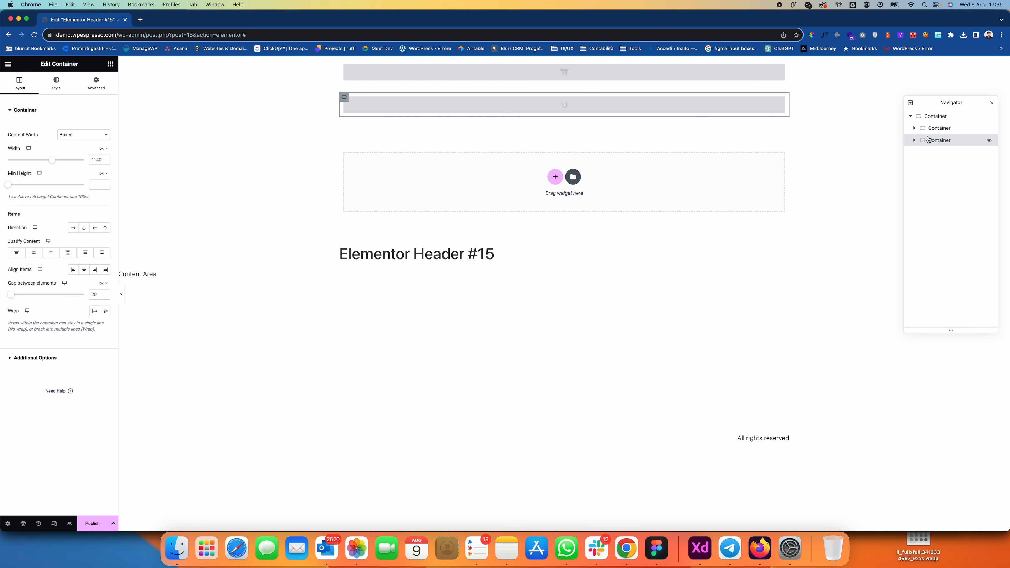
pyautogui.click(934, 120)
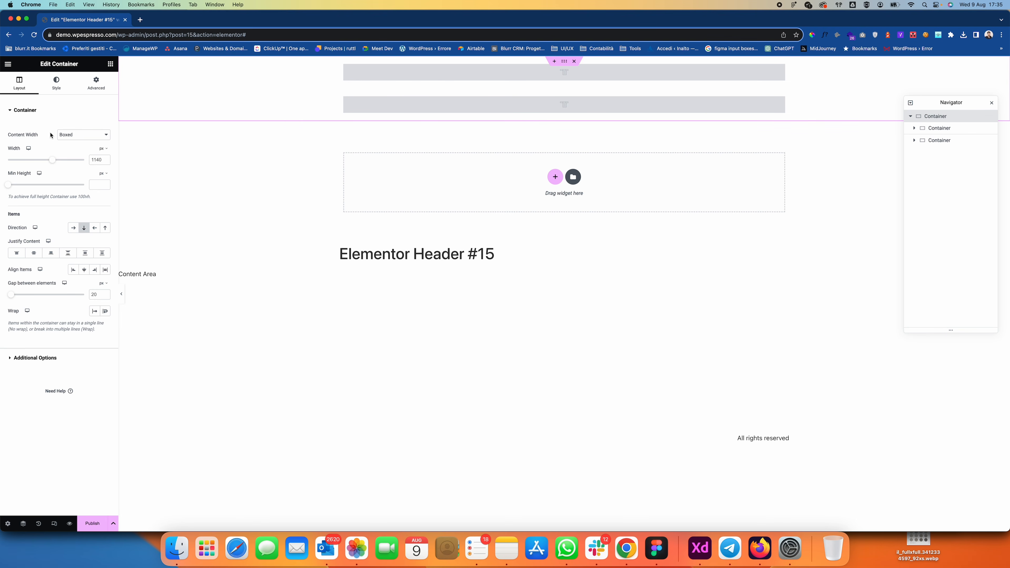
pyautogui.click(74, 229)
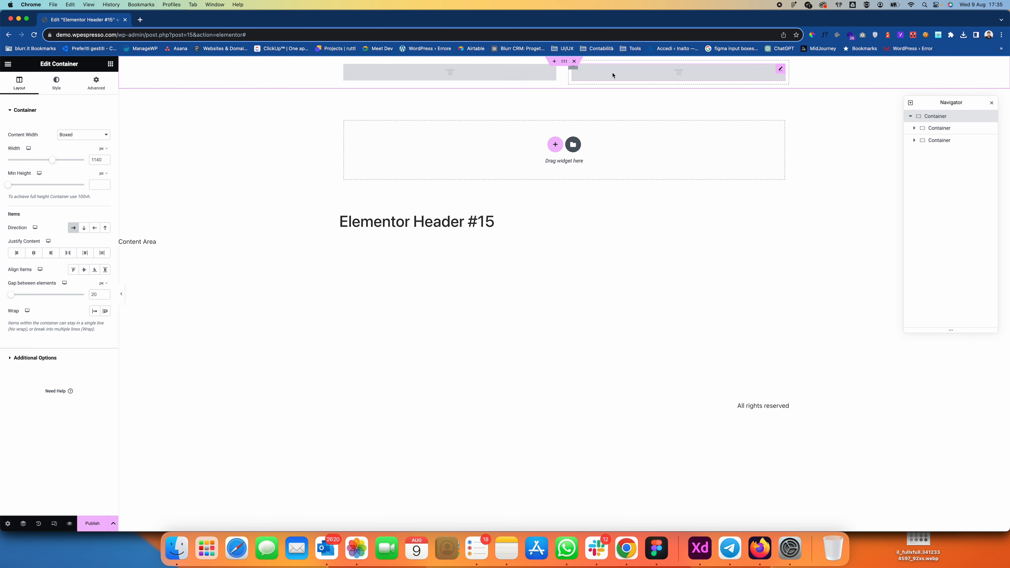
# Replace the WordPress Menu widget in the second inner container with a Button widget.
pyautogui.rightClick(728, 78)
pyautogui.click(734, 83)
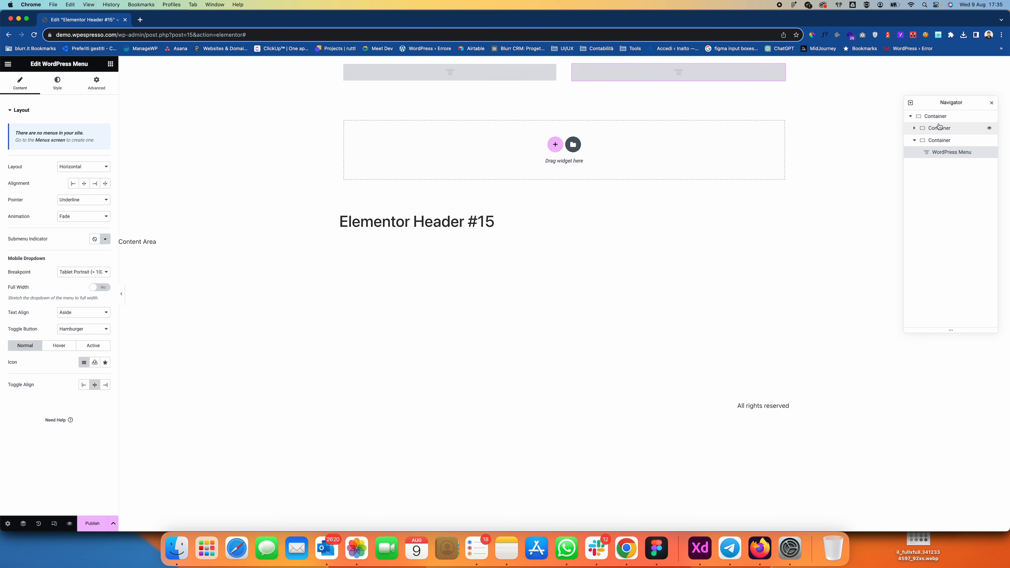
pyautogui.rightClick(943, 157)
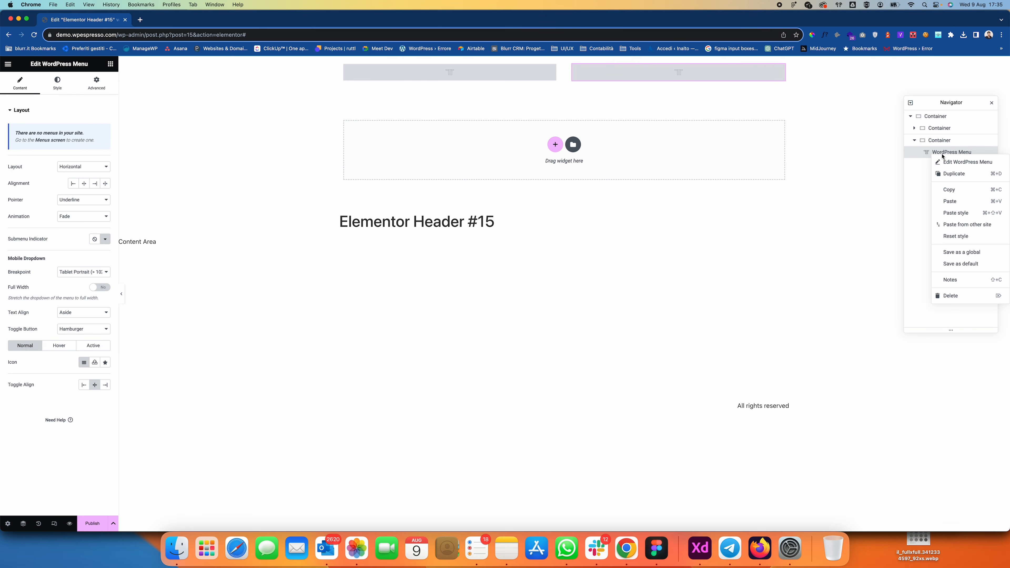
pyautogui.click(954, 298)
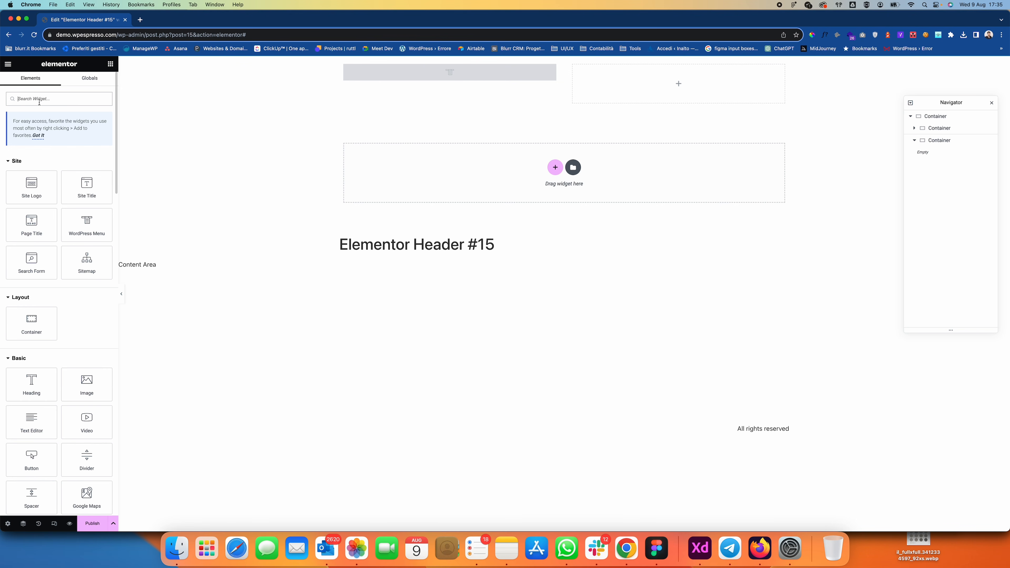
pyautogui.write('button')
pyautogui.moveTo(31, 167); pyautogui.dragTo(656, 85)
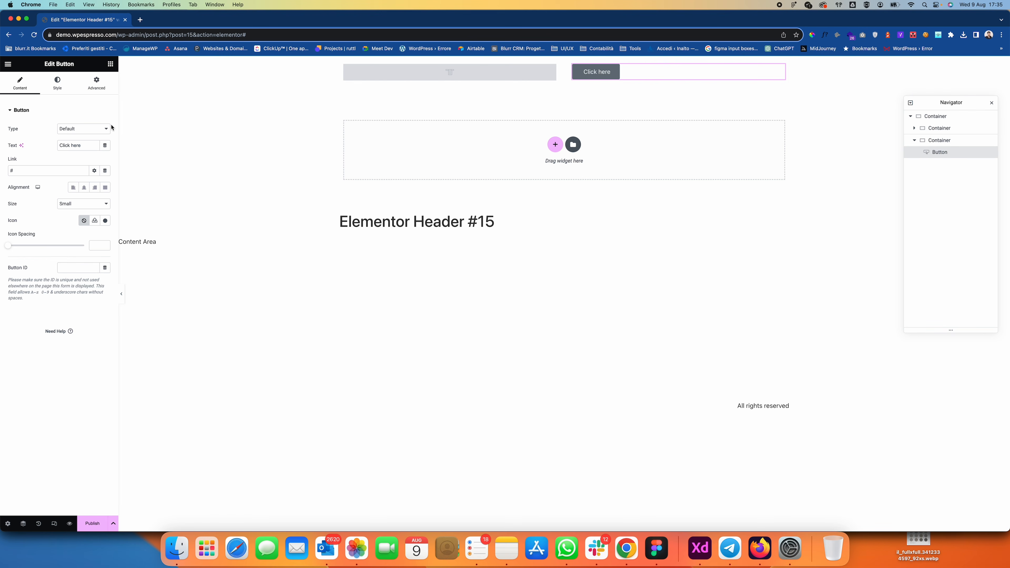
# Duplicate the button and set the second inner container's direction to horizontal row.
pyautogui.rightClick(604, 75)
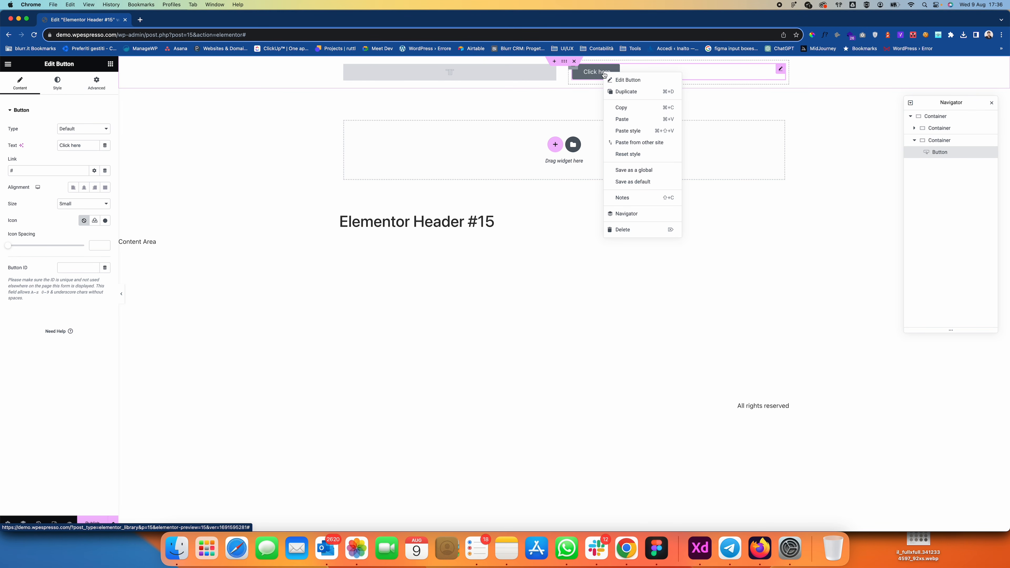
pyautogui.click(620, 90)
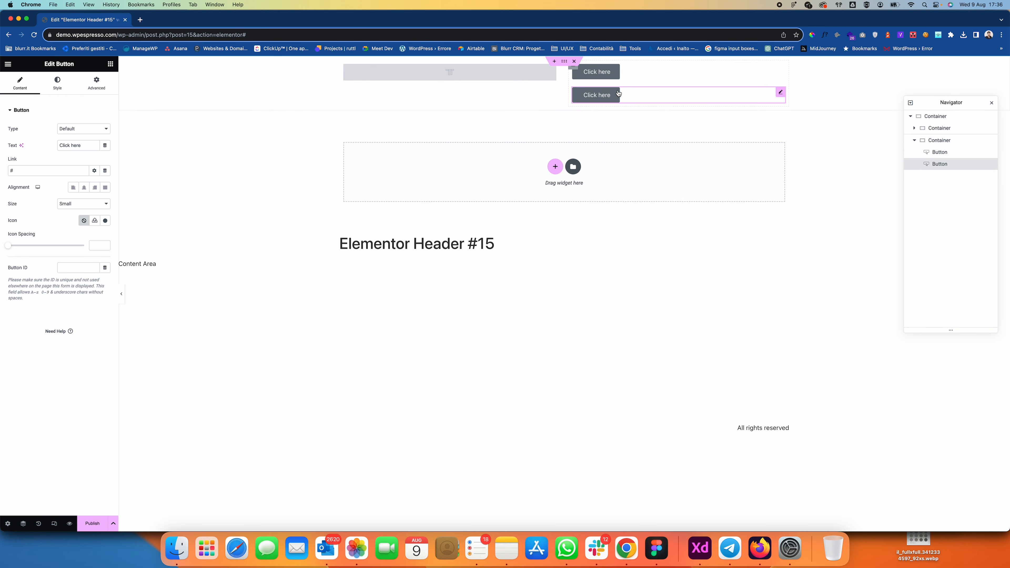
pyautogui.click(574, 71)
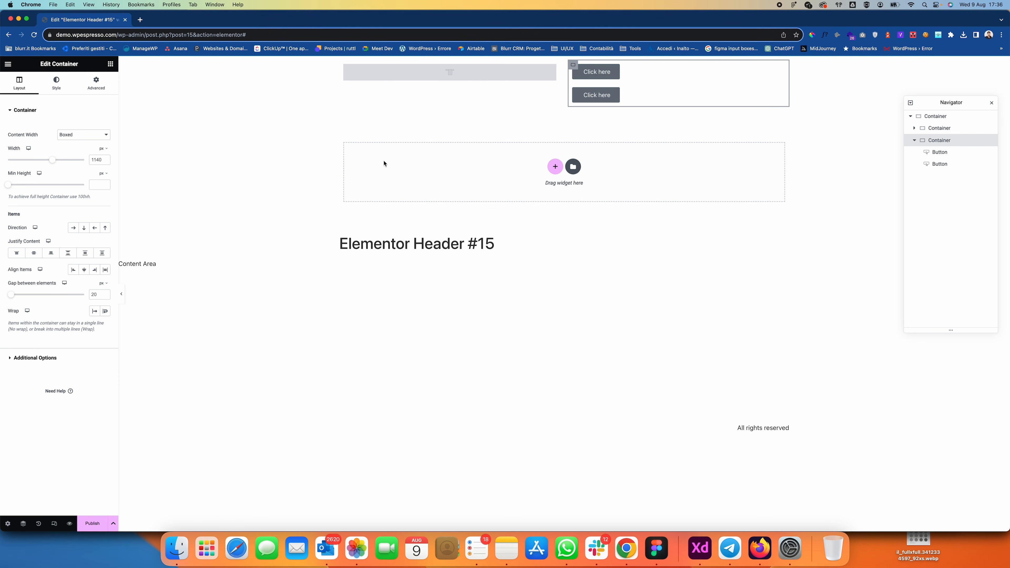
pyautogui.click(73, 228)
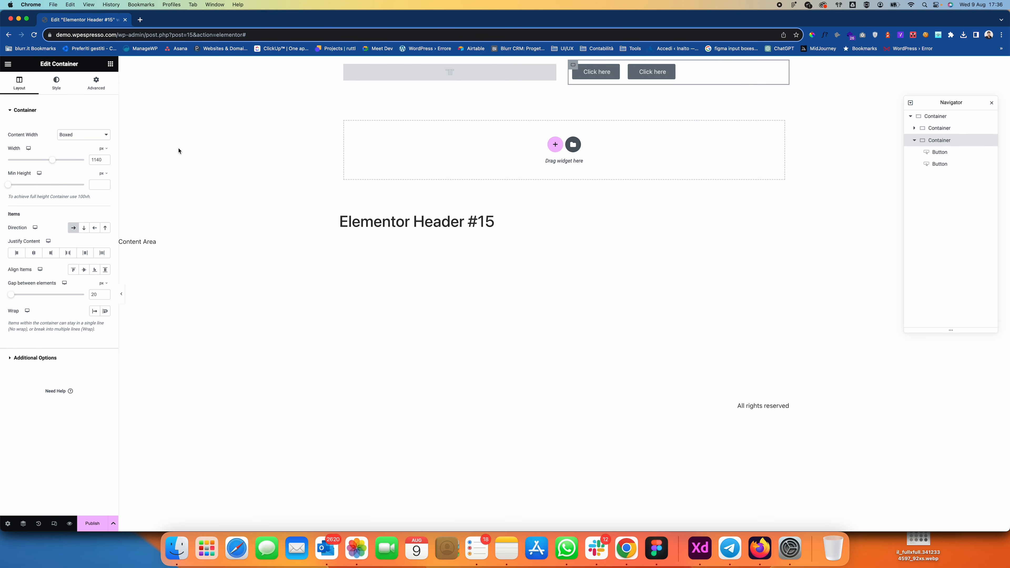
# Justify the content of the buttons' container to the end and align the items of the menu's container to the start.
pyautogui.click(51, 255)
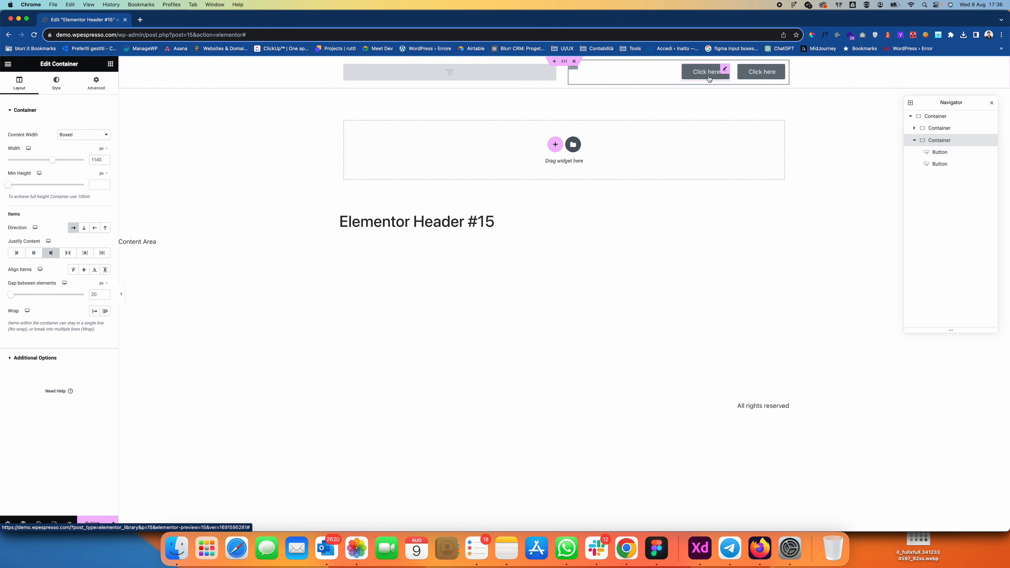
pyautogui.click(345, 68)
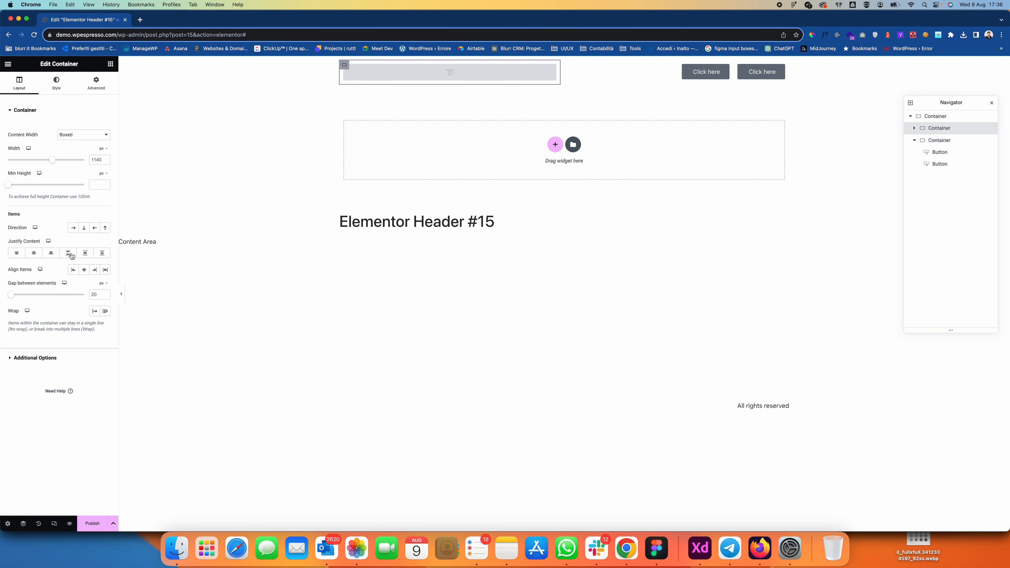
pyautogui.click(73, 270)
# Set the first button's text to "Login" and the second button's text to "Sign in".
pyautogui.click(725, 72)
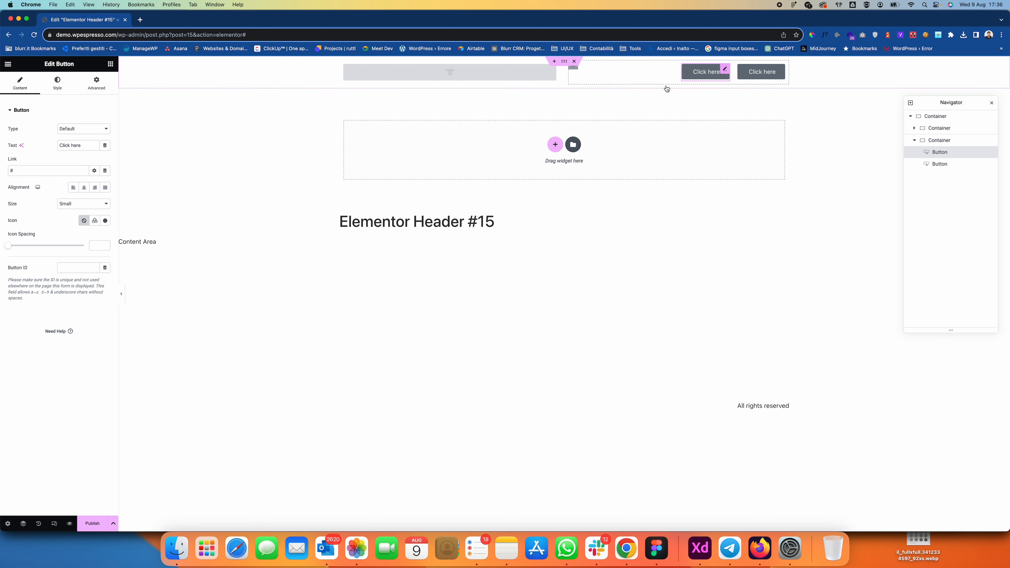
pyautogui.tripleClick(75, 148)
pyautogui.write('Login')
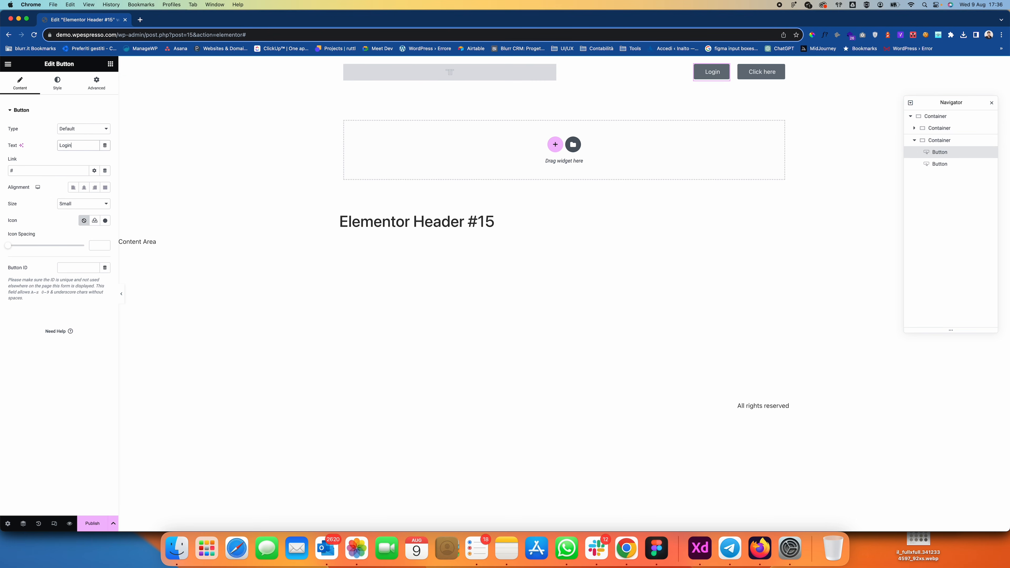
pyautogui.click(779, 72)
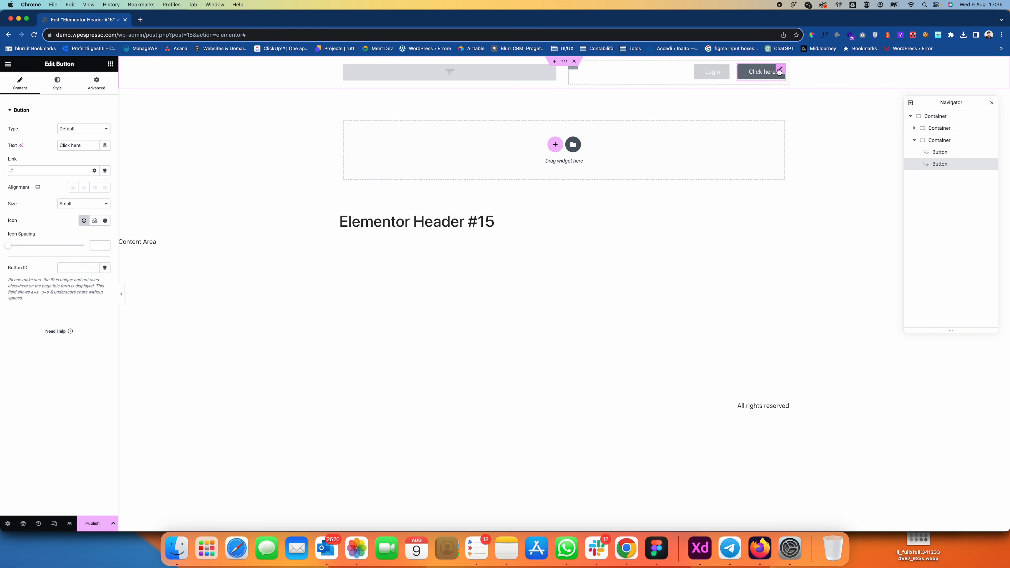
pyautogui.tripleClick(85, 147)
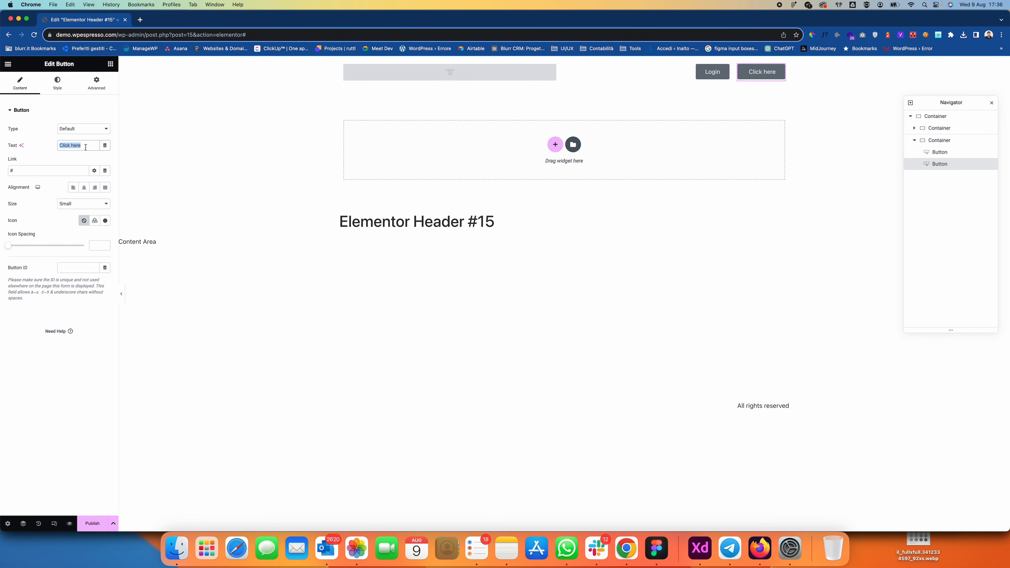
pyautogui.write('Sign in')
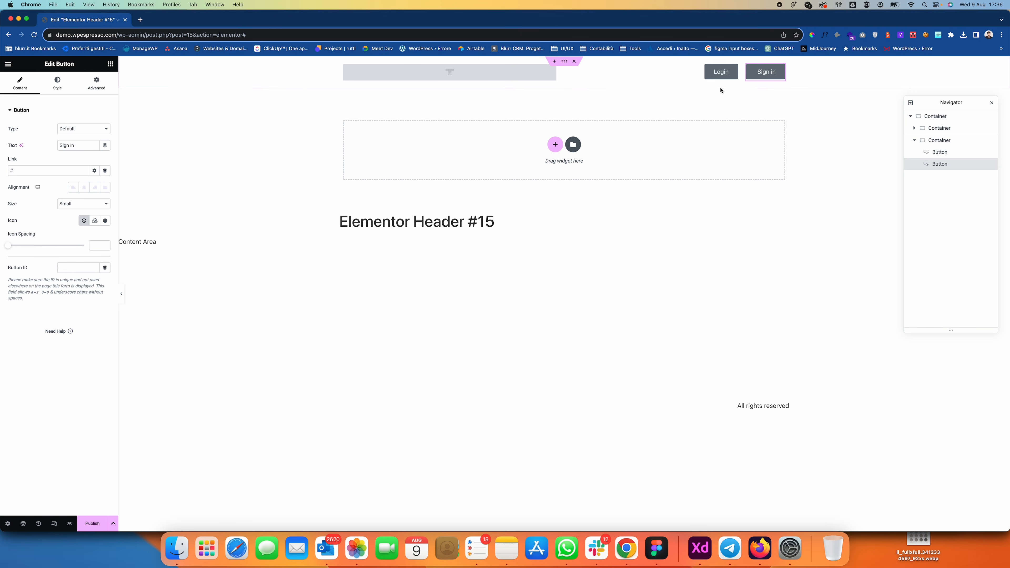
# Publish the header template with a display condition that includes the entire site.
pyautogui.click(401, 81)
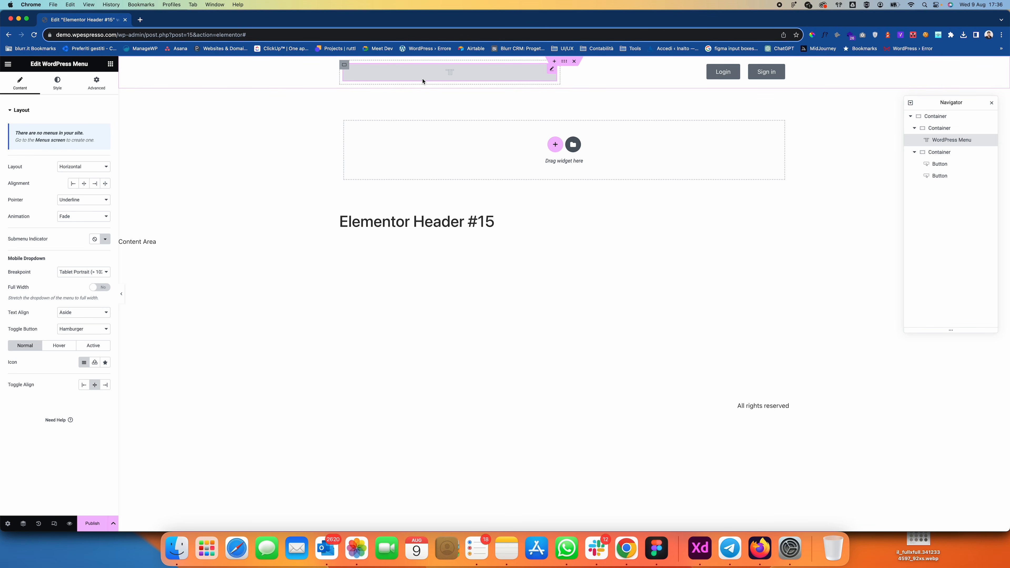
pyautogui.click(92, 523)
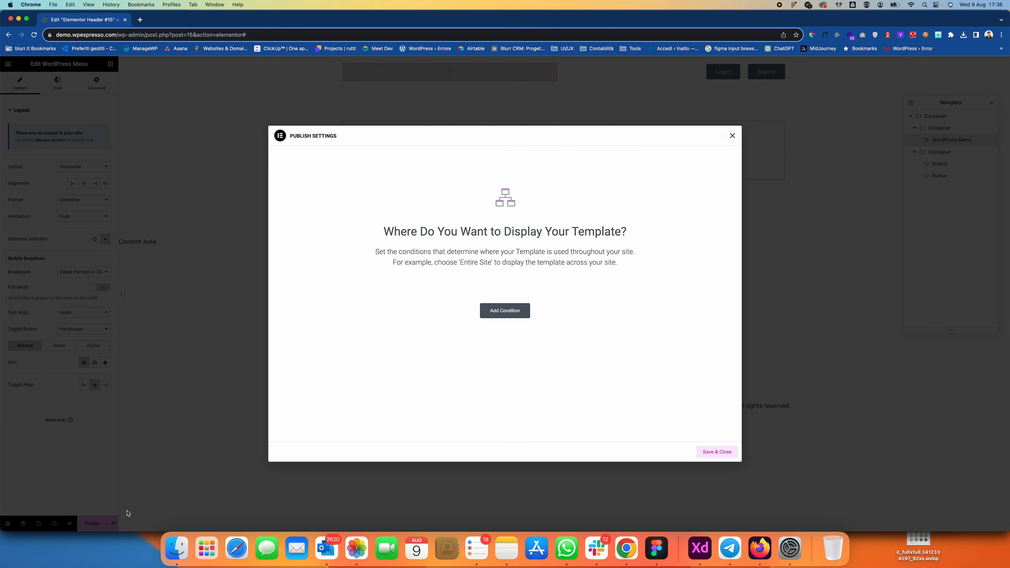
pyautogui.click(507, 313)
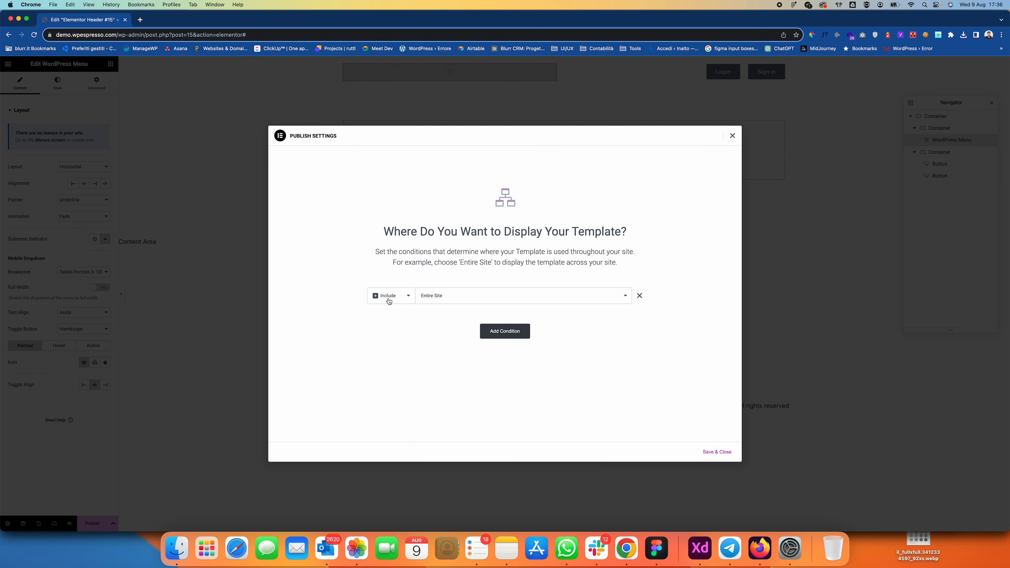
pyautogui.click(717, 452)
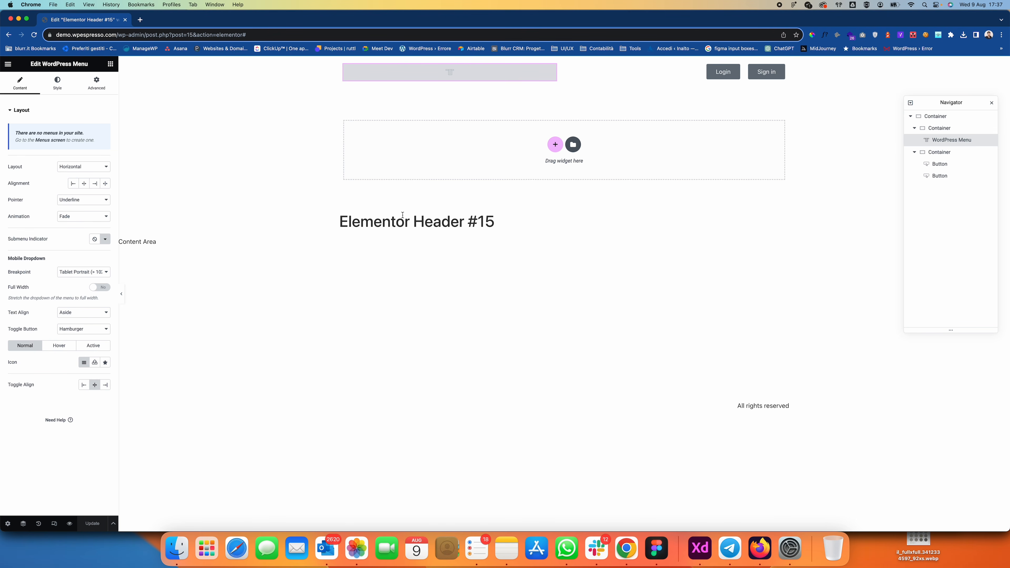
# Exit the header editor with WP Dashboard as the exit destination and leave the page.
pyautogui.click(8, 68)
pyautogui.click(34, 219)
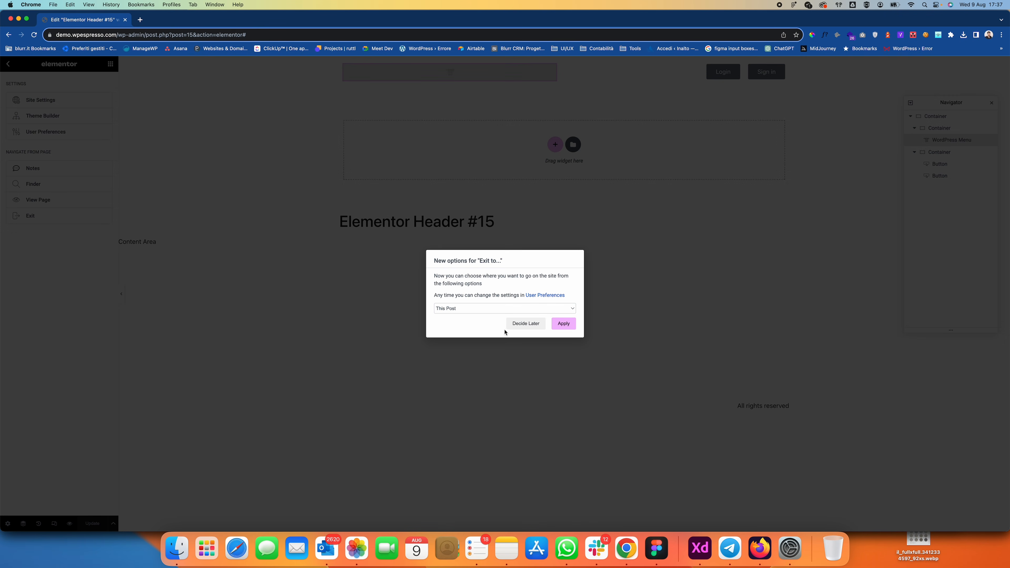
pyautogui.click(483, 311)
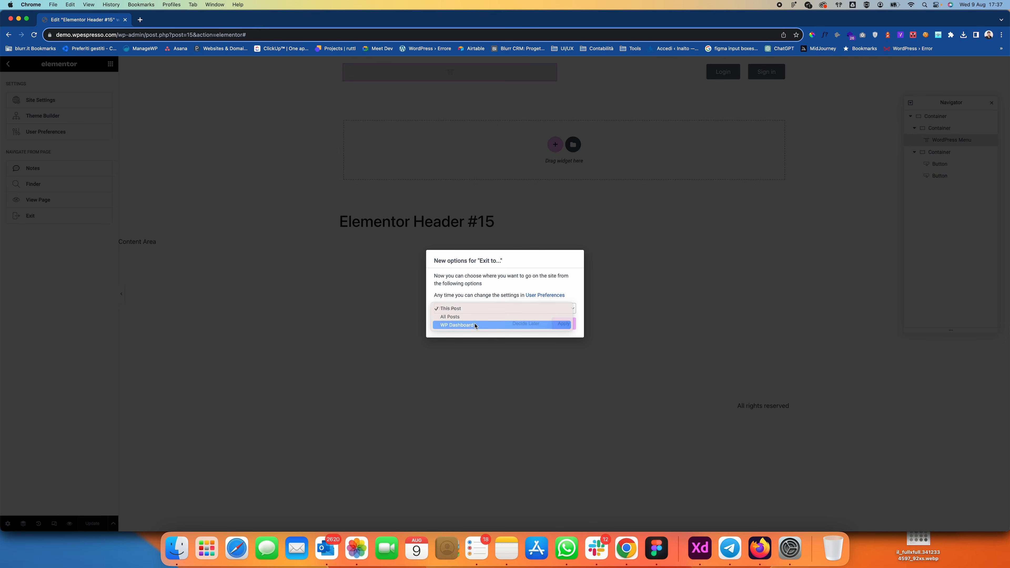
pyautogui.click(543, 327)
pyautogui.click(563, 323)
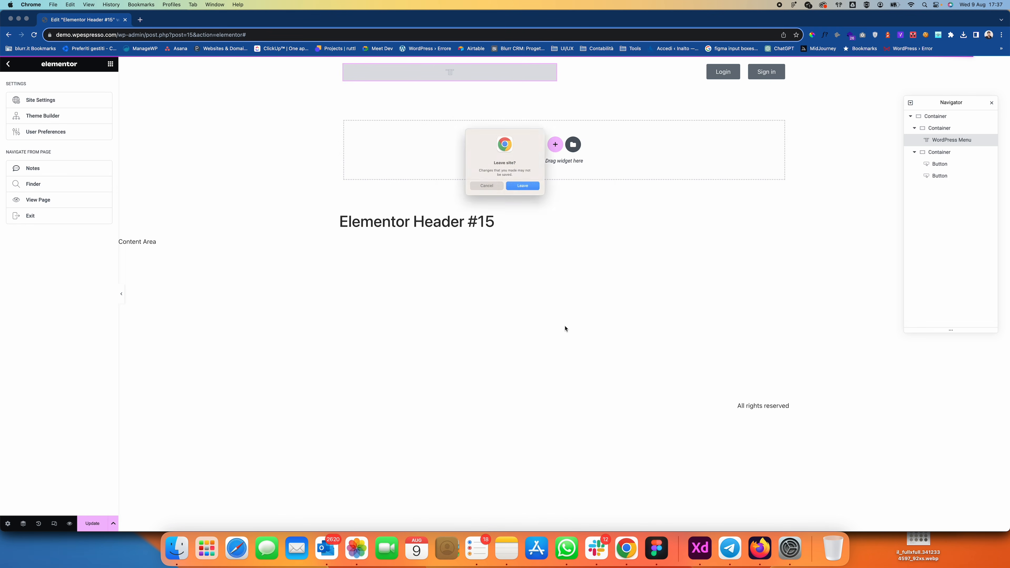
pyautogui.click(528, 193)
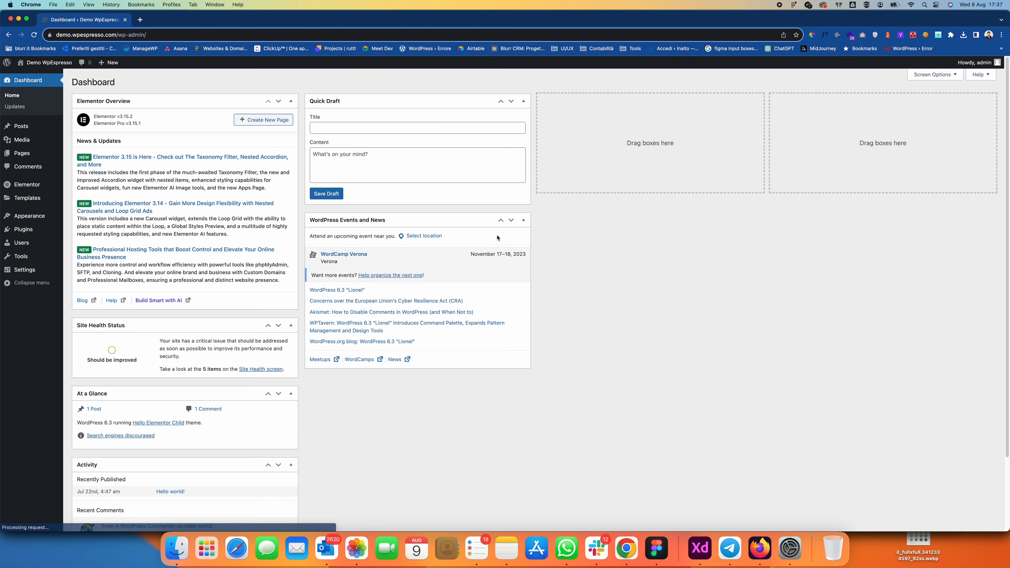
# Create a new WordPress navigation menu named "Main 1".
pyautogui.moveTo(20, 155)
pyautogui.moveTo(26, 197)
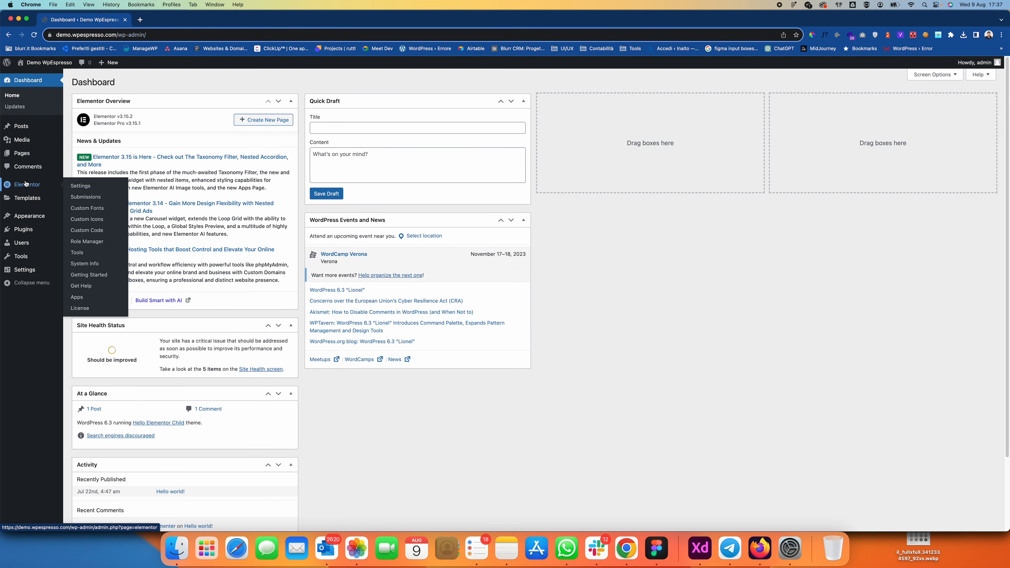
pyautogui.moveTo(32, 216)
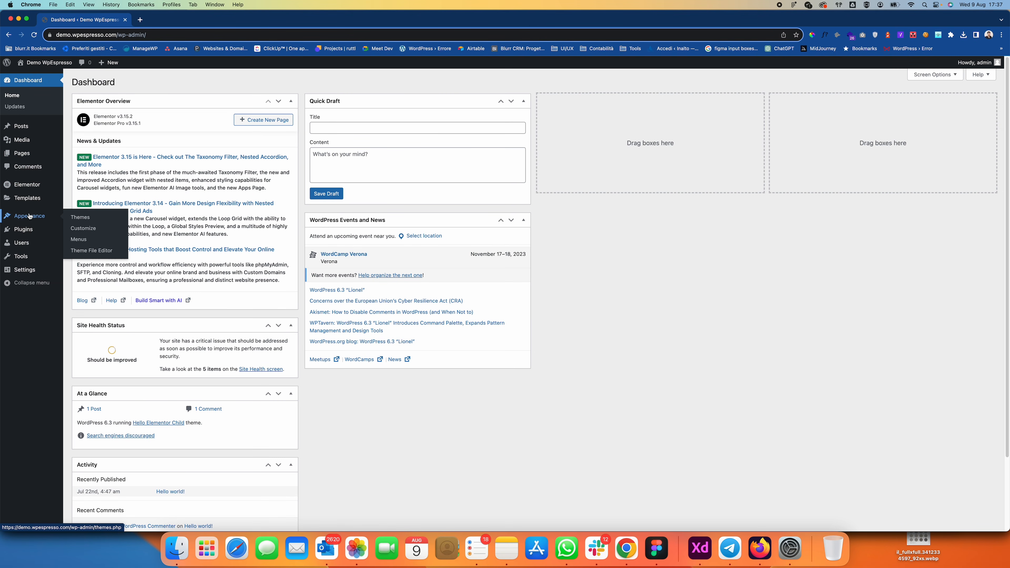
pyautogui.click(78, 239)
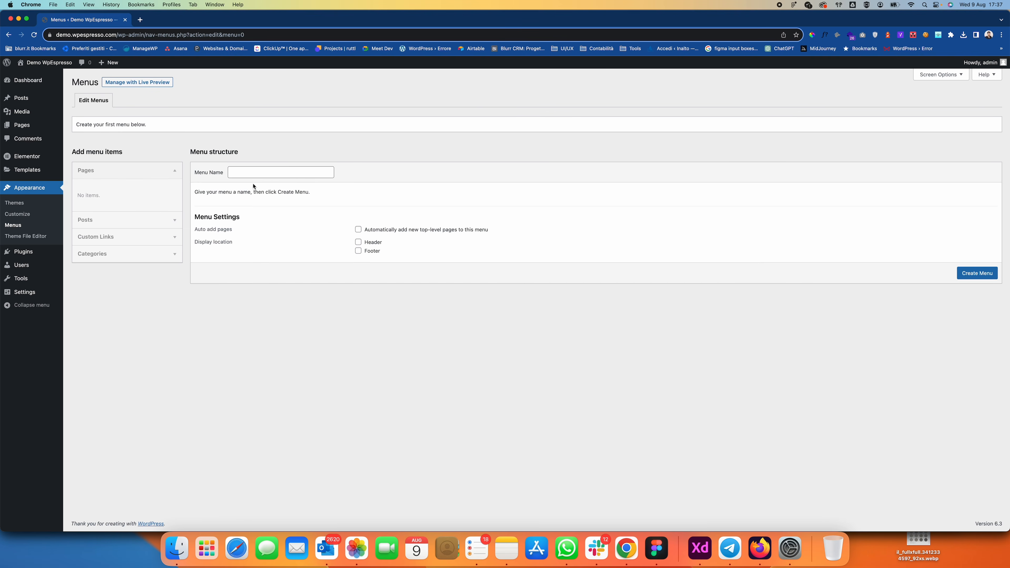
pyautogui.click(247, 172)
pyautogui.write('Main')
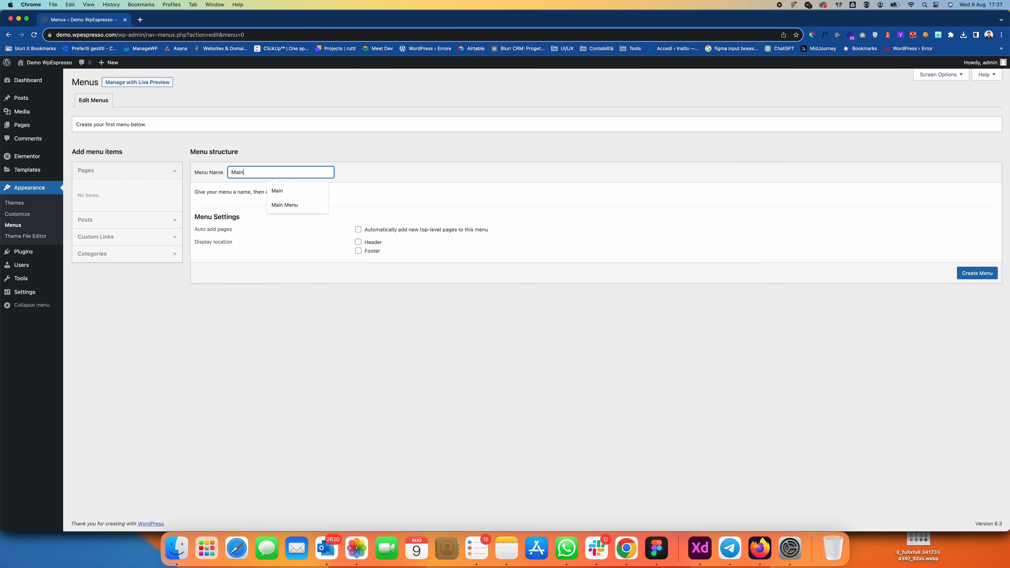
pyautogui.write(' menu')
pyautogui.write(' 1')
pyautogui.click(970, 275)
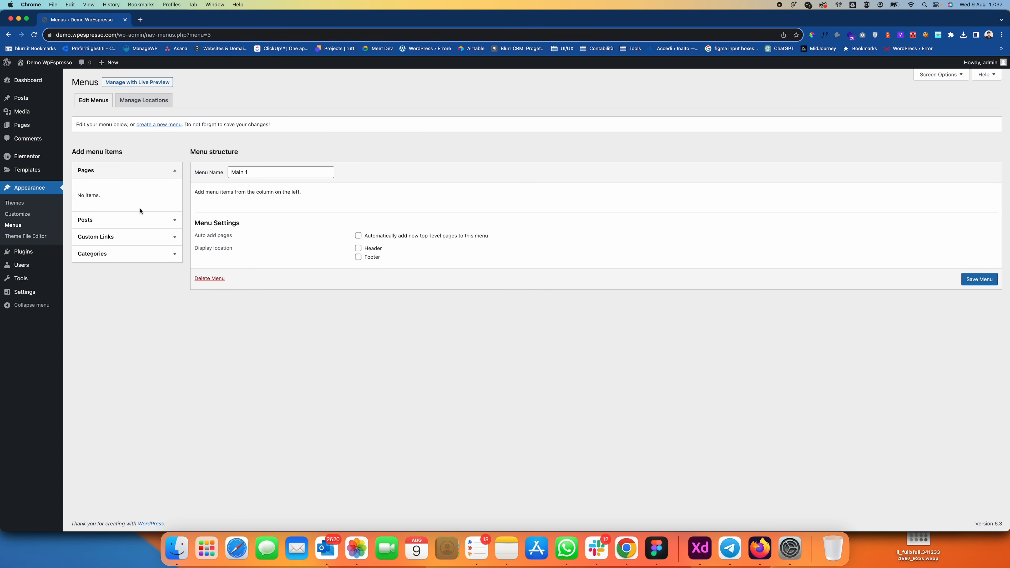
# Add a custom link to the menu with URL "#" and link text "Home".
pyautogui.click(122, 236)
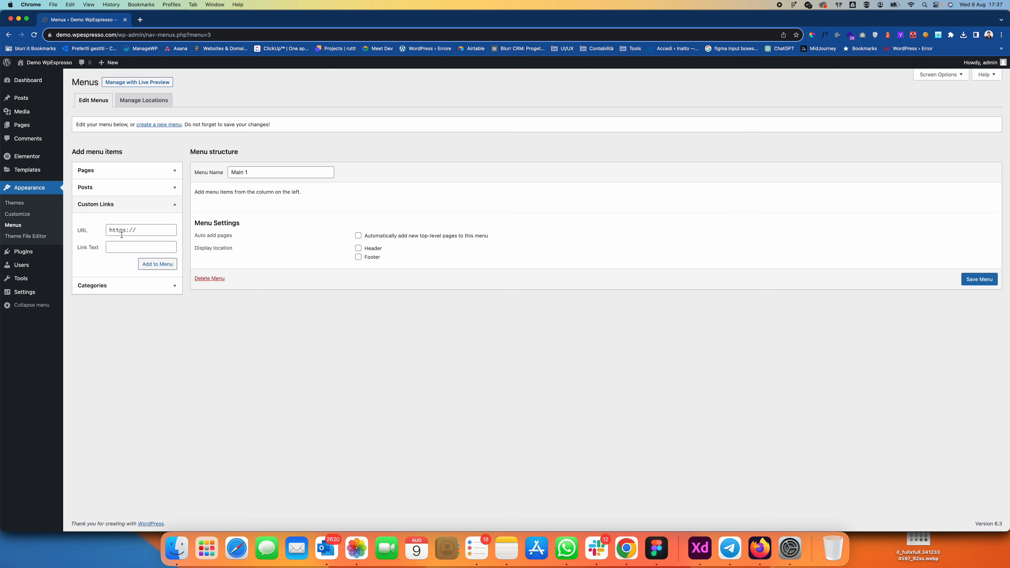
pyautogui.click(136, 233)
pyautogui.write('#')
pyautogui.click(136, 247)
pyautogui.click(157, 264)
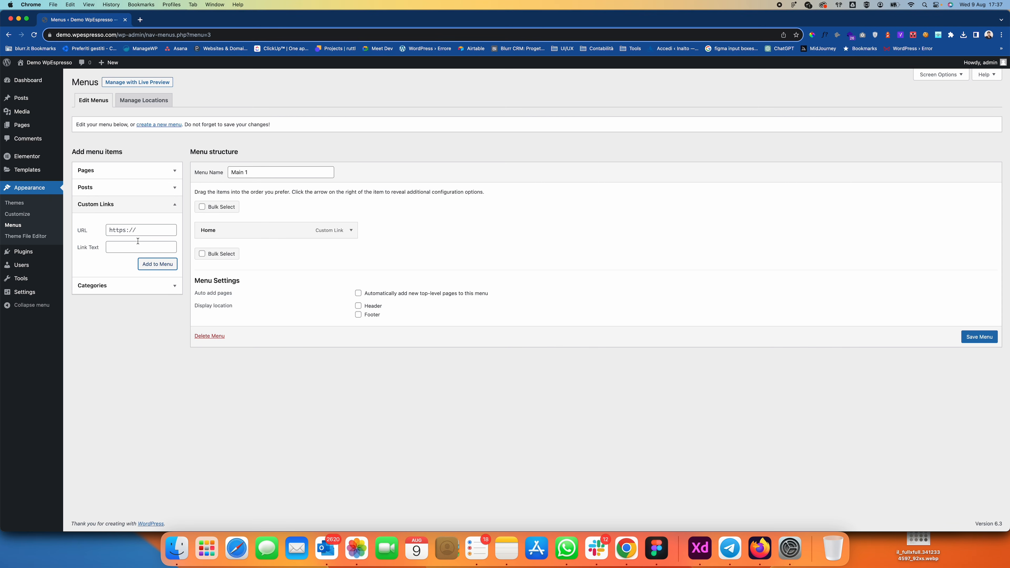
# Add a custom link to the menu with URL "#" and link text "Products".
pyautogui.click(133, 233)
pyautogui.write('#')
pyautogui.click(125, 243)
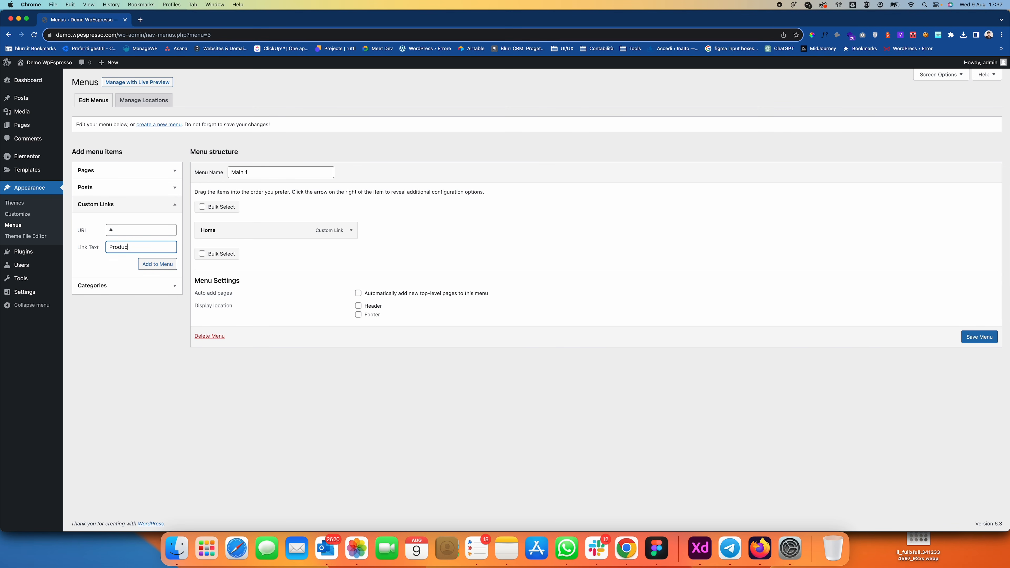
pyautogui.click(140, 262)
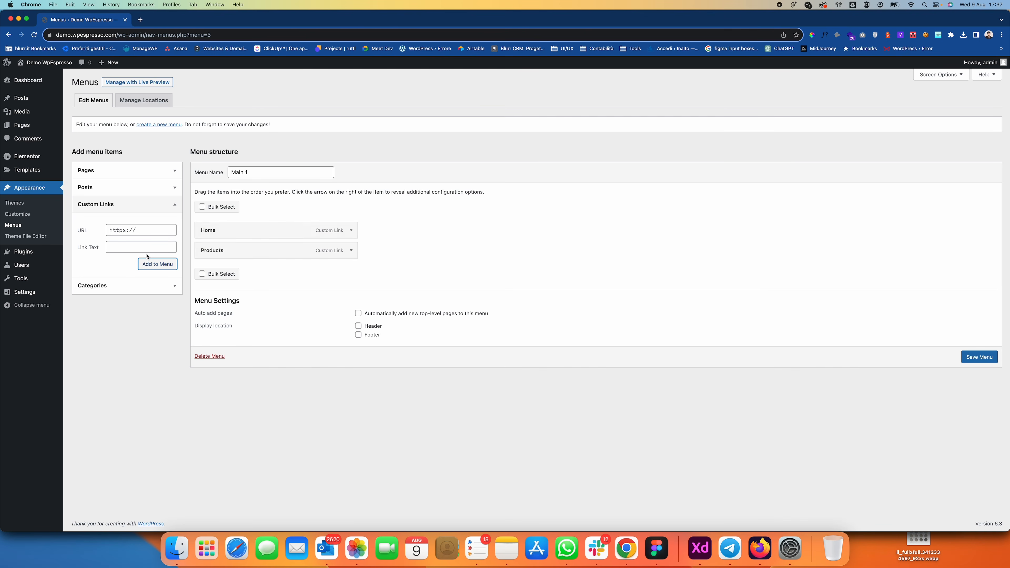
# Add a custom link to the menu with URL "#" and link text "Resources".
pyautogui.click(136, 229)
pyautogui.press('super+a')
pyautogui.write('#')
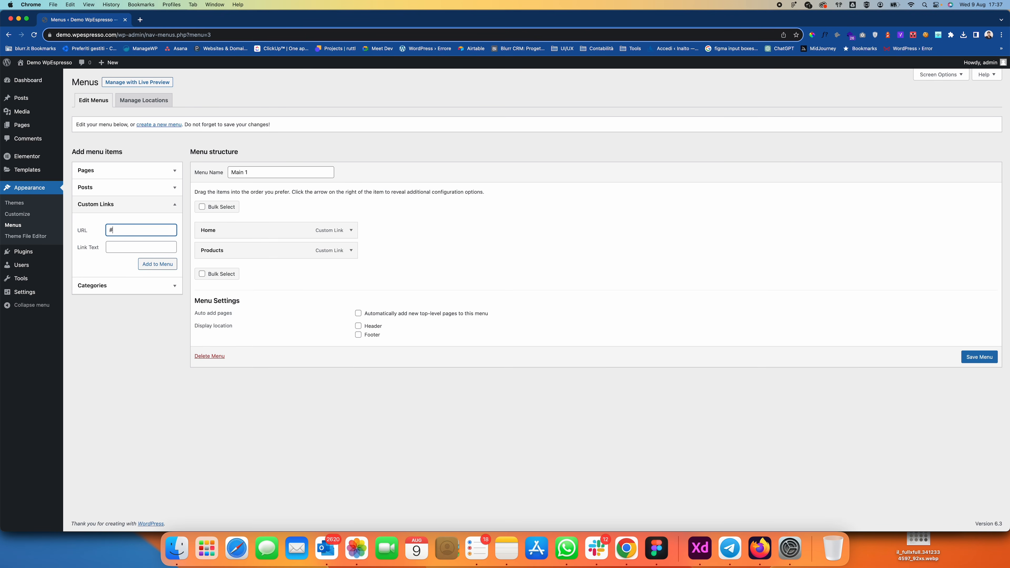
pyautogui.click(145, 248)
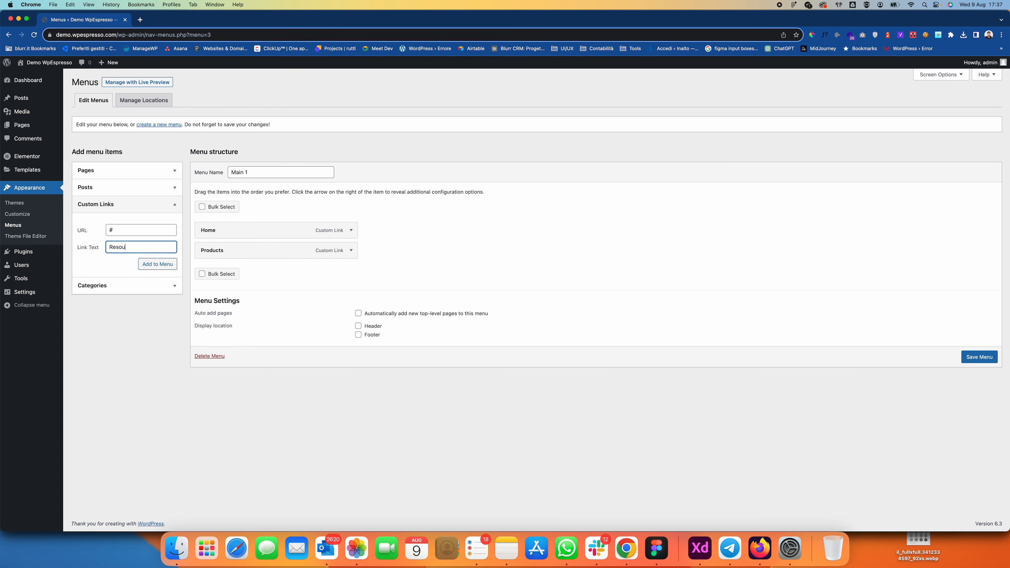
pyautogui.click(149, 263)
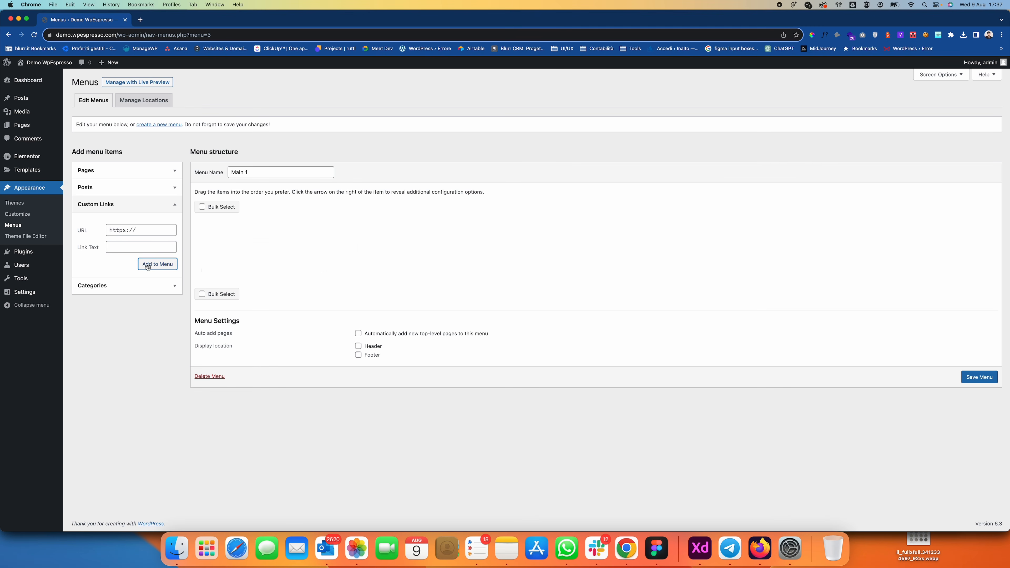
# Add a custom link with the text "Pricing" to the menu and save the menu.
pyautogui.click(141, 247)
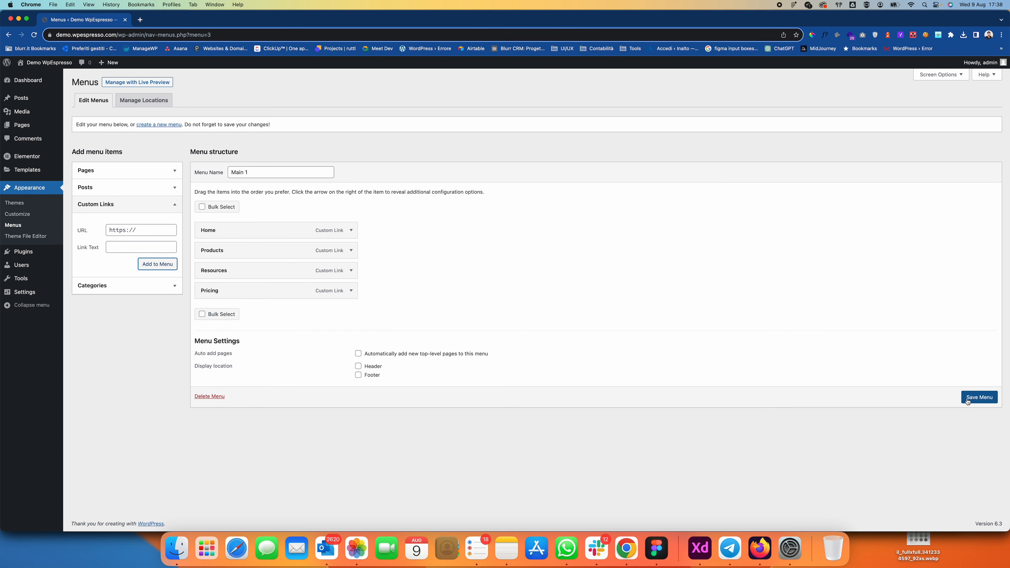
pyautogui.click(976, 396)
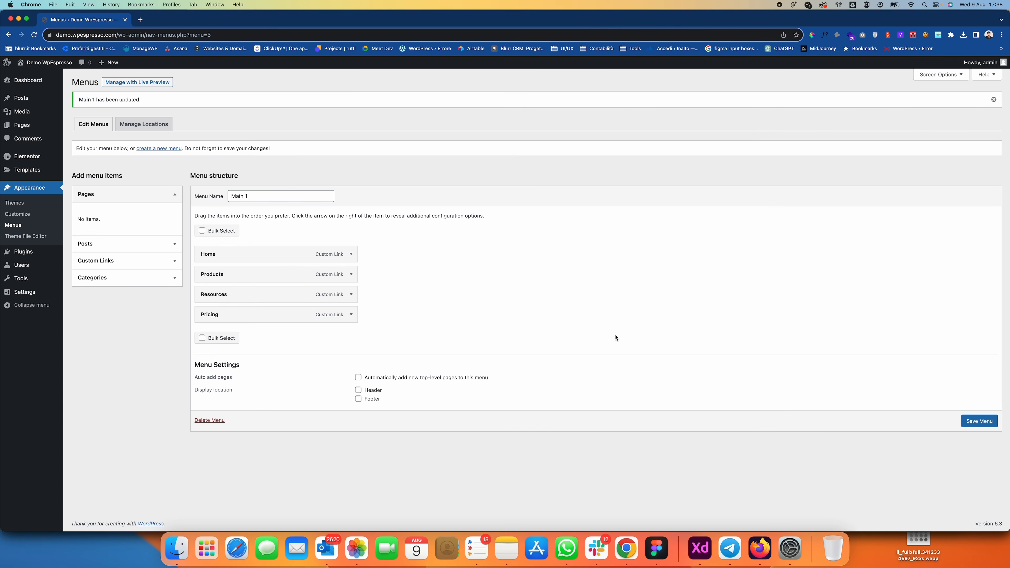
pyautogui.click(969, 423)
# Open the Elementor Header #15 template from the Theme Builder for editing.
pyautogui.moveTo(53, 66)
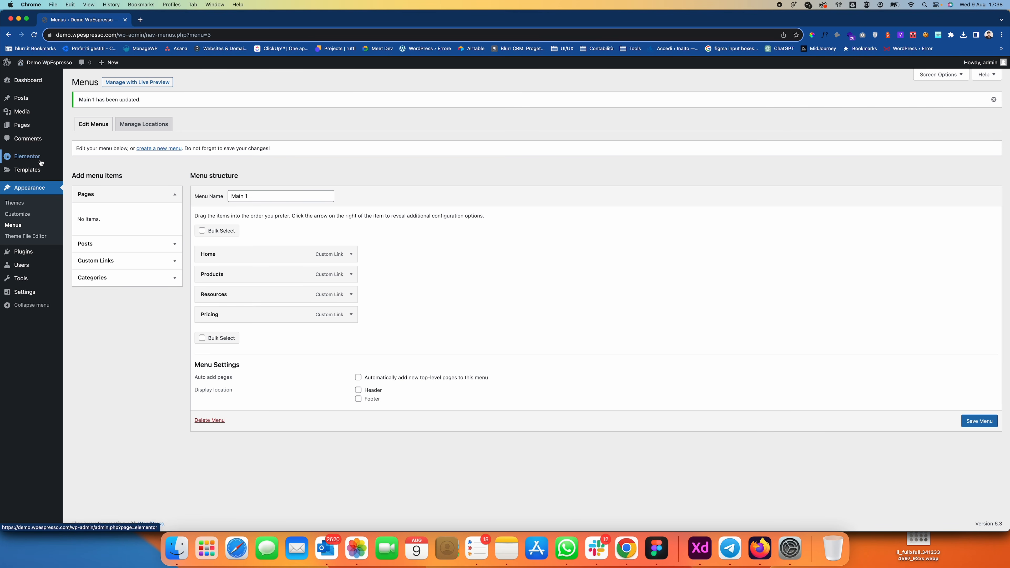
pyautogui.moveTo(39, 170)
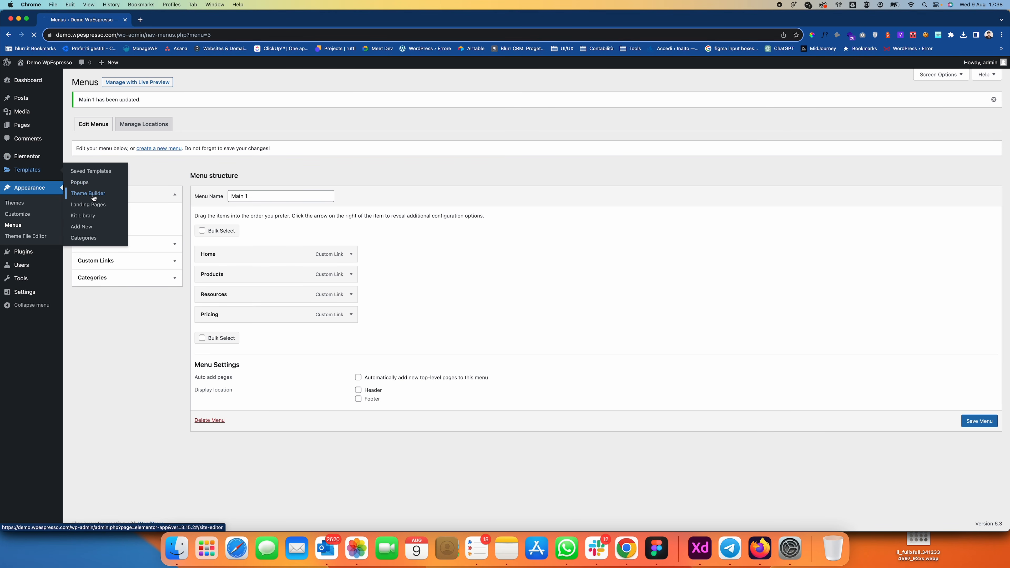
pyautogui.click(91, 195)
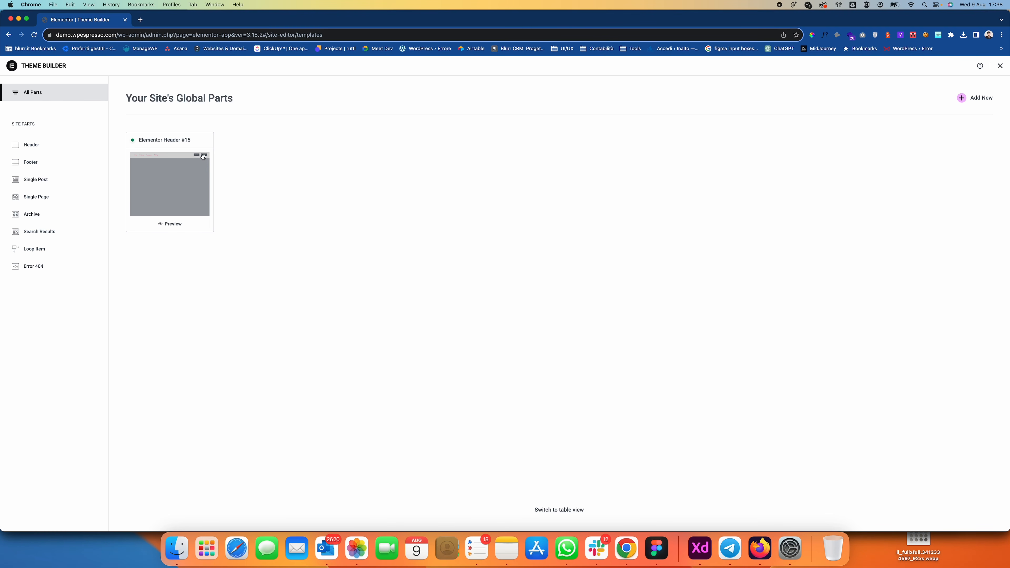
pyautogui.moveTo(171, 165)
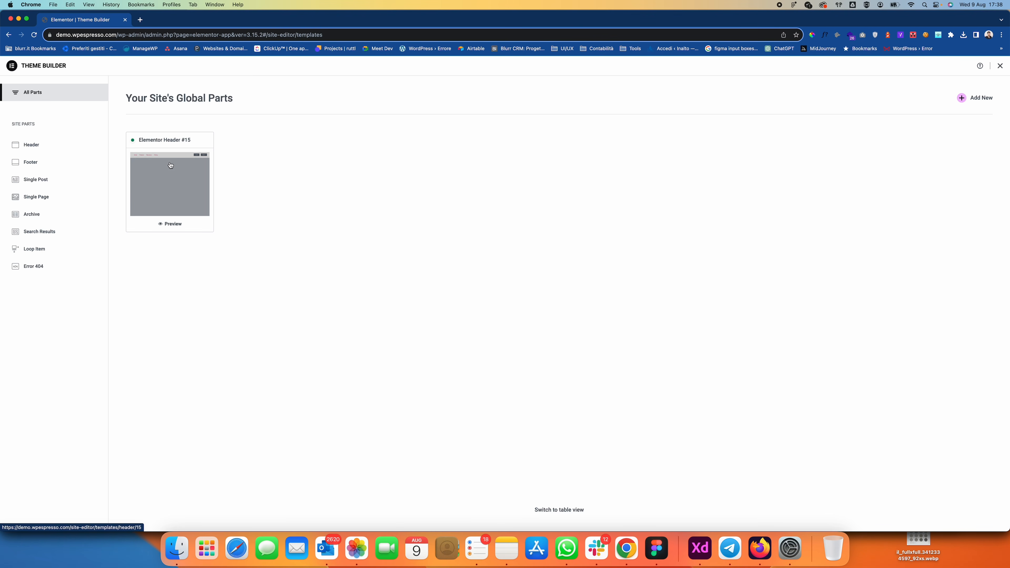
pyautogui.click(169, 157)
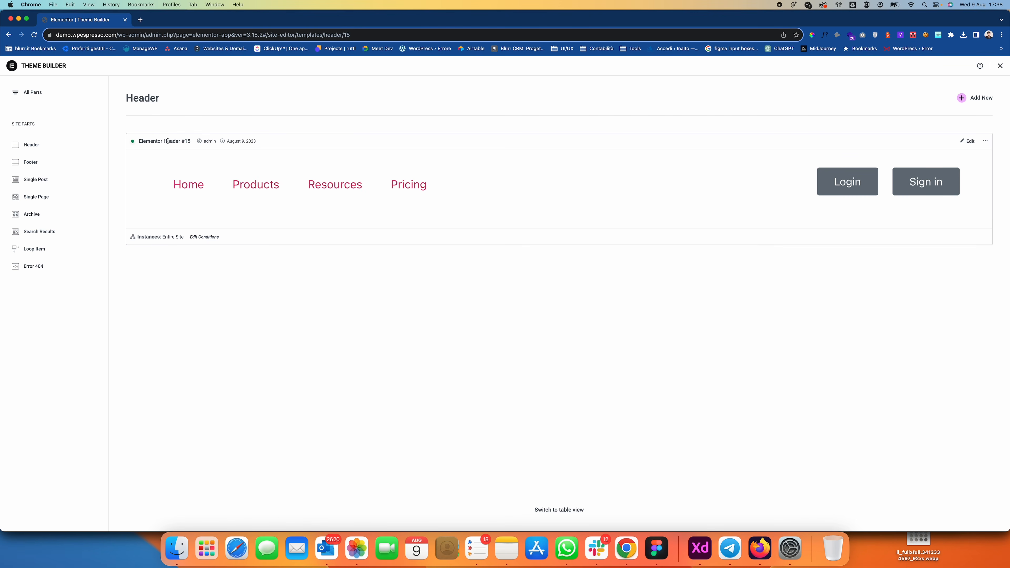
pyautogui.click(966, 140)
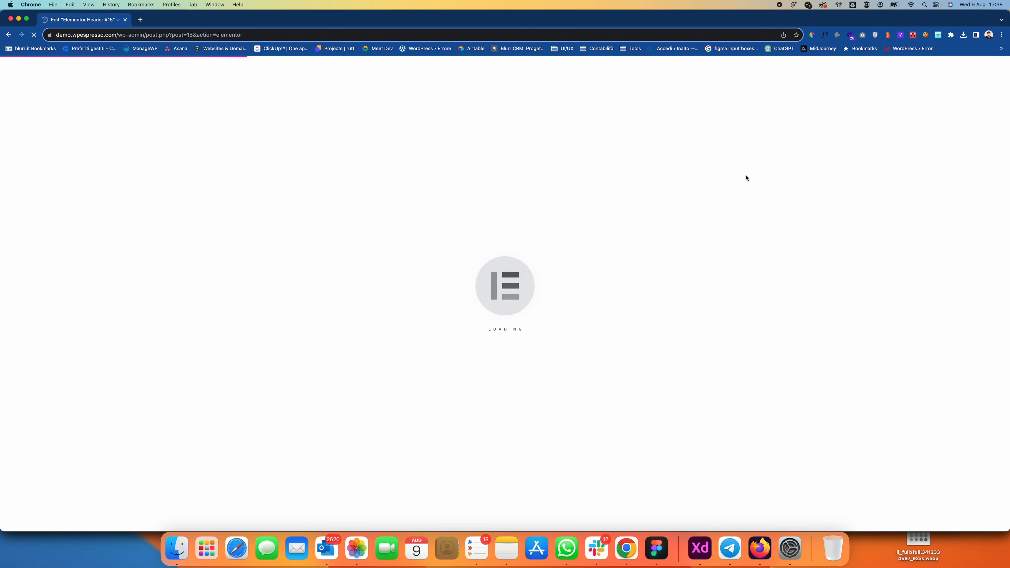
# Rename the header template as "Menu 1" in its general settings.
pyautogui.click(7, 524)
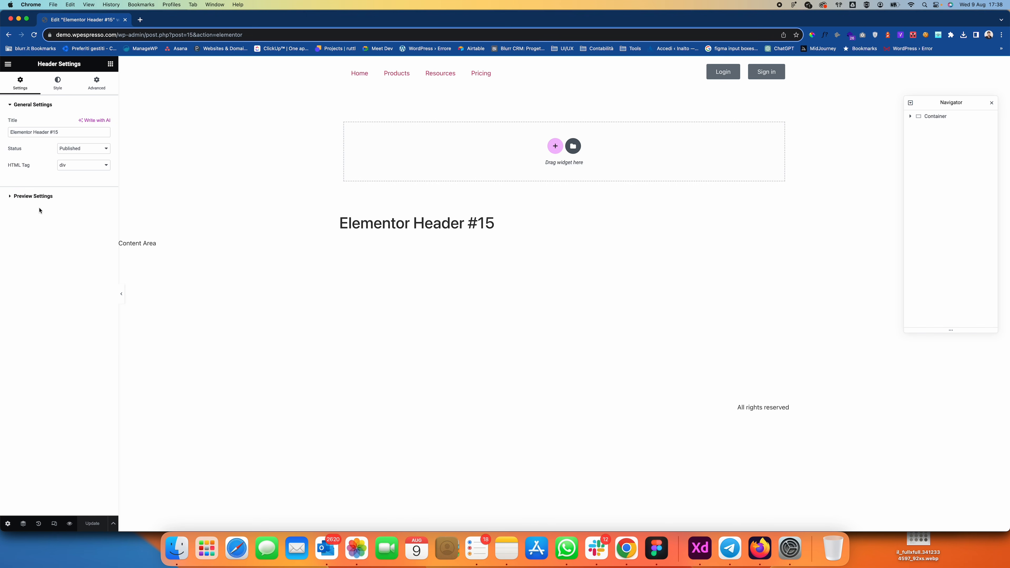
pyautogui.tripleClick(49, 133)
pyautogui.write('Menu 1')
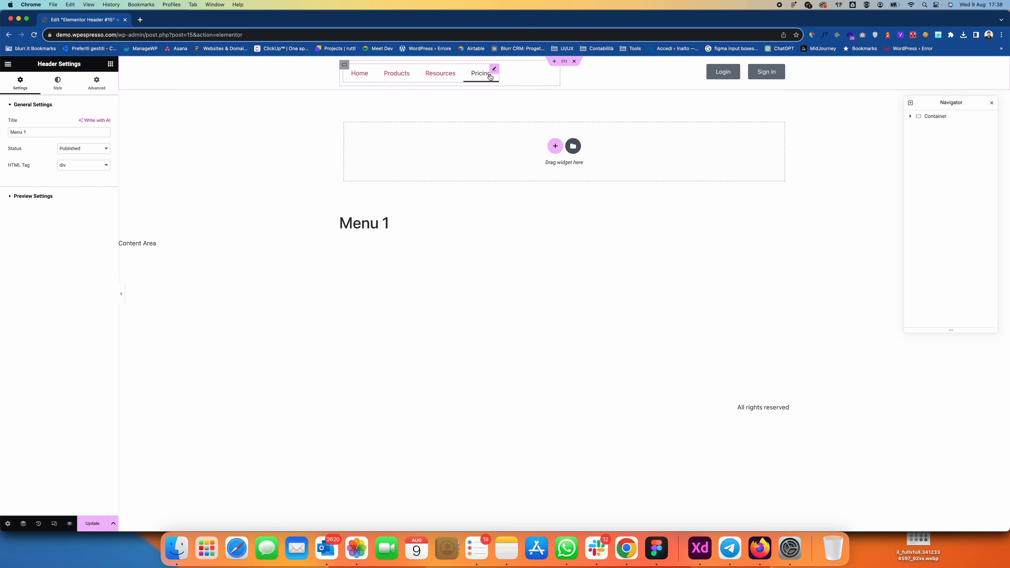
# Add a Site Logo widget to the inner container that holds the WordPress menu.
pyautogui.click(344, 66)
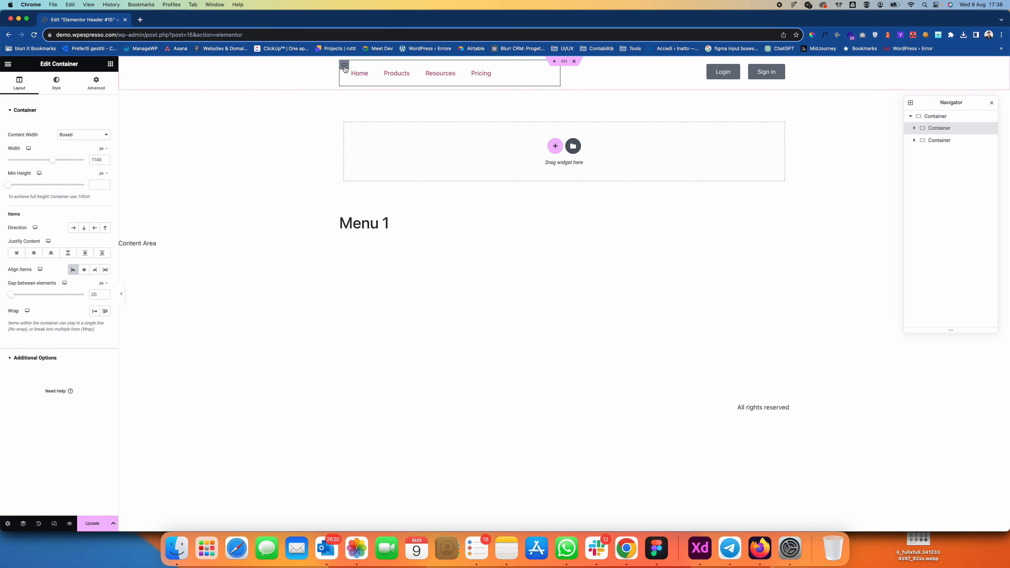
pyautogui.click(110, 65)
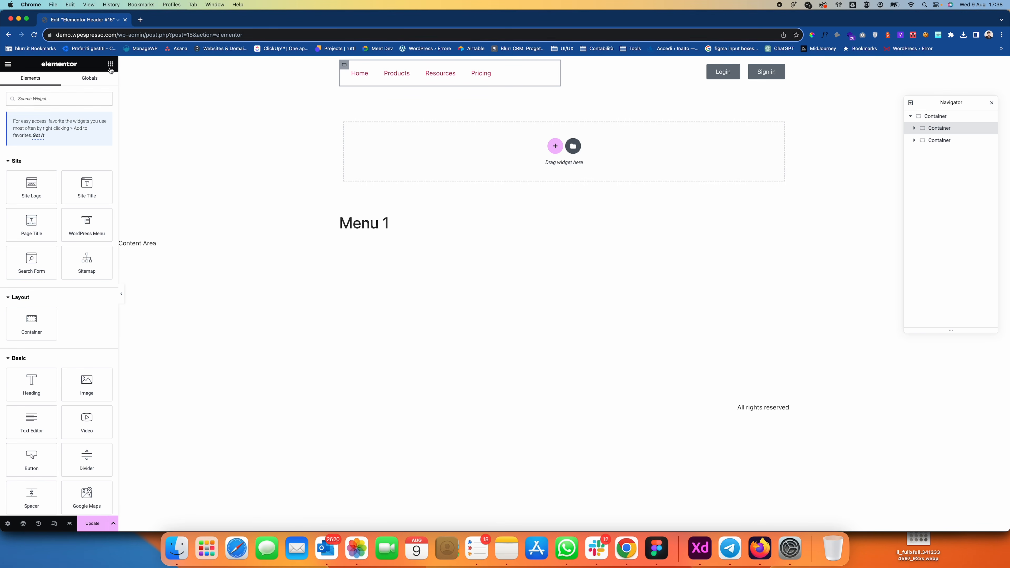
pyautogui.moveTo(40, 177); pyautogui.dragTo(350, 89)
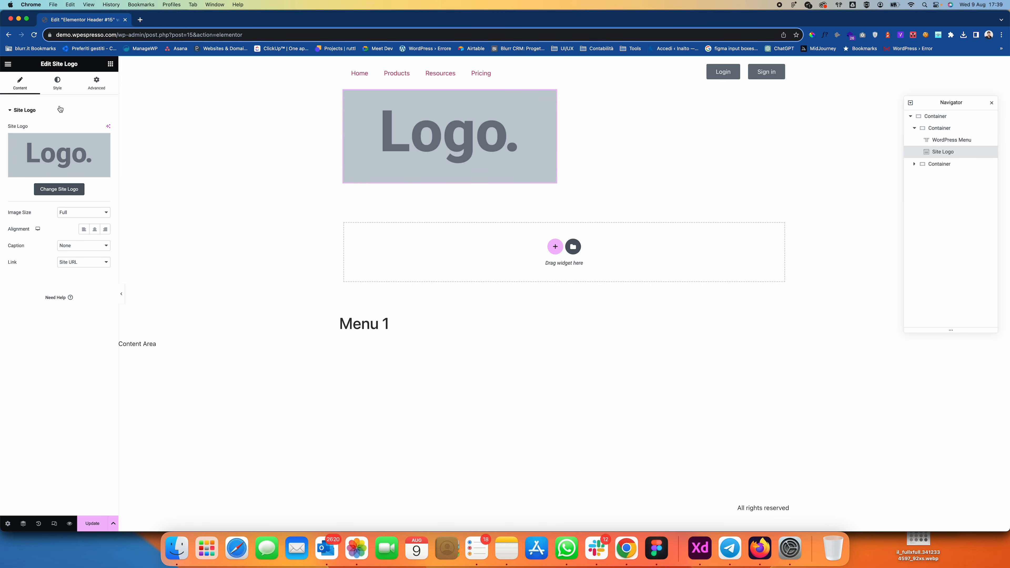
# Set the site logo's image width to 99 px.
pyautogui.click(58, 84)
pyautogui.click(105, 126)
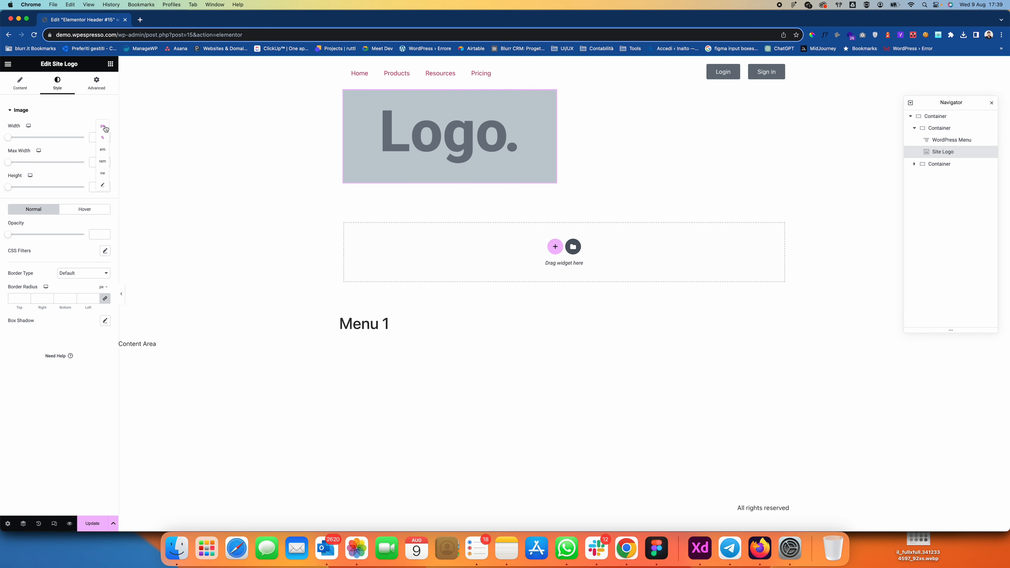
pyautogui.click(102, 126)
pyautogui.moveTo(9, 140); pyautogui.dragTo(16, 140)
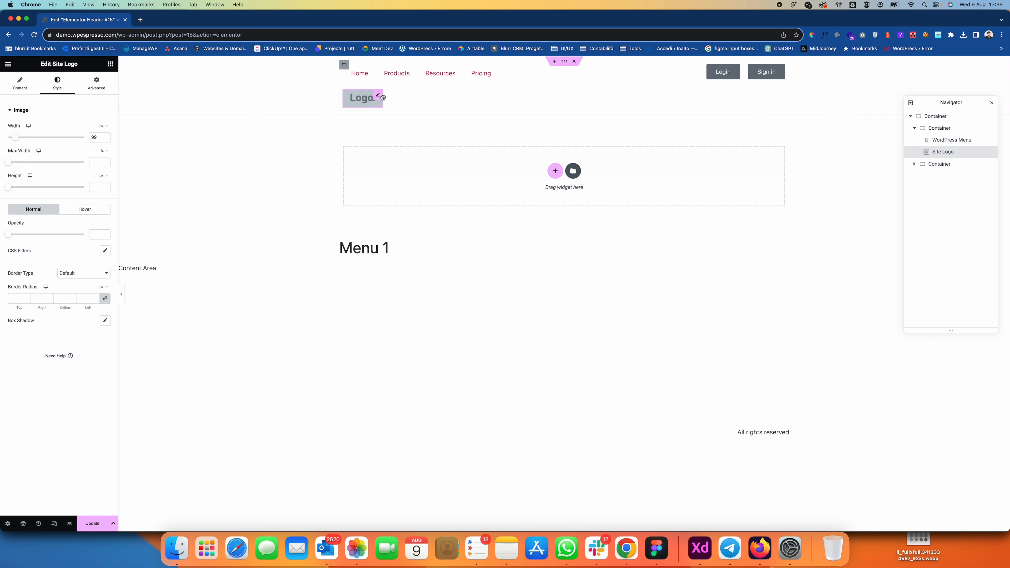
# Arrange the logo and menu container as a horizontal row and move the Site Logo ahead of the WordPress Menu.
pyautogui.click(345, 67)
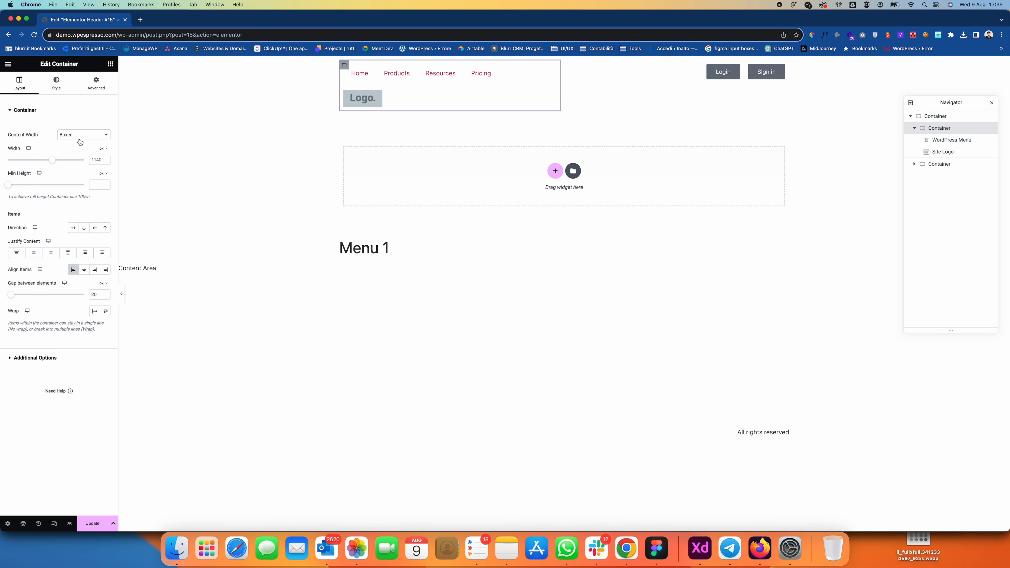
pyautogui.click(74, 228)
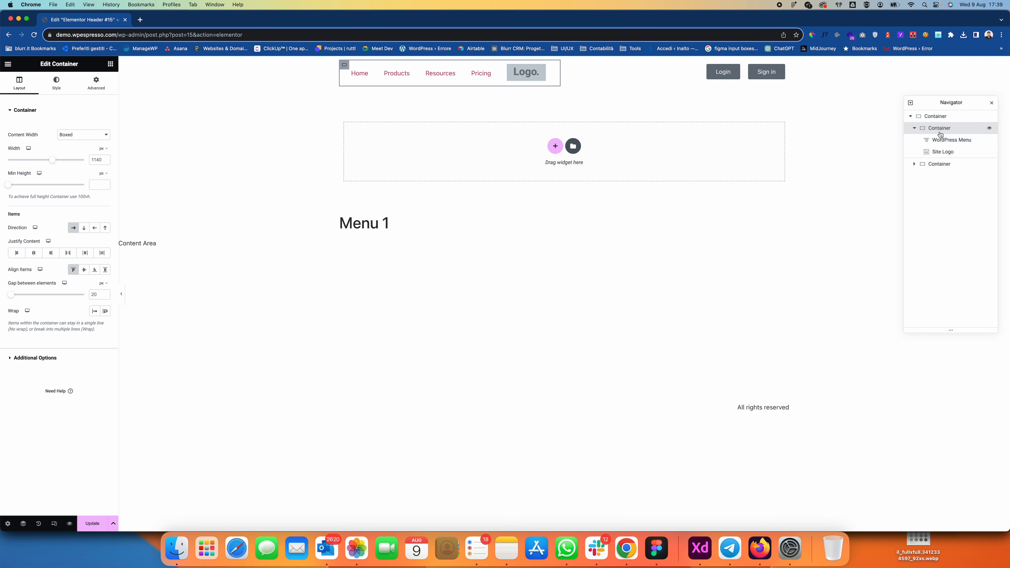
pyautogui.click(943, 152)
pyautogui.moveTo(943, 152); pyautogui.dragTo(942, 140)
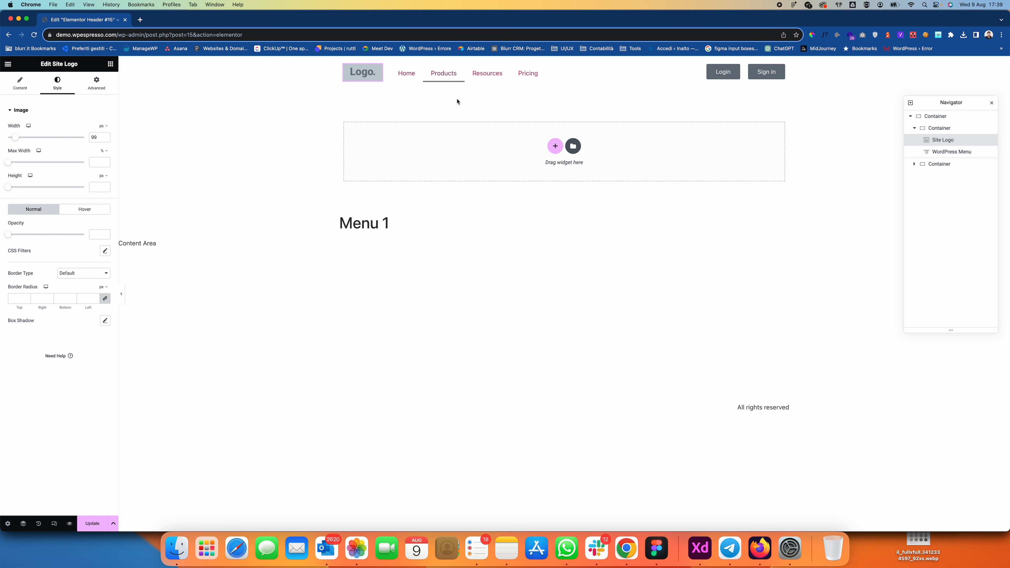
pyautogui.click(121, 294)
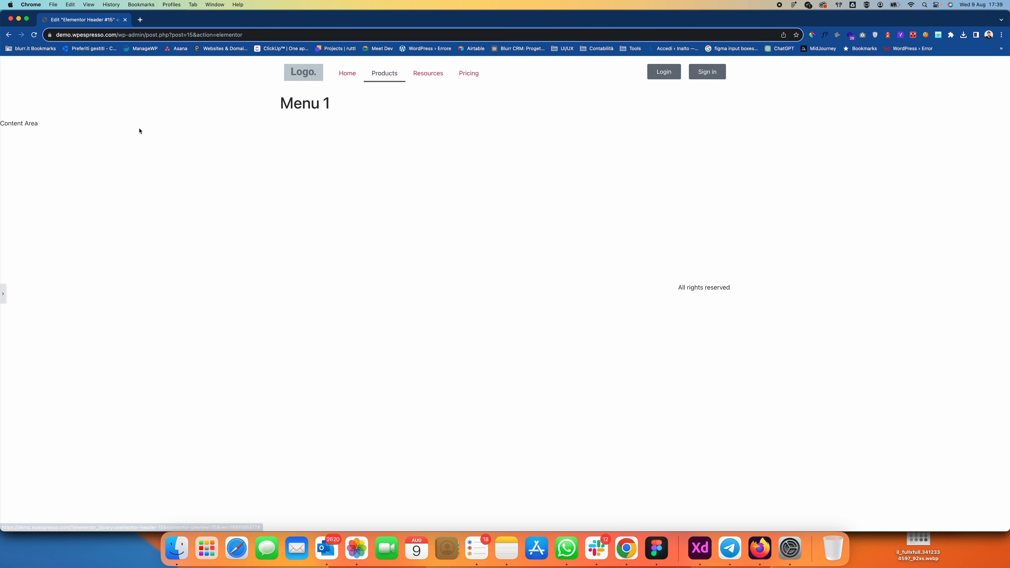
pyautogui.click(4, 295)
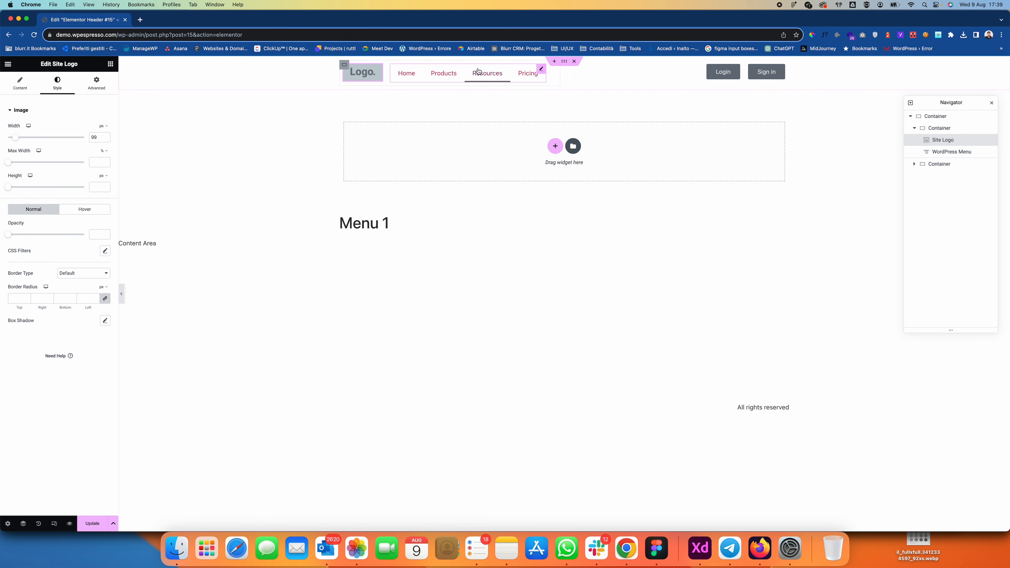
# Set the outer header container's content width to Full Width and preview the header without the editing panel.
pyautogui.click(565, 62)
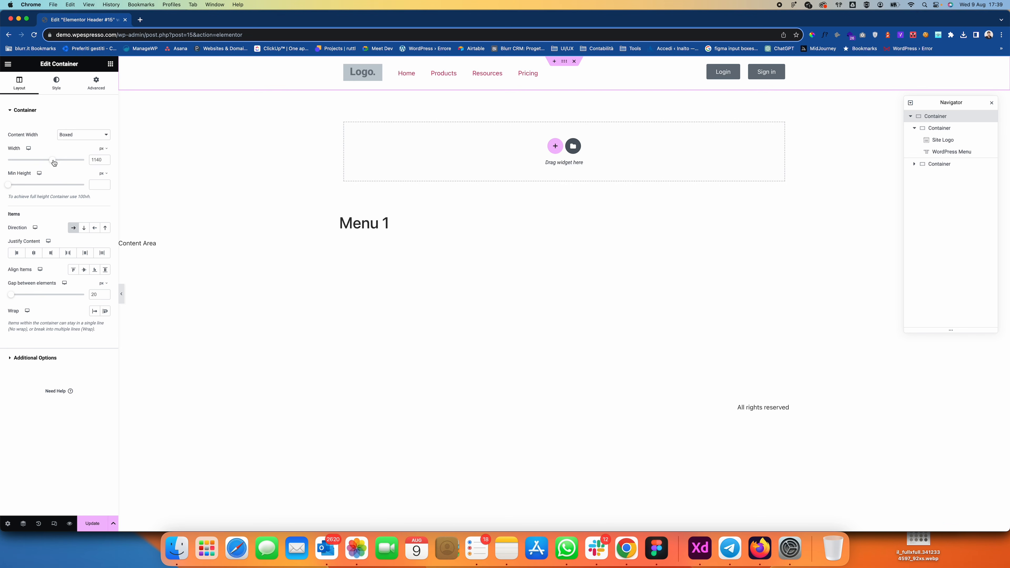
pyautogui.moveTo(54, 163); pyautogui.dragTo(95, 168)
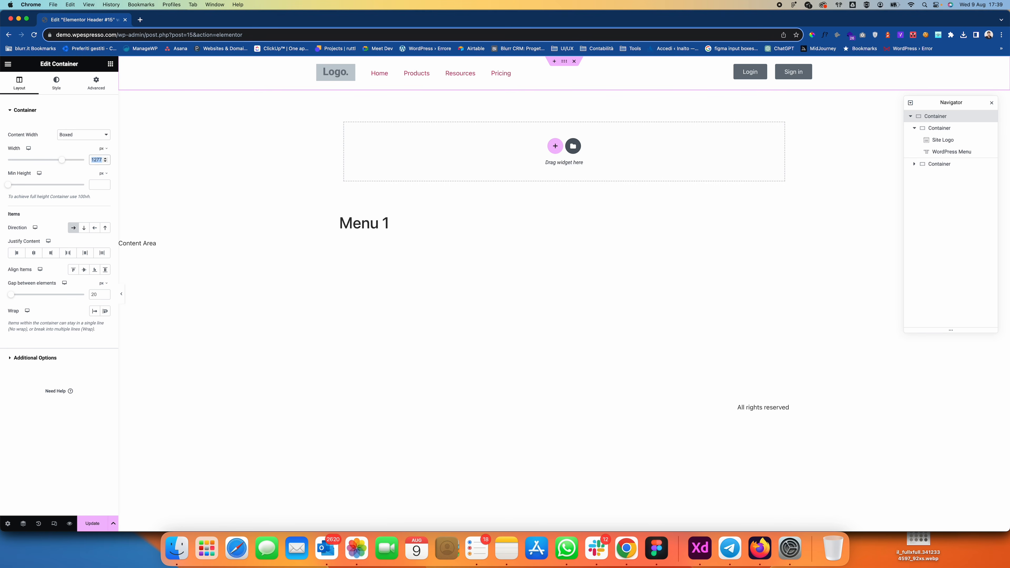
pyautogui.write('1140')
pyautogui.click(89, 135)
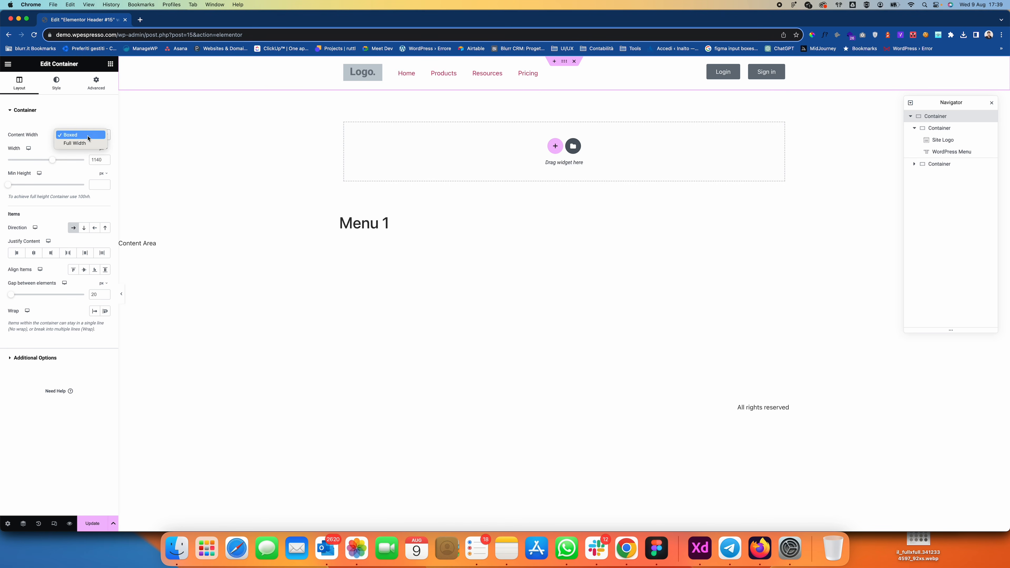
pyautogui.click(88, 143)
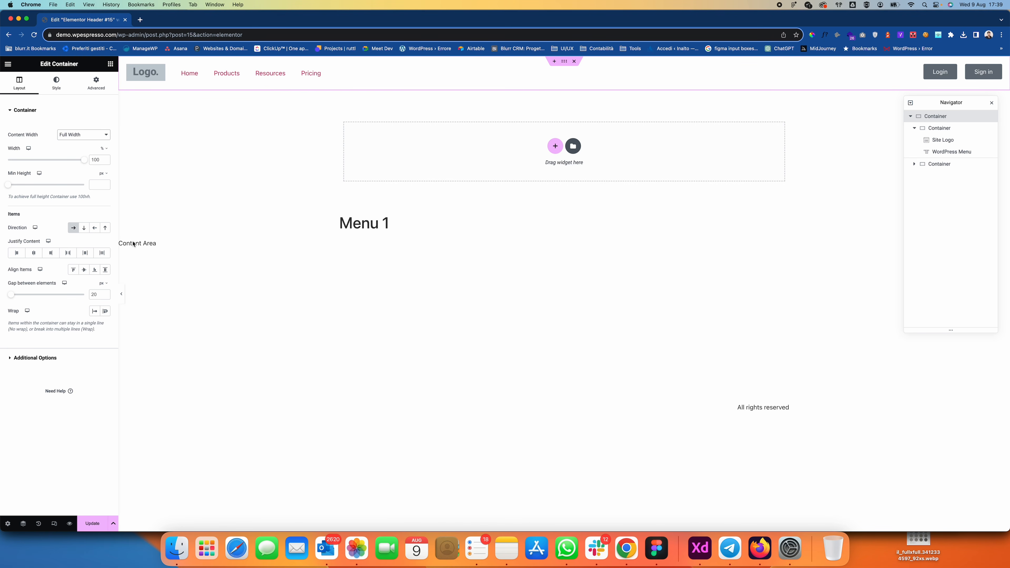
pyautogui.click(122, 295)
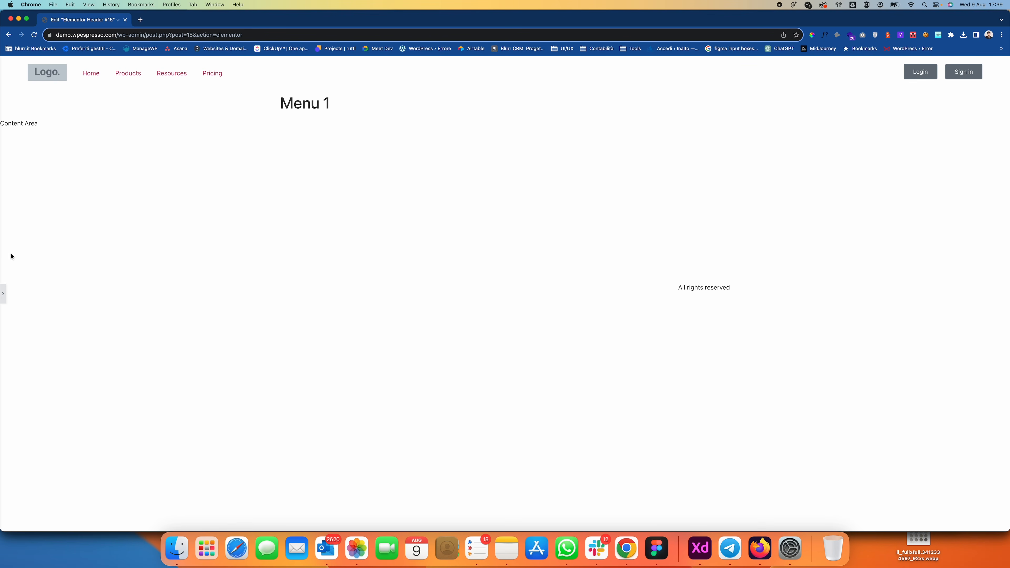
pyautogui.click(4, 298)
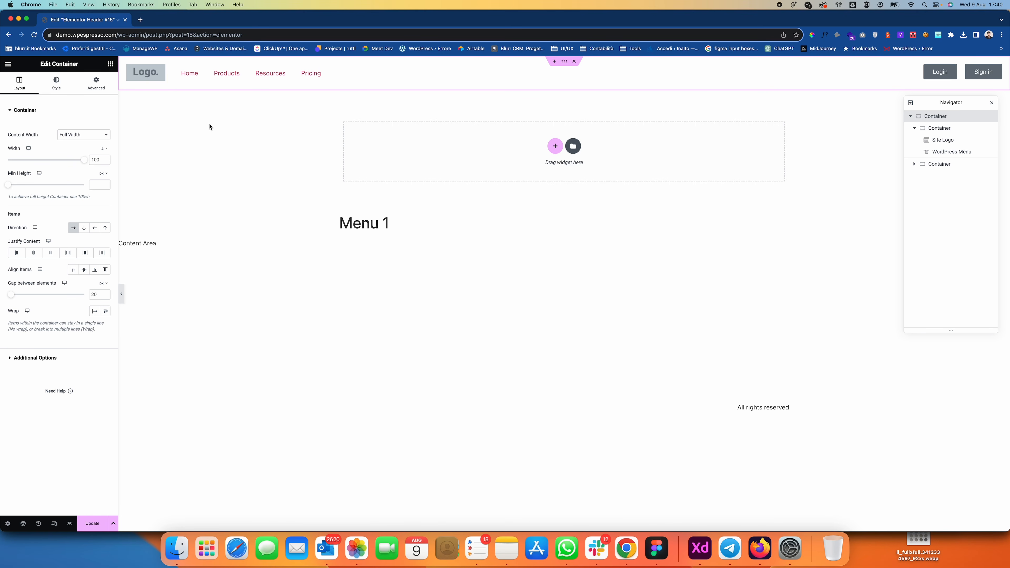
# Switch to Figma and review the PNG export of the header's Logo component without saving a file.
pyautogui.click(656, 548)
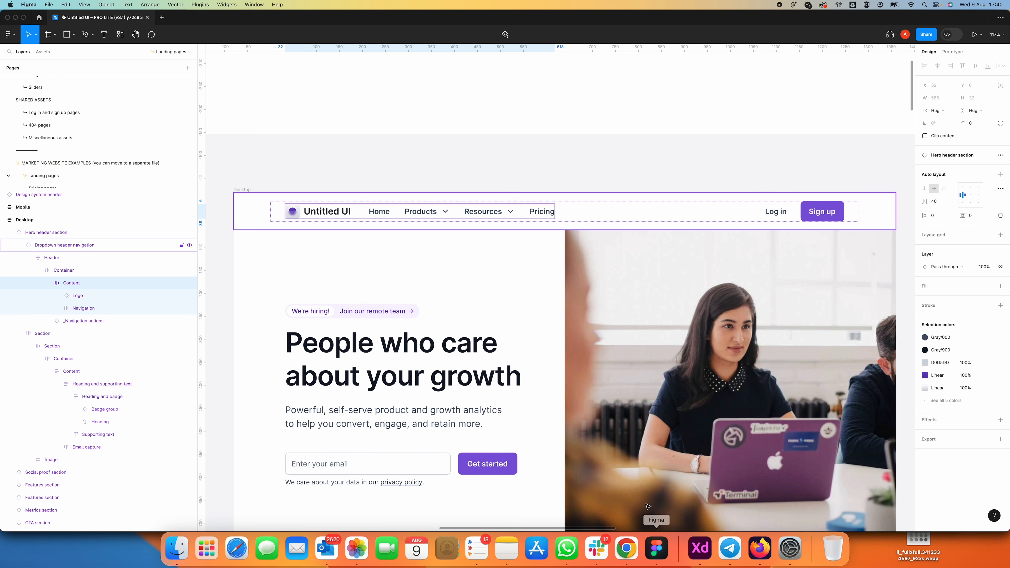
pyautogui.click(378, 172)
pyautogui.click(319, 214)
pyautogui.doubleClick(319, 215)
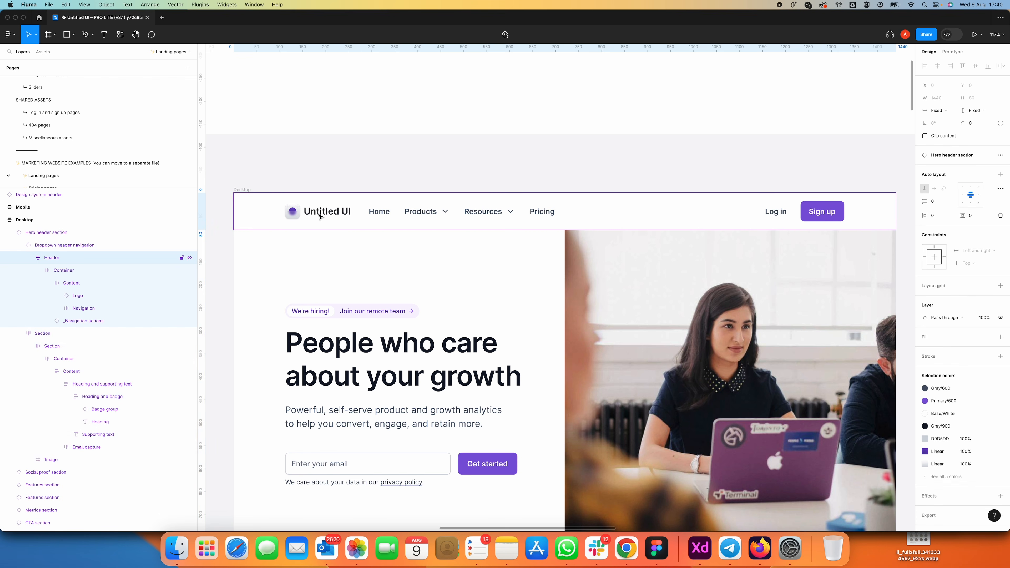
pyautogui.doubleClick(319, 216)
pyautogui.click(320, 215)
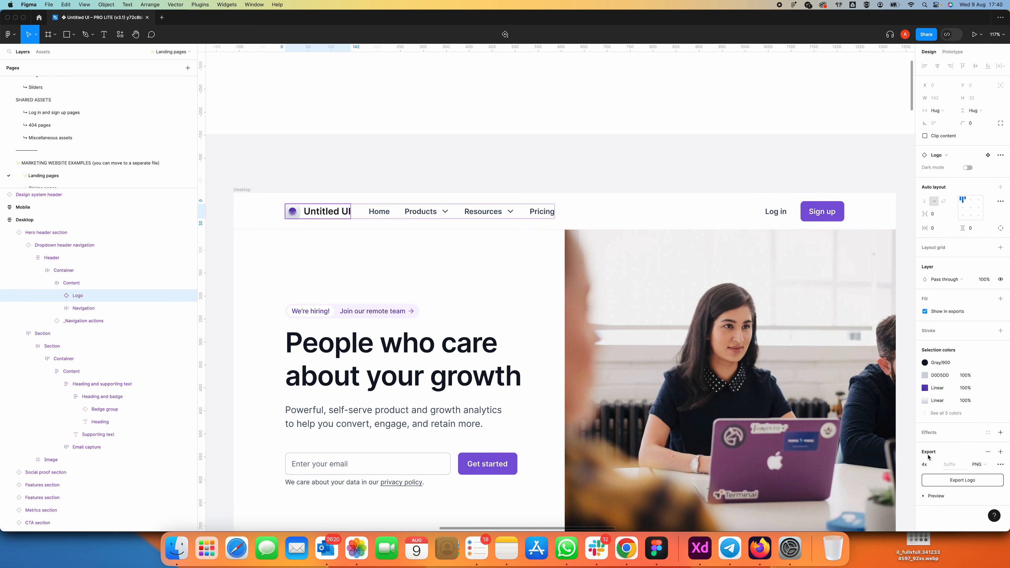
pyautogui.click(956, 483)
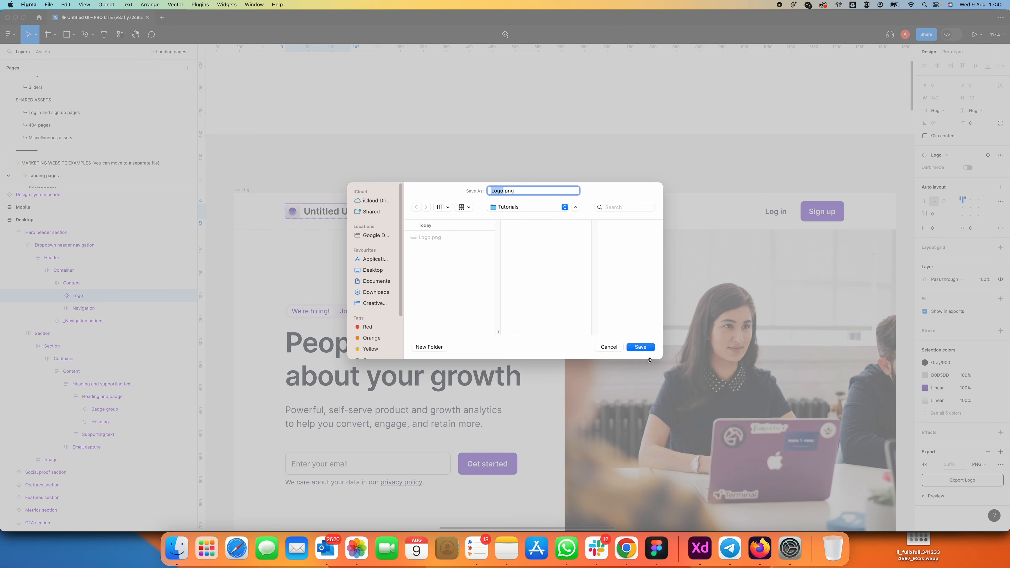
pyautogui.click(613, 347)
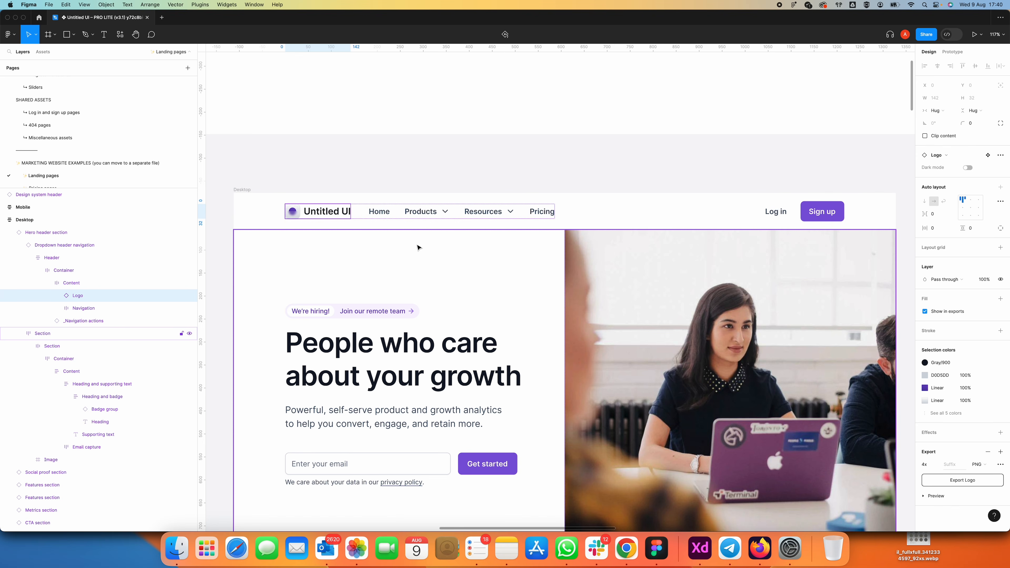
# Switch back to Chrome and update the header template with the logo and layout changes.
pyautogui.press('super+Tab')
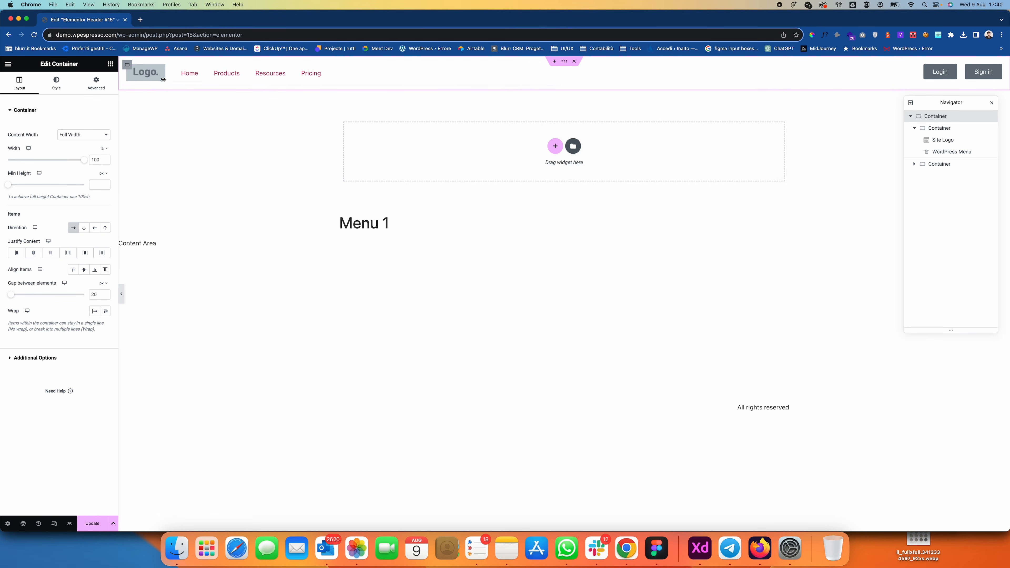
pyautogui.click(146, 71)
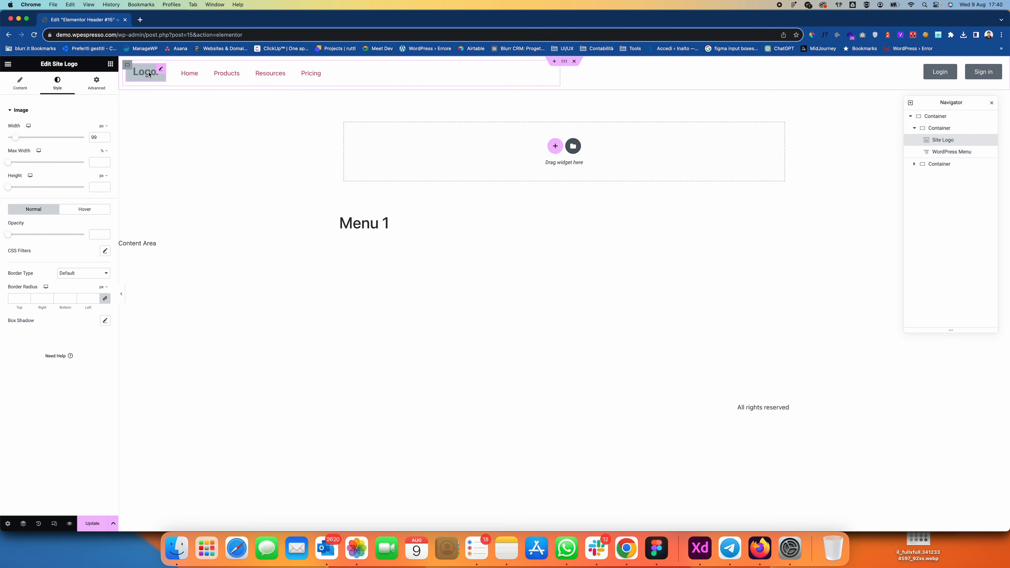
pyautogui.click(99, 522)
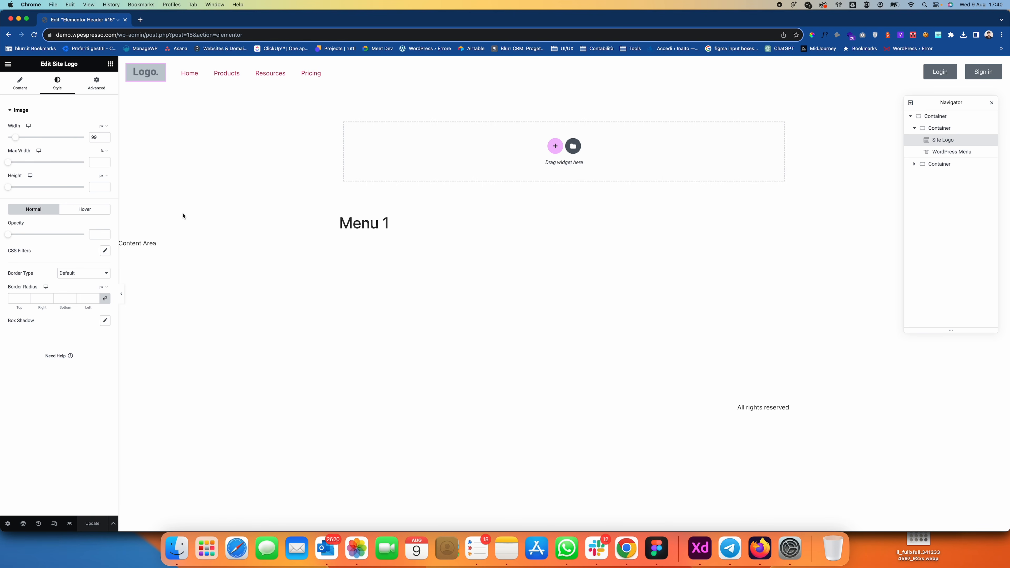
# Select the WordPress menu, switch to Figma and inspect the text style properties of the header's Home link.
pyautogui.click(324, 70)
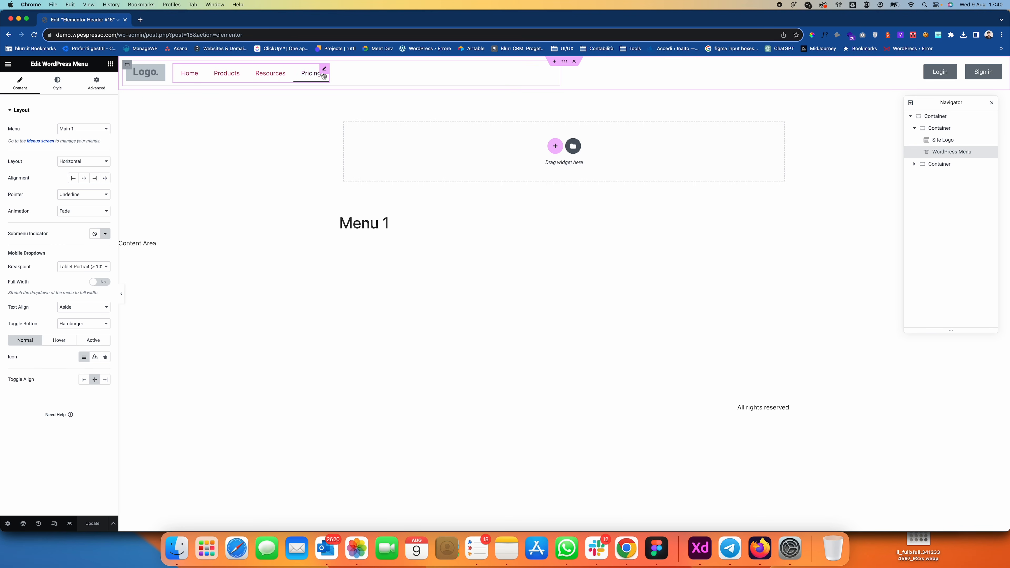
pyautogui.press('super+Tab')
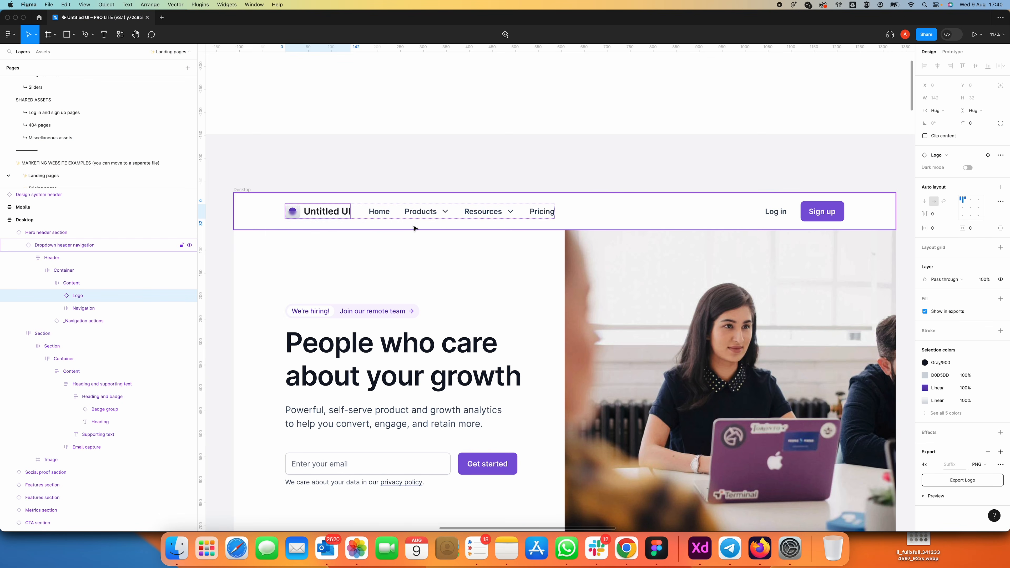
pyautogui.keyDown('super'); pyautogui.click(378, 212); pyautogui.keyUp('super')
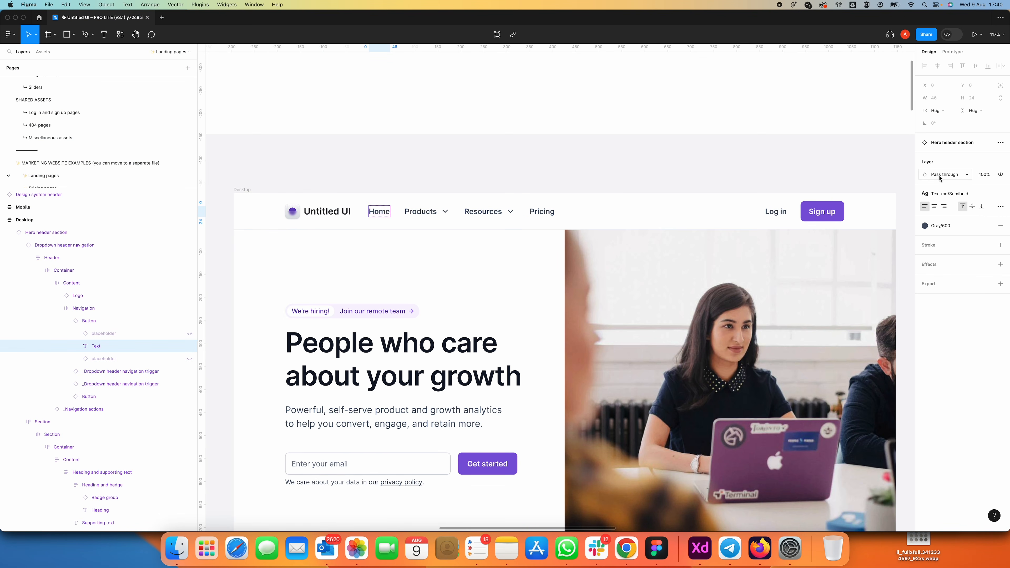
pyautogui.click(982, 195)
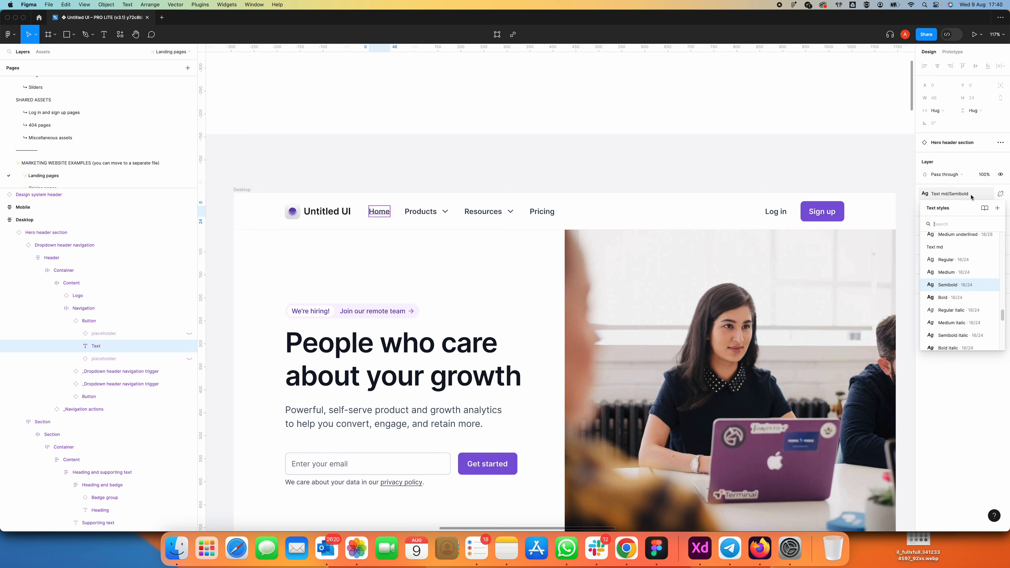
pyautogui.click(990, 285)
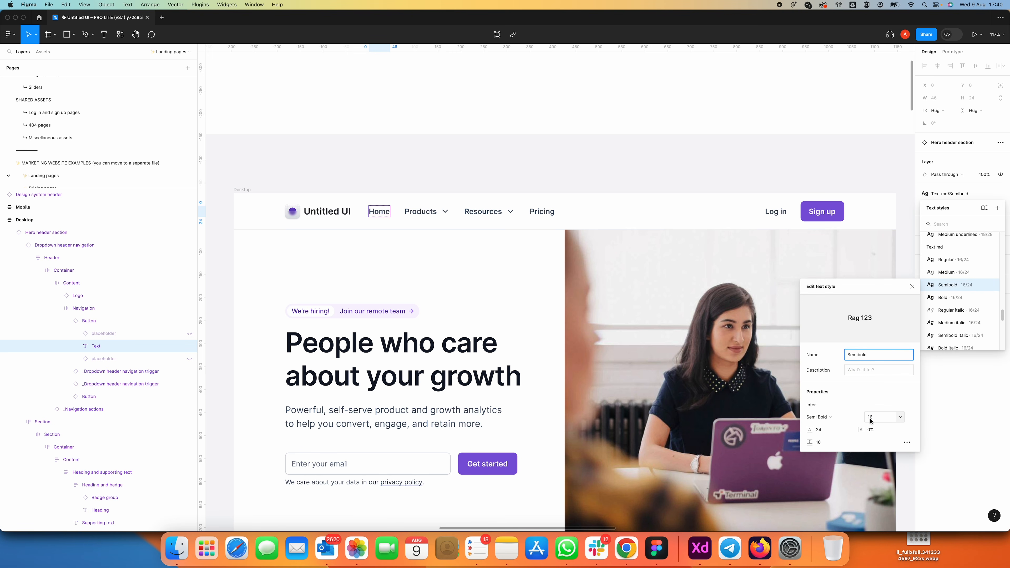
# Switch to Chrome and set the WordPress menu's typography to Inter, size 16 px, weight 600 (Semi Bold).
pyautogui.press('super+Tab')
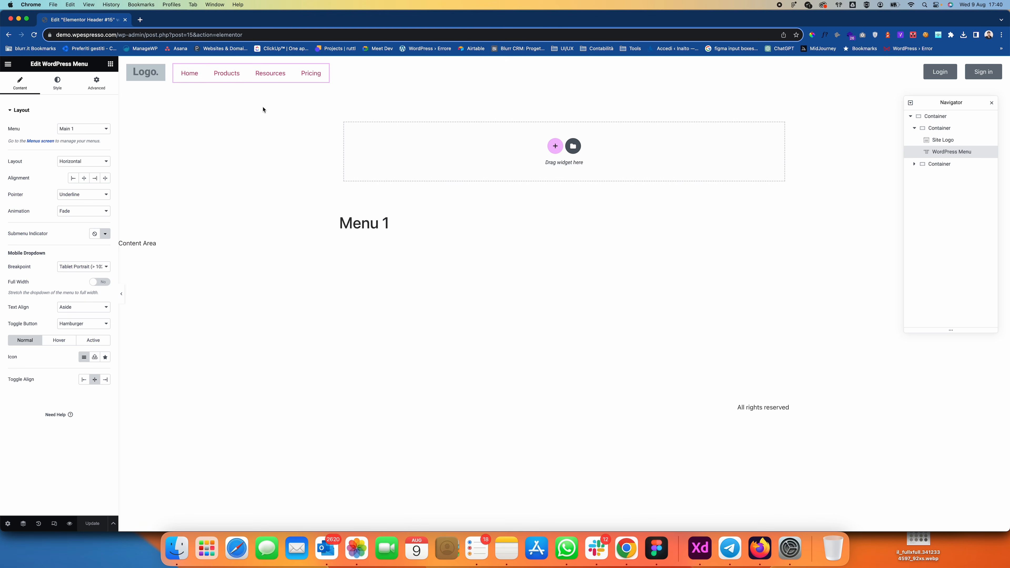
pyautogui.click(58, 83)
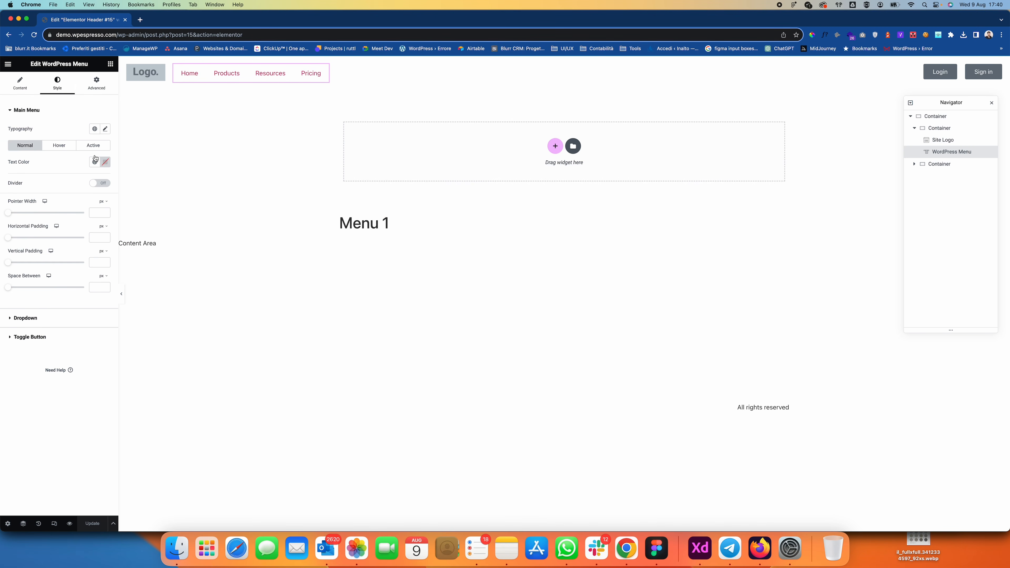
pyautogui.click(105, 129)
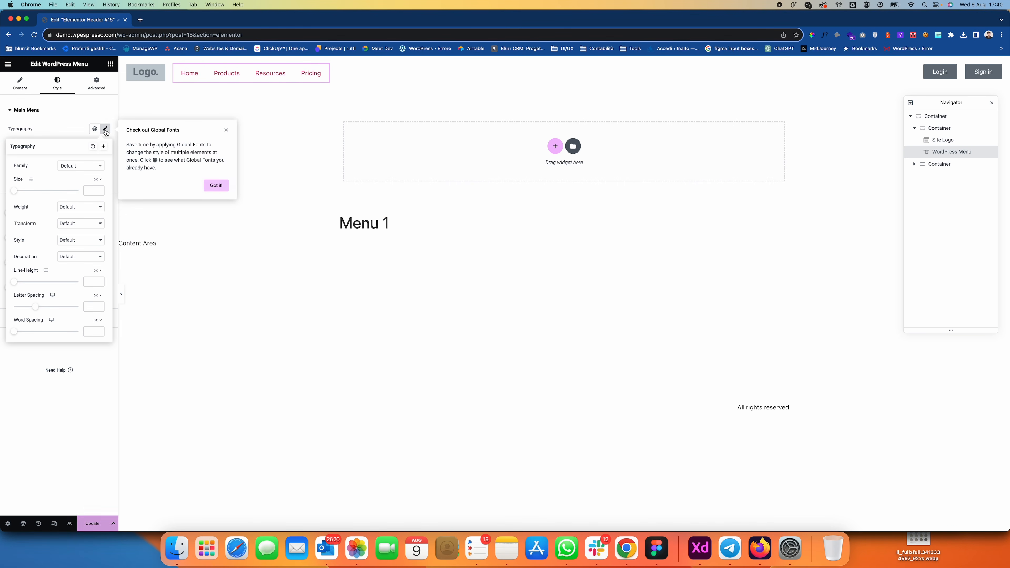
pyautogui.click(78, 170)
pyautogui.write('inter')
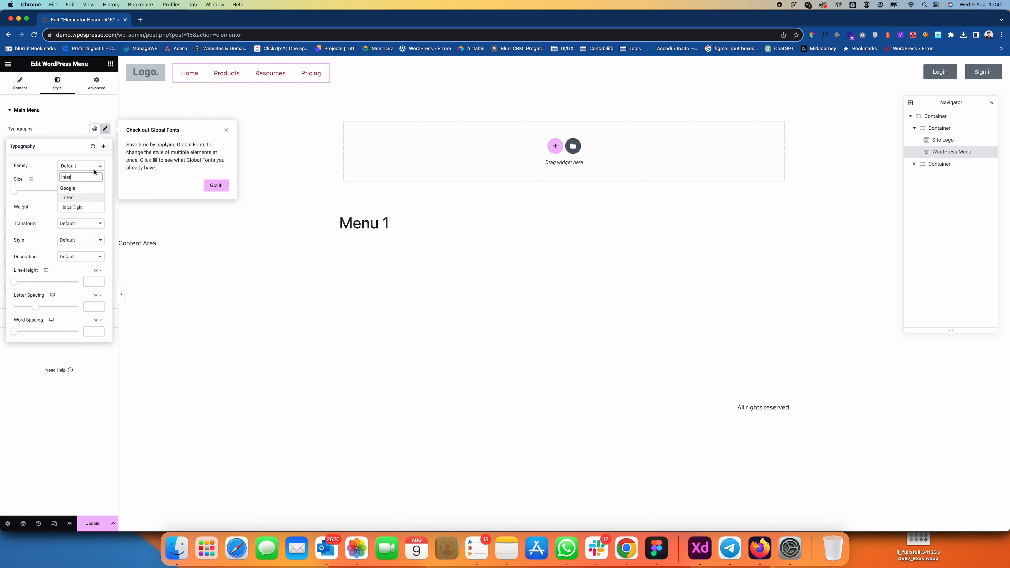
pyautogui.click(84, 197)
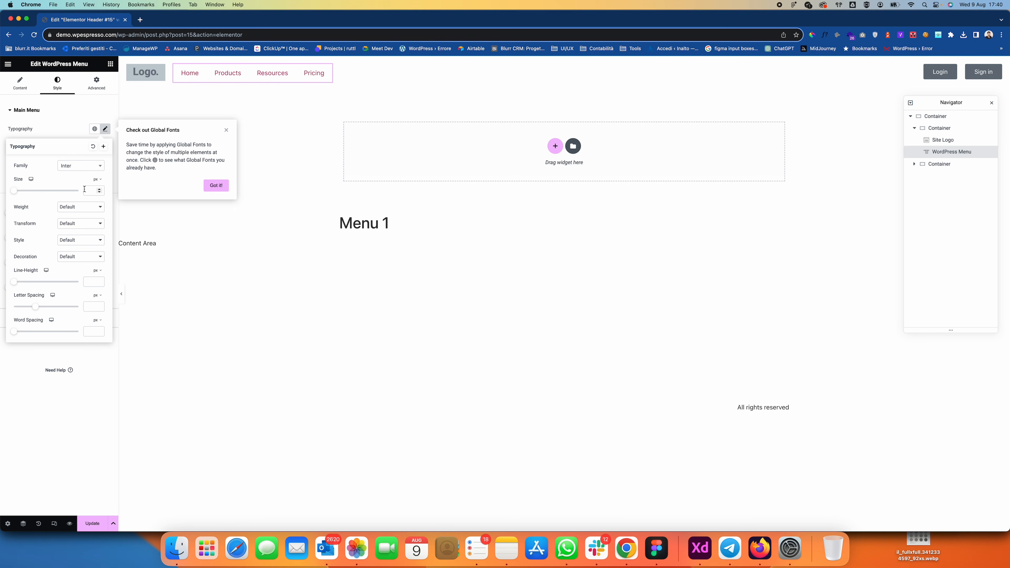
pyautogui.click(91, 191)
pyautogui.write('16')
pyautogui.click(76, 209)
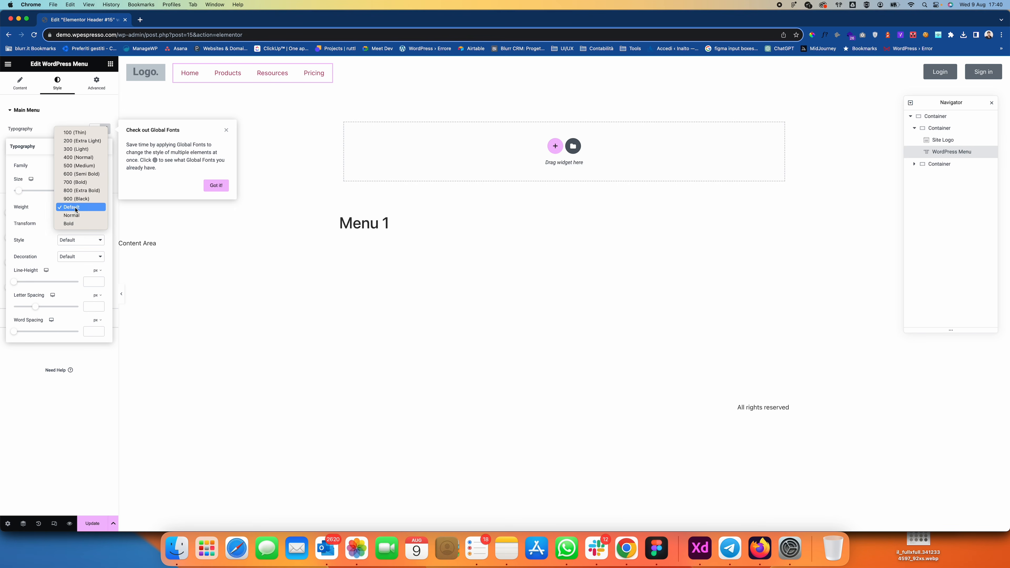
pyautogui.click(96, 174)
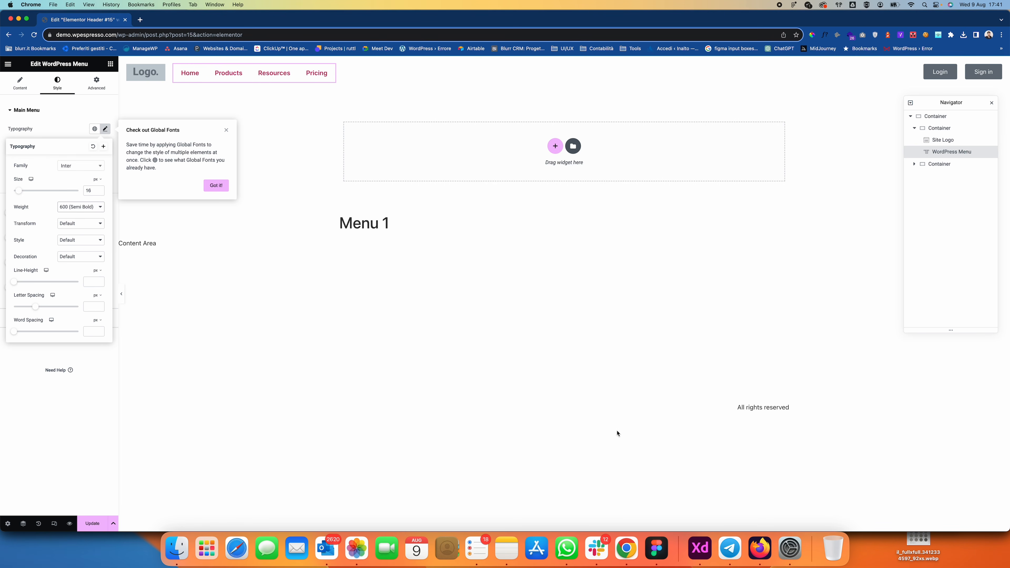
# Switch to Figma and copy the hex code 475467 from the Home link's Gray/600 colour style.
pyautogui.press('super+Tab')
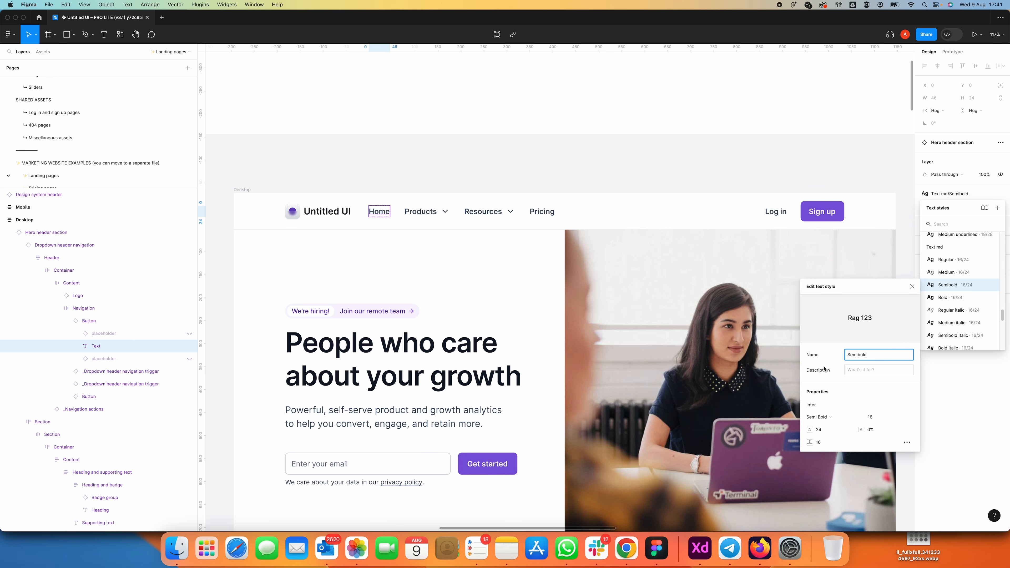
pyautogui.click(992, 287)
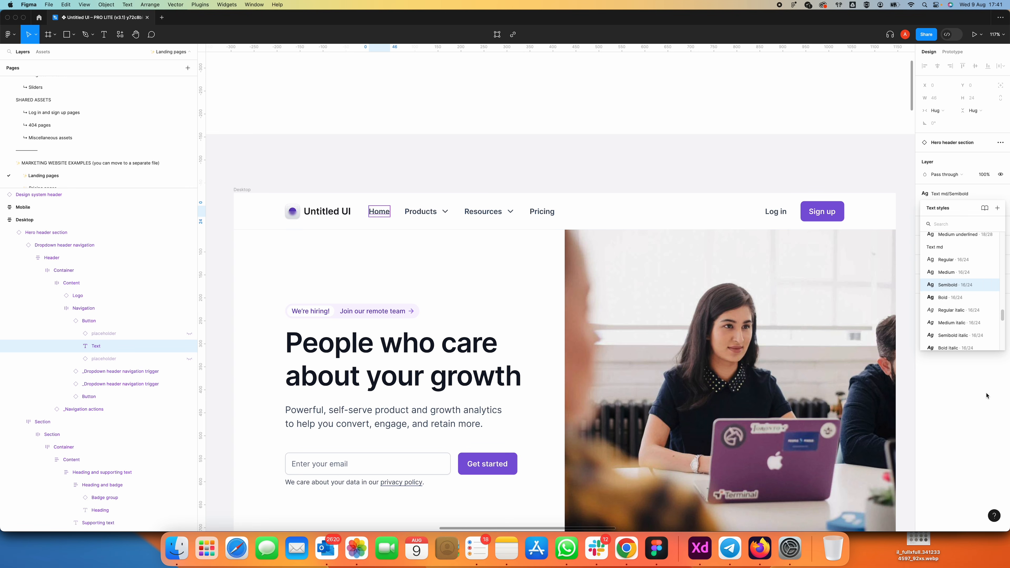
pyautogui.click(986, 395)
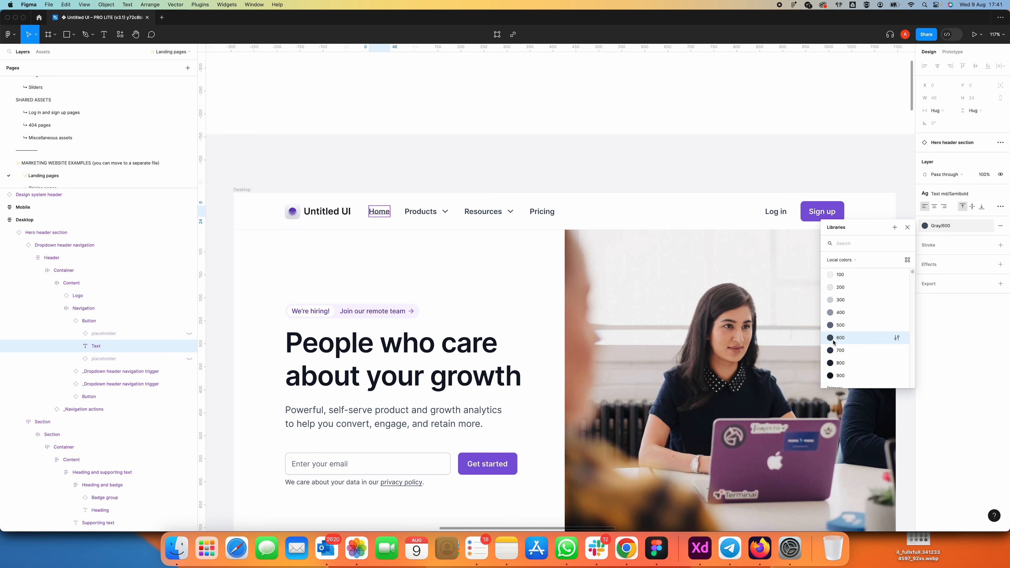
pyautogui.click(897, 338)
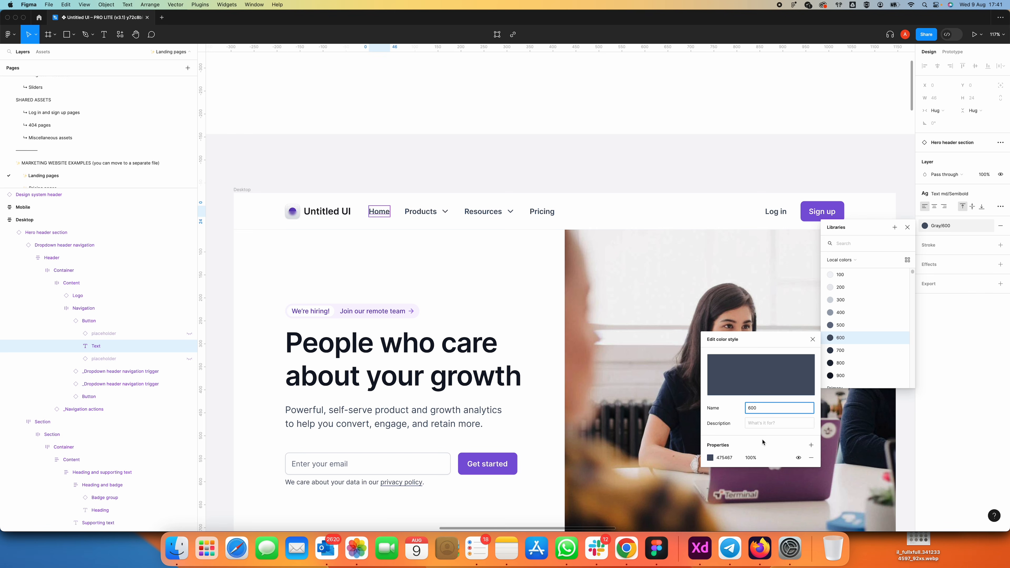
pyautogui.click(727, 459)
pyautogui.press('super+c')
# Switch back to Chrome and set the WordPress menu's normal text colour to the copied hex code 475467.
pyautogui.press('super+Tab')
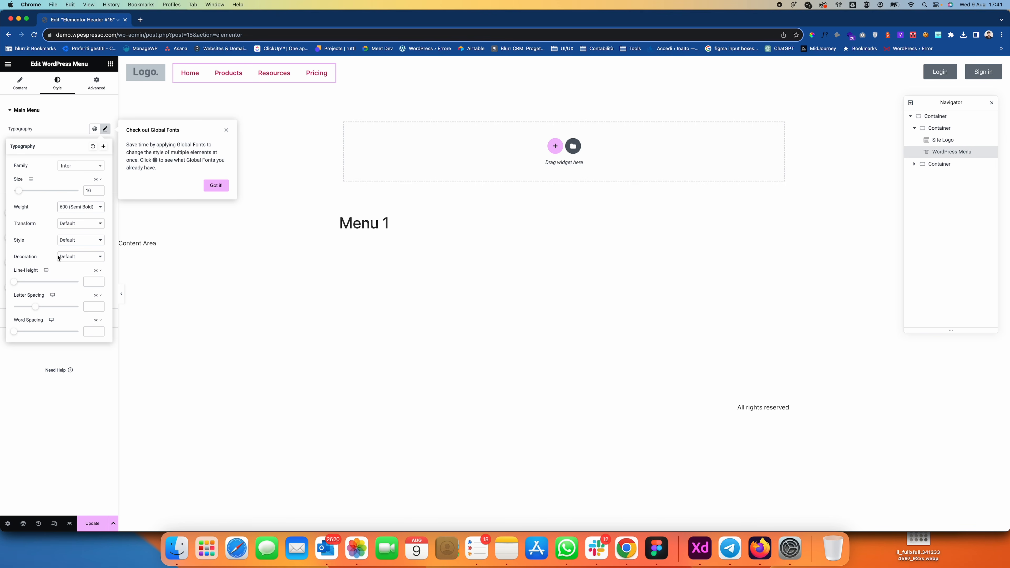
pyautogui.click(84, 133)
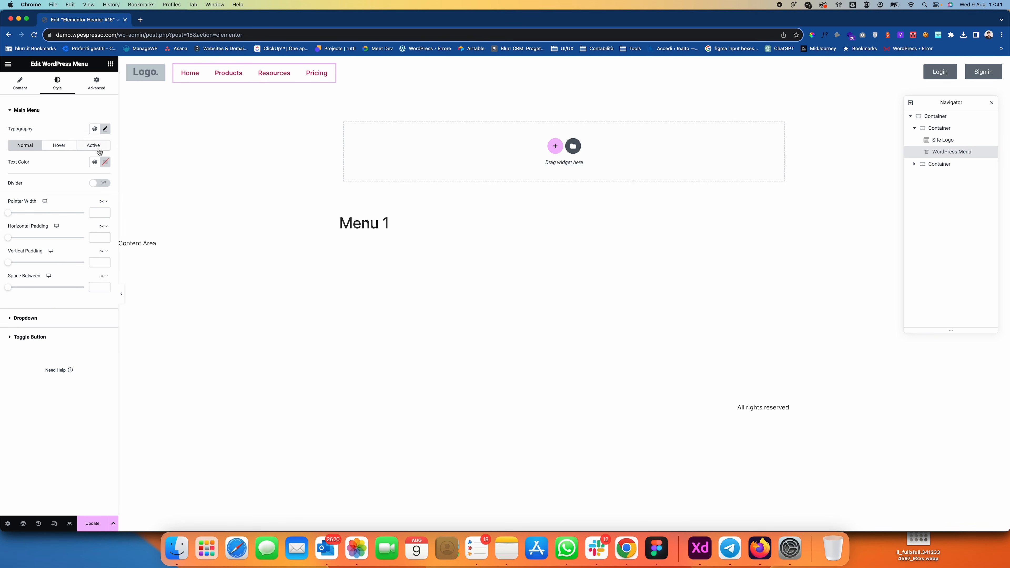
pyautogui.click(105, 162)
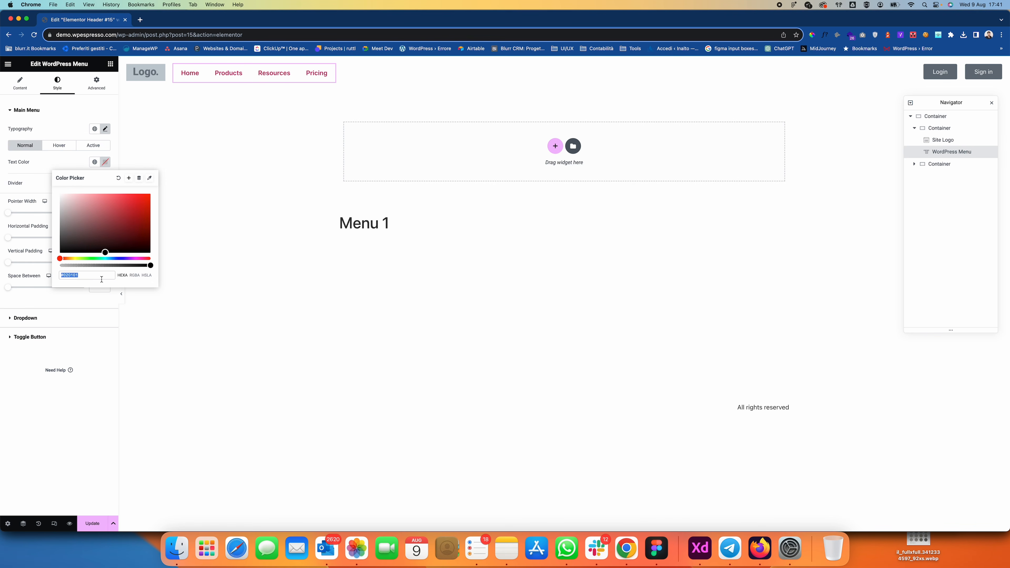
pyautogui.press('super+v')
pyautogui.click(70, 166)
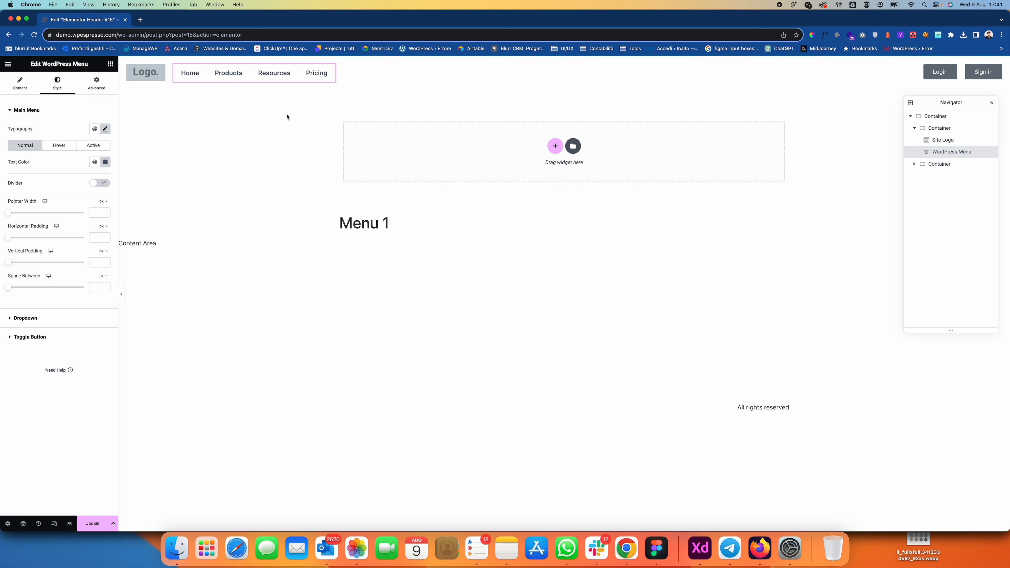
# Switch to Figma and get the hex code 7F56D9 from the Sign up button's Primary/600 fill style.
pyautogui.press('super+Tab')
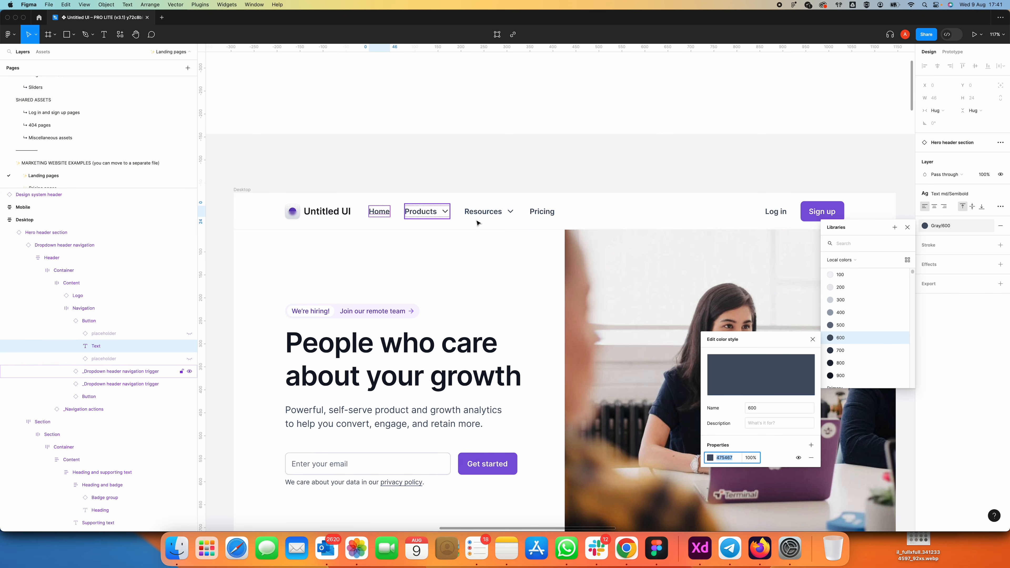
pyautogui.click(809, 210)
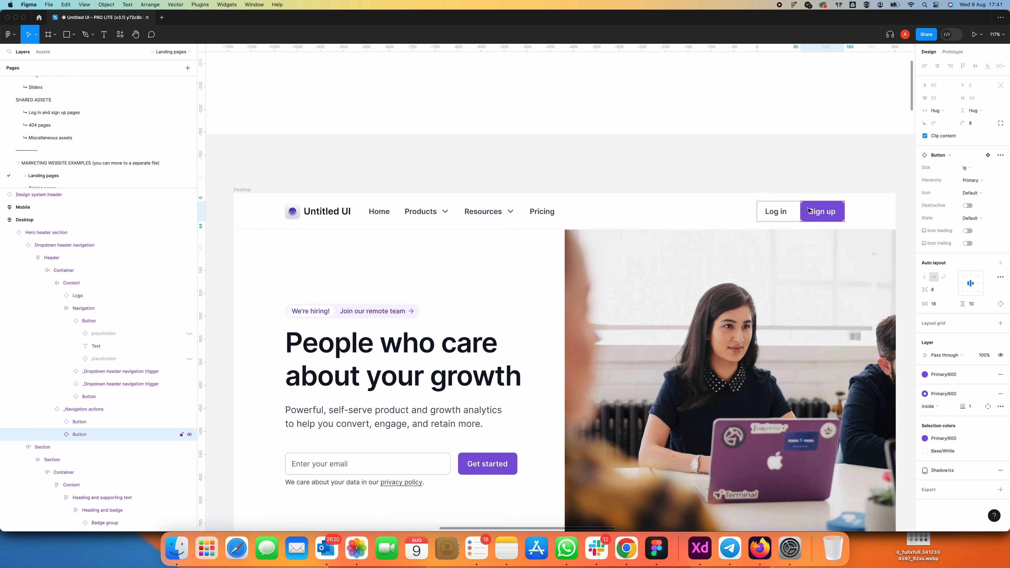
pyautogui.click(945, 377)
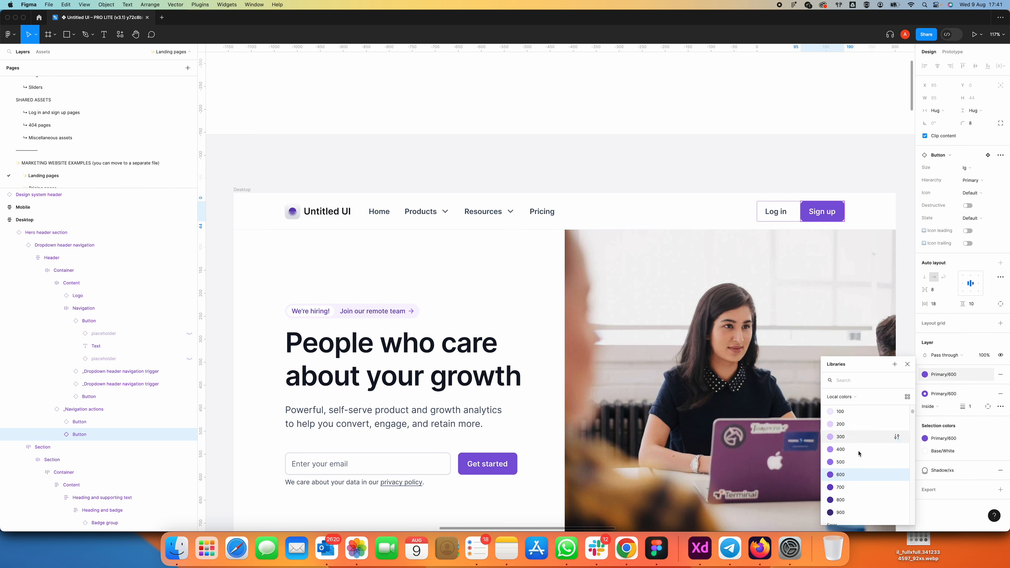
pyautogui.click(896, 474)
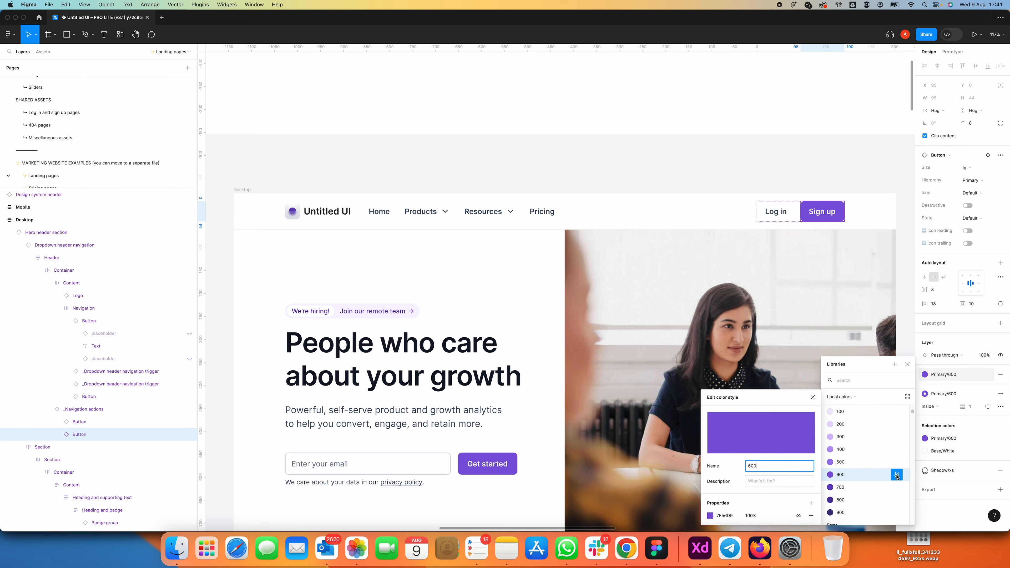
pyautogui.click(731, 518)
# Switch back to Chrome and set the WordPress menu's hover text colour to 7F56D9.
pyautogui.press('super+Tab')
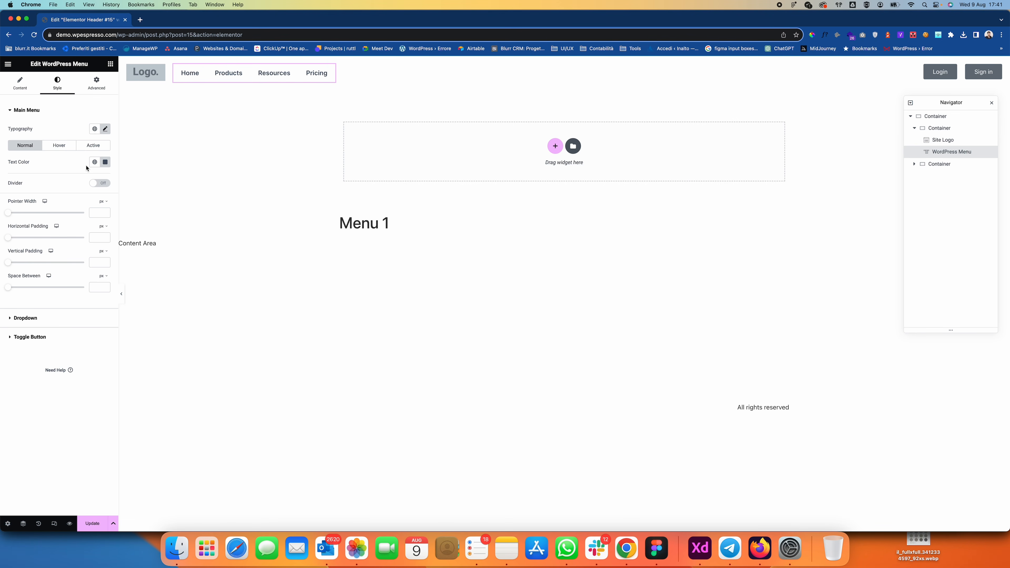
pyautogui.click(59, 146)
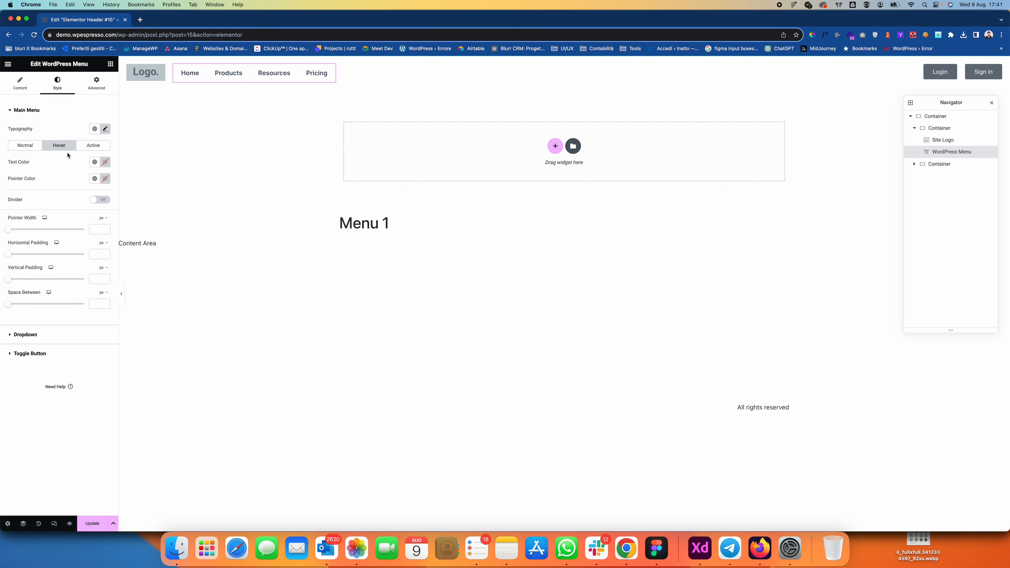
pyautogui.click(105, 162)
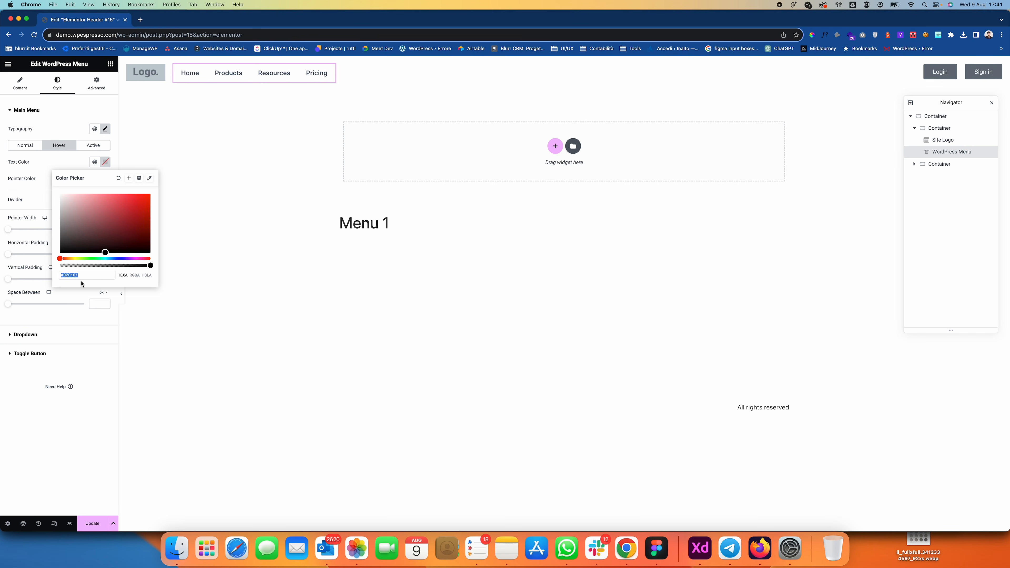
pyautogui.write('7F56D9')
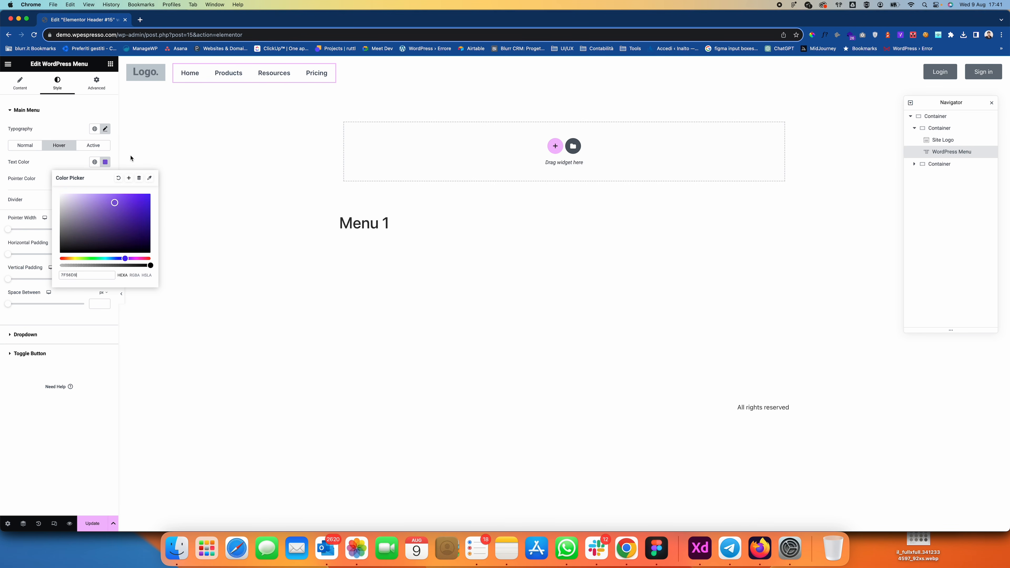
pyautogui.click(131, 158)
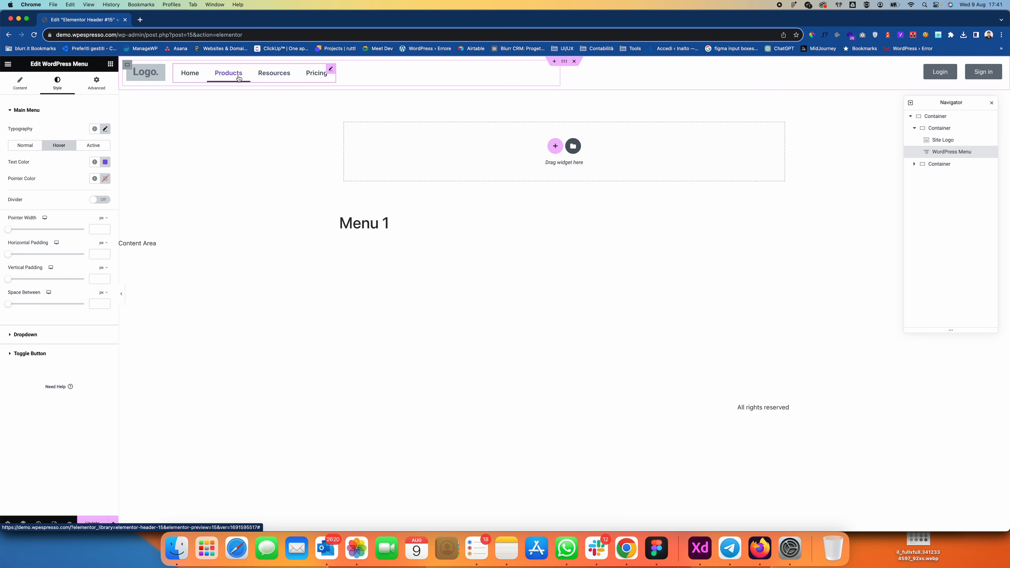
# Set the WordPress menu's pointer to None in its layout settings.
pyautogui.click(23, 89)
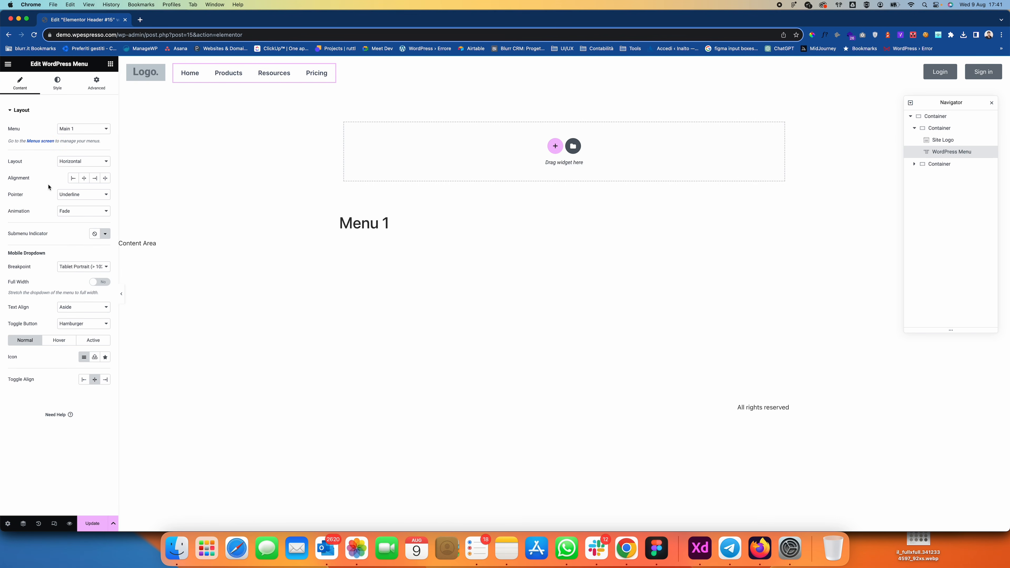
pyautogui.click(73, 194)
pyautogui.click(73, 189)
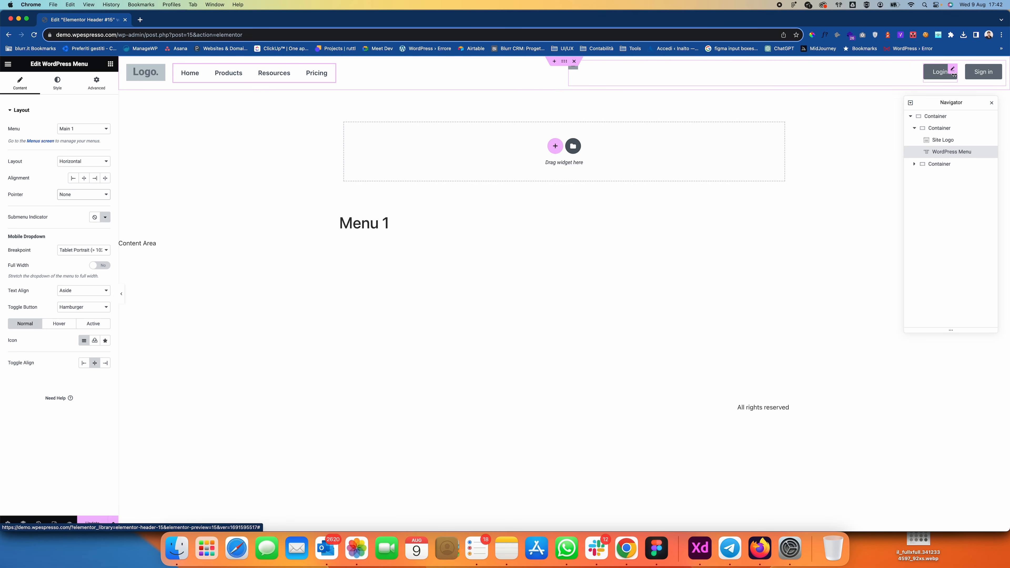
# Select the header's Login button, switch to Figma and get the hex code 475467 from the Log in text's Gray/600 style.
pyautogui.click(953, 69)
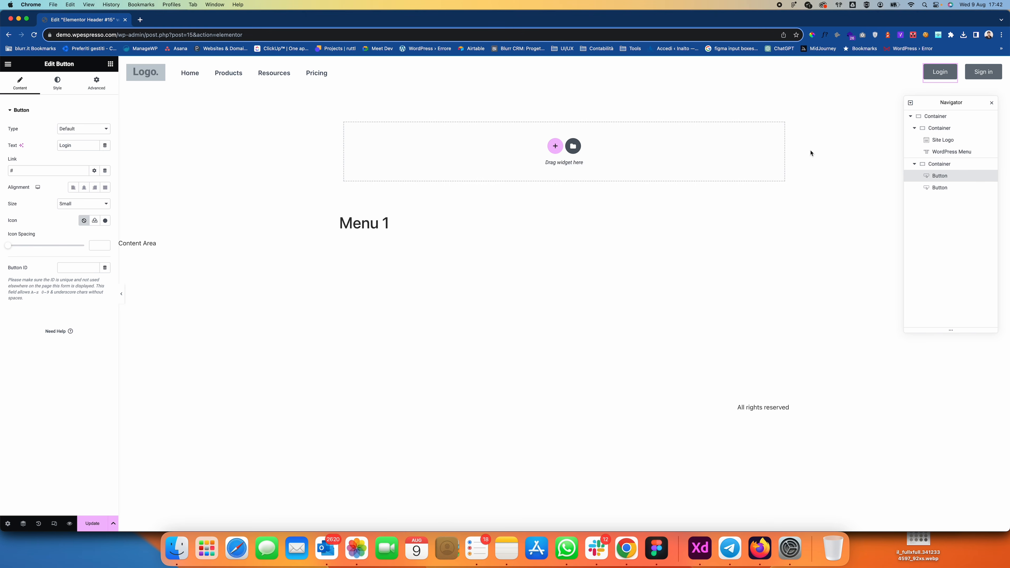
pyautogui.press('super+Tab')
pyautogui.click(780, 223)
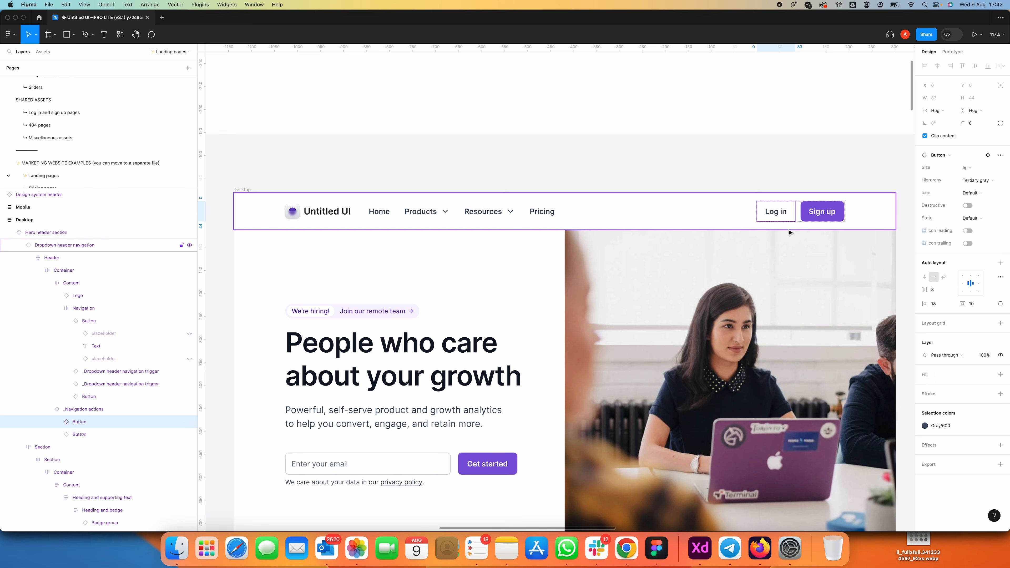
pyautogui.doubleClick(781, 218)
pyautogui.doubleClick(779, 216)
pyautogui.doubleClick(779, 216)
pyautogui.doubleClick(779, 216)
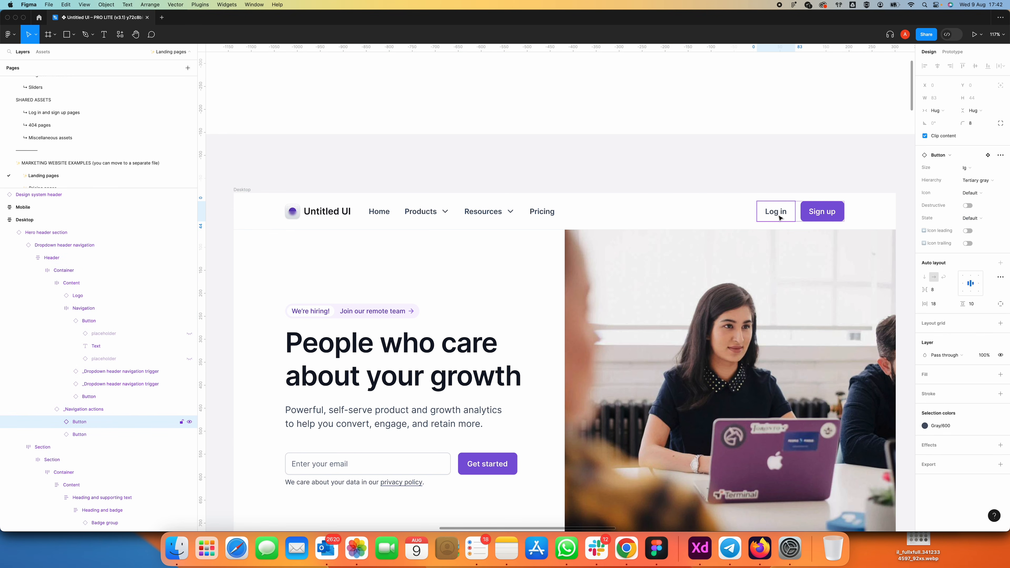
pyautogui.doubleClick(776, 217)
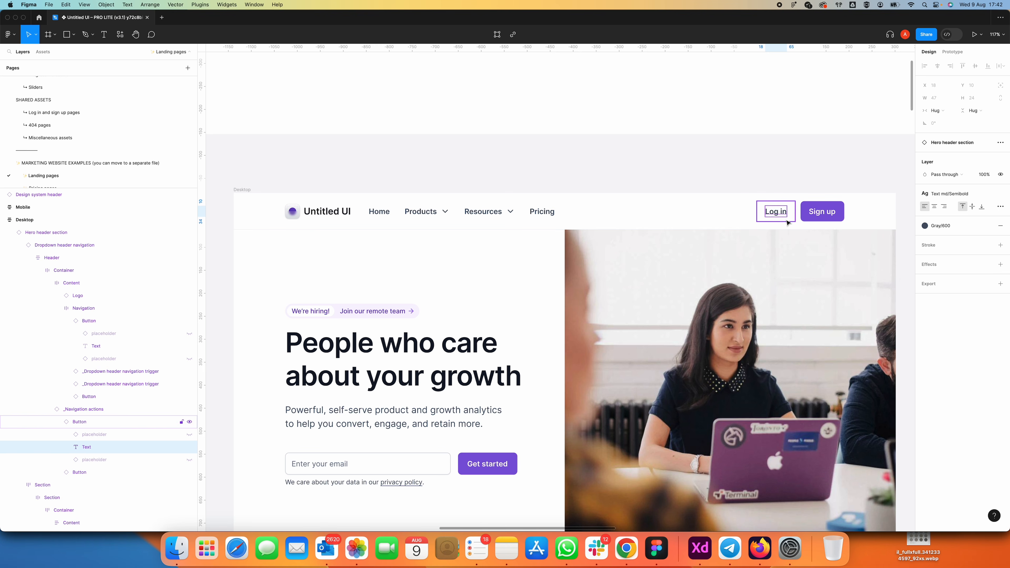
pyautogui.click(925, 225)
pyautogui.click(898, 337)
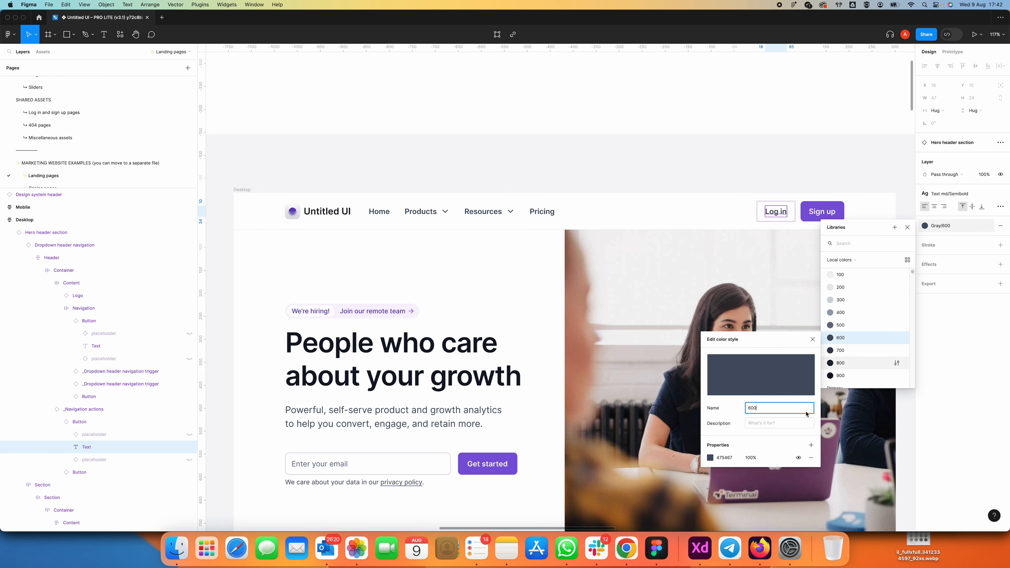
pyautogui.click(725, 457)
pyautogui.click(740, 170)
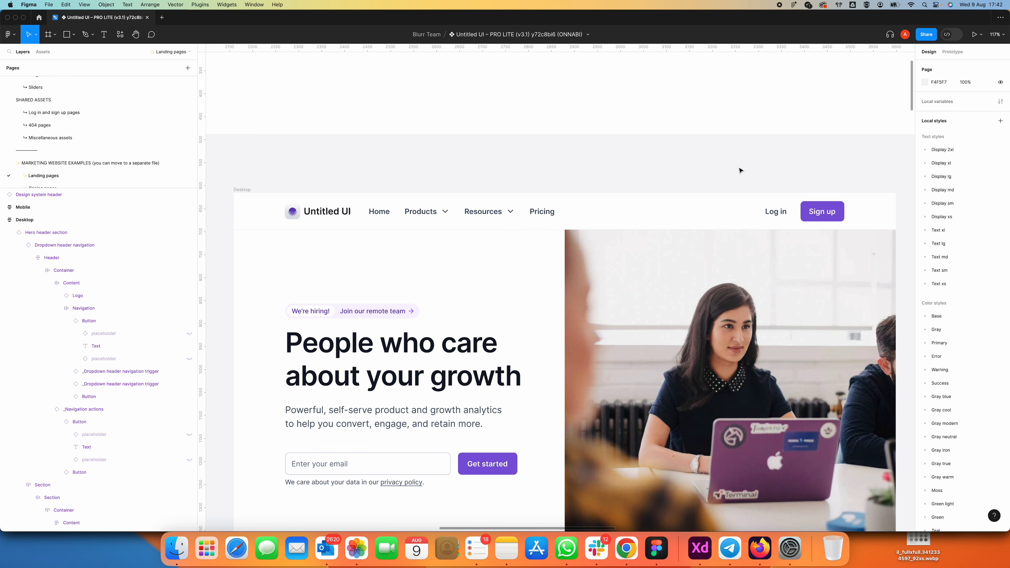
# Switch back to Chrome and set the Login button's text colour to 475467.
pyautogui.press('super+Tab')
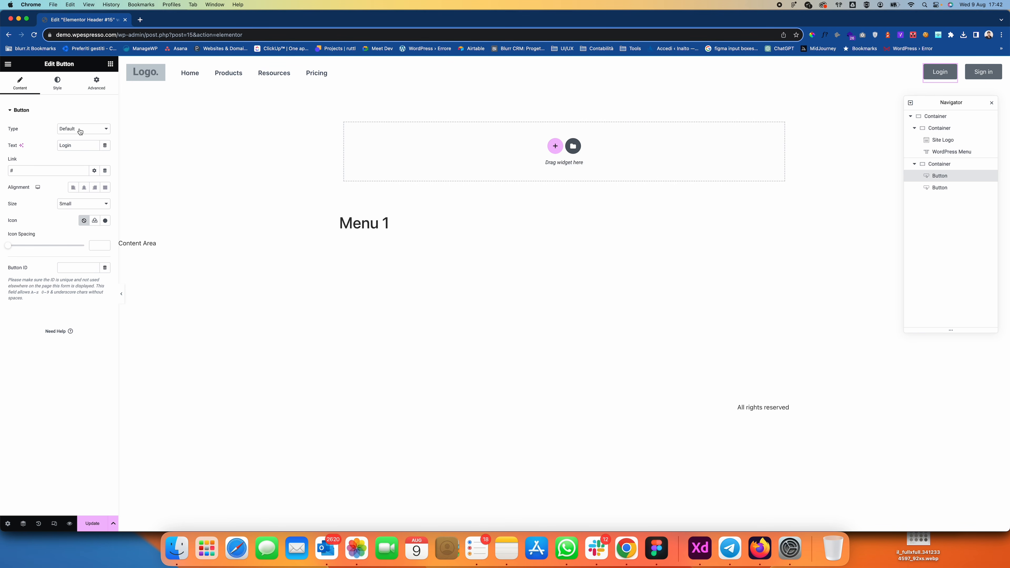
pyautogui.click(56, 93)
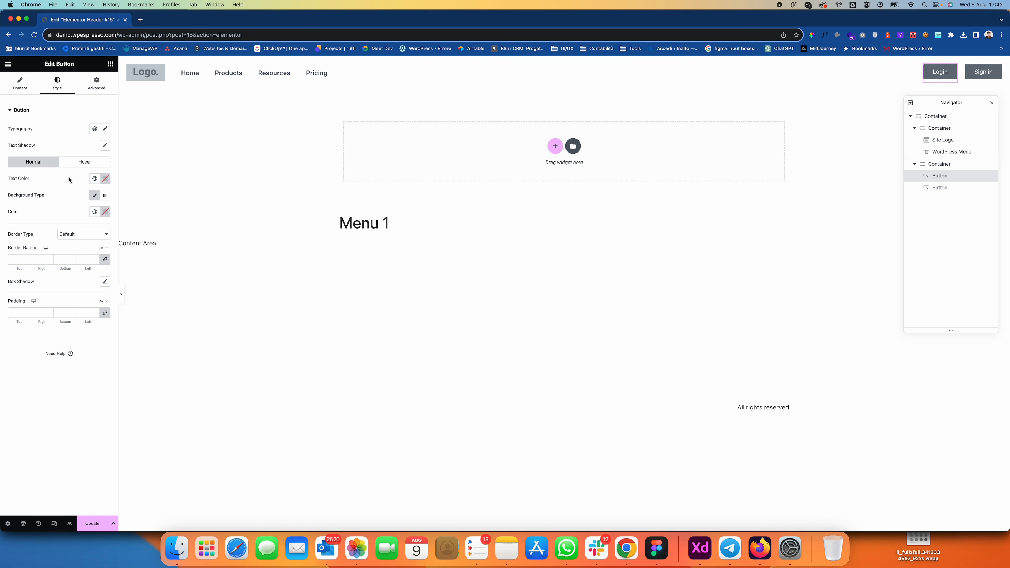
pyautogui.click(105, 179)
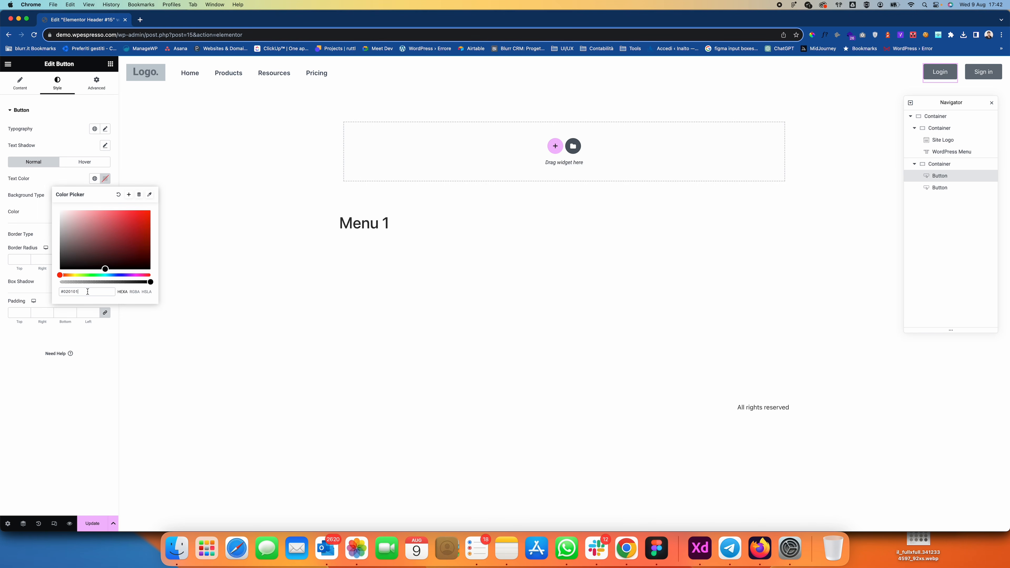
pyautogui.moveTo(86, 291); pyautogui.dragTo(52, 294)
pyautogui.write('475467')
pyautogui.click(82, 181)
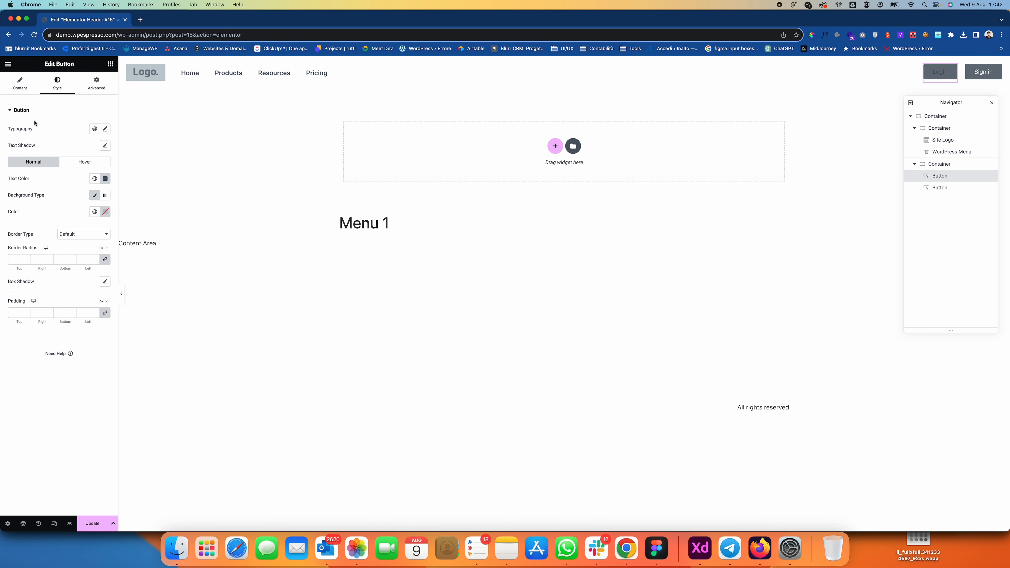
# Give the Login button a classic #FFFFFF background with its opacity reduced to fully transparent.
pyautogui.click(94, 198)
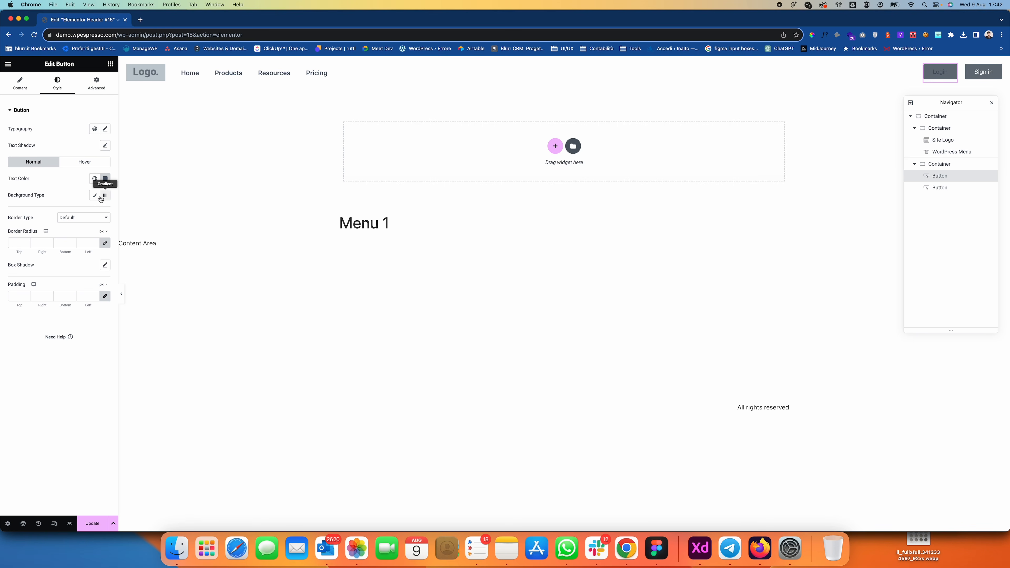
pyautogui.click(104, 197)
pyautogui.click(98, 198)
pyautogui.click(97, 198)
pyautogui.click(97, 198)
pyautogui.click(105, 212)
pyautogui.write('#FFFFFF')
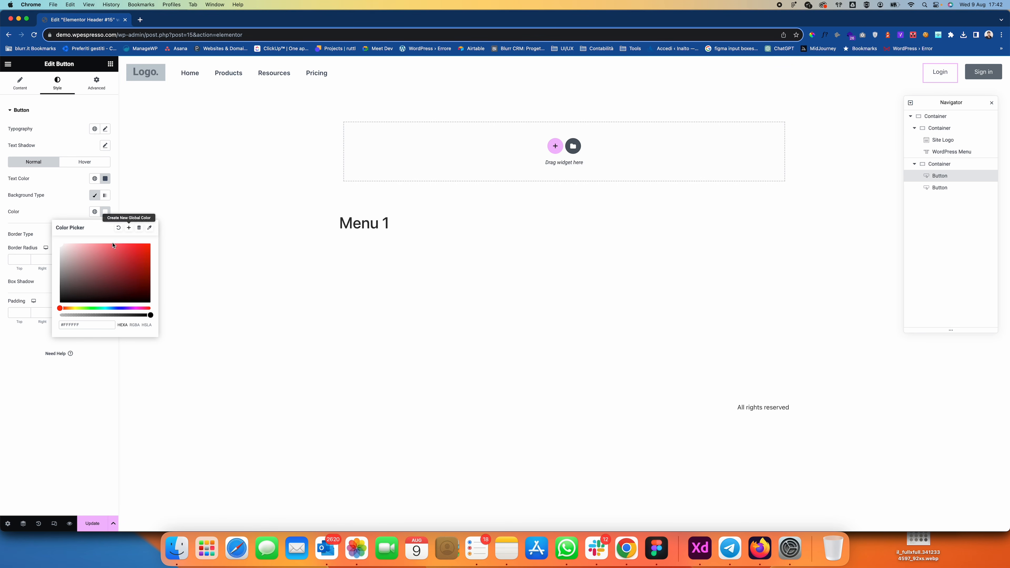
pyautogui.moveTo(123, 316); pyautogui.dragTo(56, 316)
pyautogui.click(82, 212)
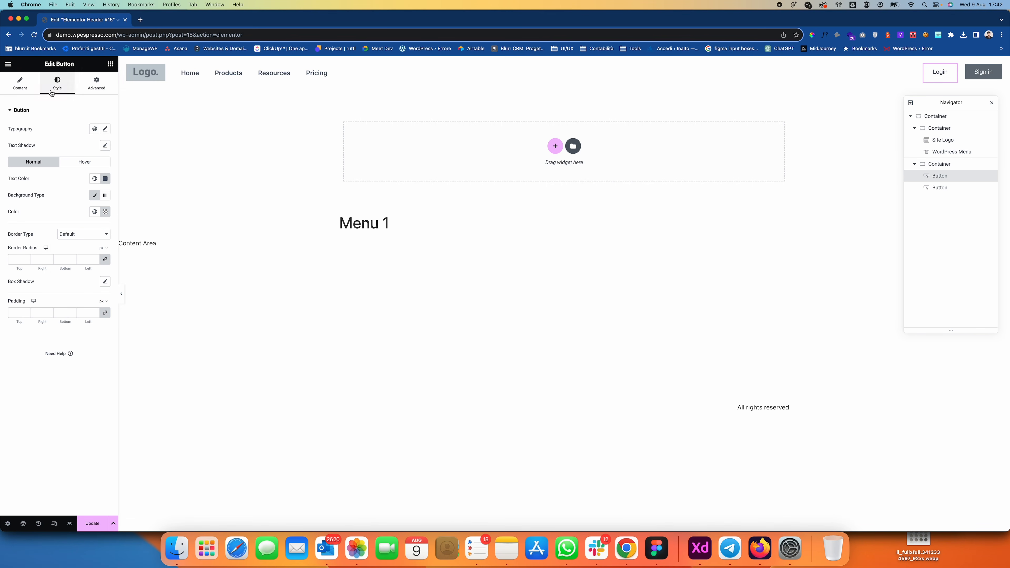
# Set the Login button's typography to the Inter font, weight 600 (Semi Bold), size 16 px.
pyautogui.click(105, 129)
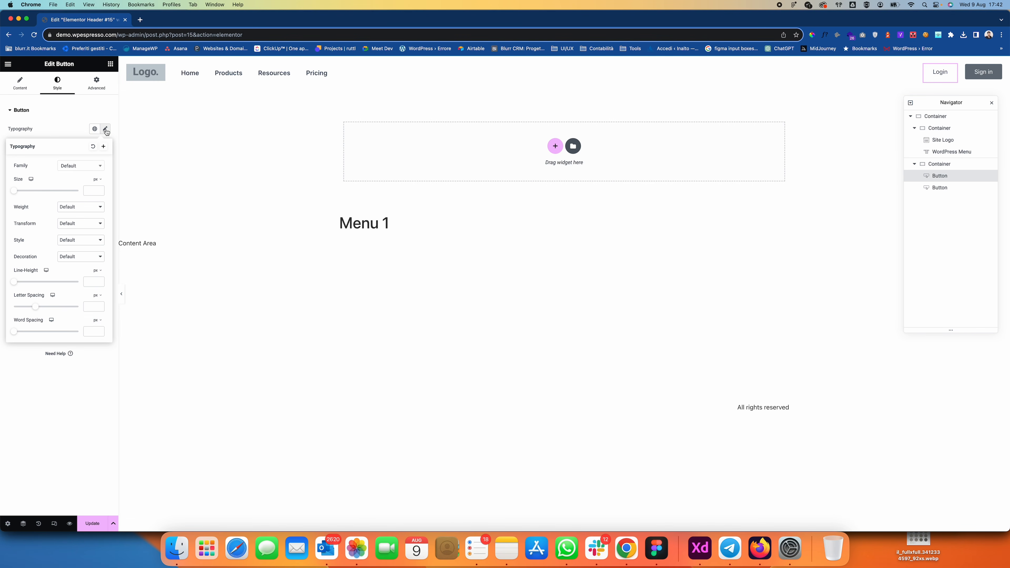
pyautogui.click(80, 166)
pyautogui.write('inter')
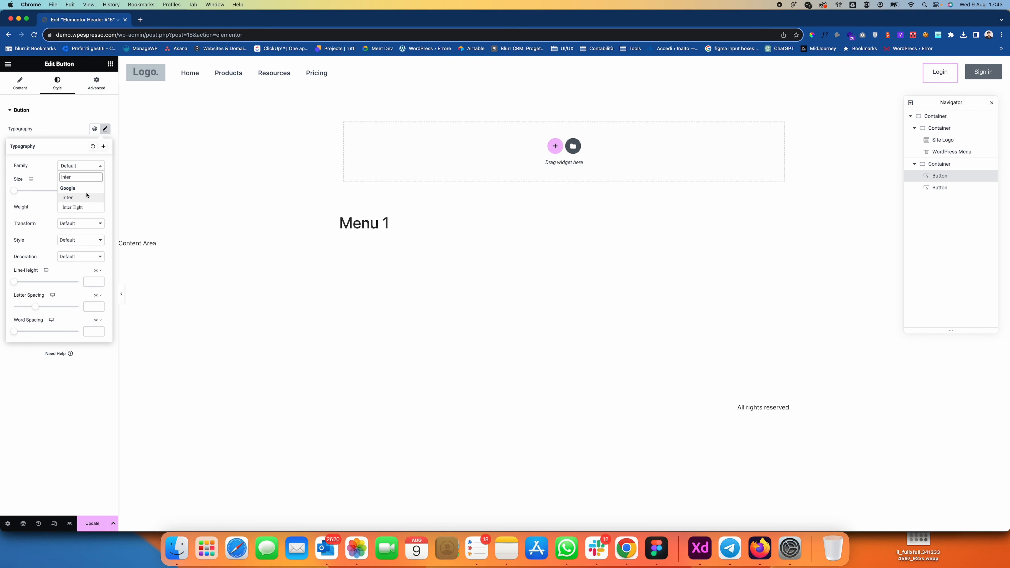
pyautogui.click(86, 197)
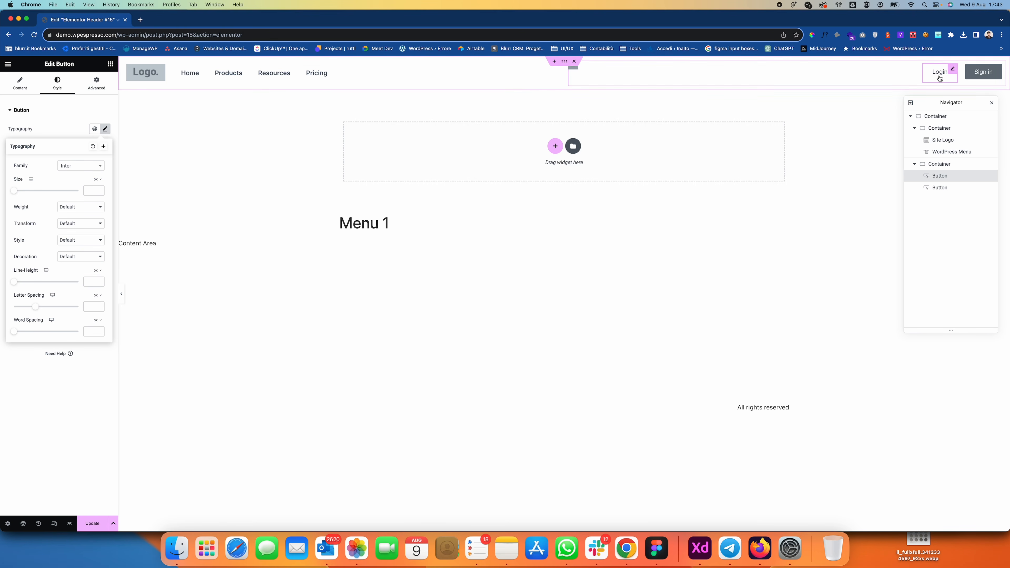
pyautogui.click(71, 208)
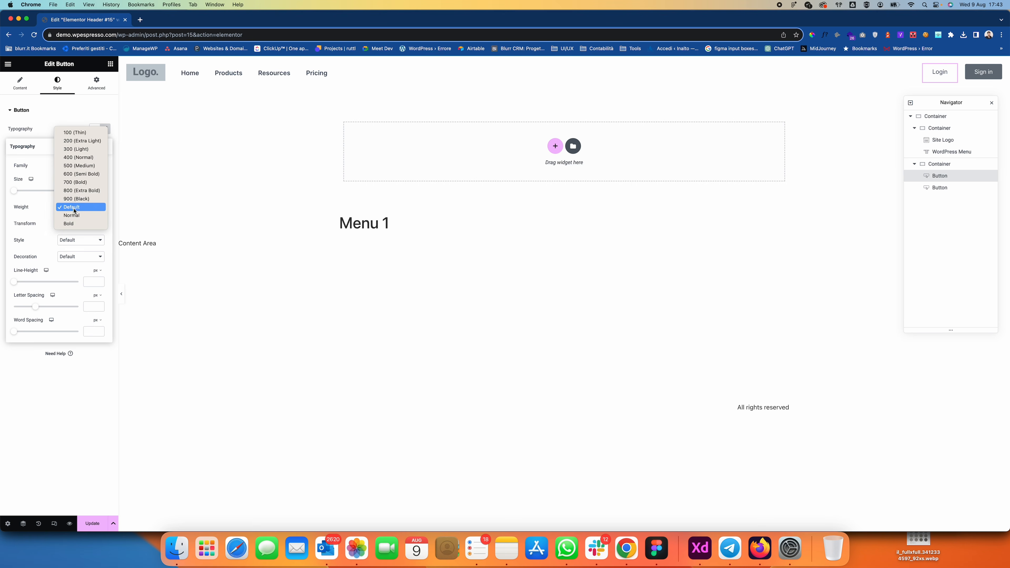
pyautogui.click(94, 178)
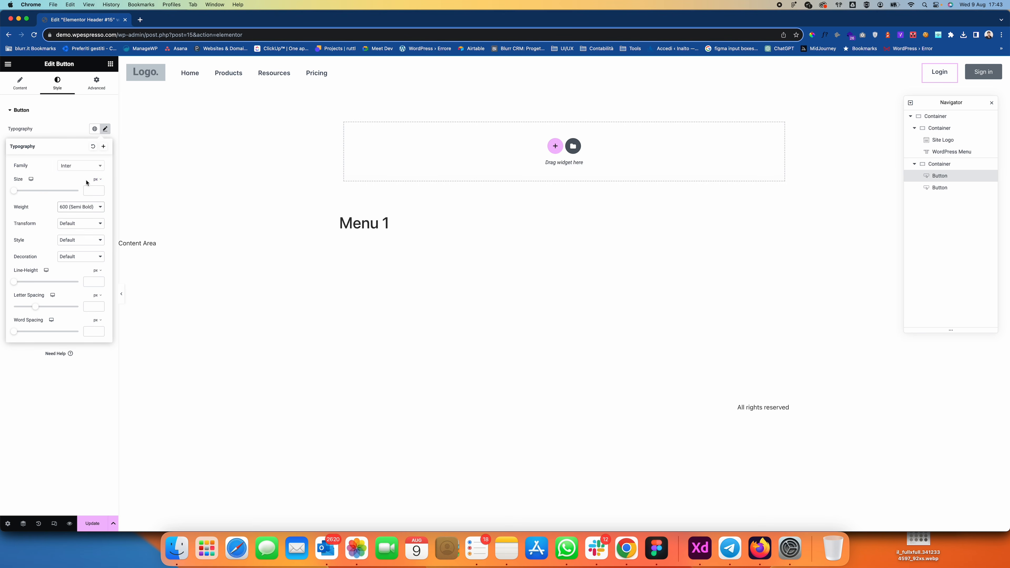
pyautogui.write('16')
# Switch to Figma and check the font properties of the Log in text's Text md/Semibold style.
pyautogui.press('super+Tab')
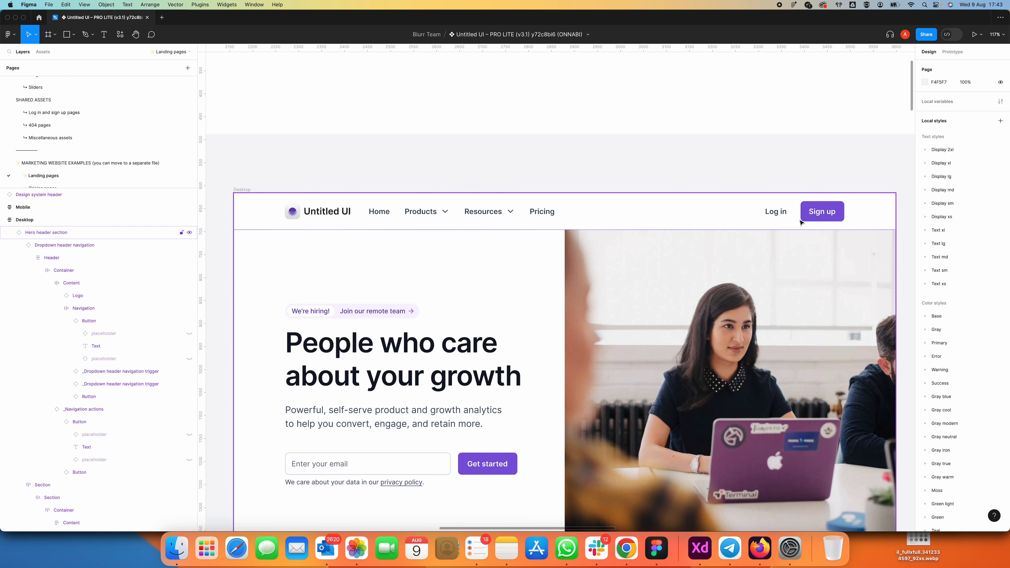
pyautogui.keyDown('super'); pyautogui.click(781, 214); pyautogui.keyUp('super')
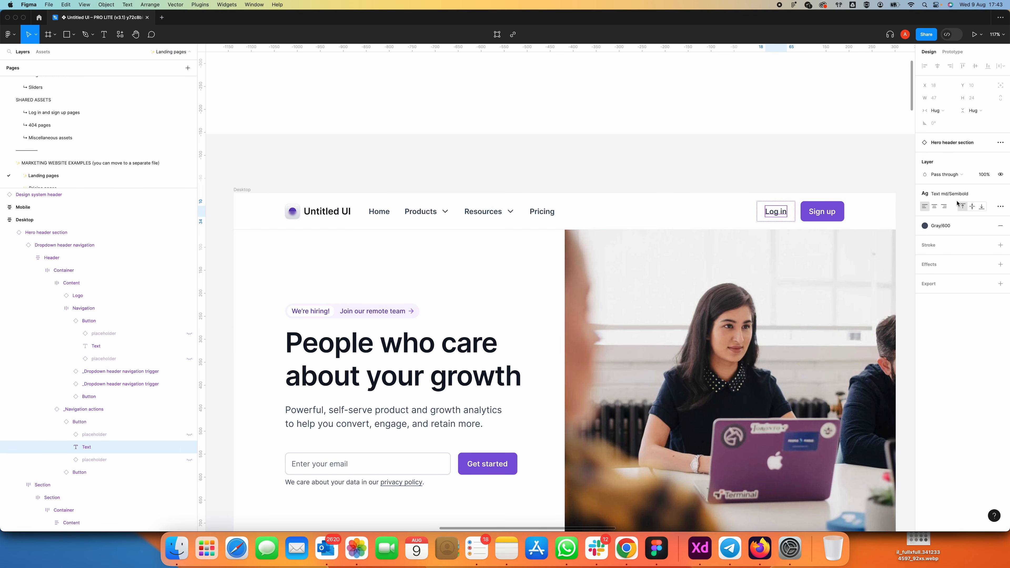
pyautogui.click(974, 197)
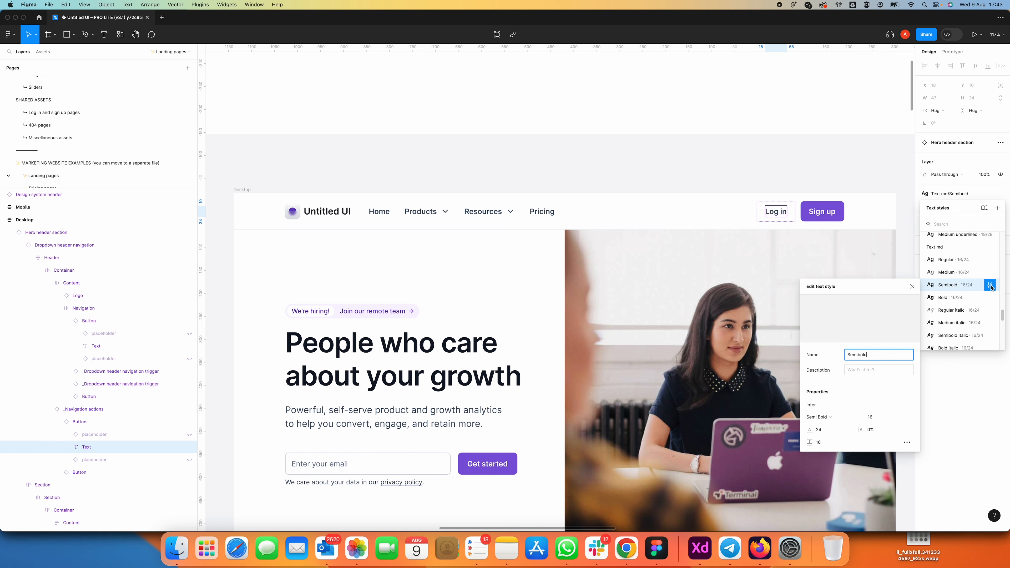
pyautogui.click(990, 285)
# Switch back to Chrome, copy the Login button's style and paste it onto the Sign in button.
pyautogui.press('super+Tab')
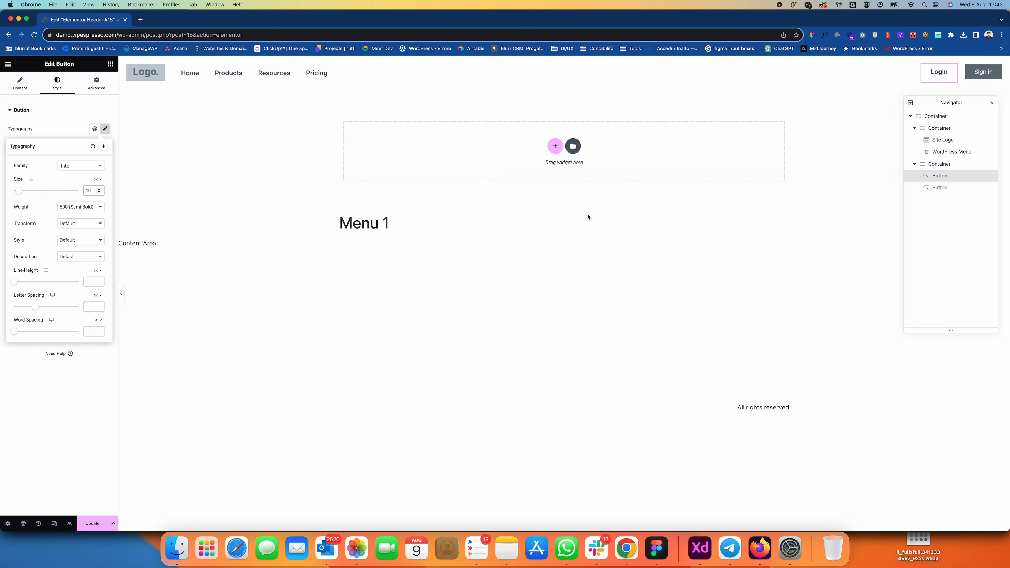
pyautogui.rightClick(949, 74)
pyautogui.click(953, 111)
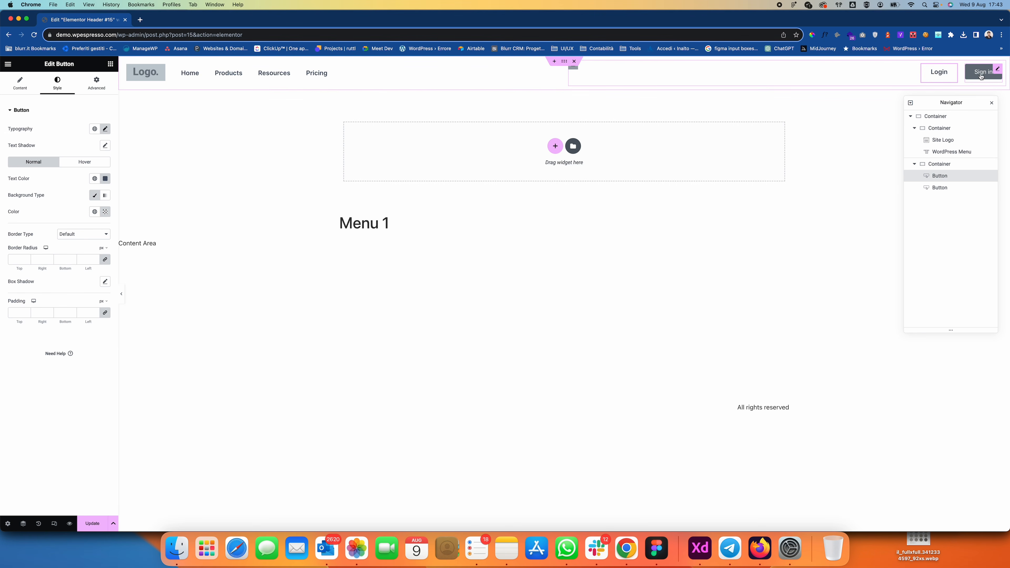
pyautogui.rightClick(949, 76)
pyautogui.click(958, 133)
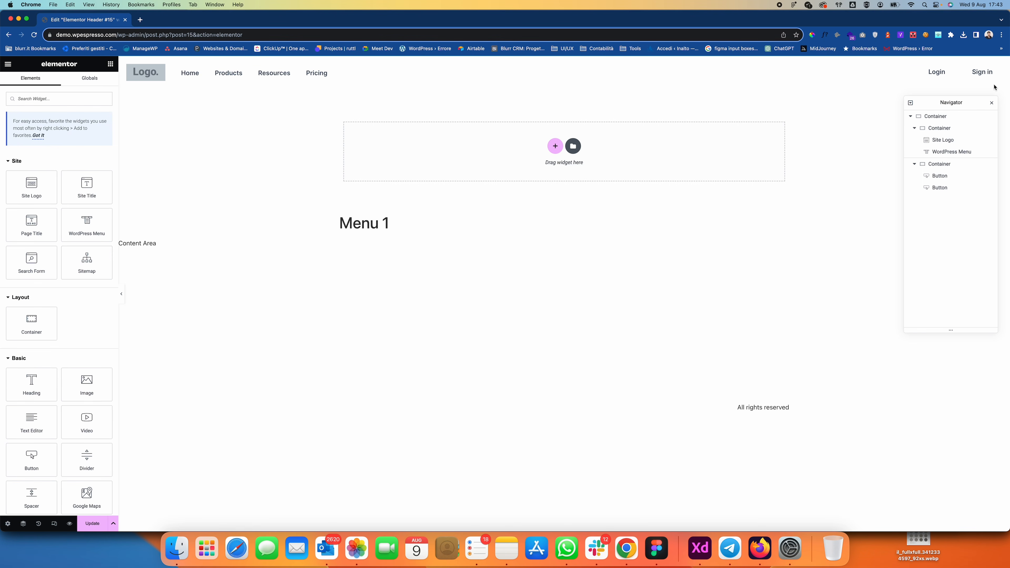
# Restore the Sign in button's #FFFFFF background colour to full opacity.
pyautogui.click(998, 71)
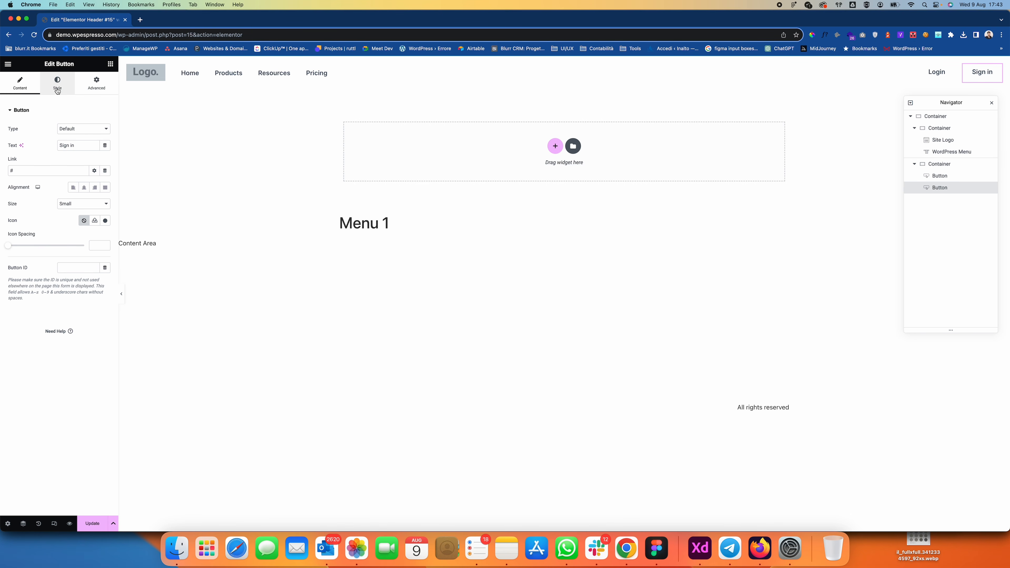
pyautogui.click(57, 83)
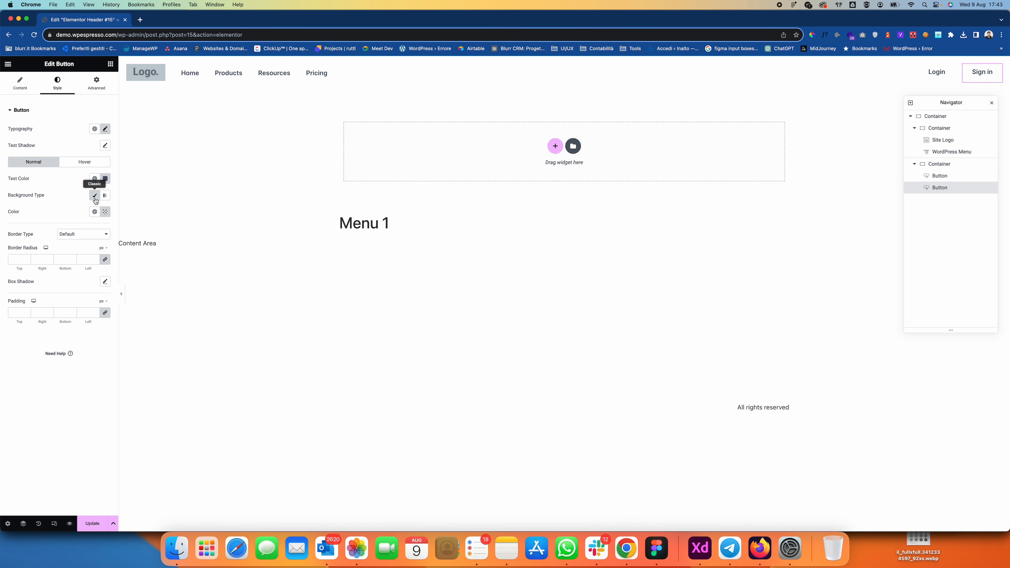
pyautogui.click(105, 213)
pyautogui.moveTo(81, 316); pyautogui.dragTo(162, 320)
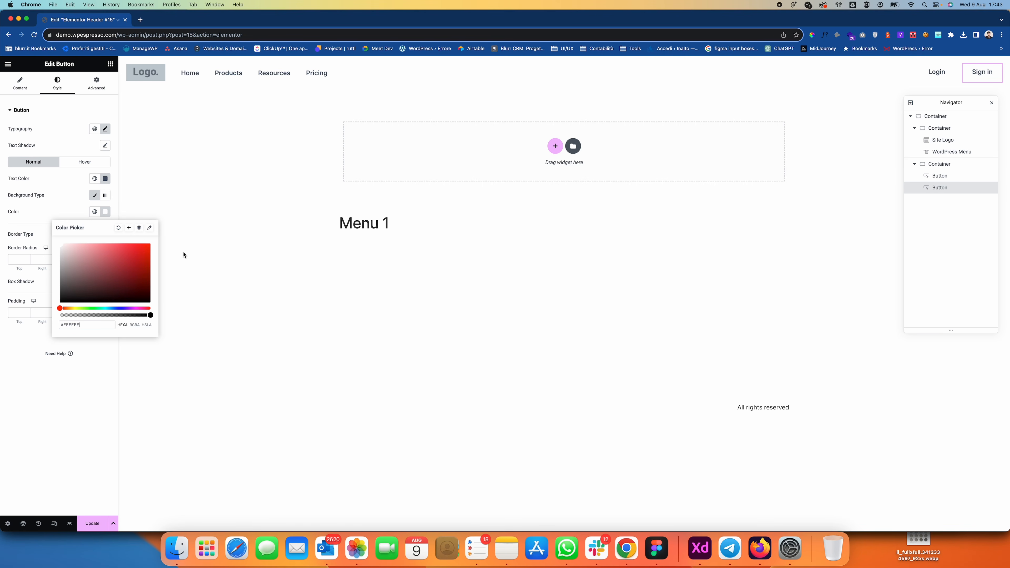
# Switch to Figma and copy the hex code 7F56D9 from the Sign up button's Primary/600 fill style.
pyautogui.press('super+Tab')
pyautogui.click(842, 213)
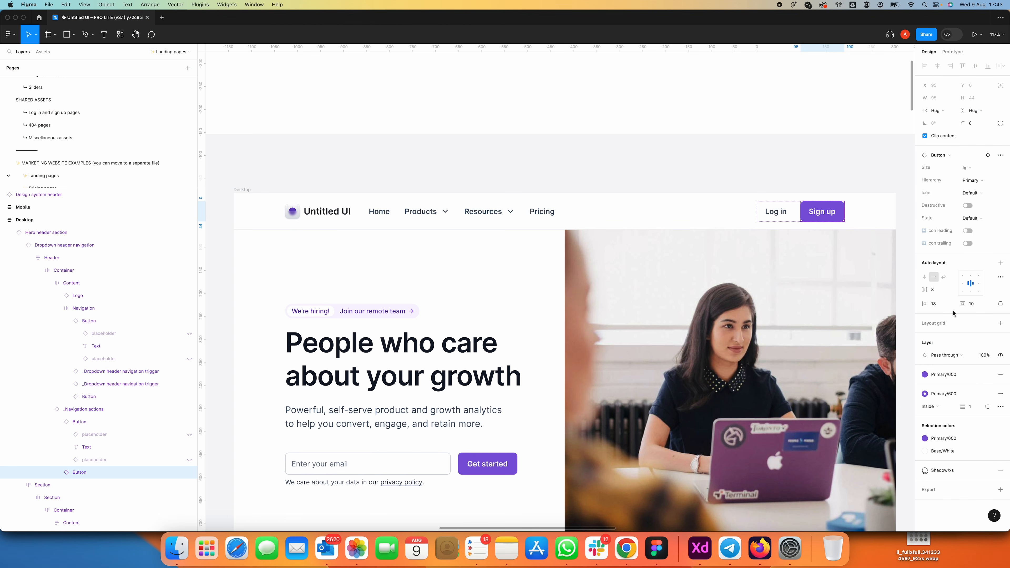
pyautogui.click(952, 375)
pyautogui.click(897, 475)
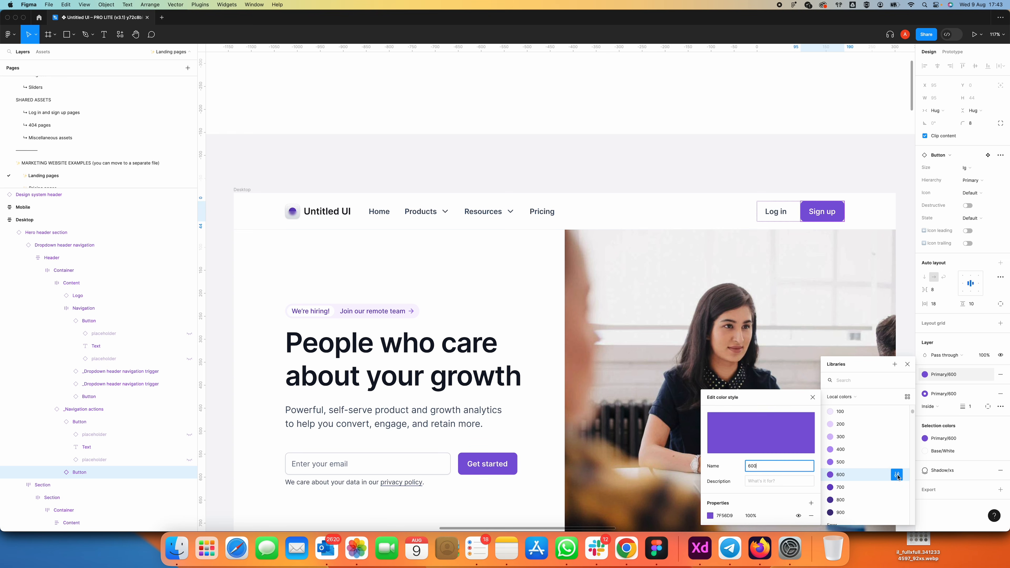
pyautogui.click(735, 516)
pyautogui.press('super+c')
# Switch back to Chrome and set the Sign in button's background colour to 7F56D9 and its text colour to #FFFFFF.
pyautogui.press('super+Tab')
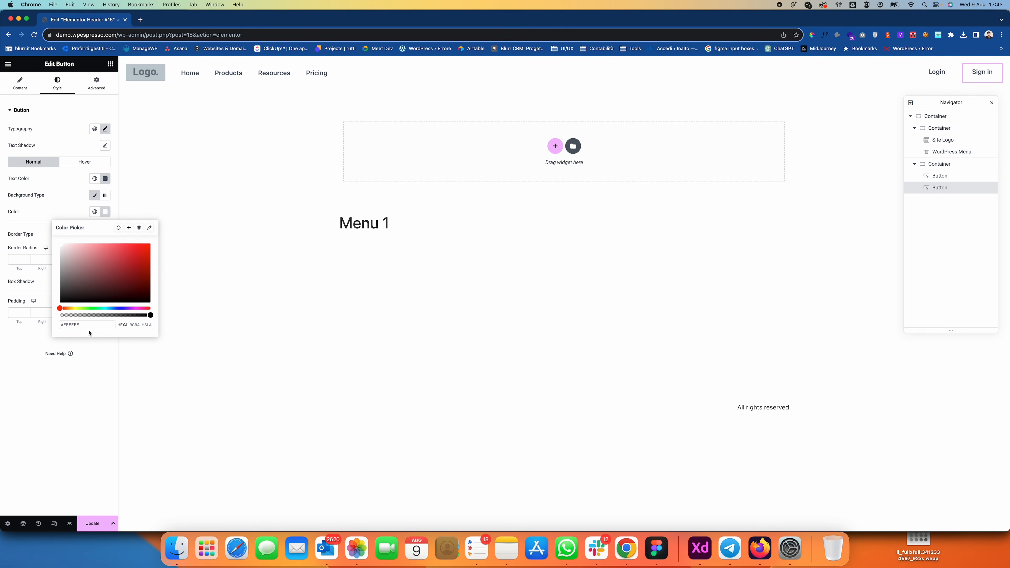
pyautogui.tripleClick(87, 329)
pyautogui.press('super+v')
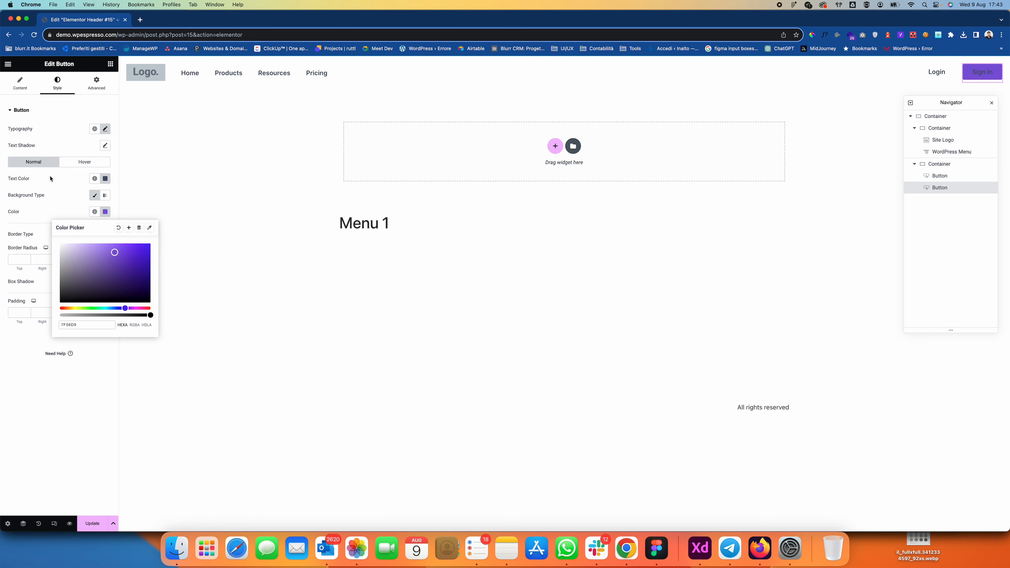
pyautogui.click(61, 179)
pyautogui.click(105, 179)
pyautogui.moveTo(84, 229); pyautogui.dragTo(4, 170)
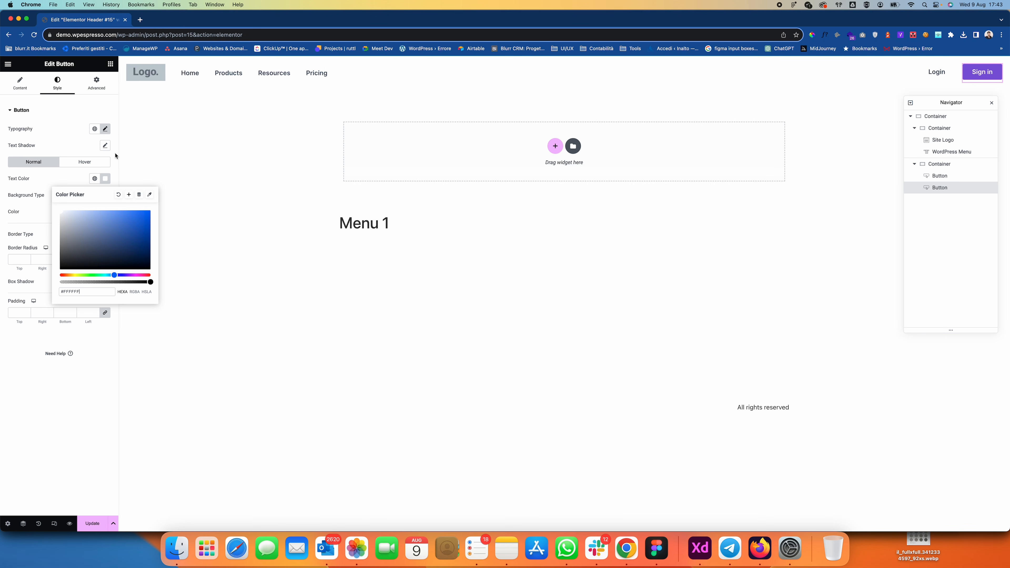
# Open the Sign in button's hover background colour for editing, switch to Figma and set the Sign up button's state to Hover.
pyautogui.click(91, 161)
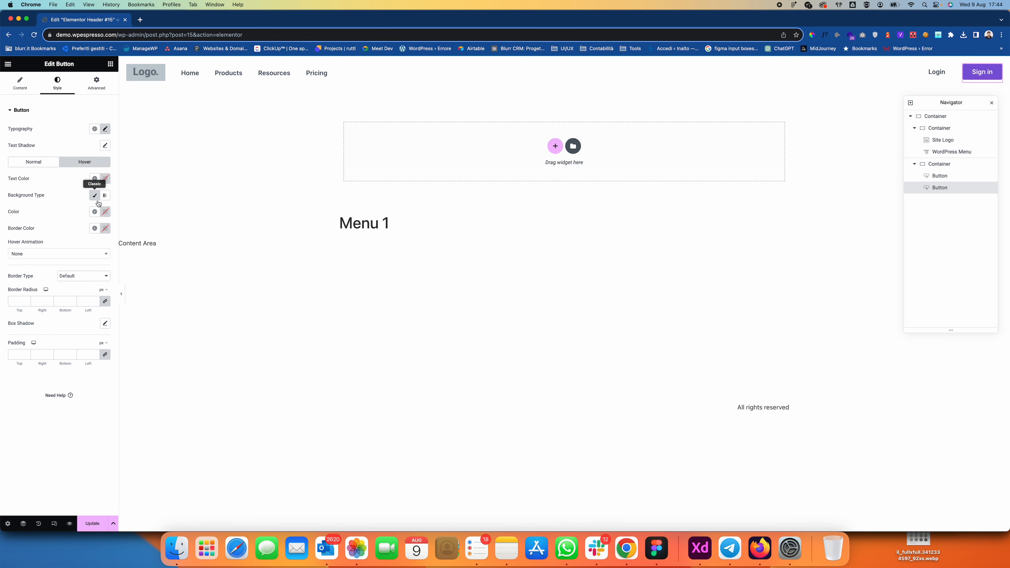
pyautogui.click(105, 211)
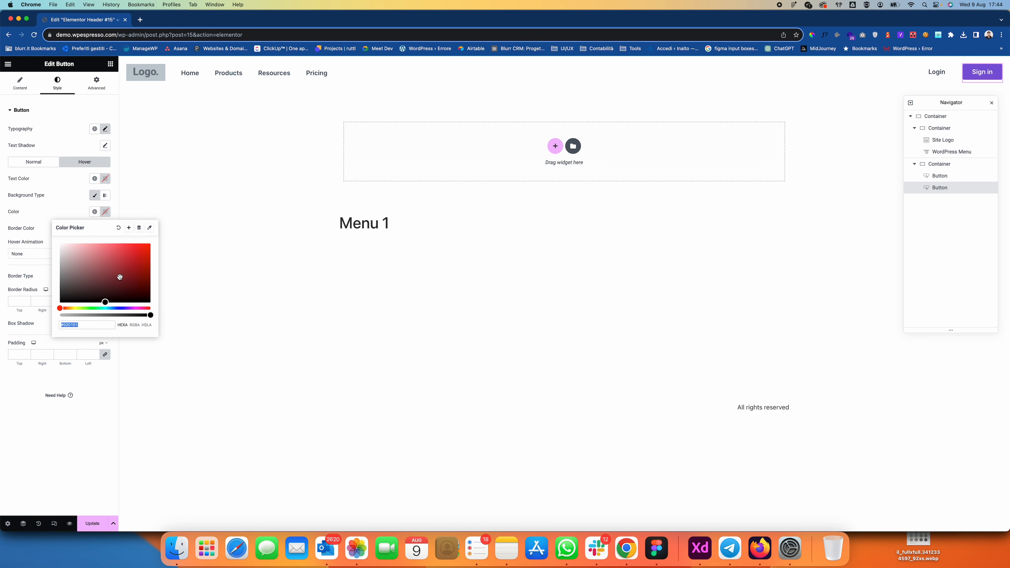
pyautogui.press('super+Tab')
pyautogui.keyDown('super'); pyautogui.click(848, 219); pyautogui.keyUp('super')
pyautogui.keyDown('super'); pyautogui.click(843, 218); pyautogui.keyUp('super')
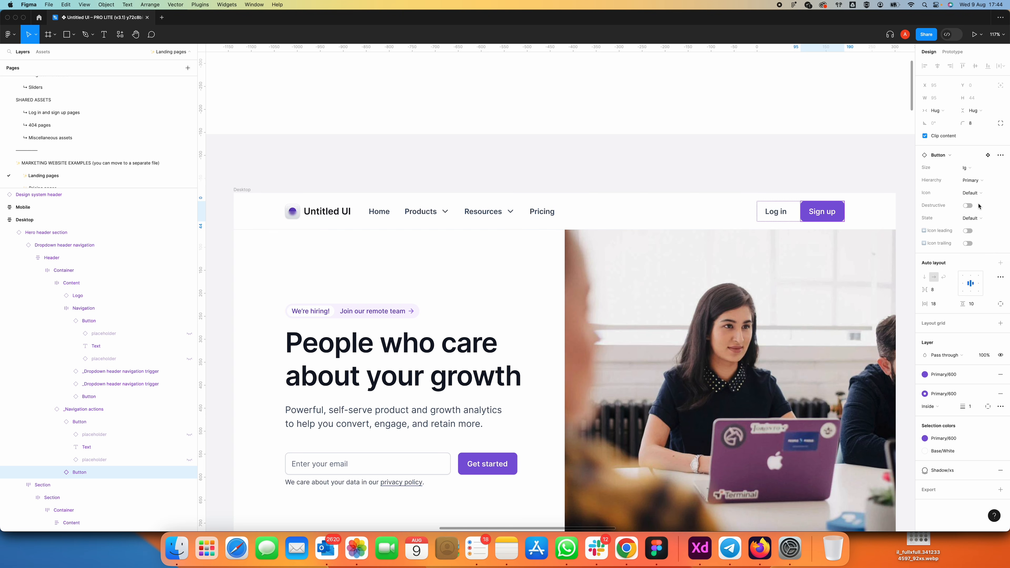
pyautogui.click(979, 216)
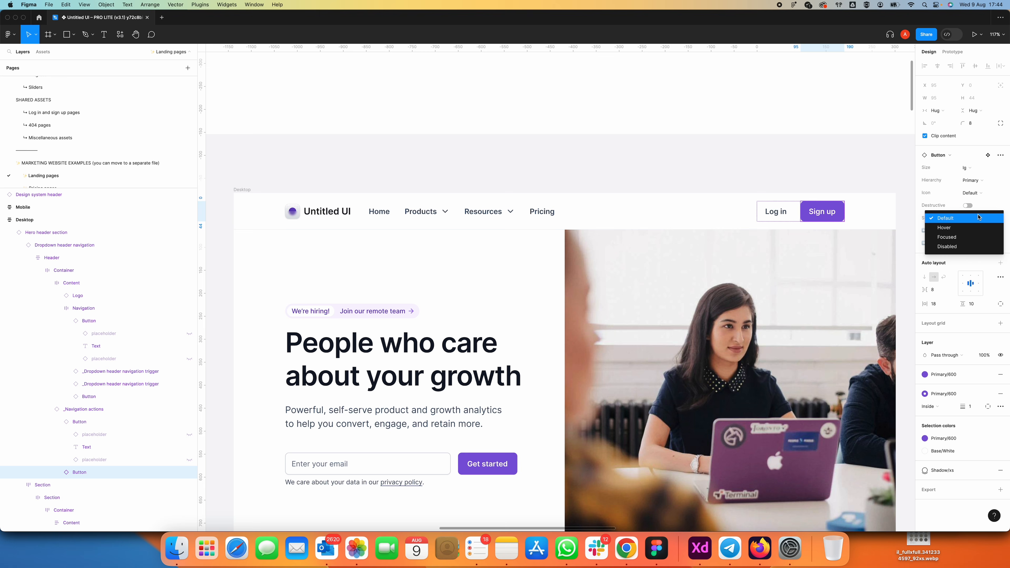
pyautogui.click(975, 227)
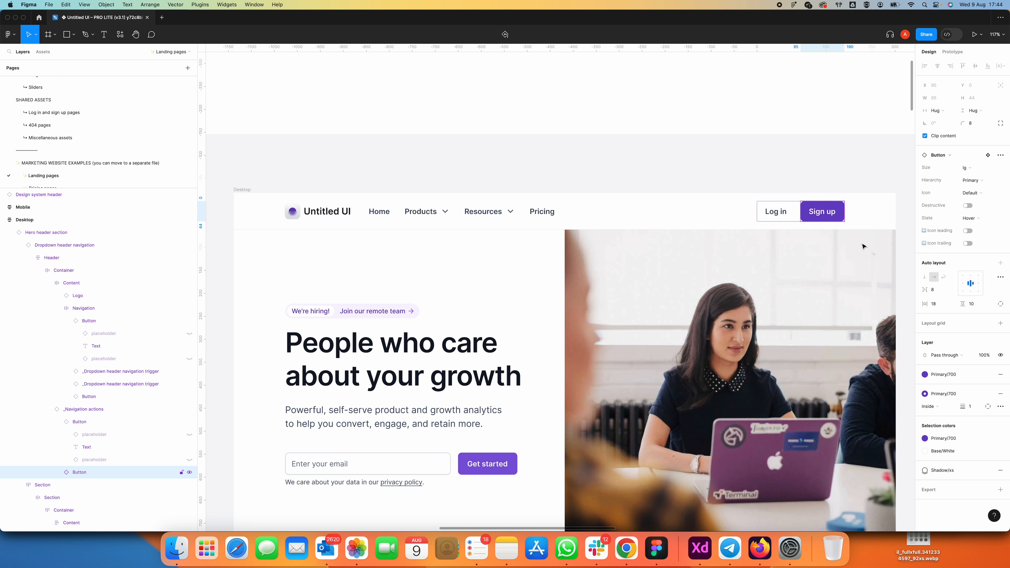
# Copy the hex code 6941C6 from the Sign up button's Primary/700 fill style.
pyautogui.click(946, 375)
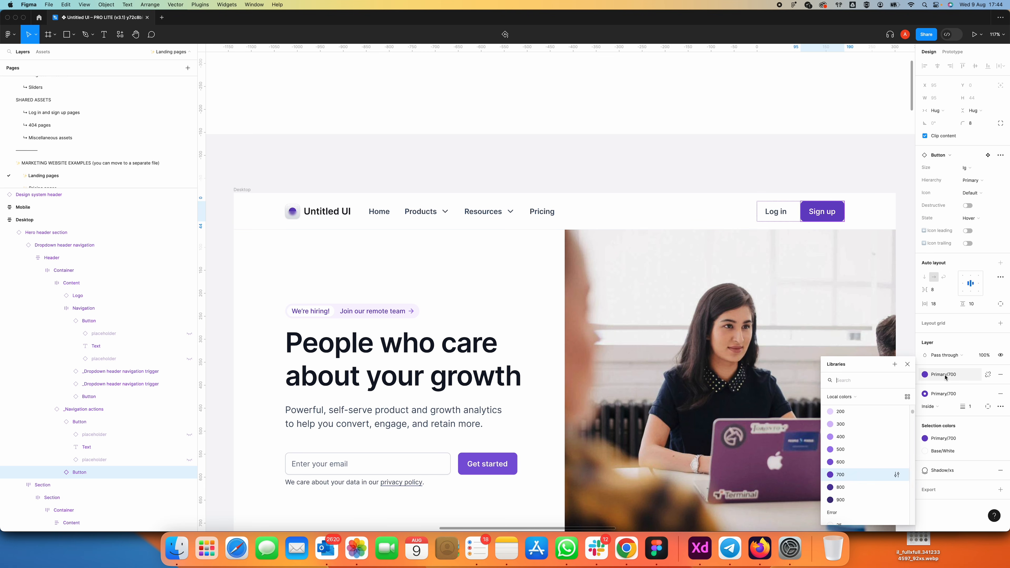
pyautogui.click(897, 476)
pyautogui.click(733, 518)
pyautogui.press('super+c')
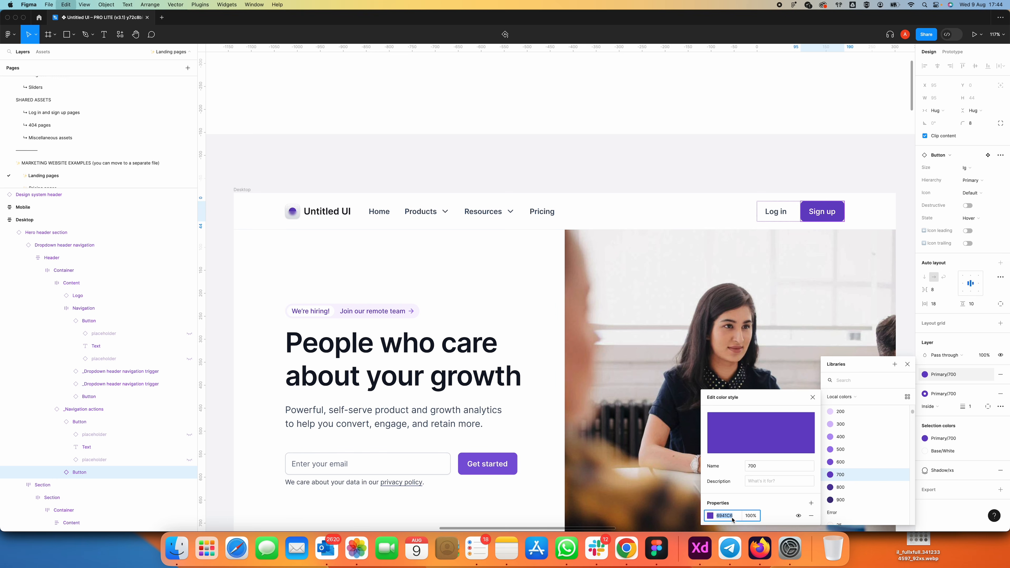
# Set the Sign up button's state back to Default in the Figma design.
pyautogui.click(977, 195)
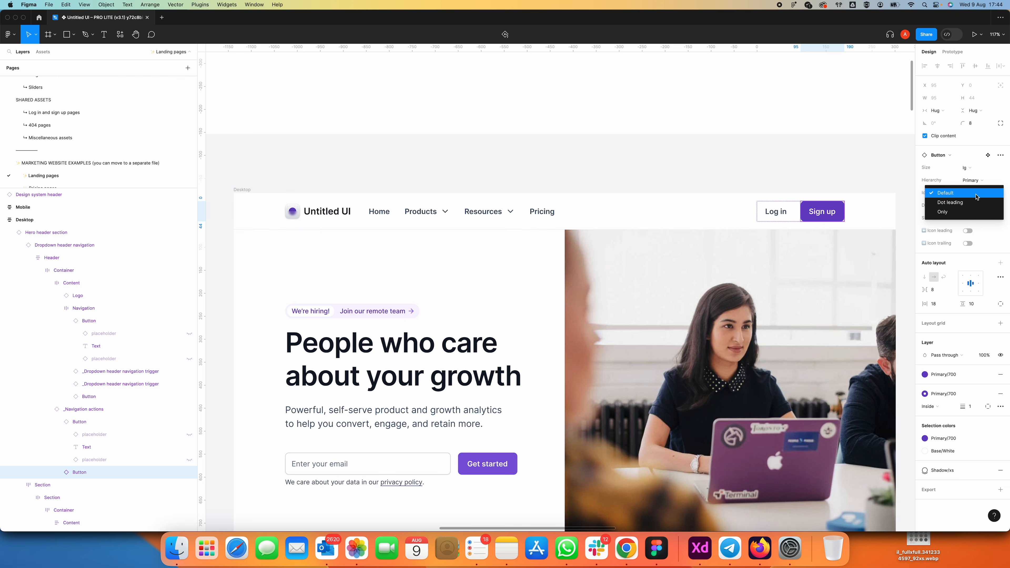
pyautogui.click(977, 196)
pyautogui.click(979, 183)
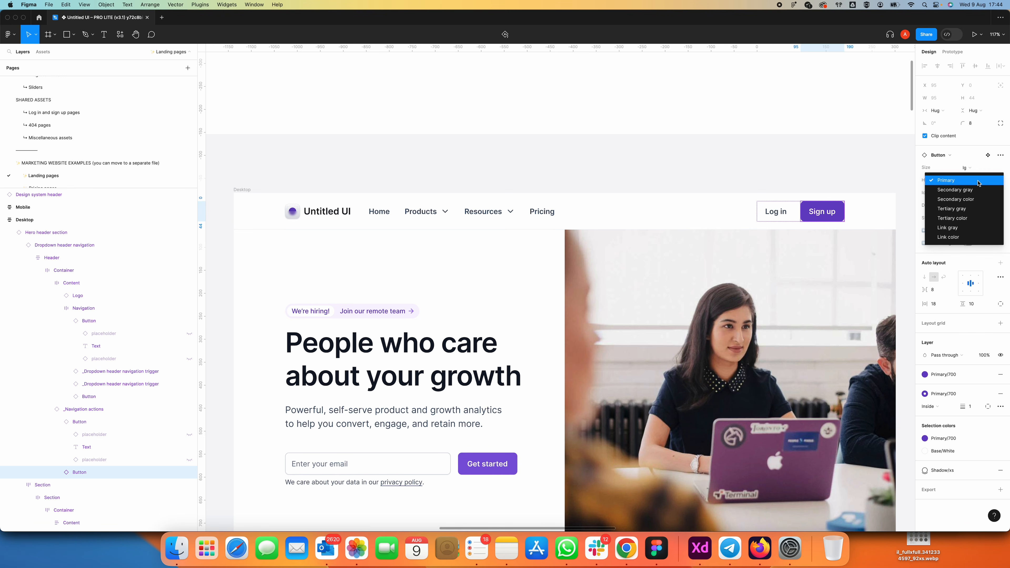
pyautogui.click(979, 183)
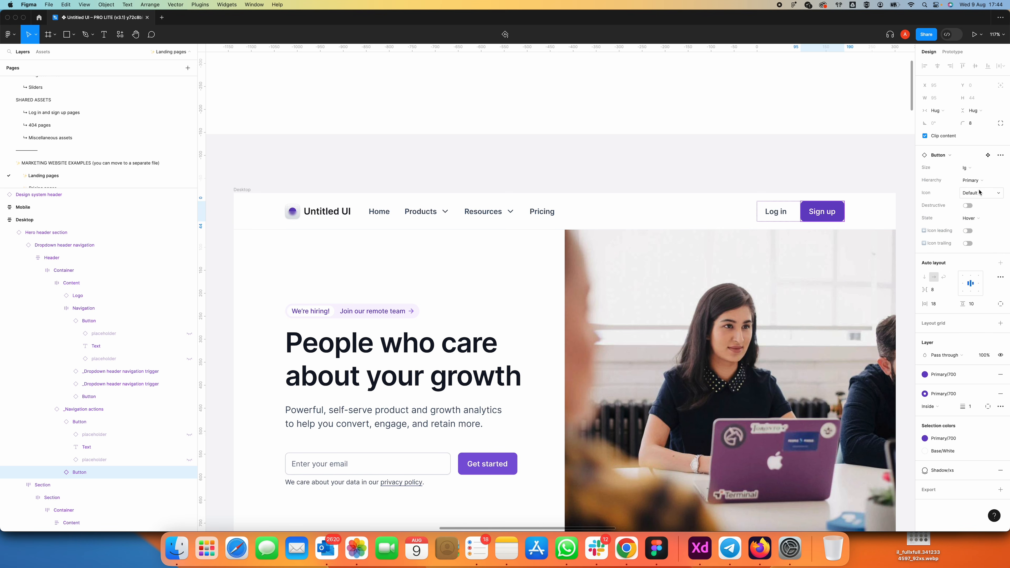
pyautogui.click(979, 221)
pyautogui.click(975, 207)
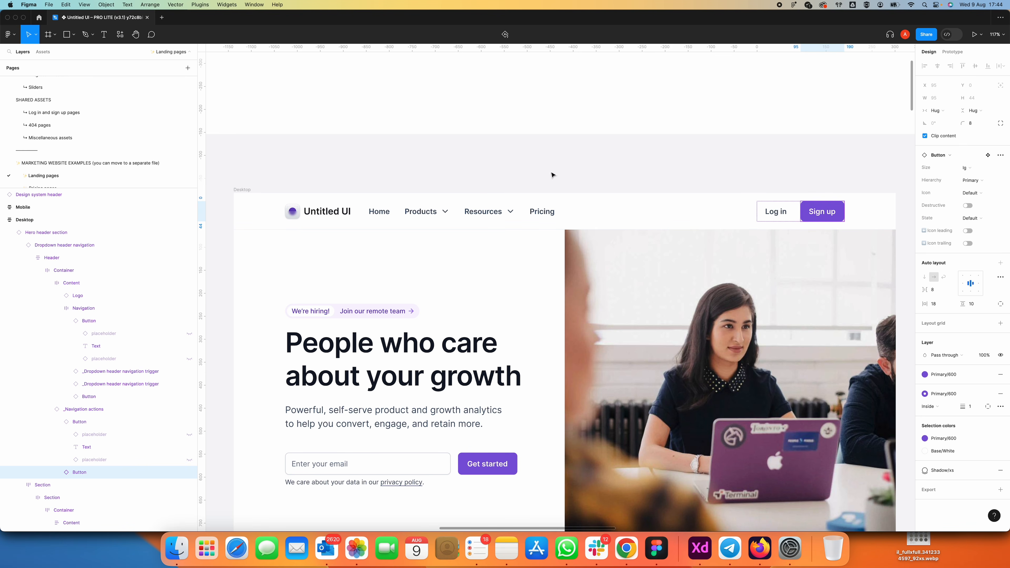
# Switch back to Chrome, set the Sign in button's hover background colour to 6941C6 and preview the header without the editing panel.
pyautogui.press('super+Tab')
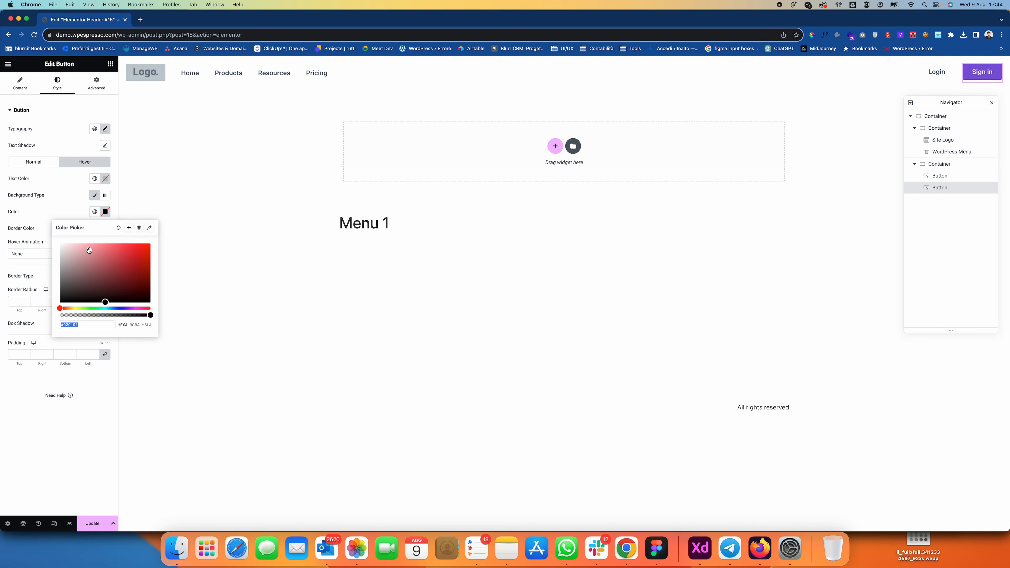
pyautogui.click(93, 325)
pyautogui.press('super+a')
pyautogui.press('super+v')
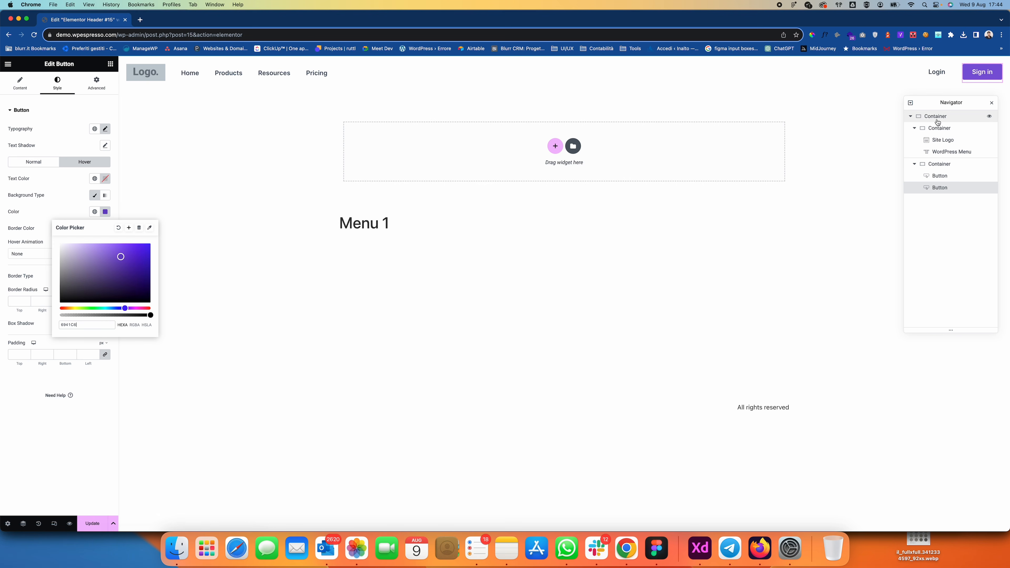
pyautogui.click(170, 330)
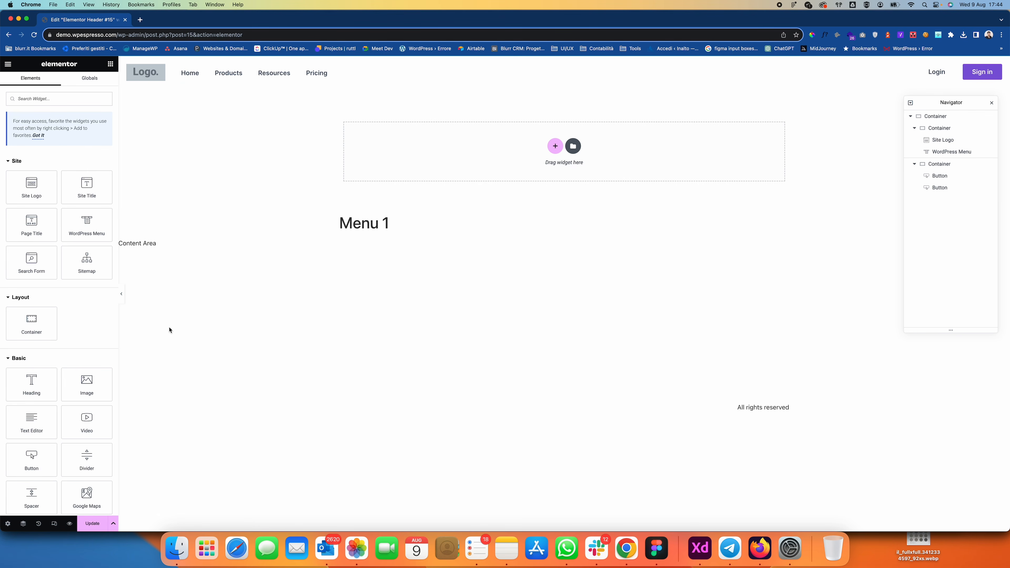
pyautogui.click(124, 299)
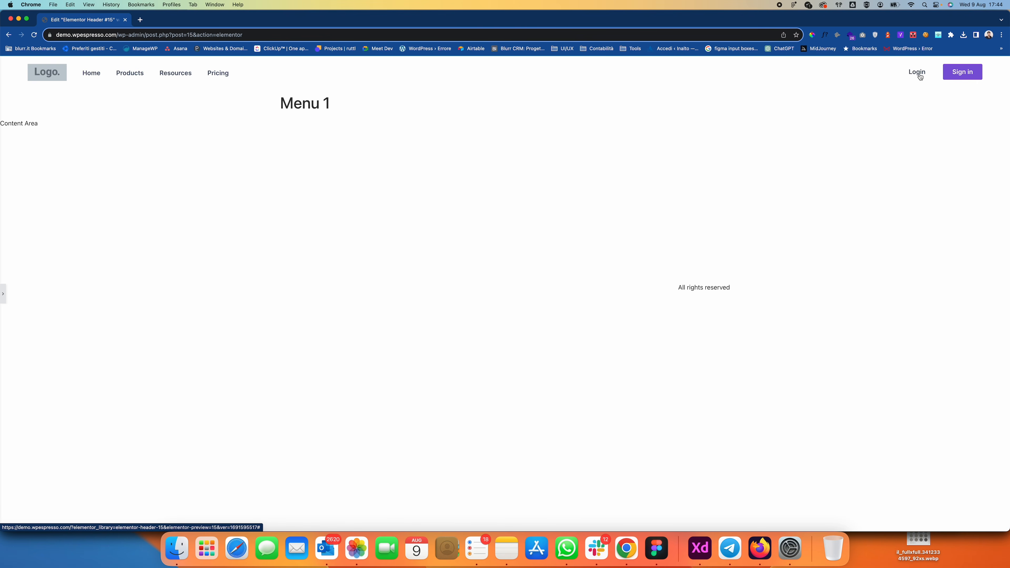
pyautogui.click(3, 294)
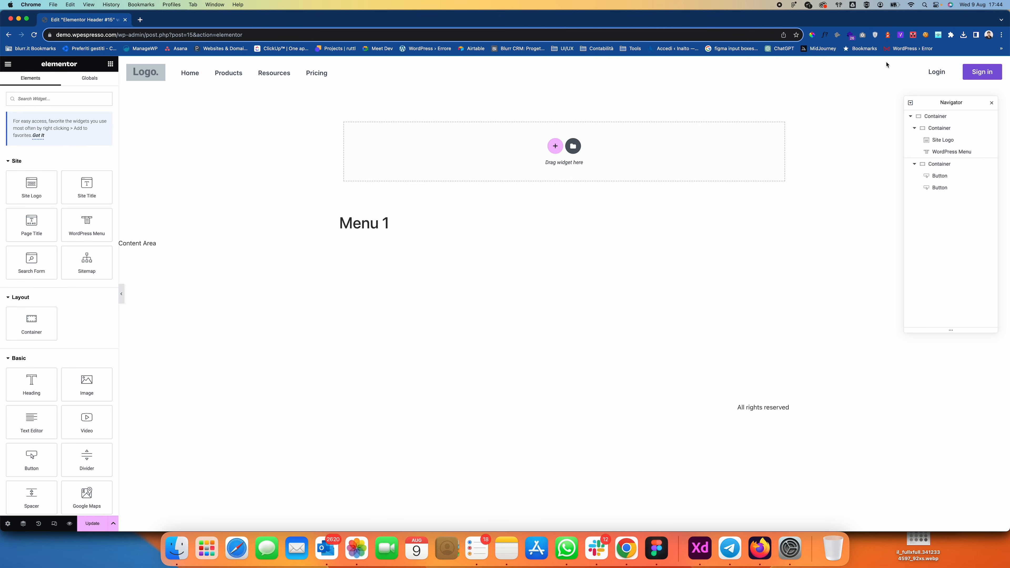
# Set the Login button's hover text colour to the copied 6941C6 and save the header.
pyautogui.click(940, 74)
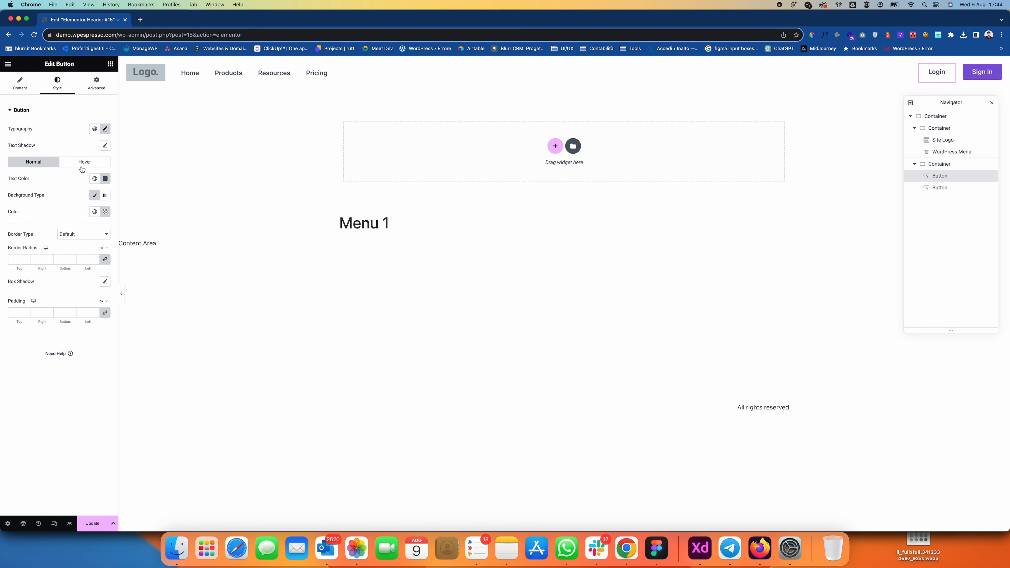
pyautogui.click(82, 169)
pyautogui.click(95, 178)
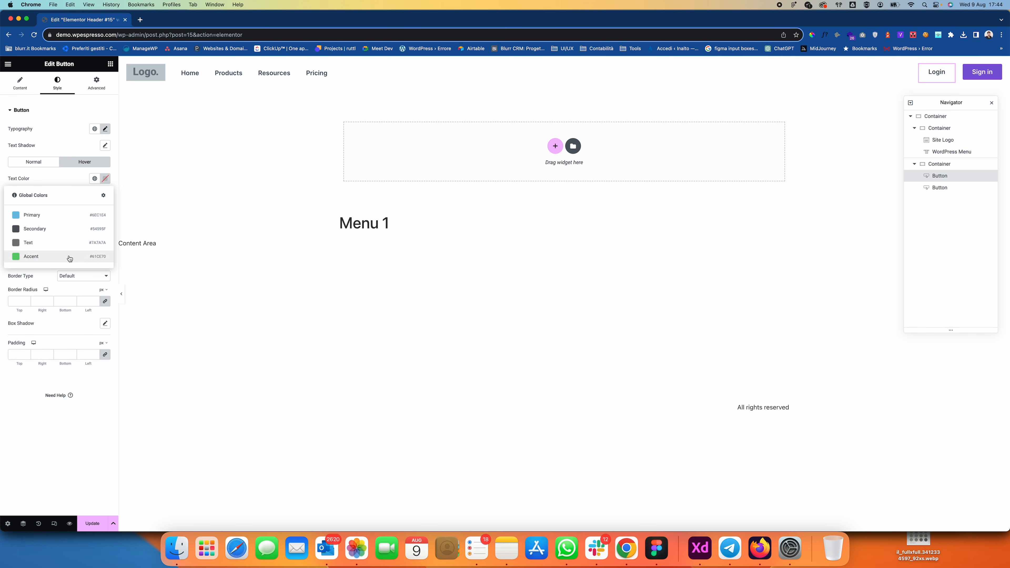
pyautogui.click(105, 179)
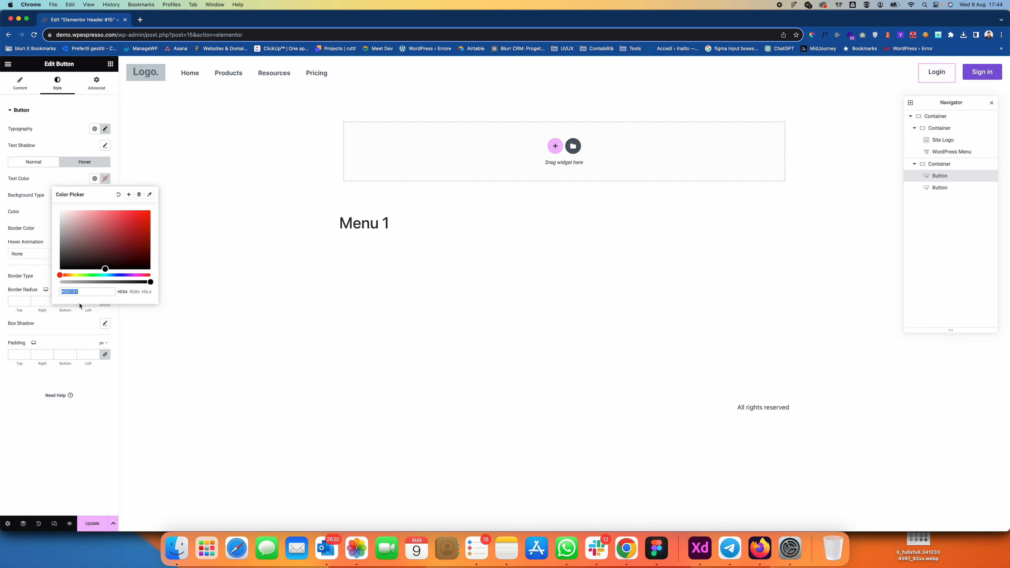
pyautogui.press('super+v')
pyautogui.click(190, 215)
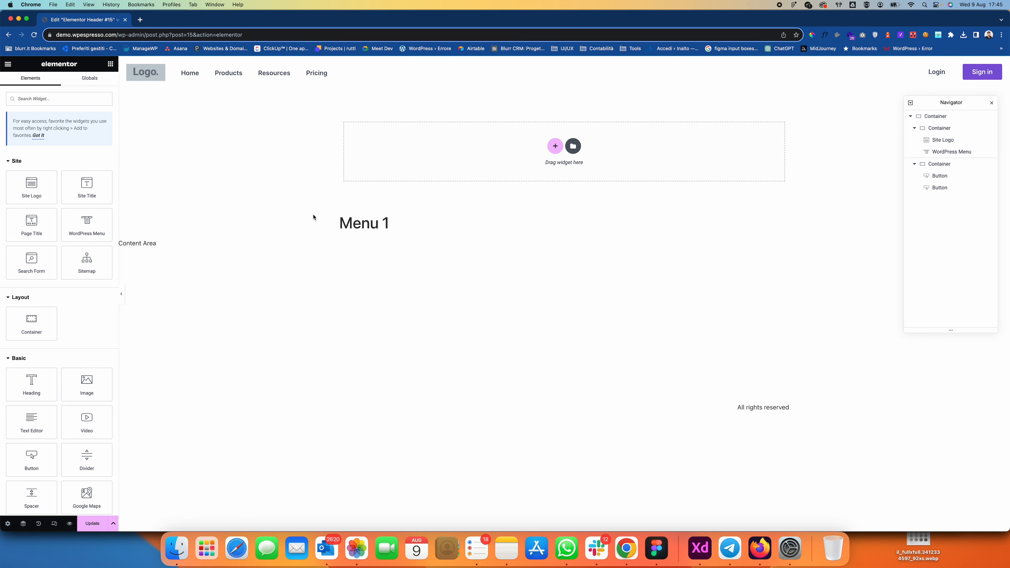
pyautogui.click(160, 74)
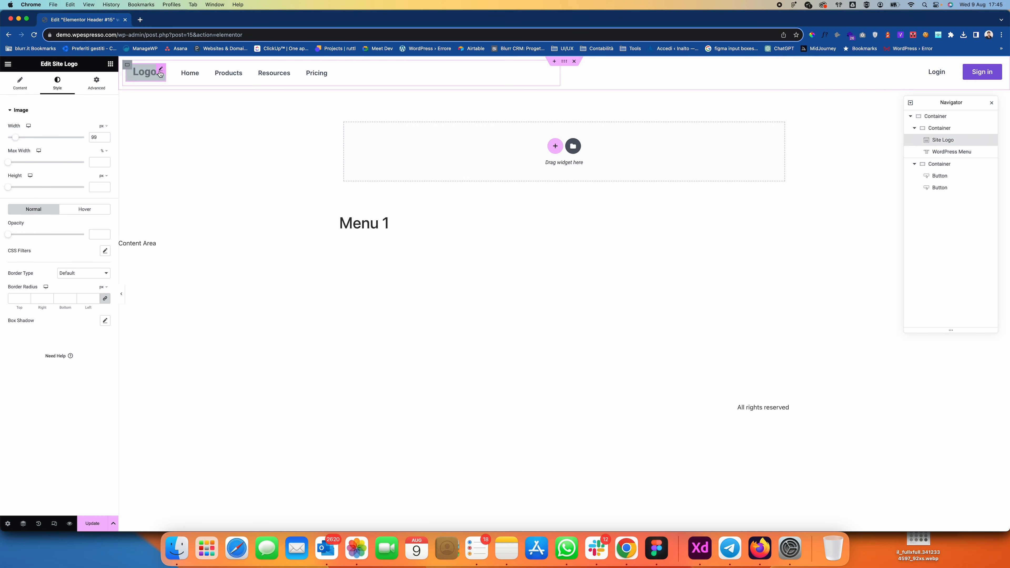
pyautogui.click(100, 523)
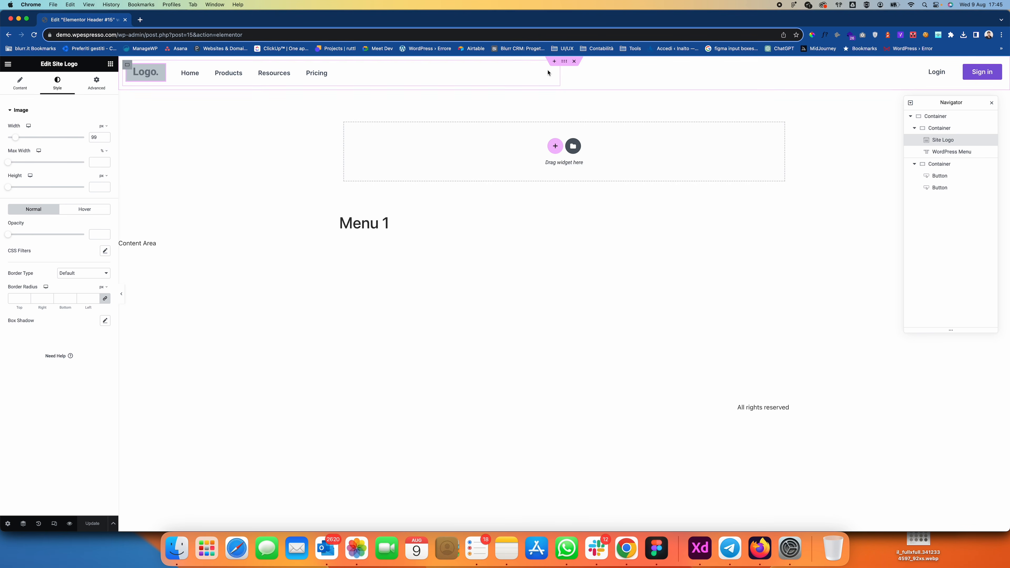
# Set the outer header container's content width to Boxed.
pyautogui.click(565, 62)
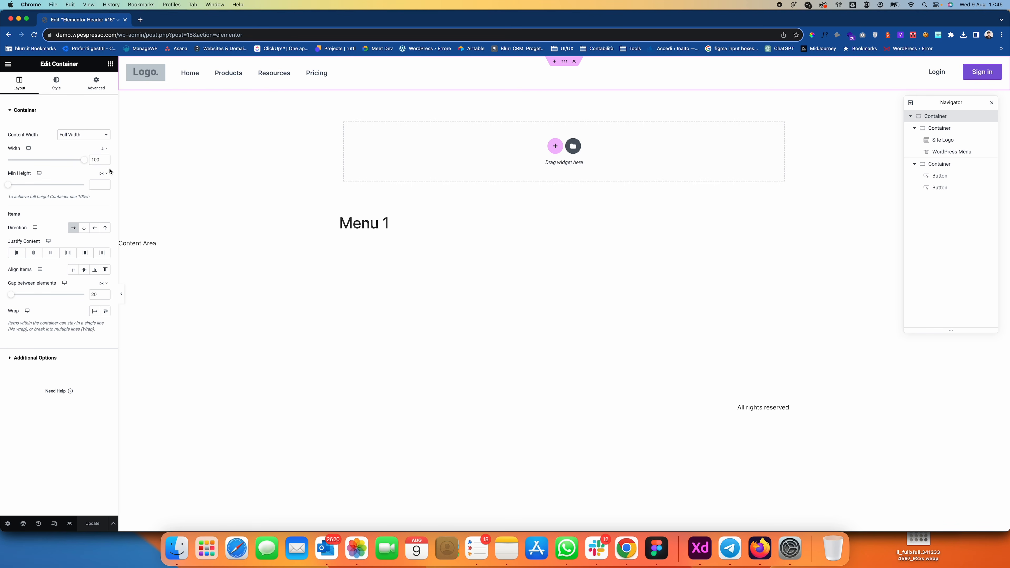
pyautogui.click(88, 136)
pyautogui.click(78, 126)
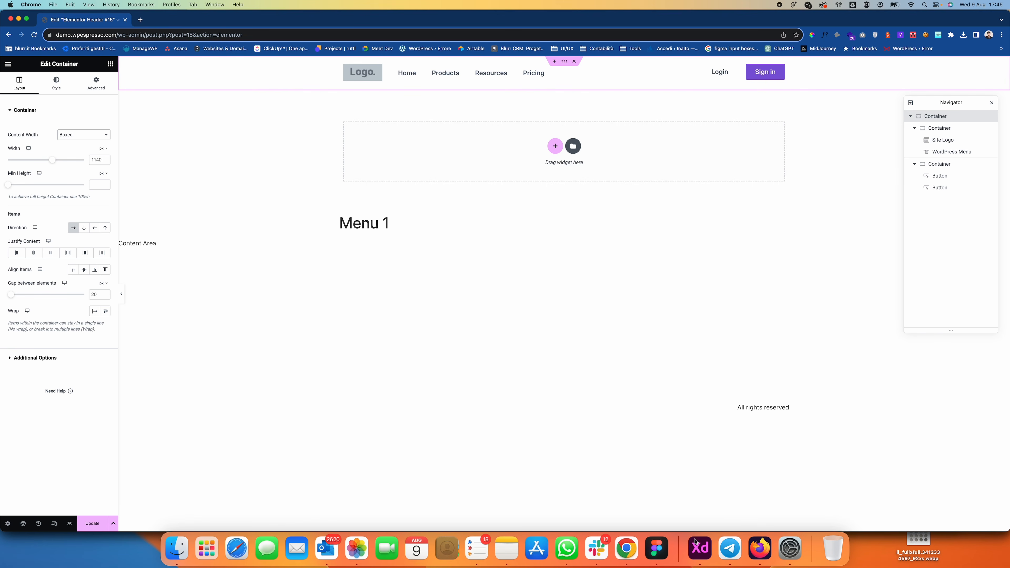
# Switch to Figma and check the widths of the header's inner container and the whole dropdown header navigation.
pyautogui.click(666, 548)
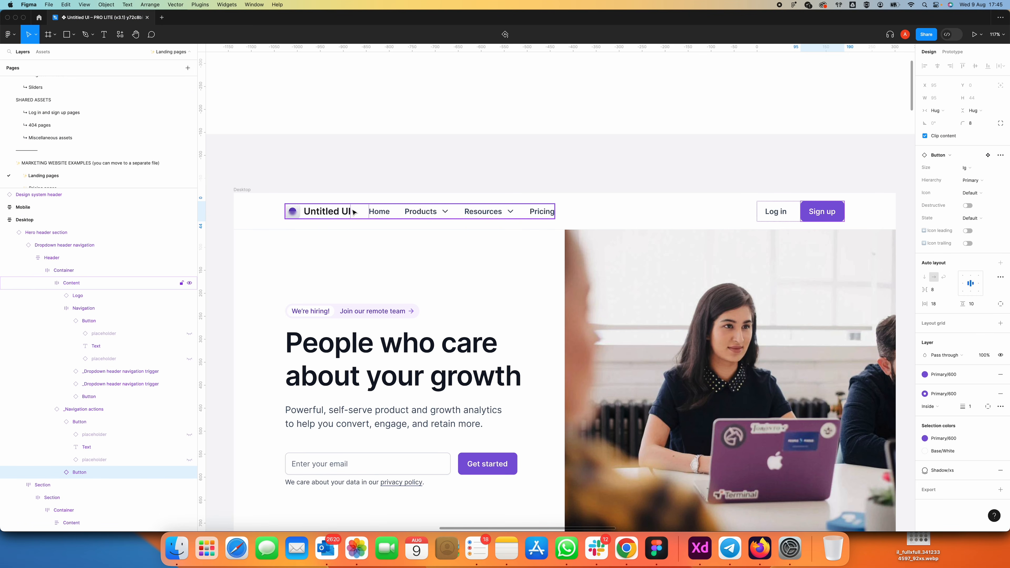
pyautogui.click(637, 218)
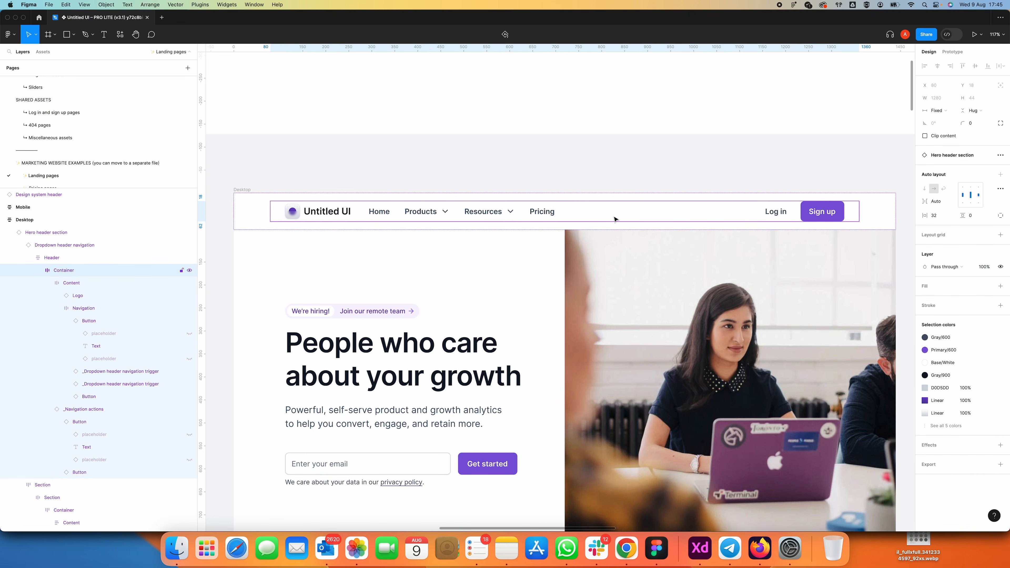
pyautogui.click(615, 201)
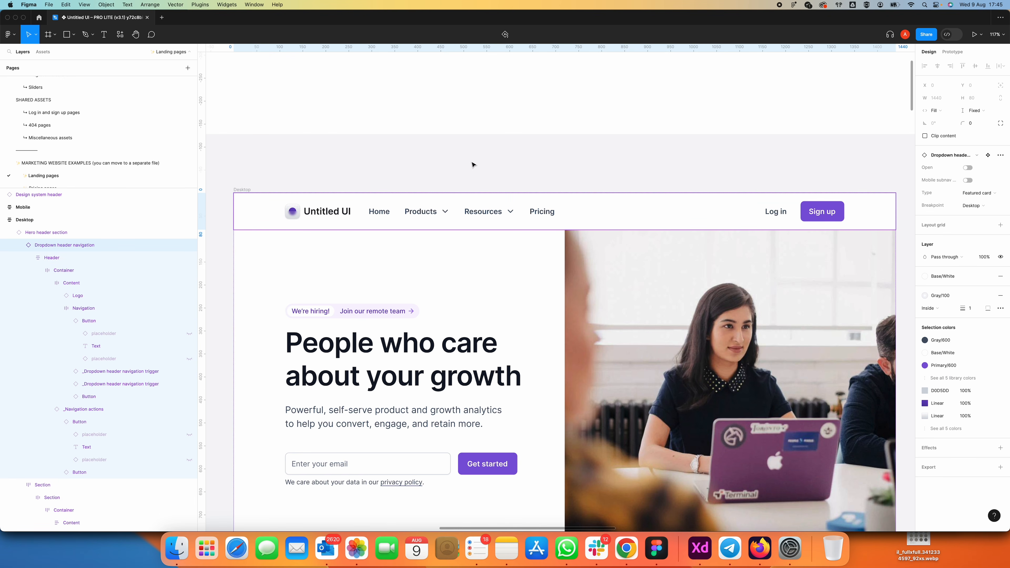
# Switch back to Chrome, set the outer header container's boxed width to 1440 px and save the header.
pyautogui.press('super+Tab')
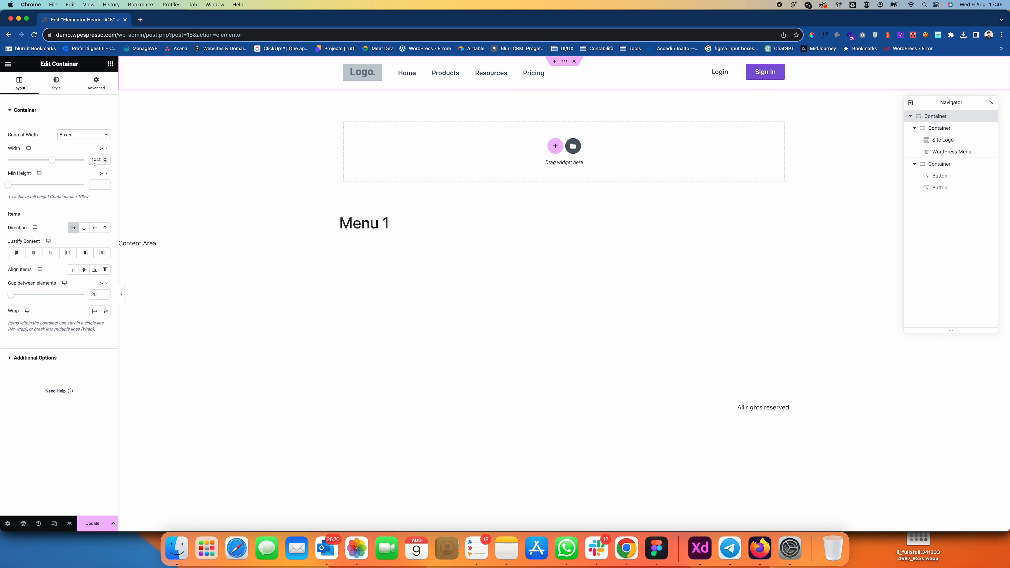
pyautogui.press('BackSpace')
pyautogui.write('4')
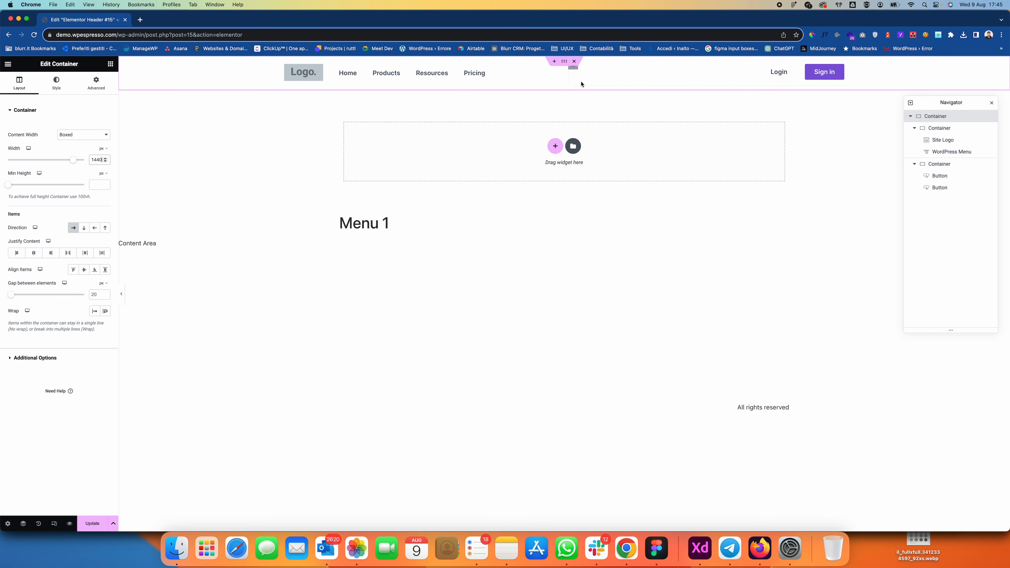
pyautogui.click(92, 524)
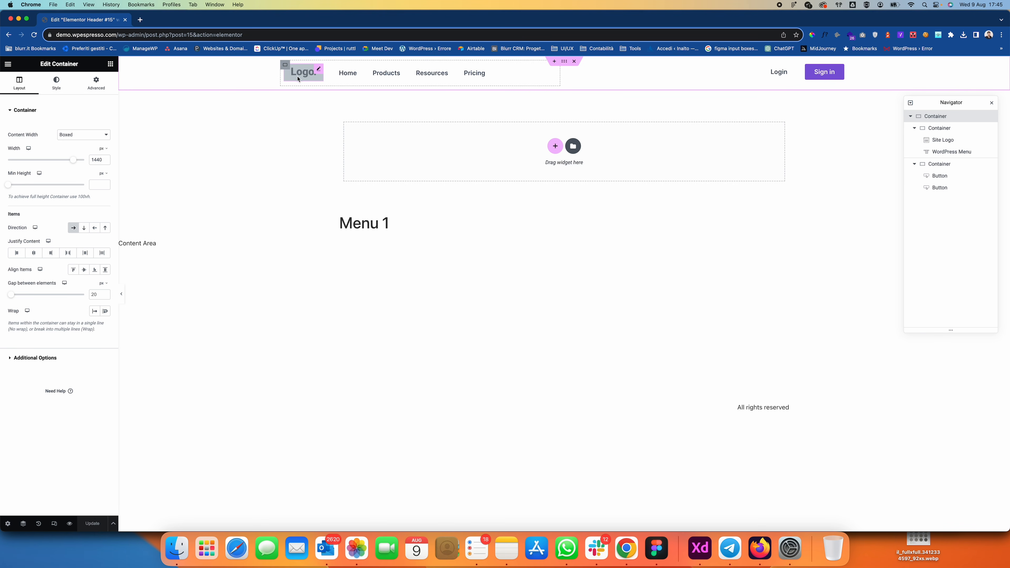
# Upload Logo.png from Finder and assign it as the site logo in the Site Identity settings.
pyautogui.click(8, 64)
pyautogui.click(38, 100)
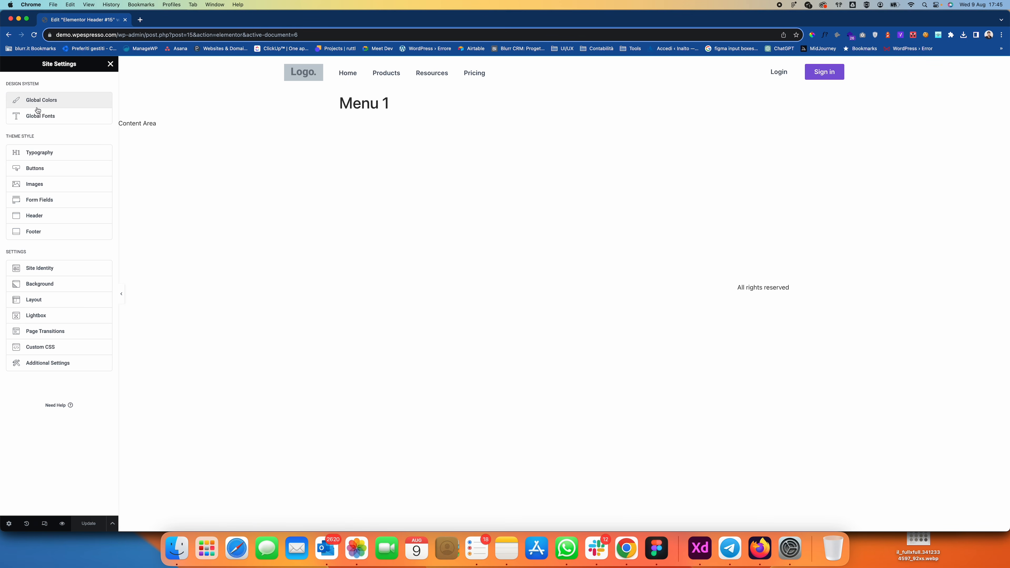
pyautogui.click(52, 270)
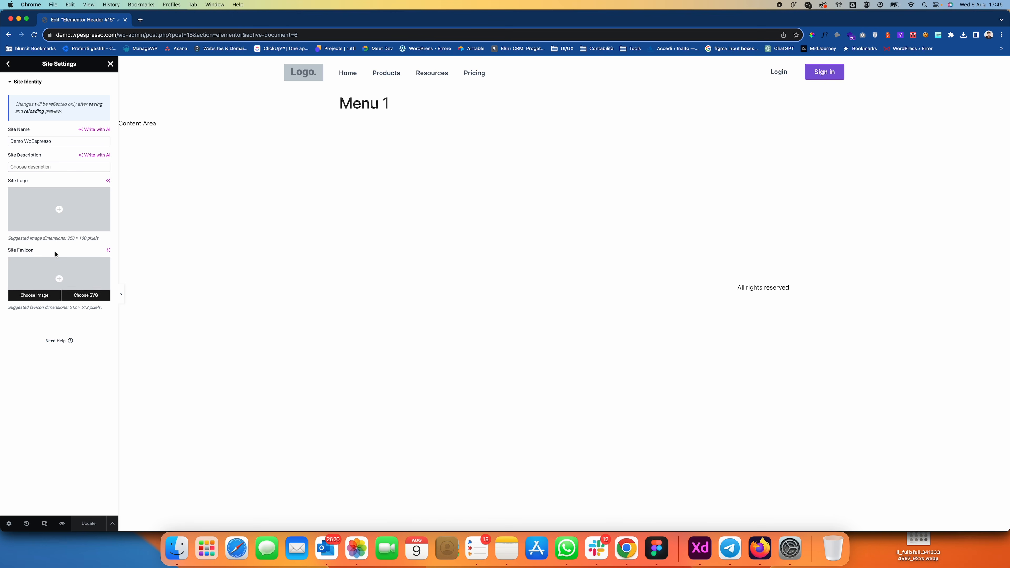
pyautogui.click(59, 210)
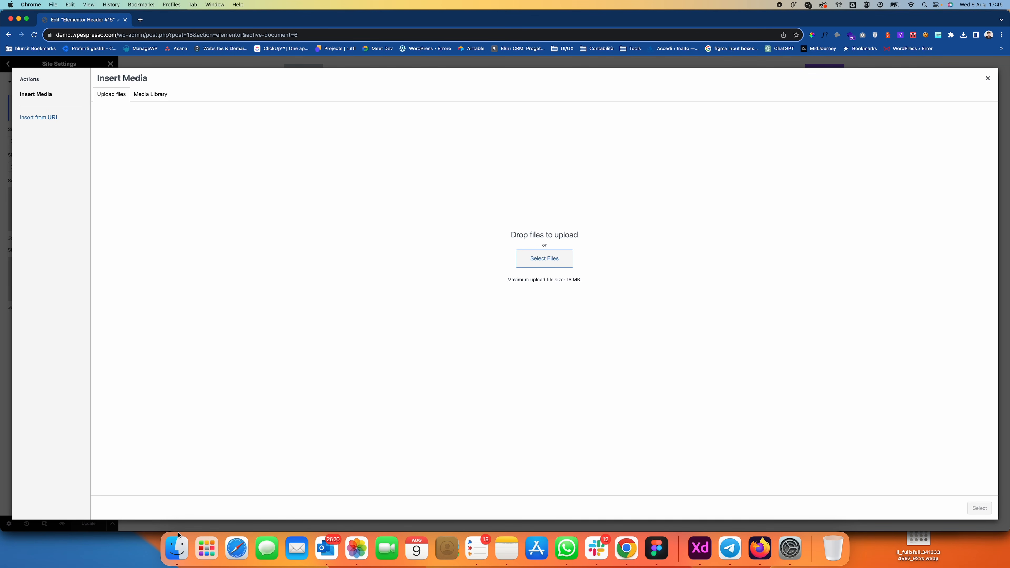
pyautogui.click(179, 541)
pyautogui.moveTo(451, 277); pyautogui.dragTo(268, 239)
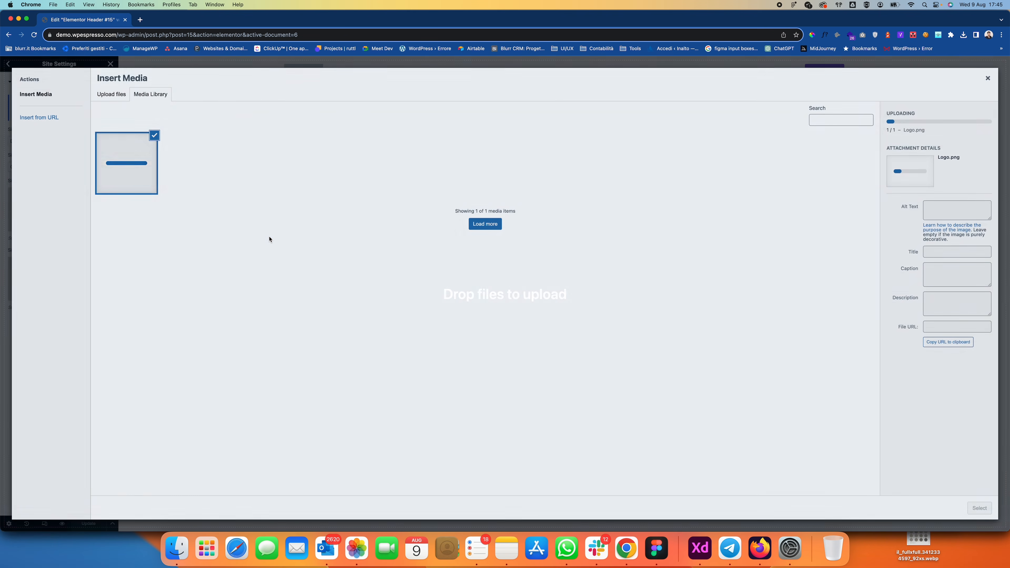
pyautogui.click(980, 509)
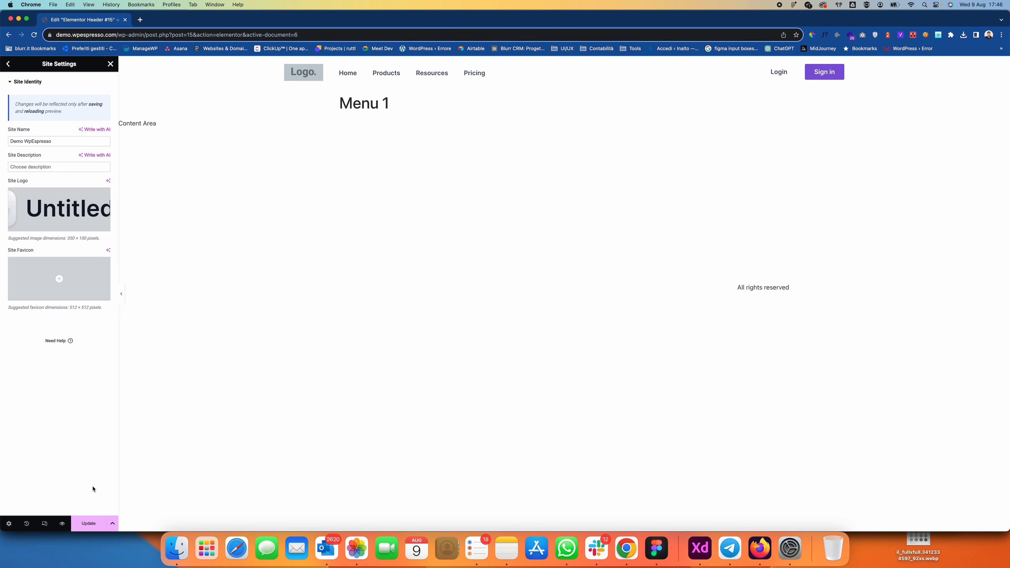
# Save the site settings and return to the header editor's widget list.
pyautogui.click(95, 526)
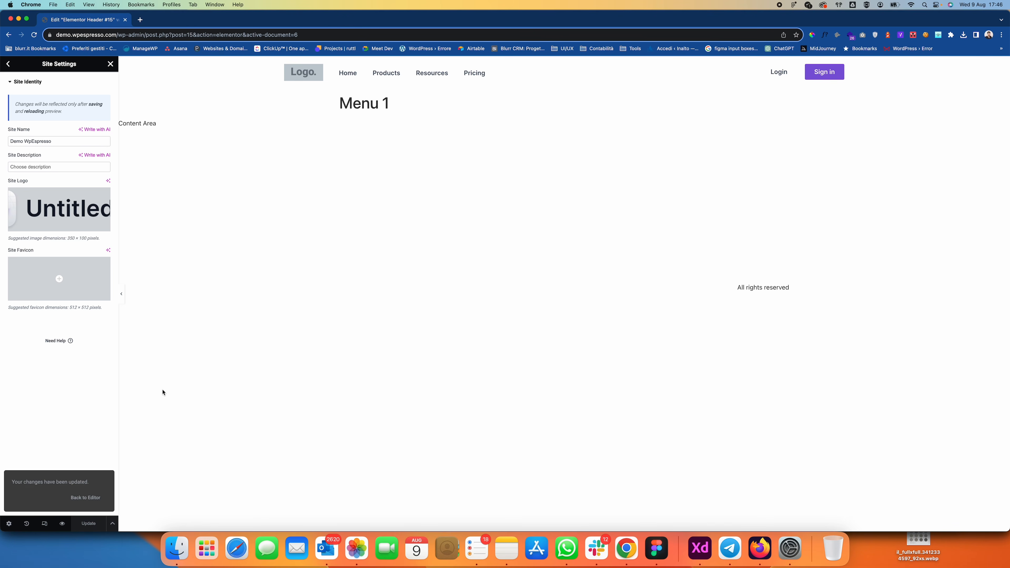
pyautogui.click(111, 64)
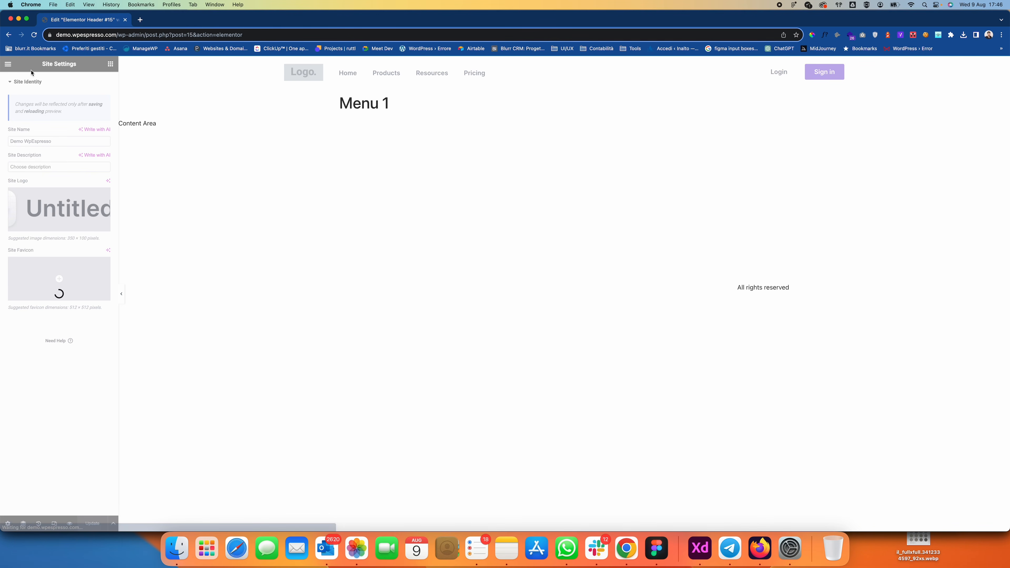
pyautogui.click(8, 64)
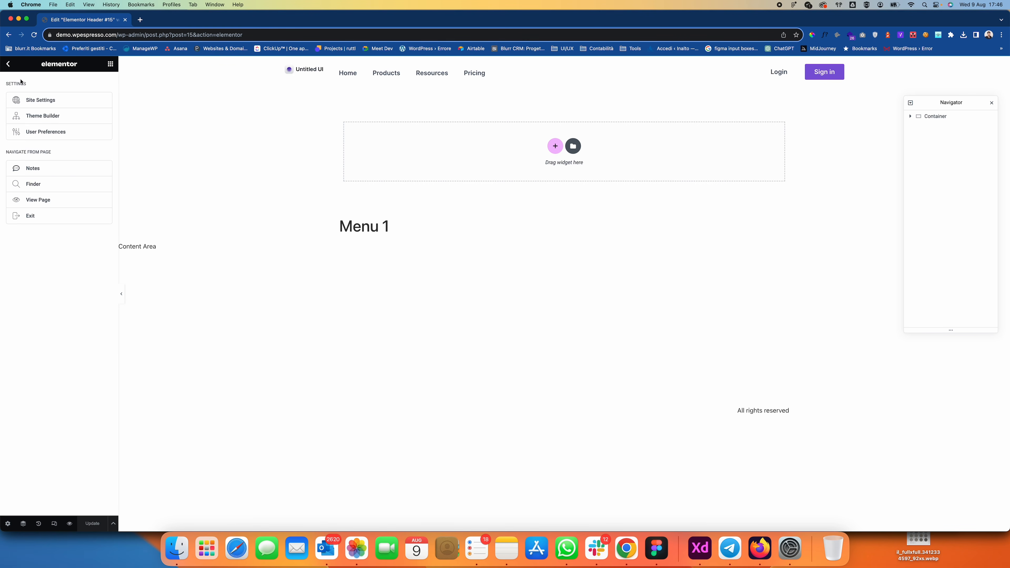
pyautogui.click(7, 65)
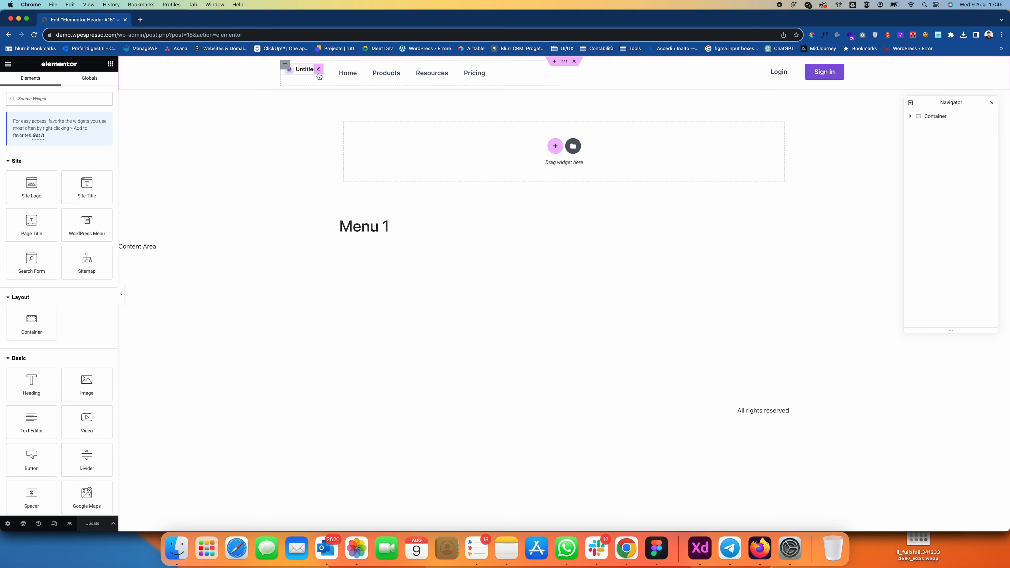
# Align the items of the logo and menu container to the centre and set the site logo's width to 187 px.
pyautogui.click(285, 66)
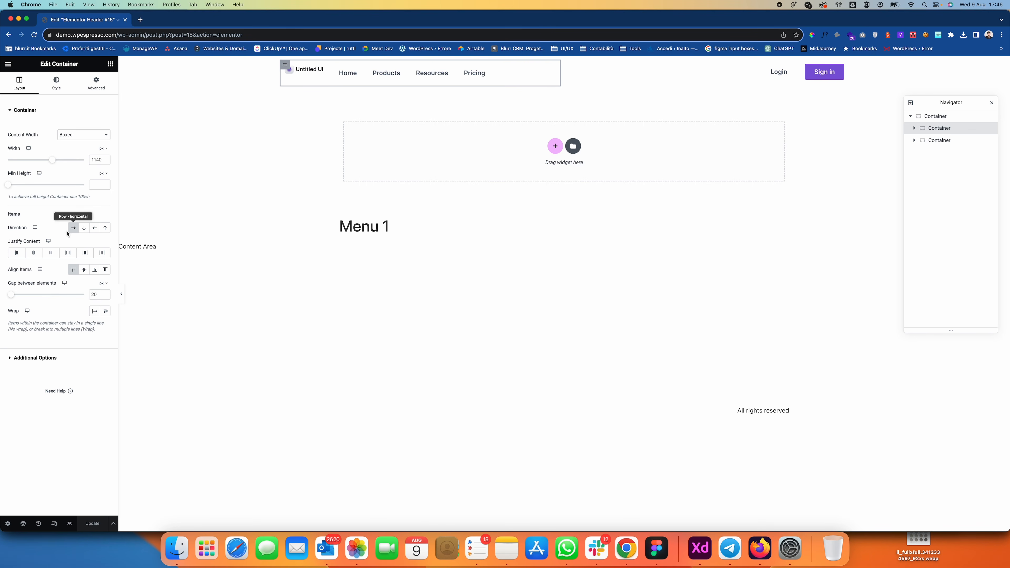
pyautogui.click(84, 270)
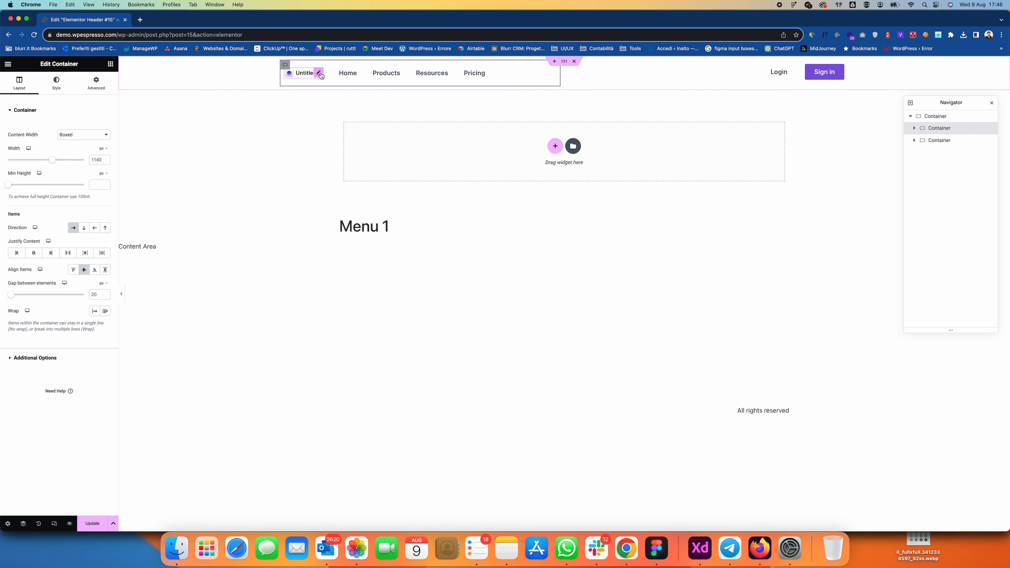
pyautogui.click(319, 73)
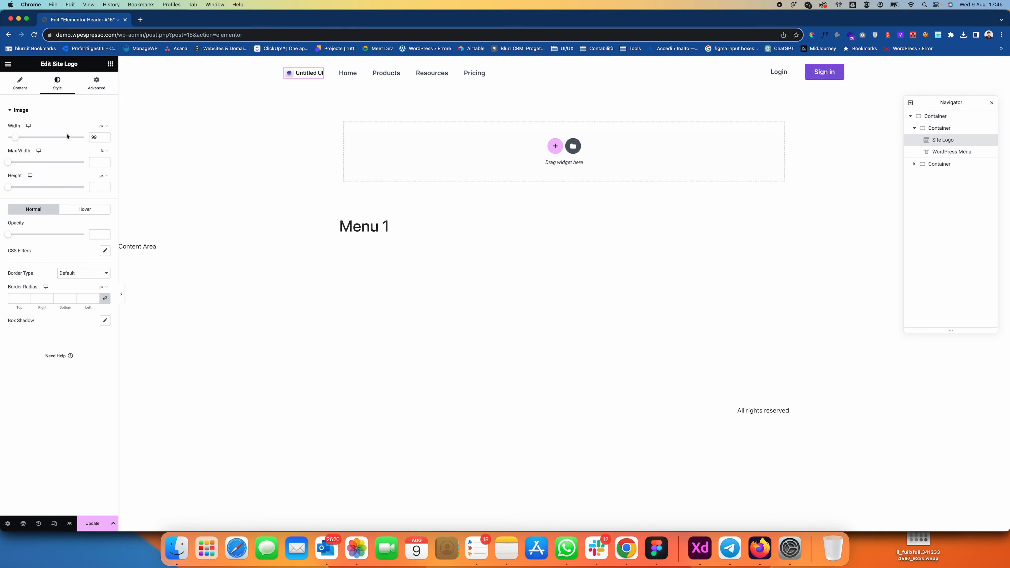
pyautogui.moveTo(15, 137); pyautogui.dragTo(23, 143)
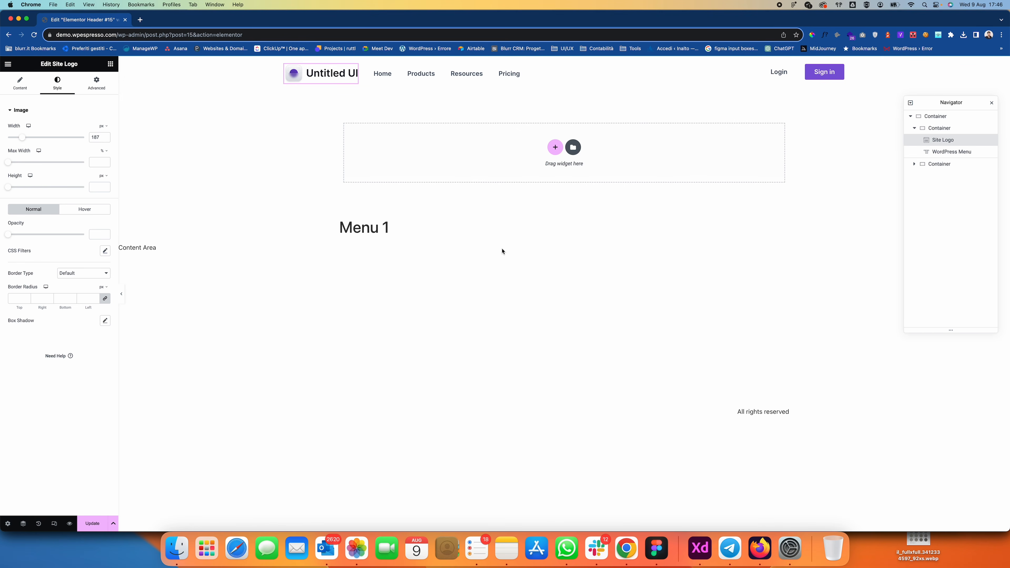
# Switch to Figma and inspect the dimensions of the Untitled UI logo in the desktop header.
pyautogui.press('super+Tab')
pyautogui.press('super+Tab')
pyautogui.click(663, 552)
pyautogui.click(343, 215)
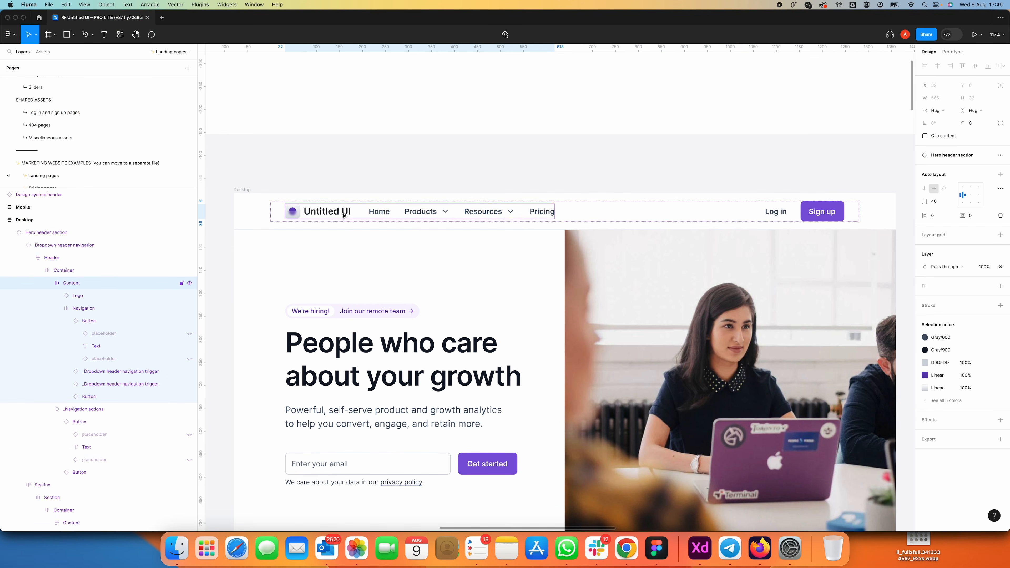
pyautogui.click(343, 215)
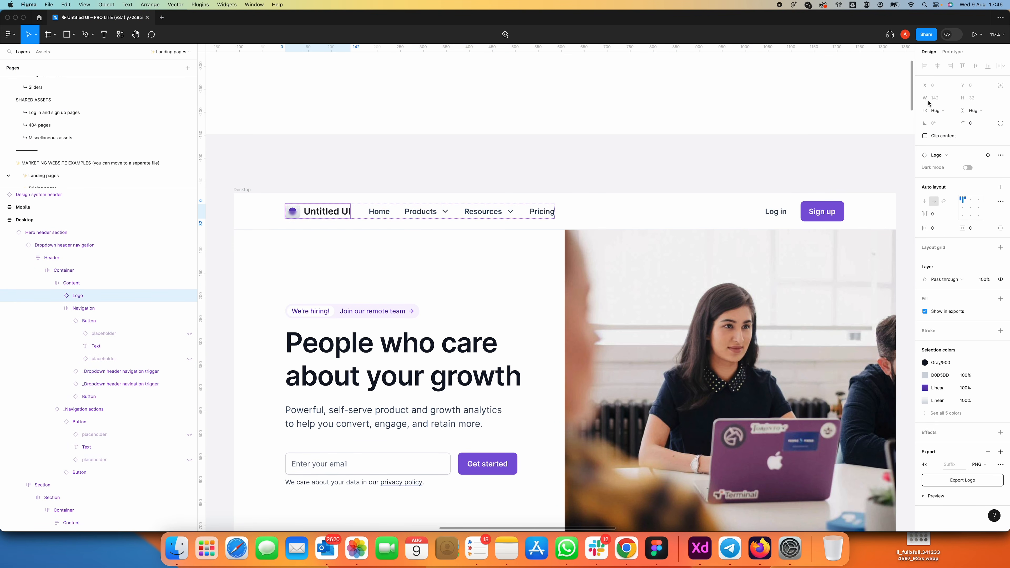
# Switch back to the Elementor editor in Chrome, set the site logo's width to 142 px and update the header.
pyautogui.press('super+Tab')
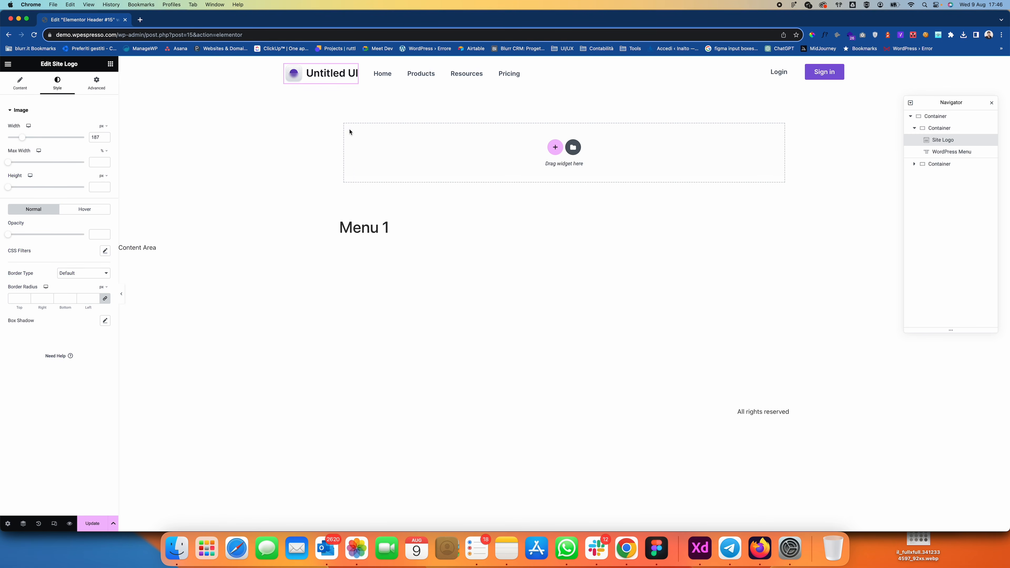
pyautogui.click(105, 136)
pyautogui.write('142')
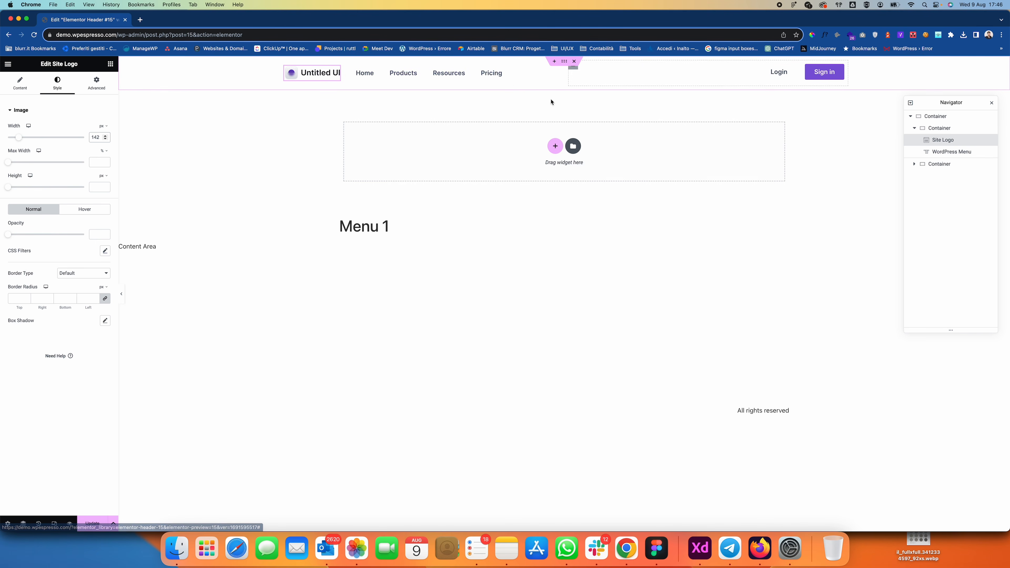
pyautogui.click(96, 526)
pyautogui.click(96, 525)
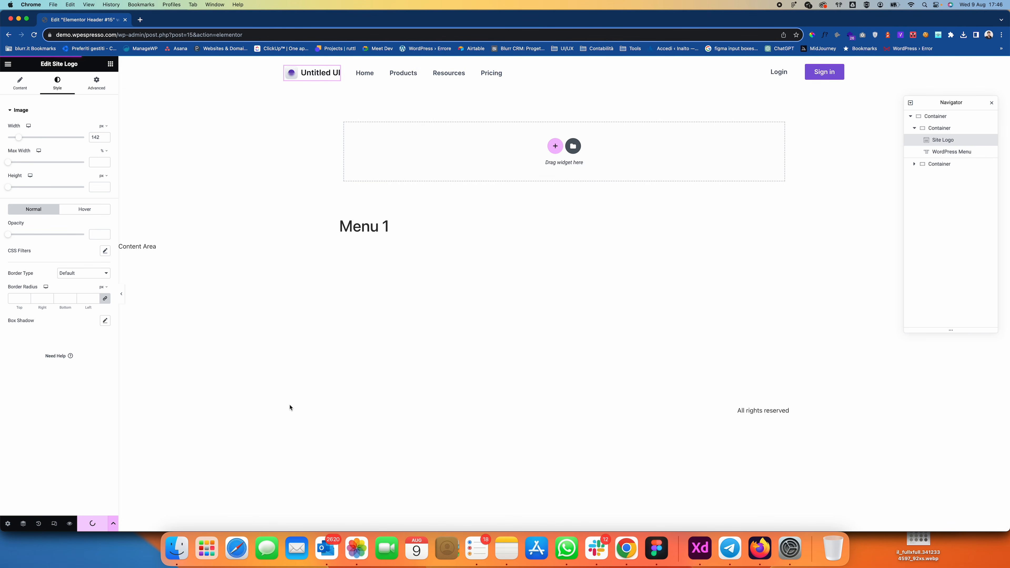
# Set the border radius of the header's Sign in button to 8 px on all corners.
pyautogui.click(838, 72)
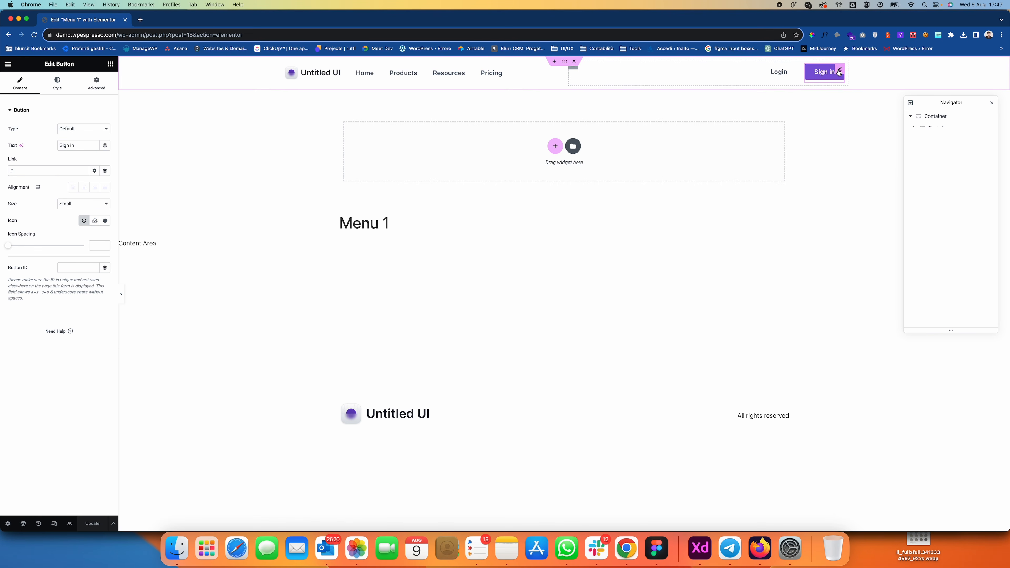
pyautogui.click(57, 84)
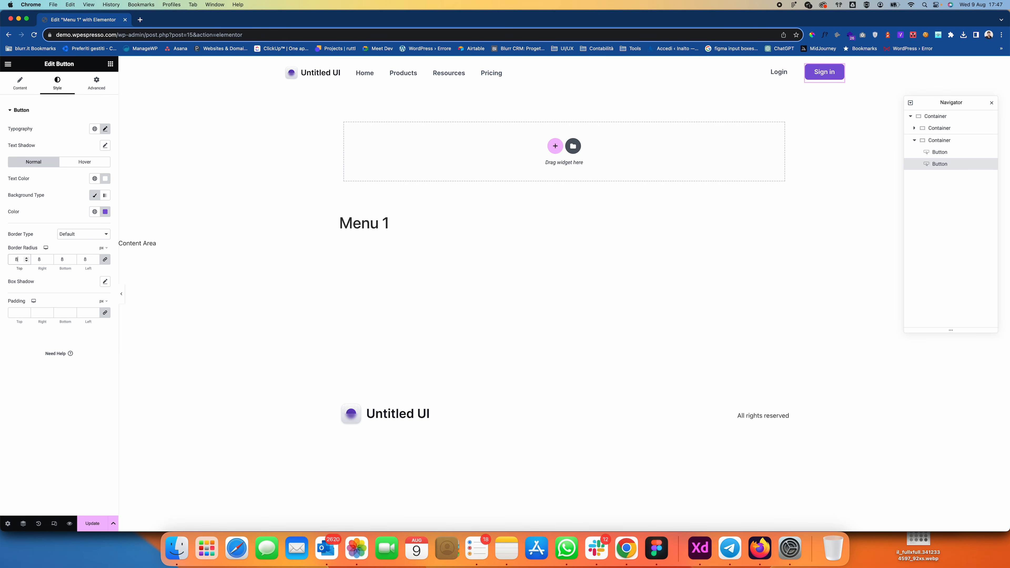
# Switch to Figma and inspect the inner spacing around the Sign up button's text.
pyautogui.press('super+Tab')
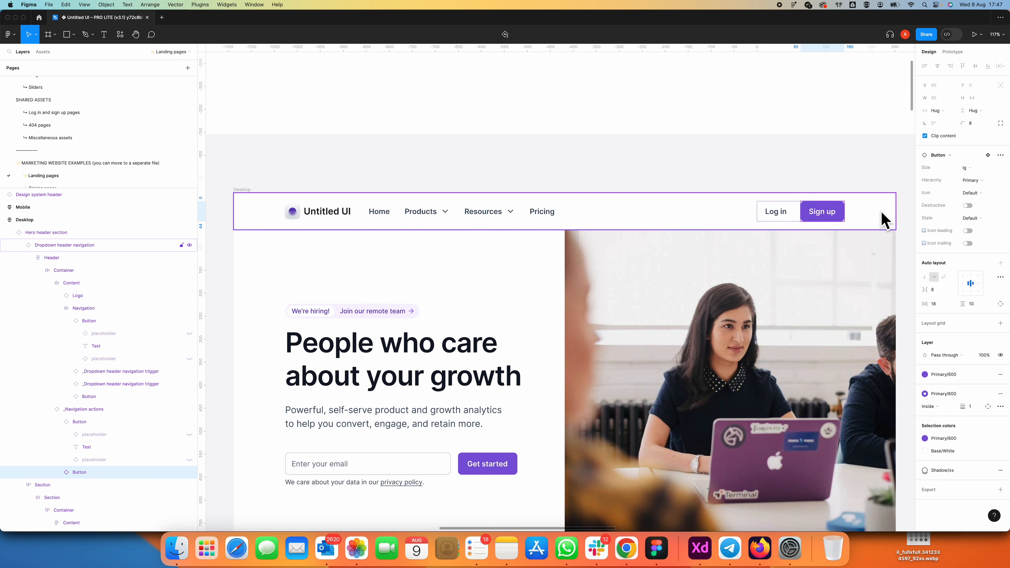
pyautogui.doubleClick(828, 214)
pyautogui.press('alt')
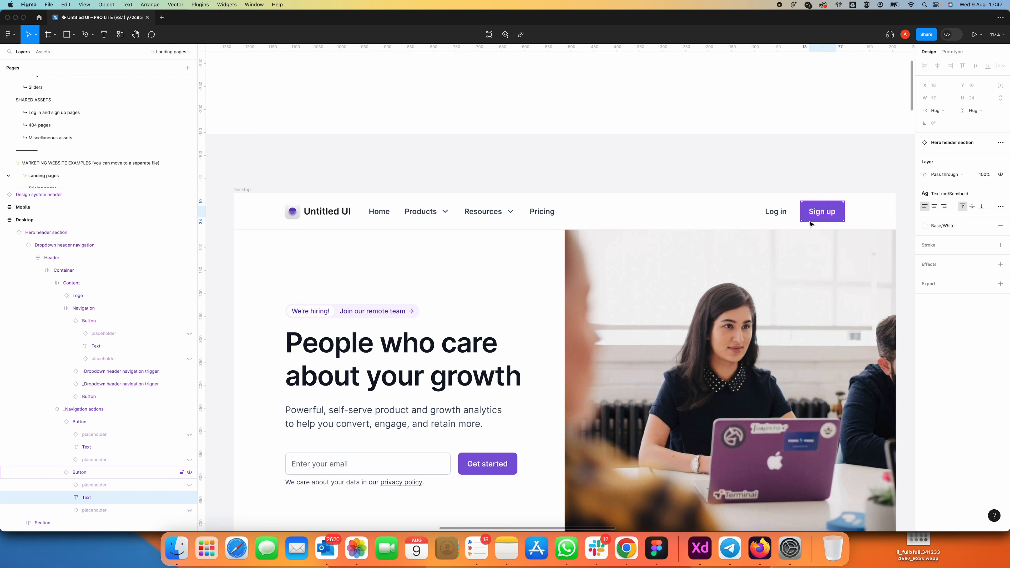
# In the Elementor editor, unlink the Sign in button's padding and set 10 px top and bottom, 18 px right and left.
pyautogui.press('super+Tab')
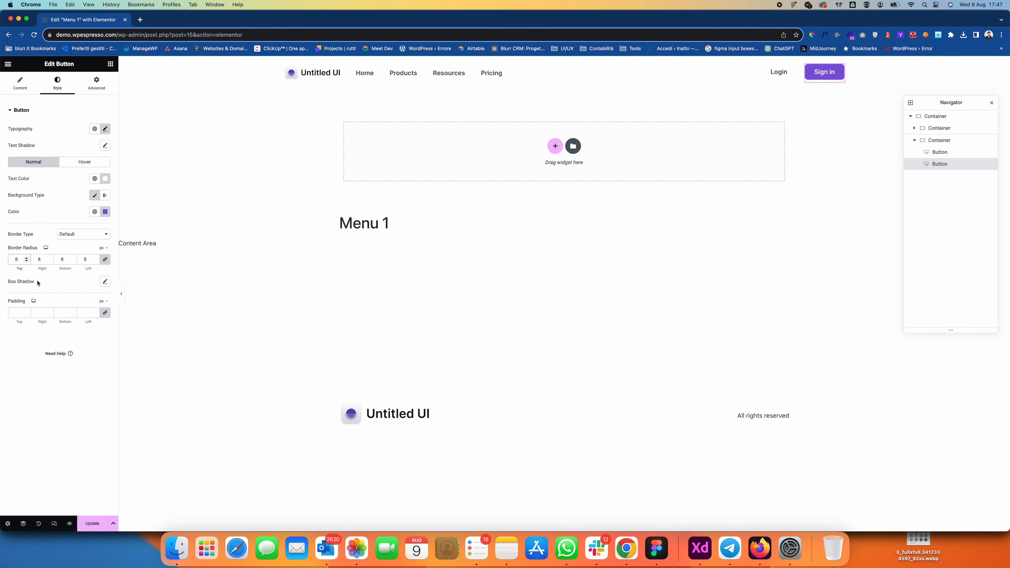
pyautogui.click(105, 313)
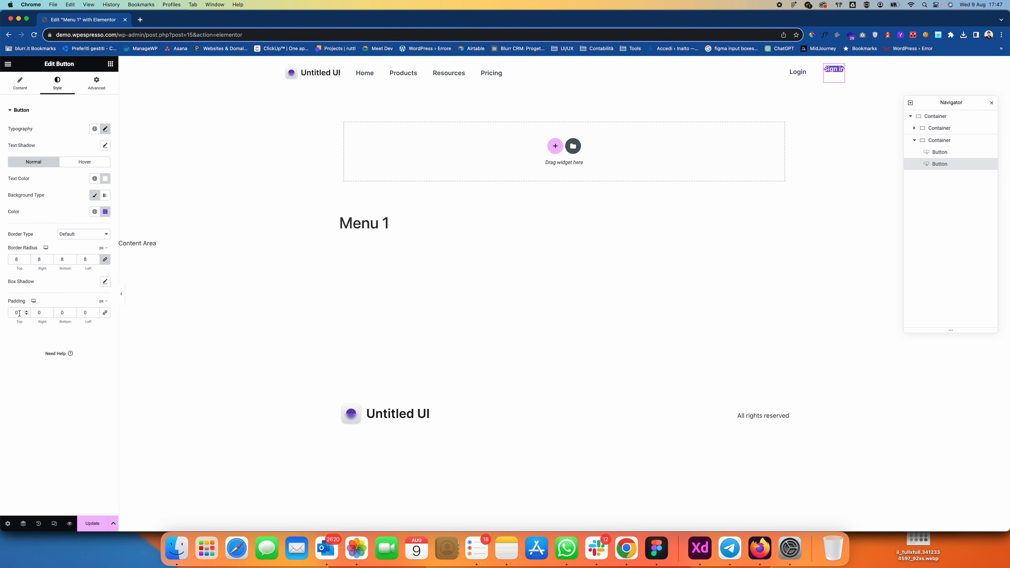
pyautogui.write('10')
pyautogui.click(62, 313)
pyautogui.write('10')
pyautogui.doubleClick(39, 313)
pyautogui.write('18')
pyautogui.doubleClick(85, 313)
pyautogui.write('18')
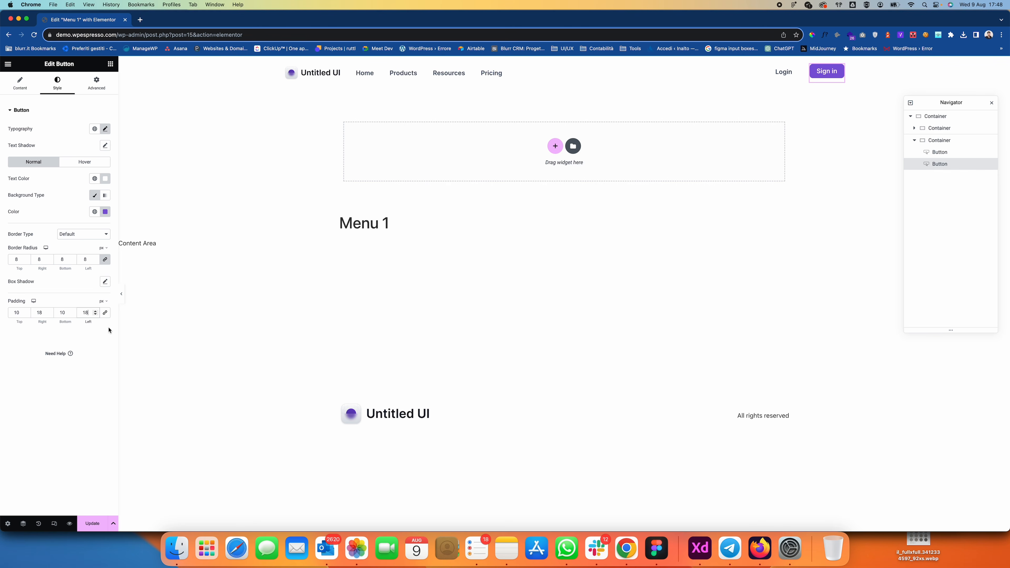
# Switch to Figma and examine the font properties of the Sign up label's Text md/Semibold style.
pyautogui.press('super+Tab')
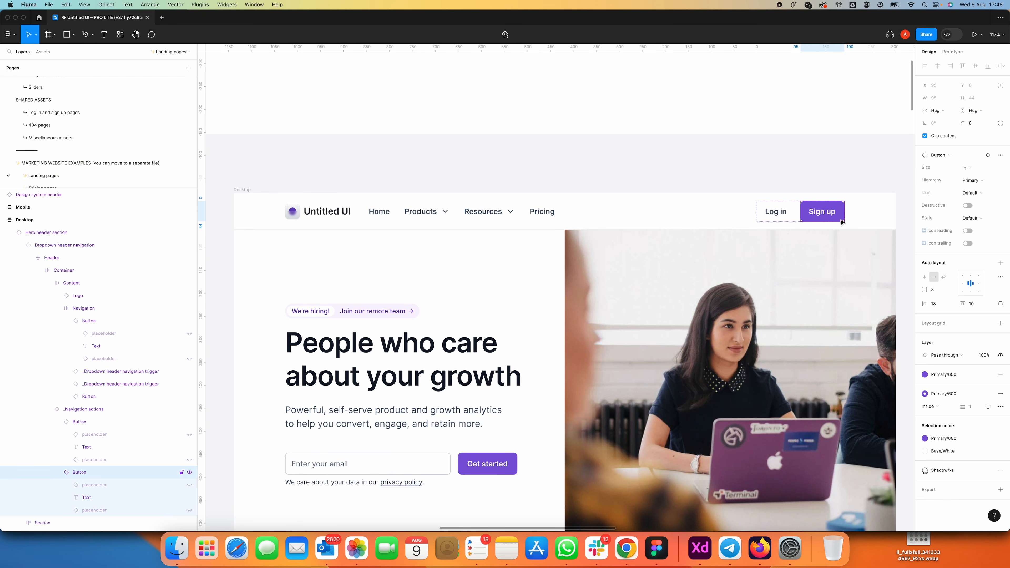
pyautogui.doubleClick(833, 217)
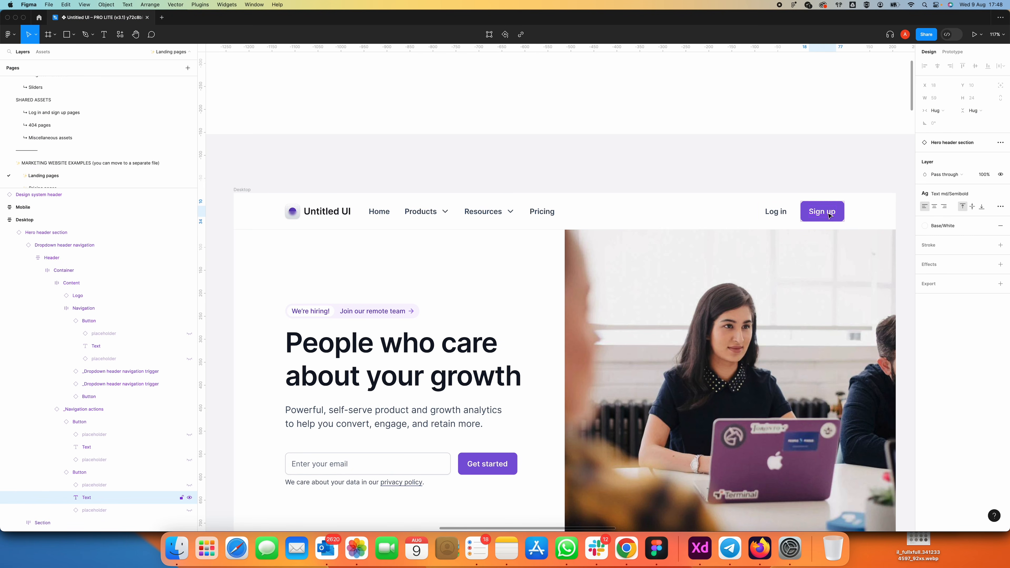
pyautogui.doubleClick(830, 216)
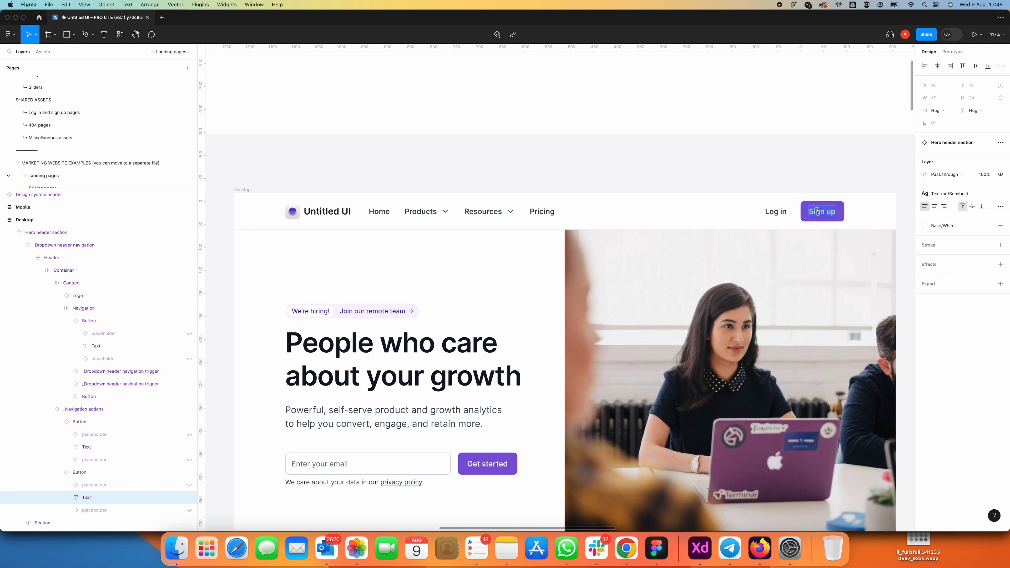
pyautogui.click(956, 195)
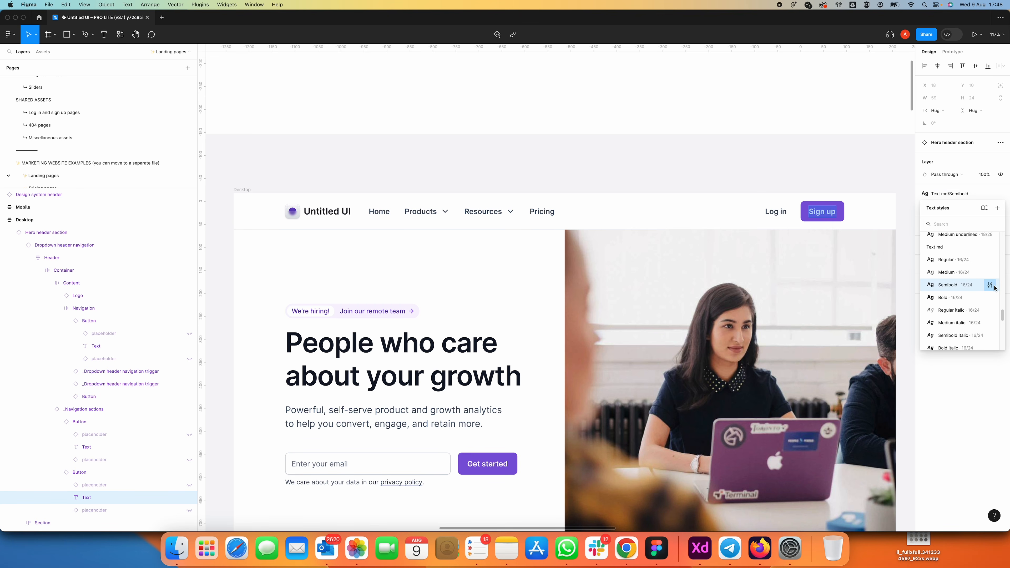
pyautogui.click(991, 285)
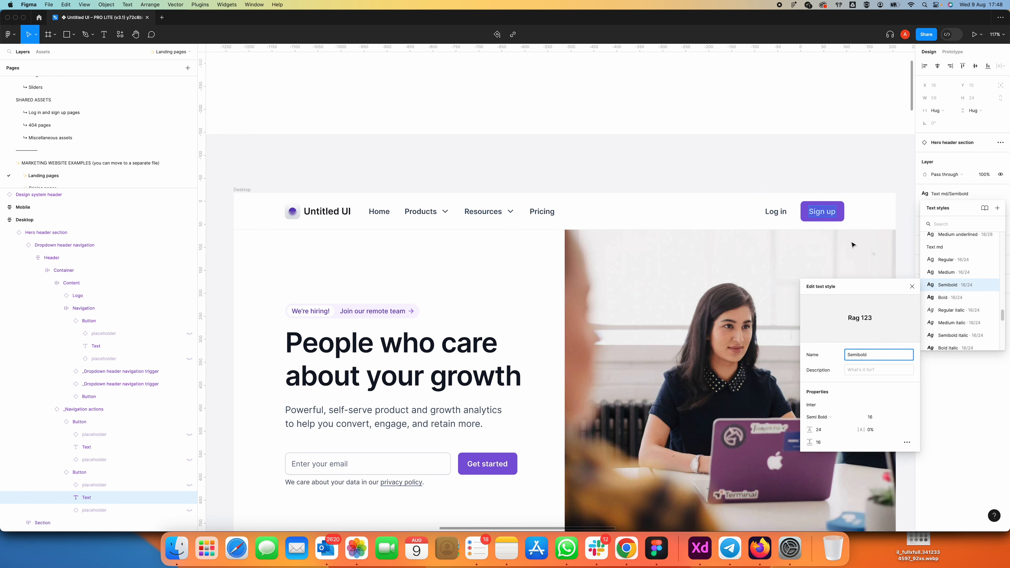
# Compare the button in Elementor with Figma's Sign up button, re-examining the Figma button's layout, padding and text spacing up close.
pyautogui.press('super+Tab')
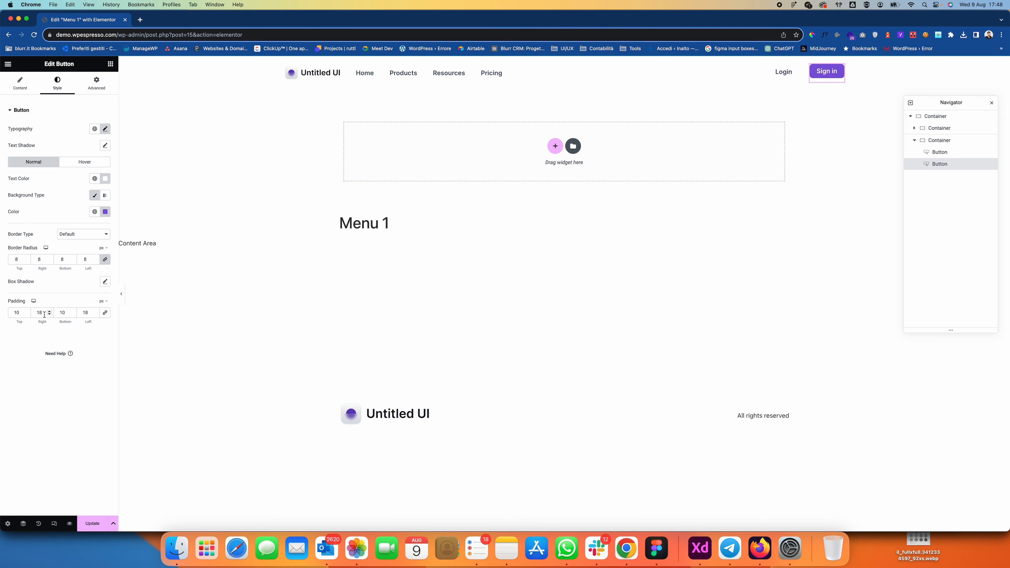
pyautogui.press('super+Tab')
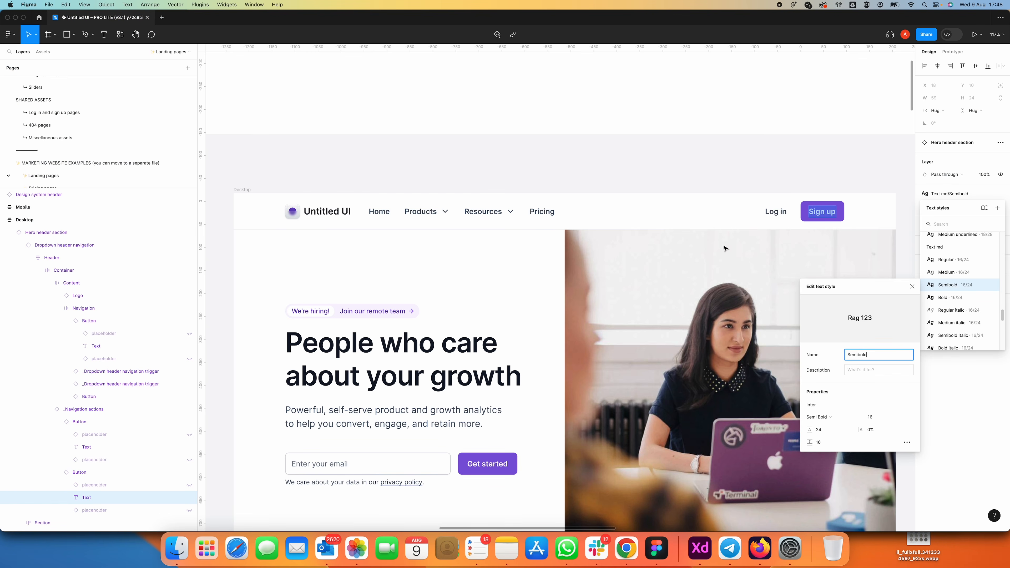
pyautogui.click(805, 218)
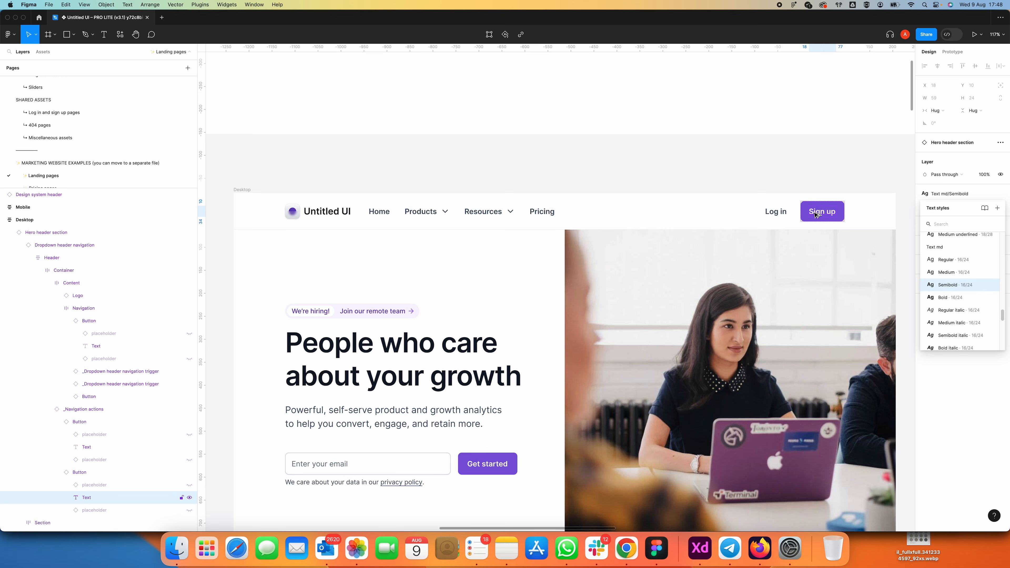
pyautogui.click(844, 218)
pyautogui.click(853, 219)
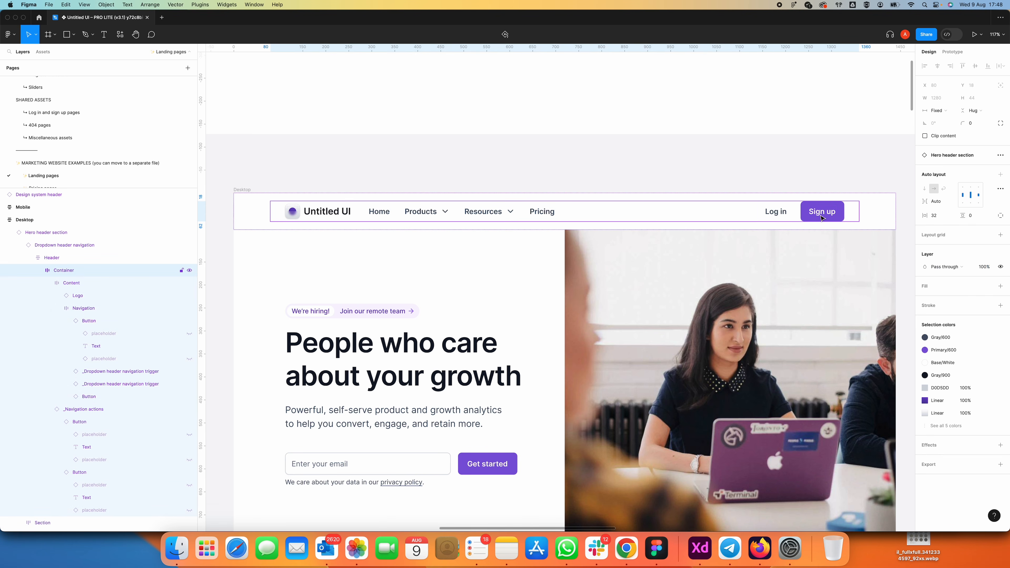
pyautogui.doubleClick(823, 218)
pyautogui.click(822, 218)
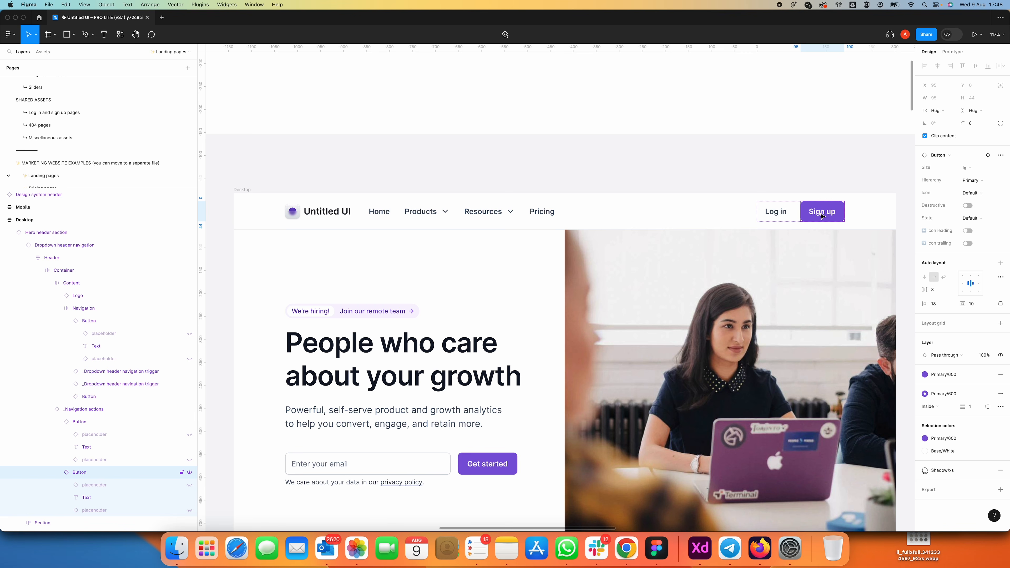
pyautogui.click(855, 227)
pyautogui.scroll(5, 871, 221)
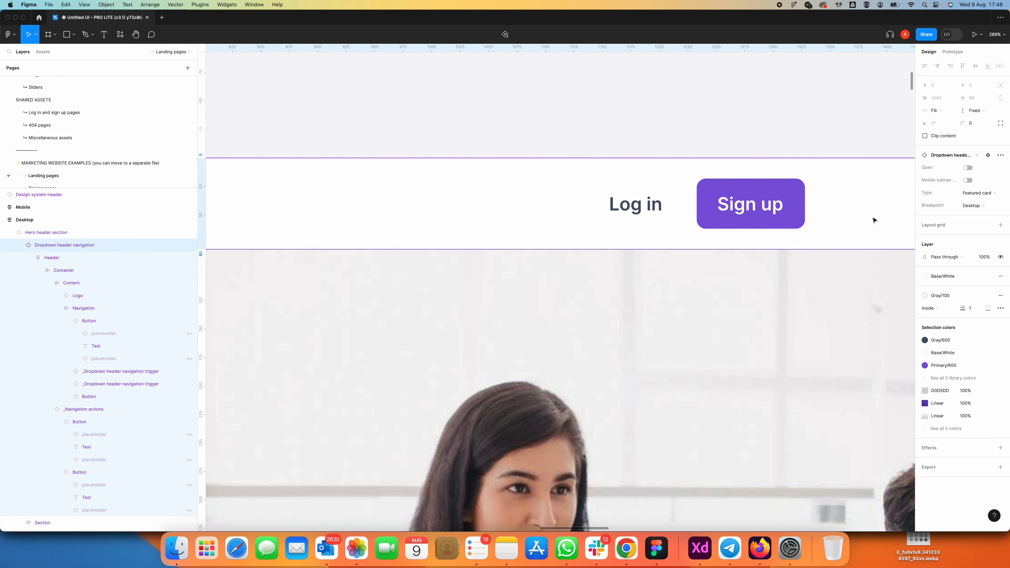
pyautogui.scroll(-3, 756, 243)
pyautogui.keyDown('super'); pyautogui.click(749, 226); pyautogui.keyUp('super')
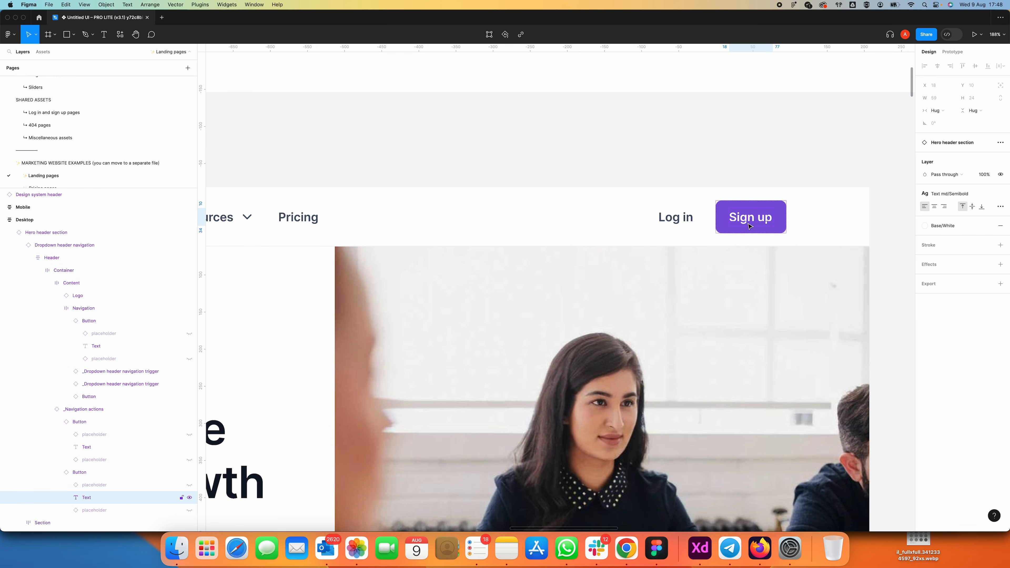
# In the Elementor editor, set the Sign in button's padding to 14 px top and bottom and 20 px right and left.
pyautogui.press('super+Tab')
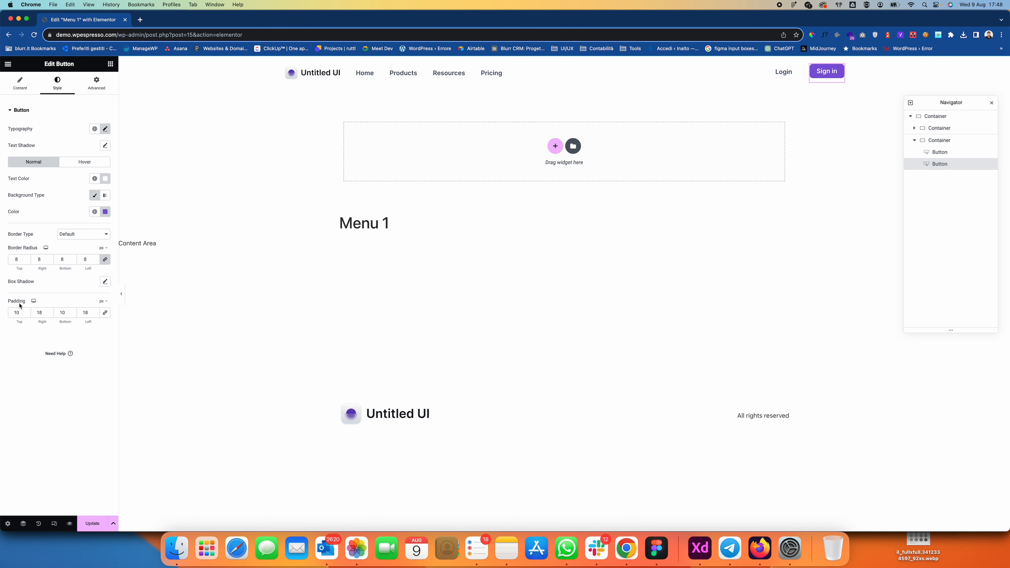
pyautogui.doubleClick(18, 312)
pyautogui.write('20')
pyautogui.moveTo(22, 314); pyautogui.dragTo(11, 314)
pyautogui.write('18')
pyautogui.moveTo(21, 313)
pyautogui.mouseDown()
pyautogui.moveTo(9, 313)
pyautogui.moveTo(45, 311)
pyautogui.moveTo(26, 315)
pyautogui.mouseUp()
pyautogui.write('14142020')
# Check the Sign in button's typography and the header preview without the editing panel, and save the header update.
pyautogui.click(106, 130)
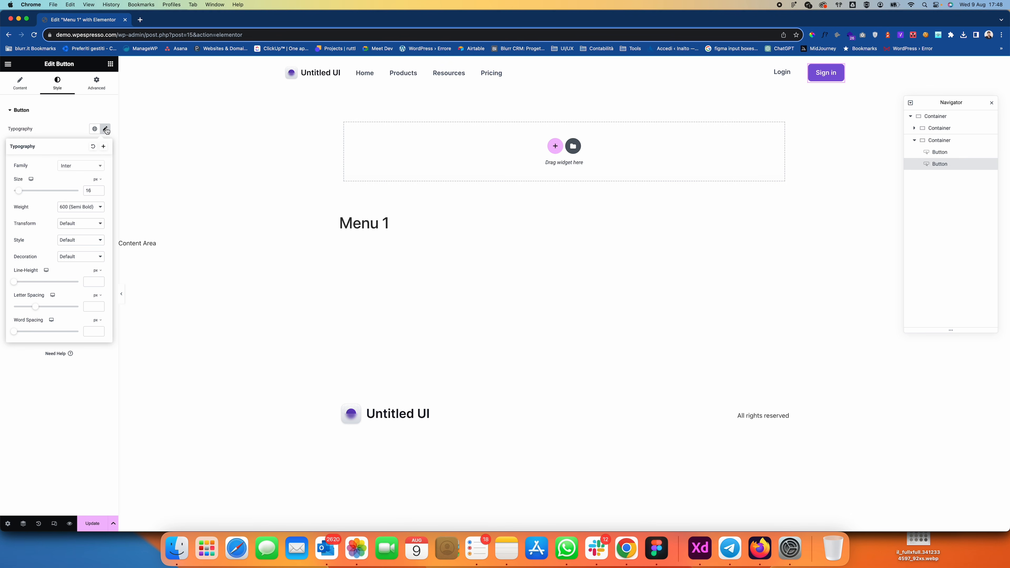
pyautogui.click(105, 129)
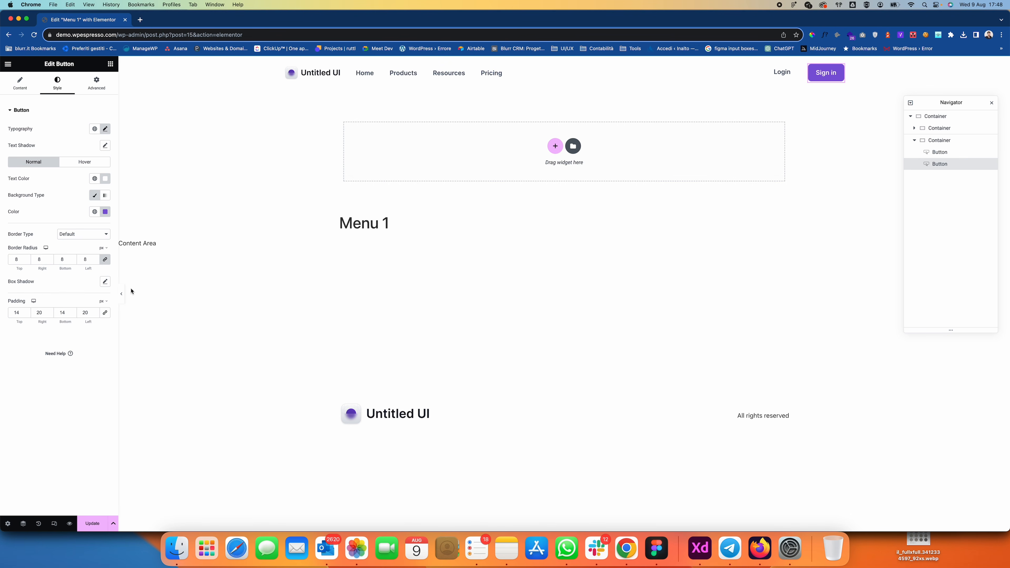
pyautogui.click(123, 294)
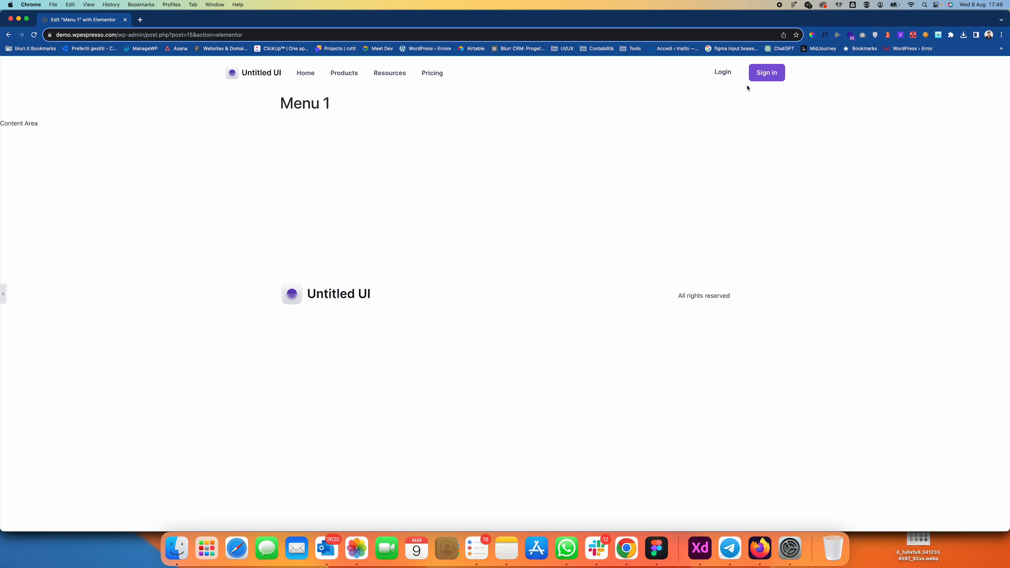
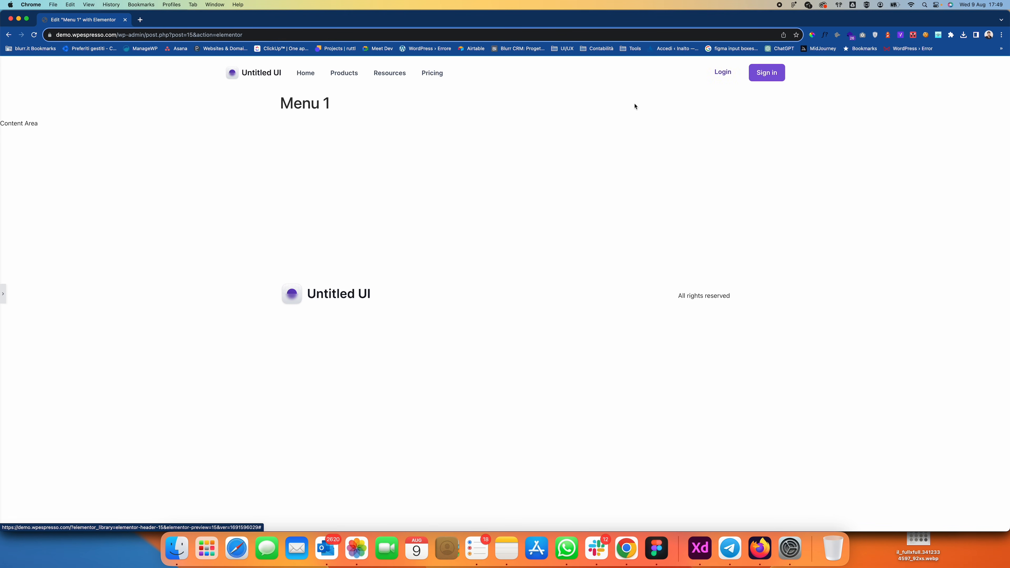
pyautogui.click(3, 295)
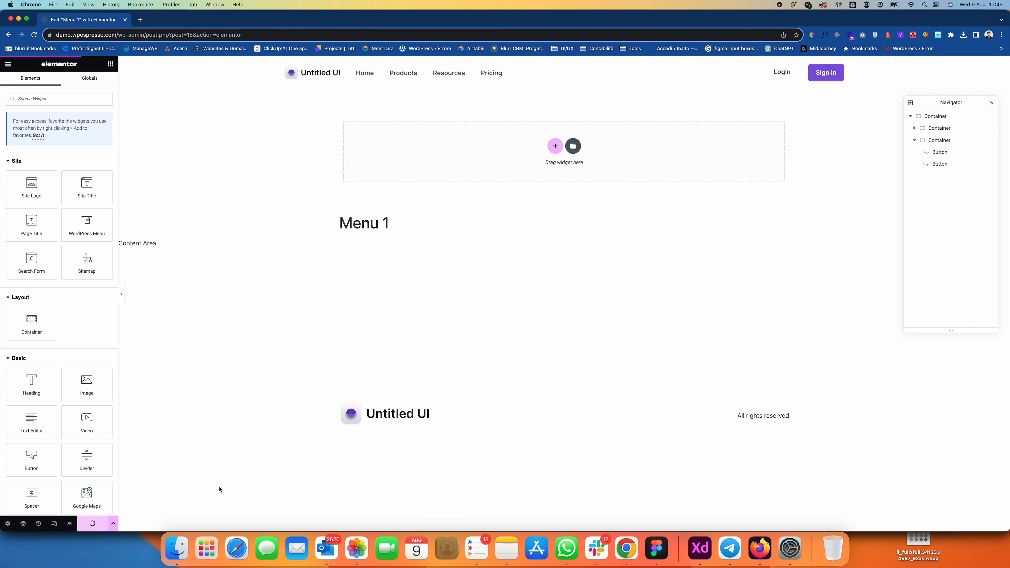
# Switch to Figma, look up the Dropdown header navigation's Gray/100 stroke style and copy its hex color F2F4F7.
pyautogui.press('super+Tab')
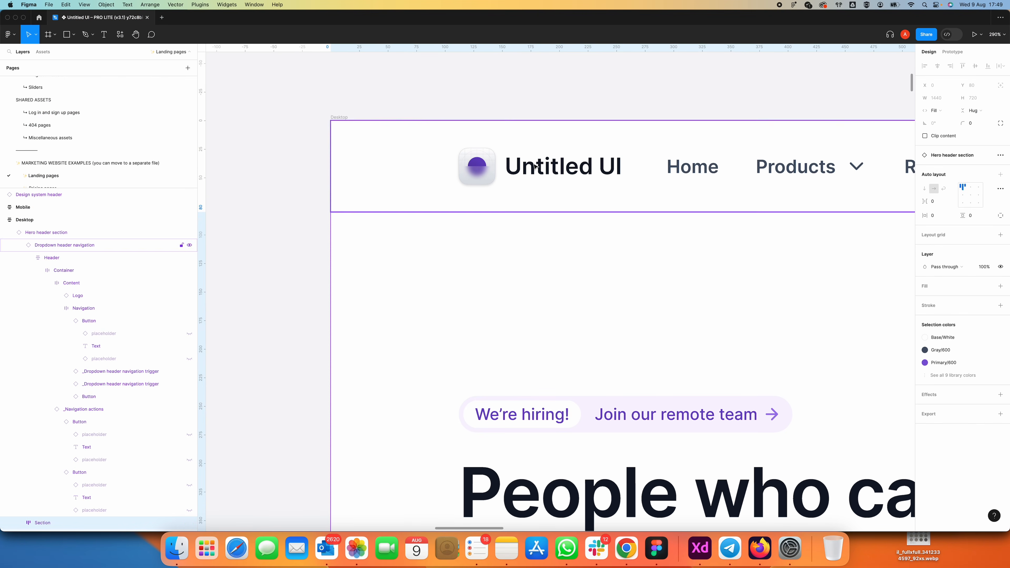
pyautogui.click(526, 88)
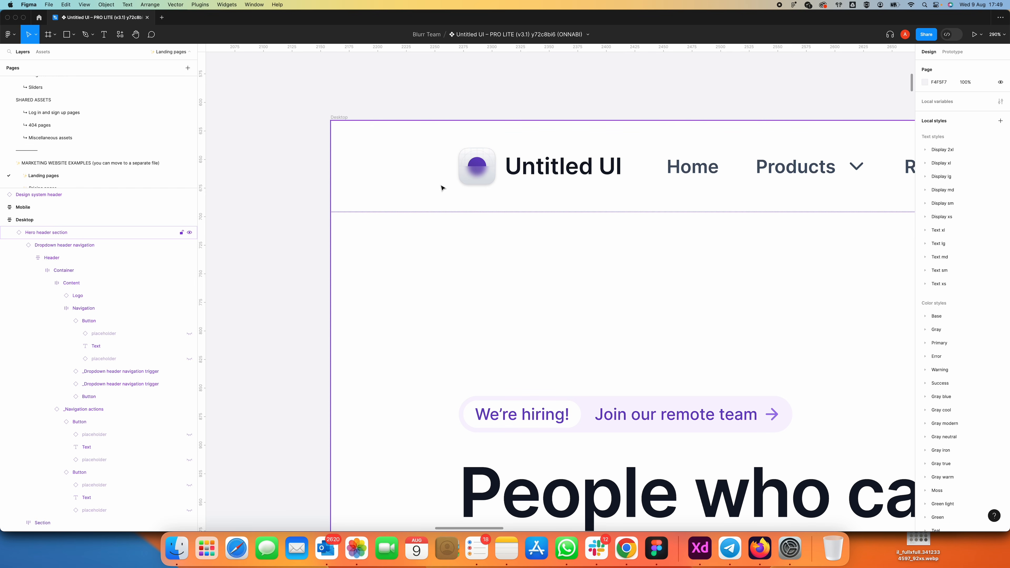
pyautogui.click(445, 167)
pyautogui.click(388, 208)
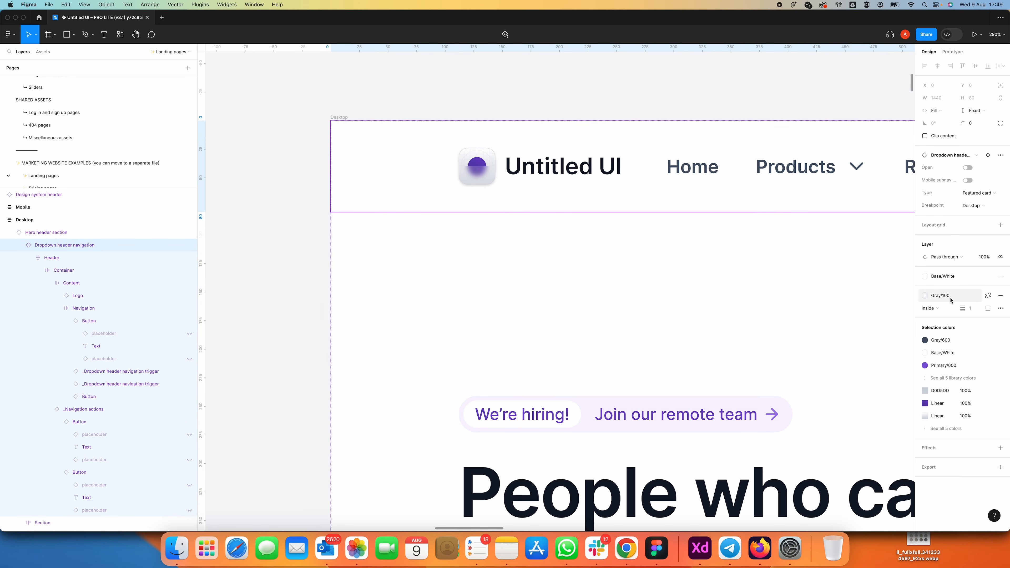
pyautogui.click(925, 295)
pyautogui.click(896, 408)
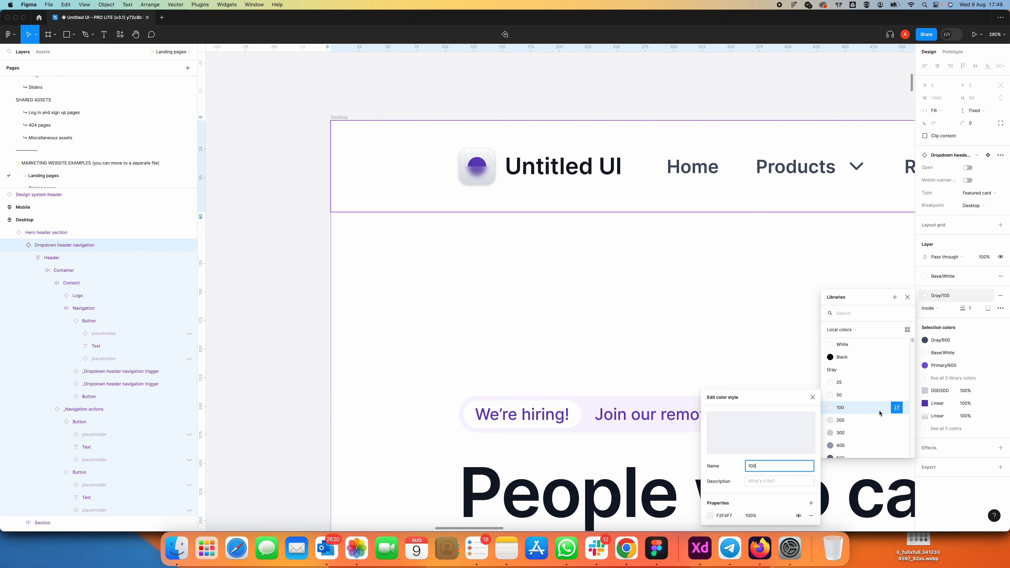
pyautogui.click(724, 516)
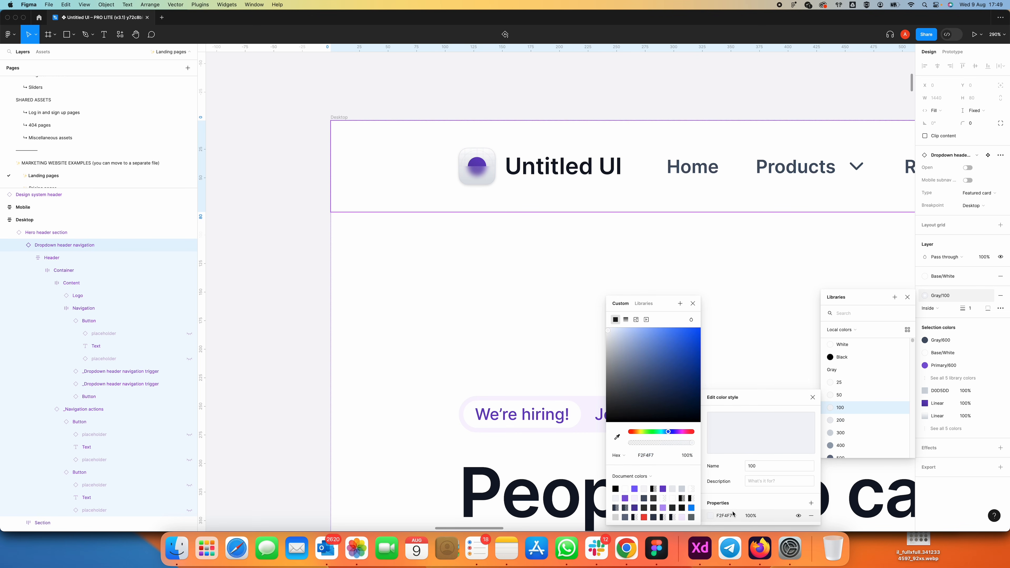
pyautogui.click(734, 517)
pyautogui.press('super+c')
# Measure the spacing between the header's inner container and the edges of the header in Figma.
pyautogui.click(660, 399)
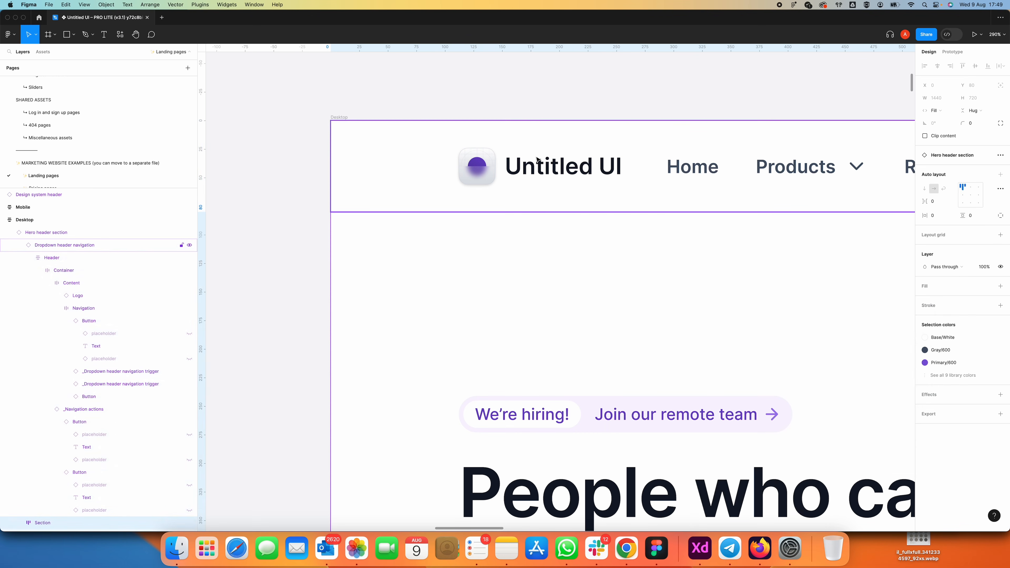
pyautogui.tripleClick(536, 157)
pyautogui.press('alt')
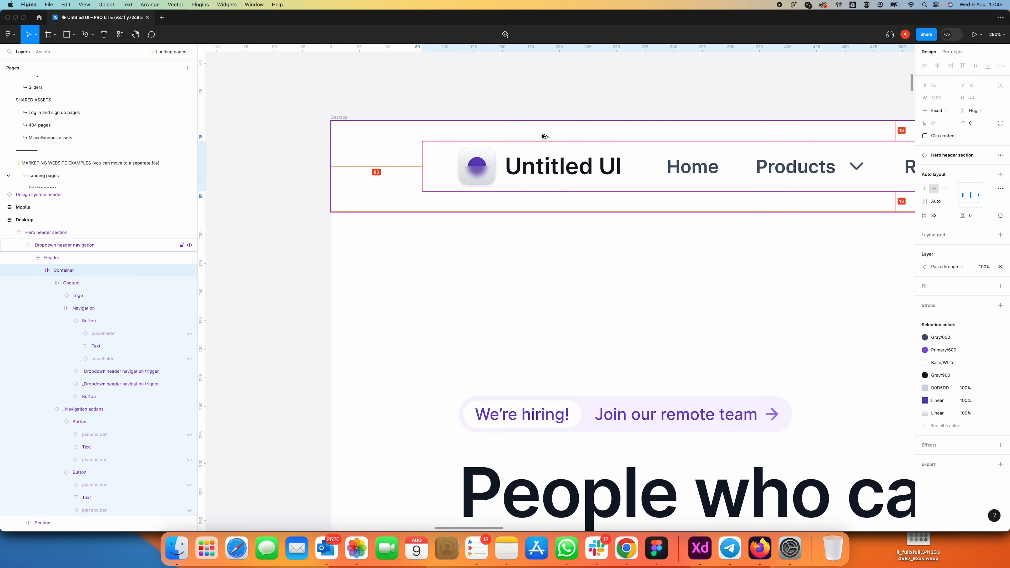
# Switch to the Elementor editor and give the outer header container a Solid border with border radius 0, 0, 1, 0 px.
pyautogui.press('super+Tab')
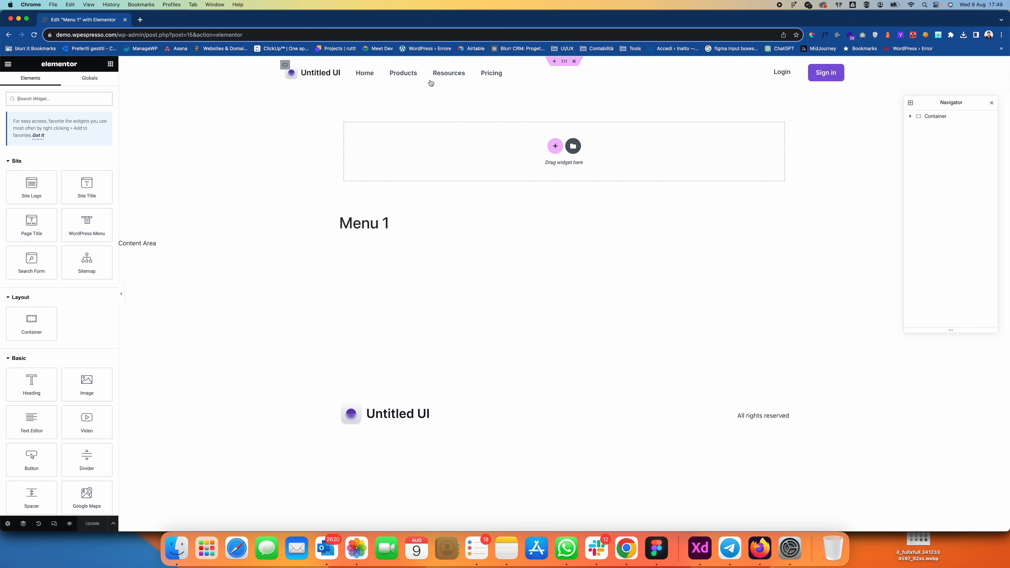
pyautogui.click(564, 66)
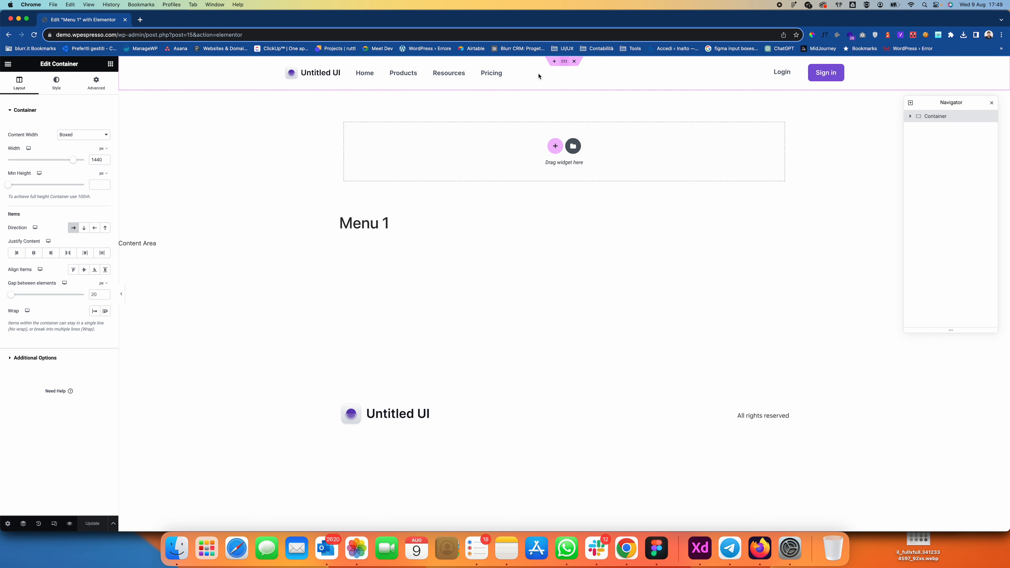
pyautogui.click(56, 90)
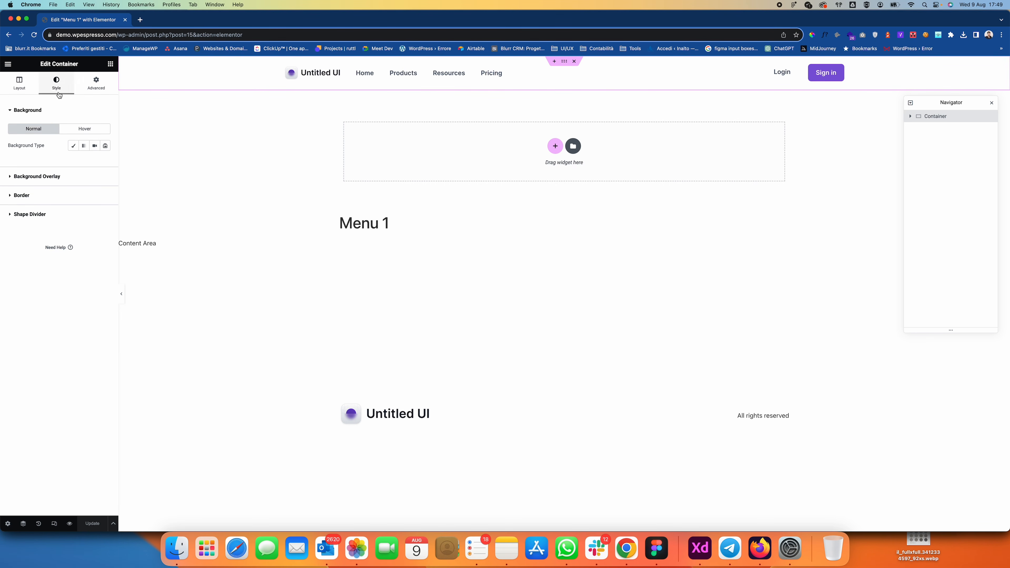
pyautogui.click(39, 199)
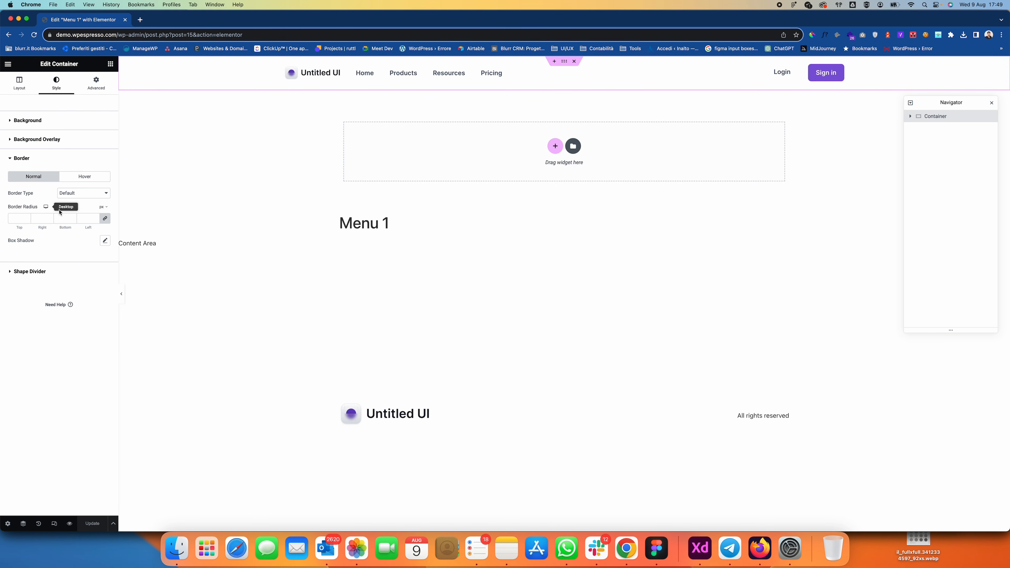
pyautogui.click(105, 218)
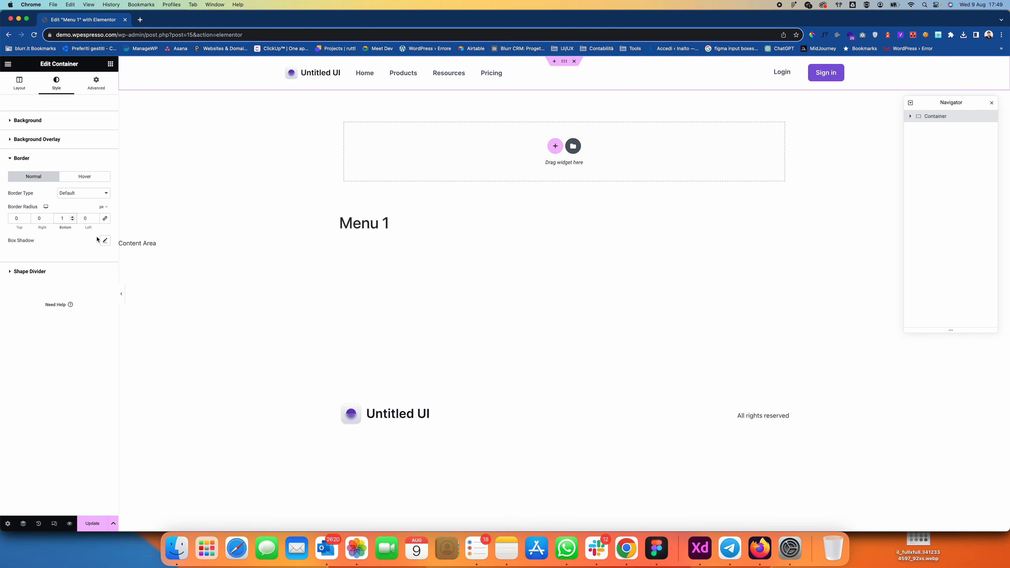
pyautogui.click(77, 195)
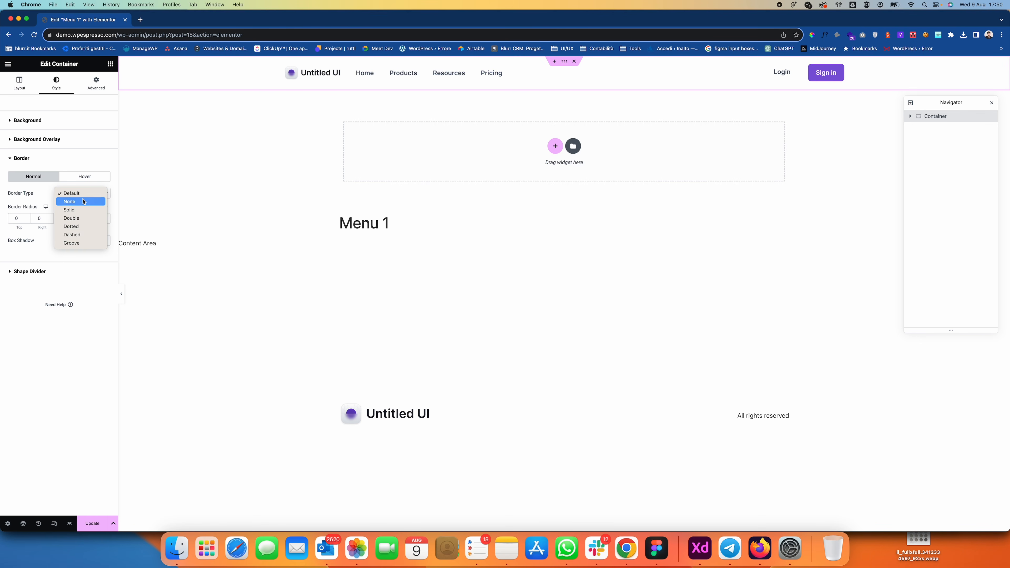
pyautogui.click(76, 210)
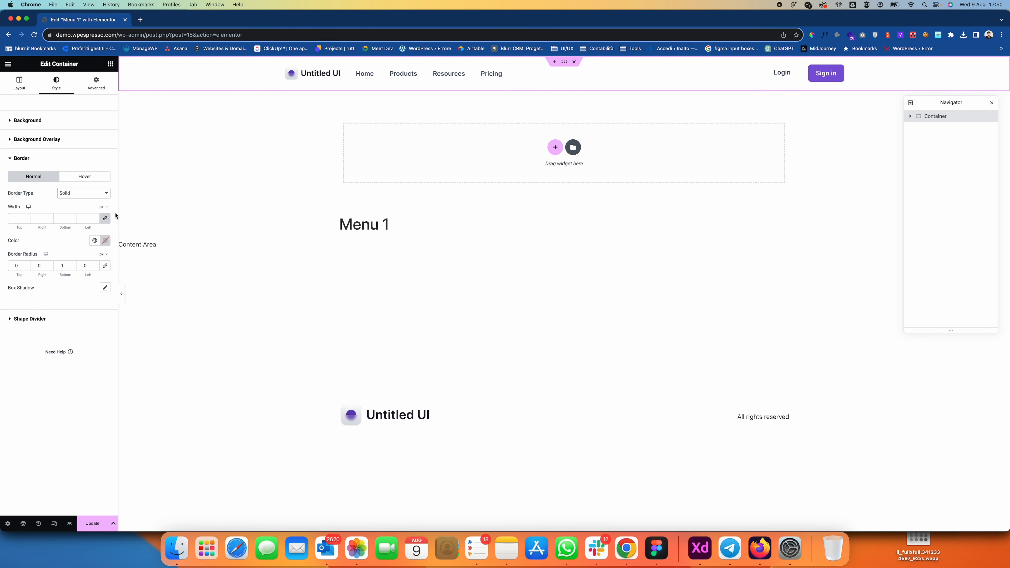
# Set the header container's border color to the copied F2F4F7 and check the header without the editing panel.
pyautogui.click(106, 241)
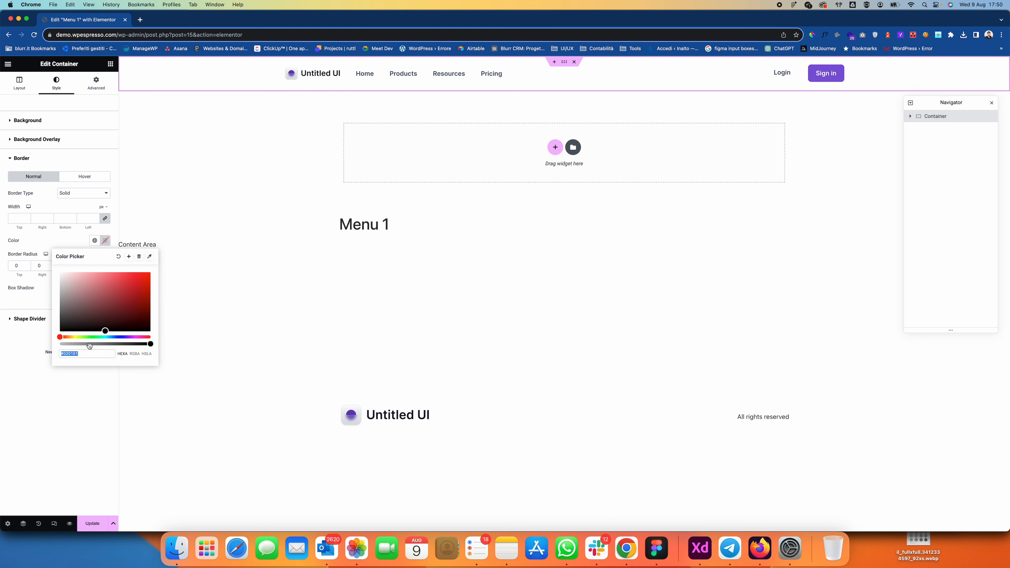
pyautogui.moveTo(88, 354); pyautogui.dragTo(66, 354)
pyautogui.press('super+v')
pyautogui.click(114, 246)
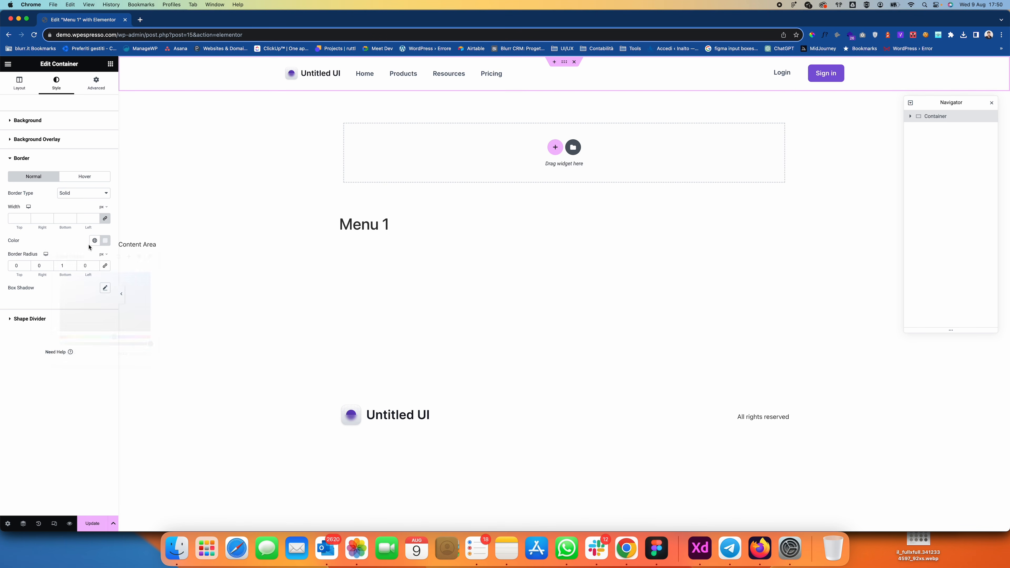
pyautogui.click(123, 293)
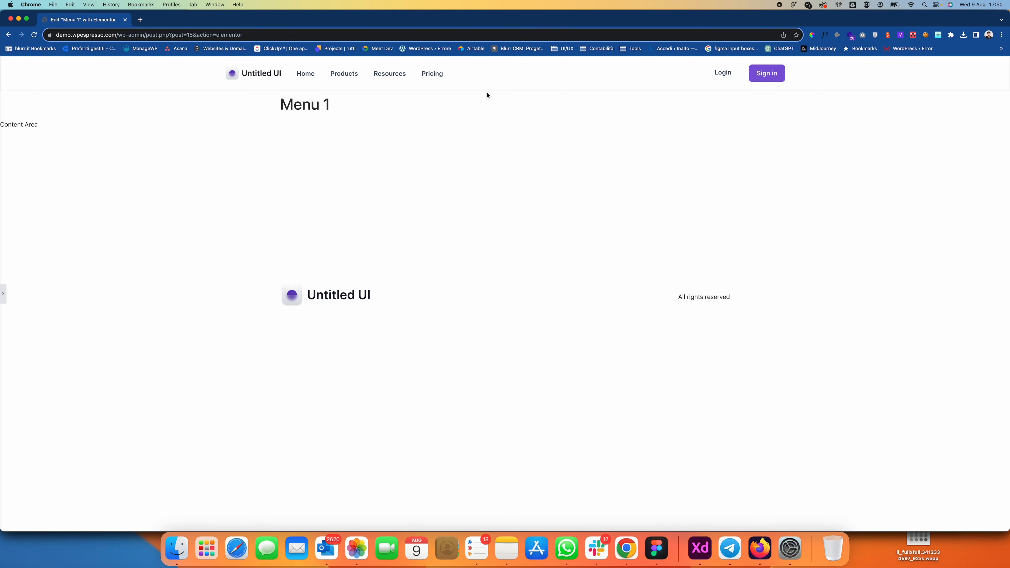
pyautogui.click(4, 301)
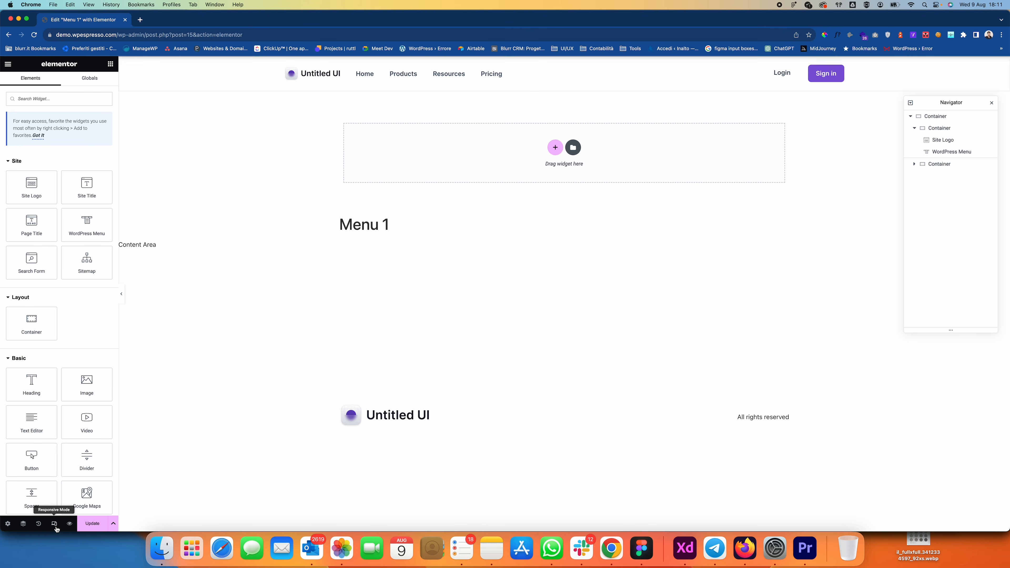
# Enter responsive mode at tablet size and turn on Full Width for the WordPress Menu's mobile dropdown.
pyautogui.click(55, 526)
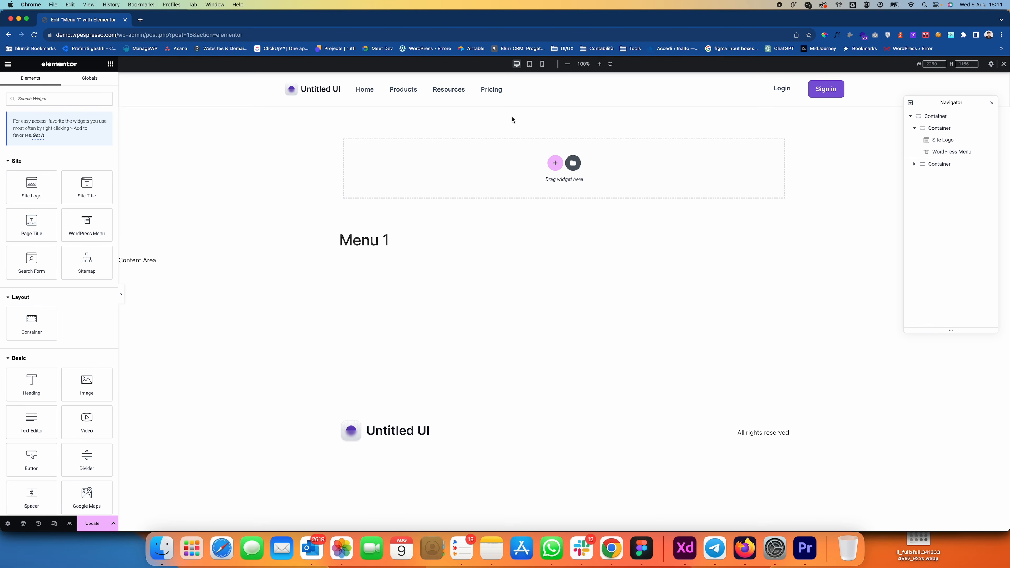
pyautogui.click(530, 64)
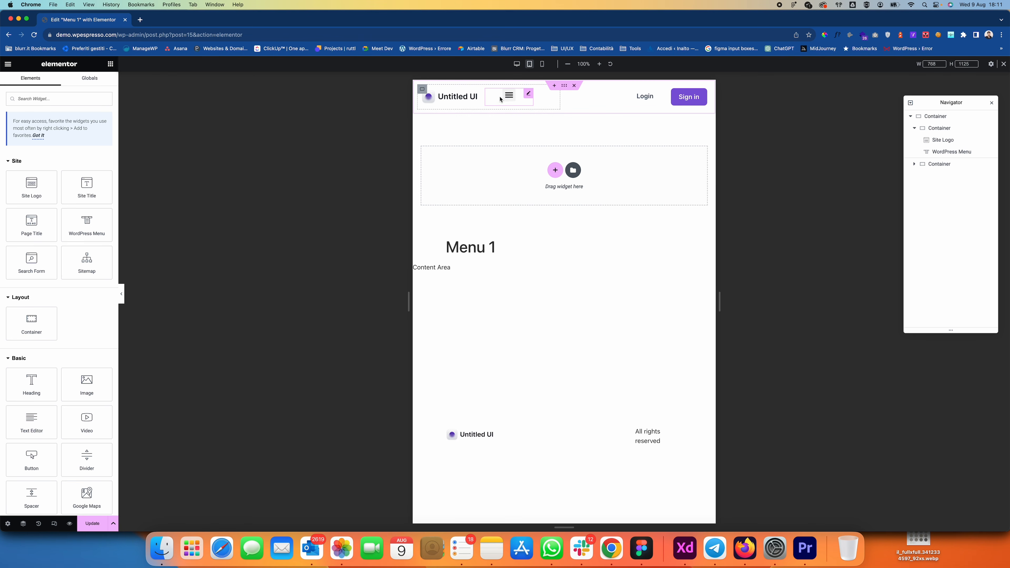
pyautogui.click(527, 95)
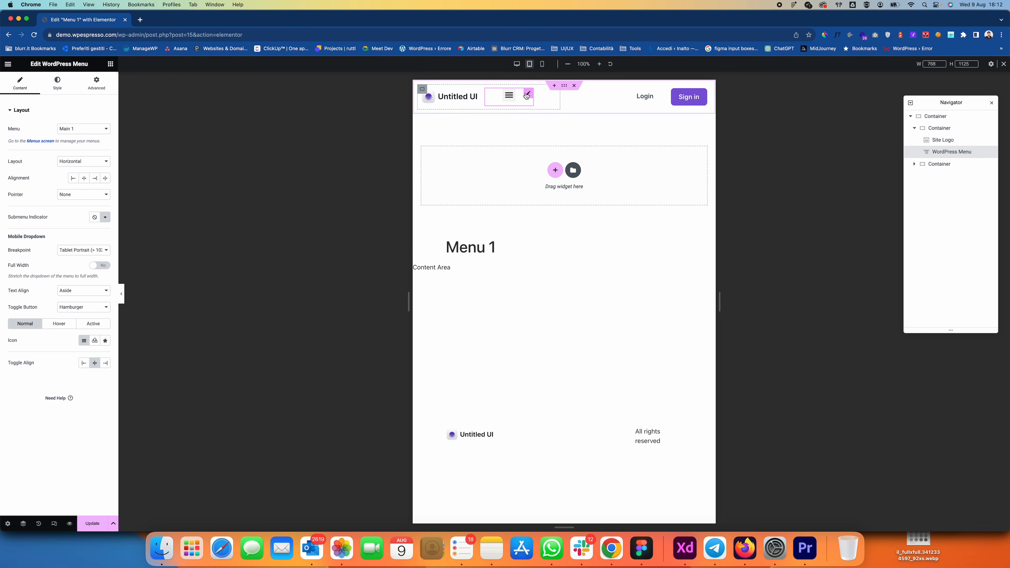
pyautogui.click(99, 265)
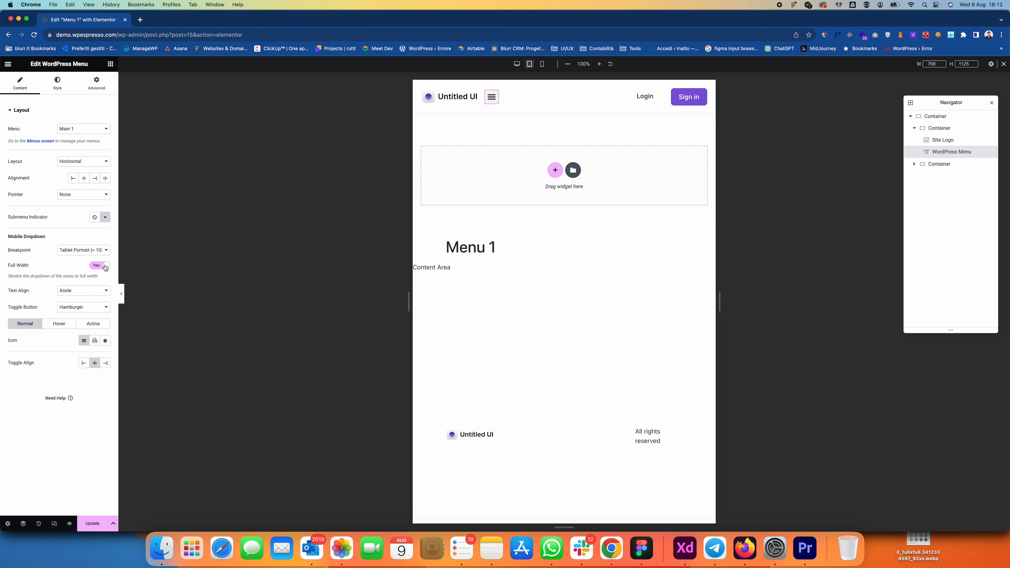
pyautogui.click(96, 83)
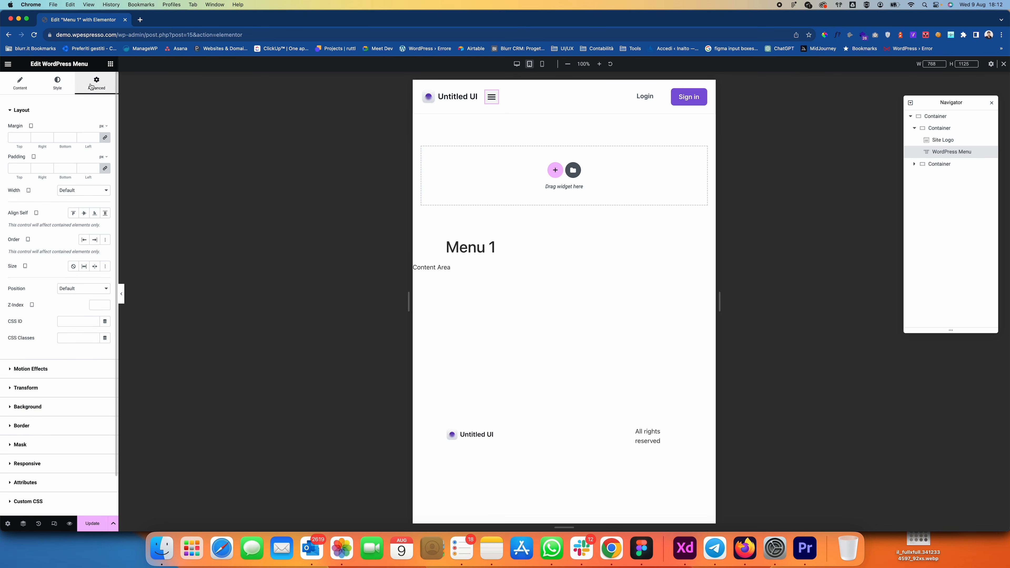
pyautogui.click(84, 213)
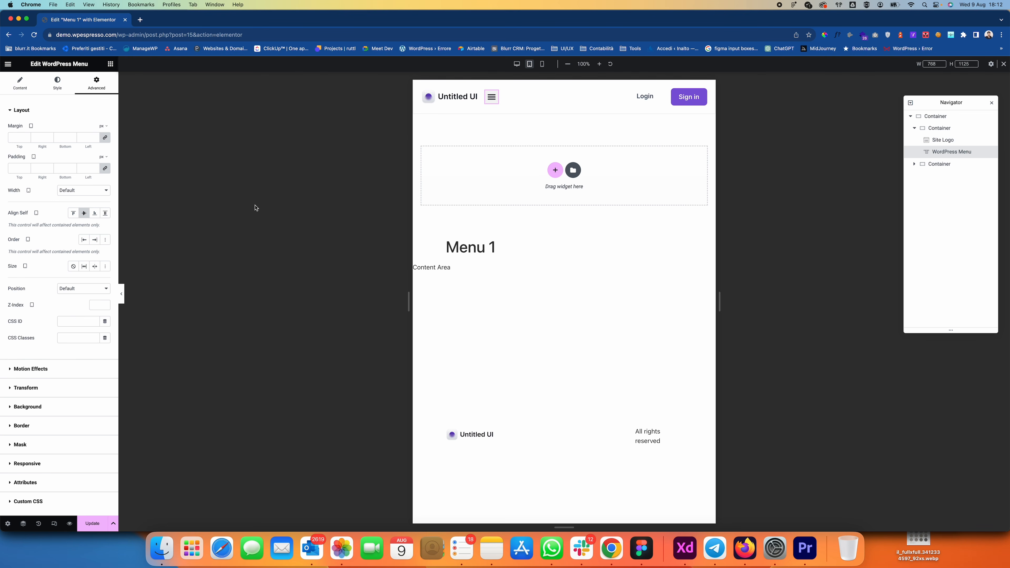
pyautogui.click(489, 105)
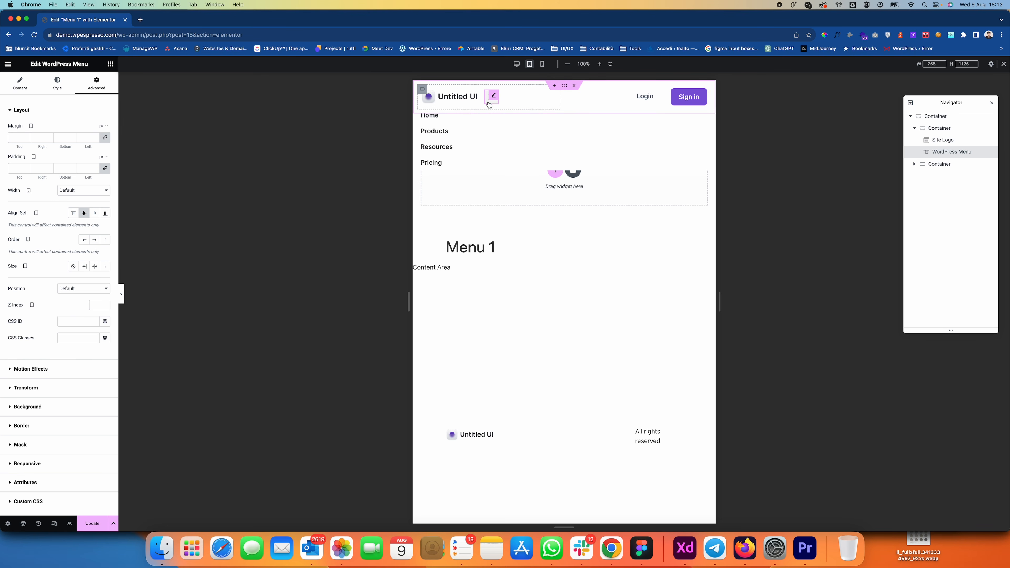
pyautogui.click(489, 104)
pyautogui.click(490, 104)
pyautogui.click(489, 105)
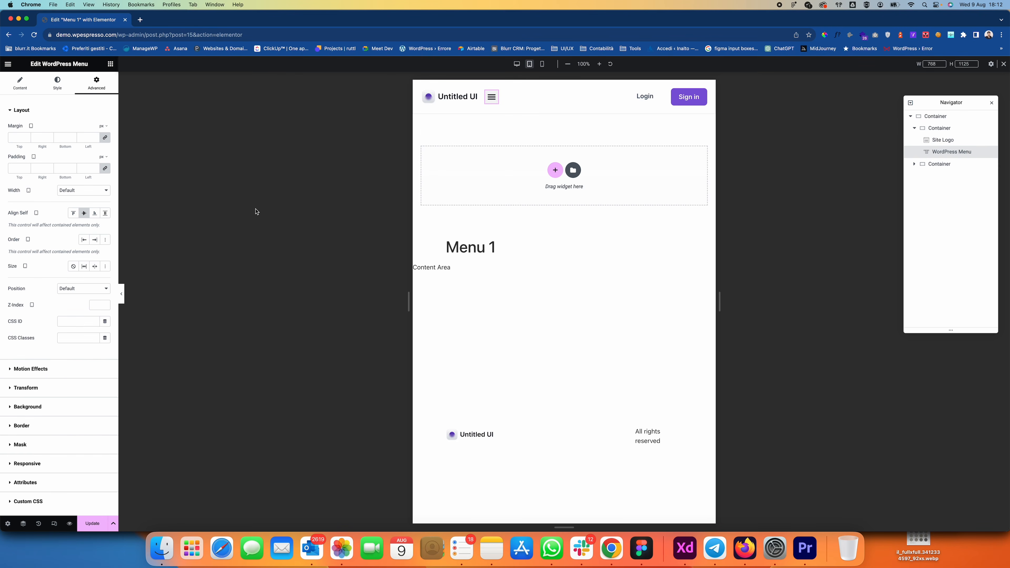
# Preview the tablet header without the editing panel, expanding and collapsing the hamburger menu to examine its entries.
pyautogui.click(122, 294)
pyautogui.click(432, 99)
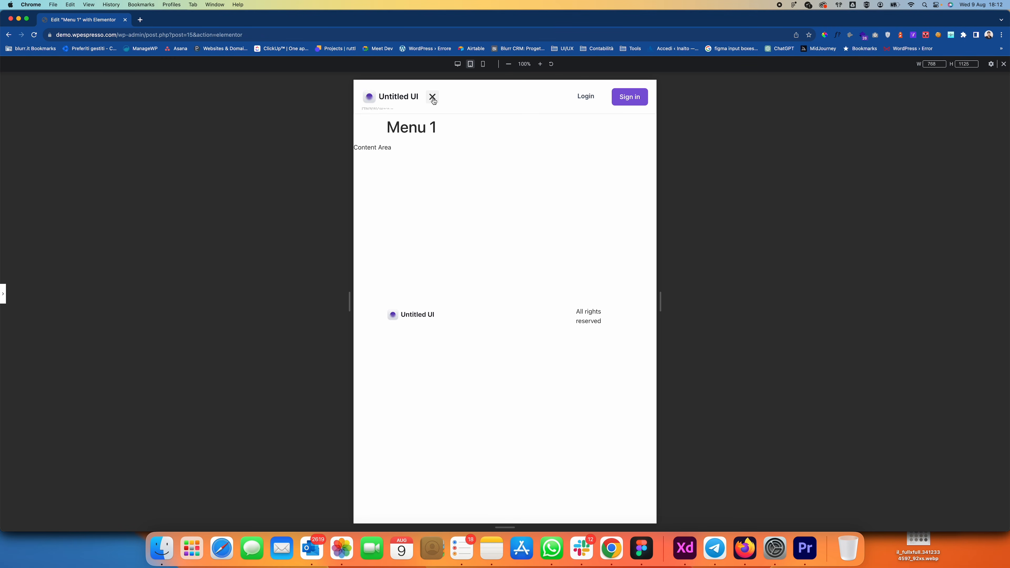
pyautogui.click(433, 100)
pyautogui.click(433, 100)
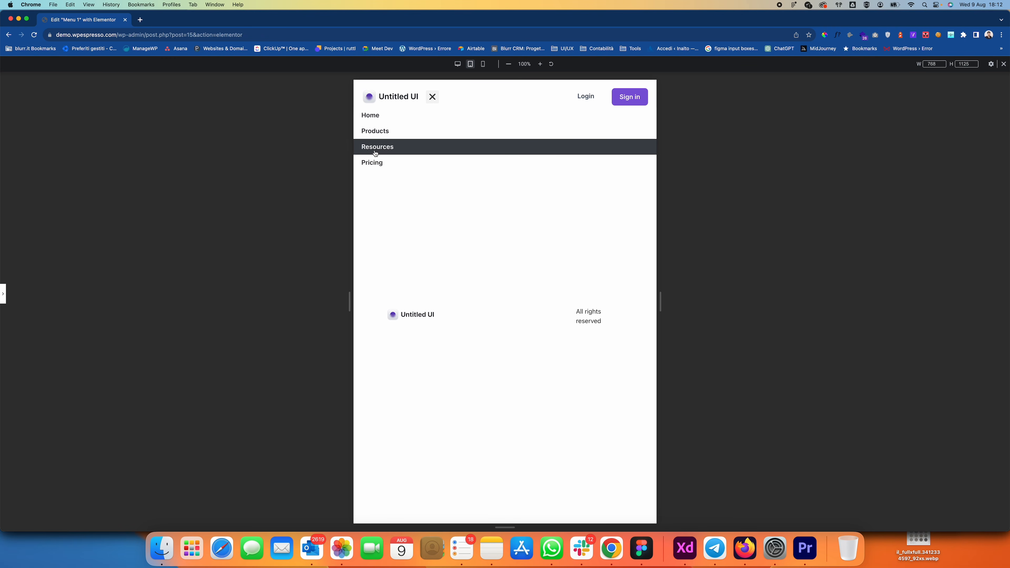
pyautogui.click(432, 98)
pyautogui.click(4, 294)
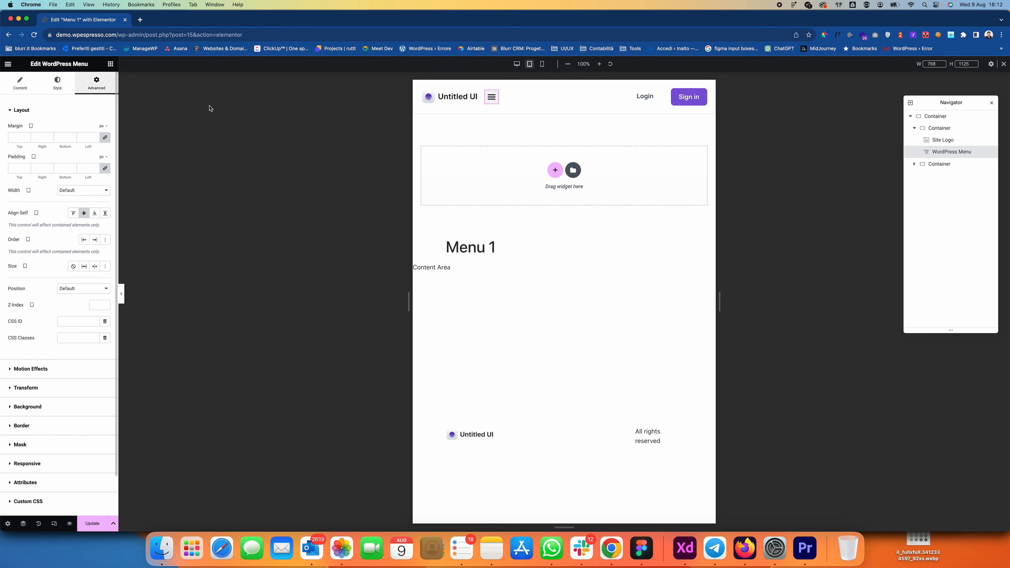
# Copy the WordPress Menu widget and paste it into the container holding the Login and Sign in buttons.
pyautogui.rightClick(496, 103)
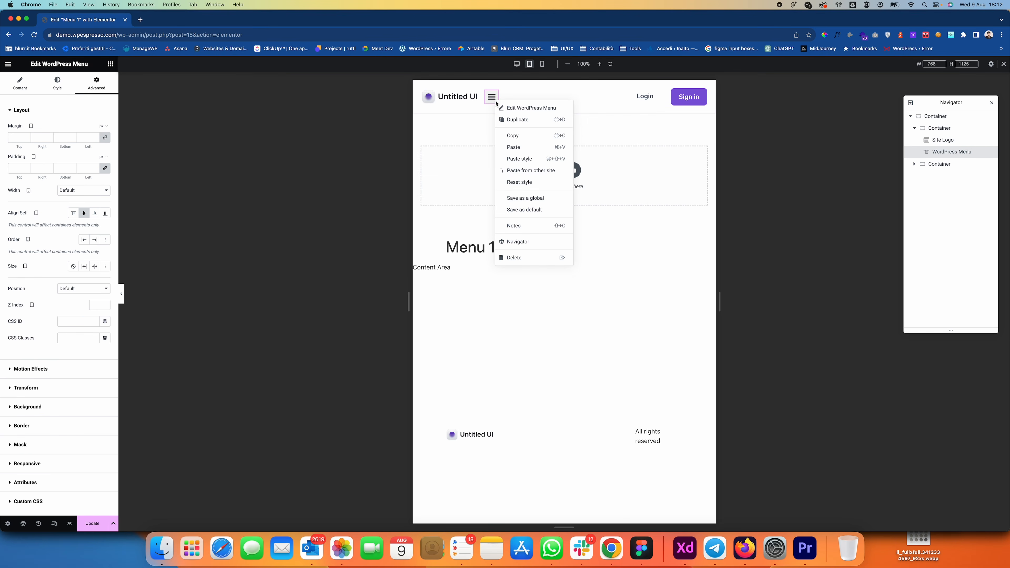
pyautogui.click(513, 137)
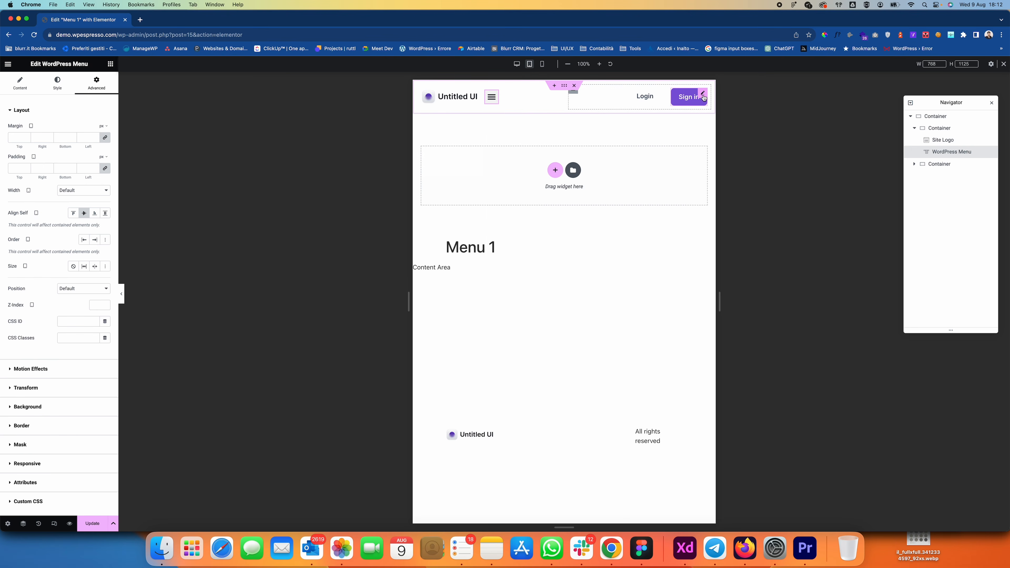
pyautogui.click(575, 97)
pyautogui.rightClick(575, 97)
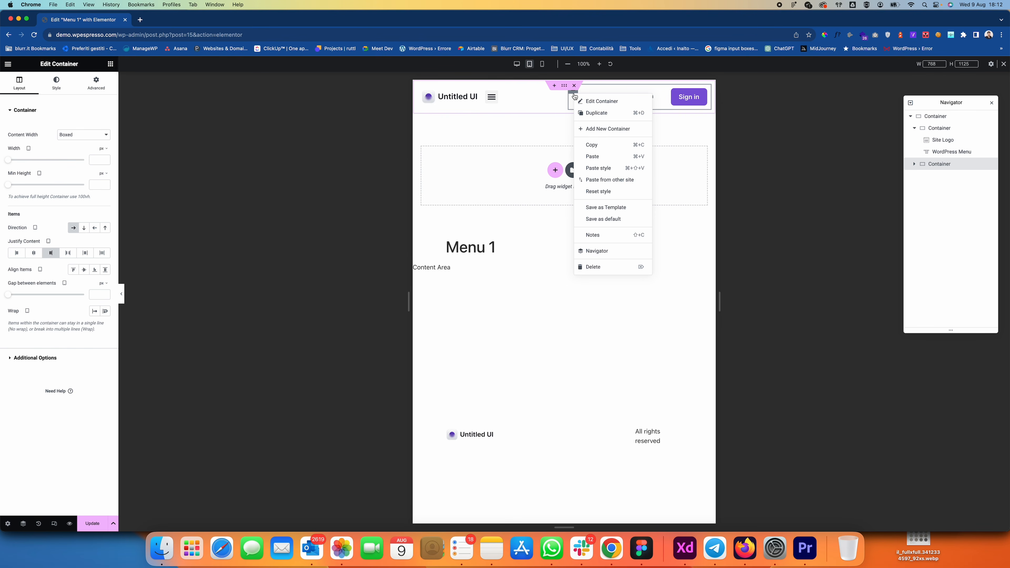
pyautogui.click(596, 159)
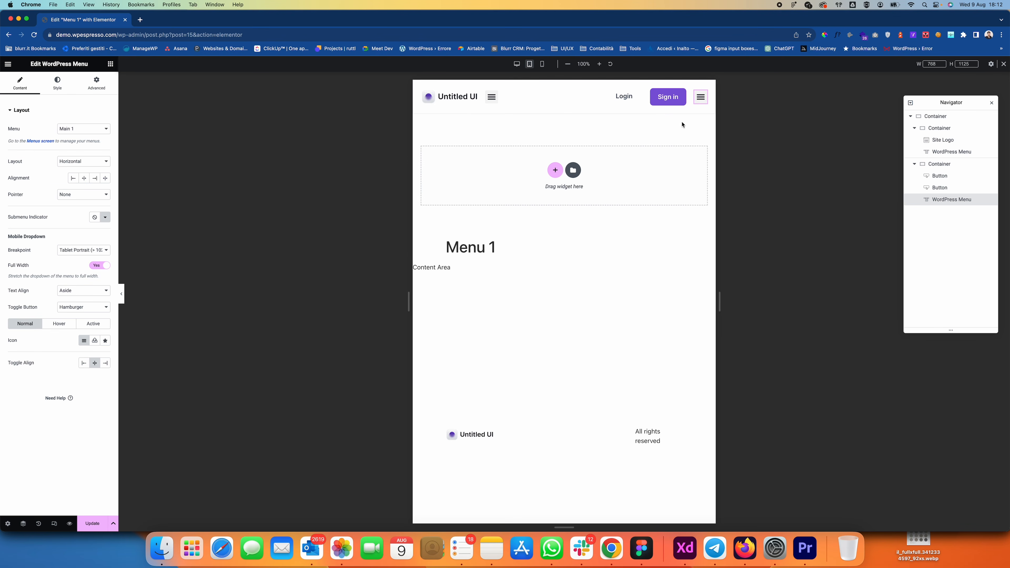
# Set the pasted menu's mobile dropdown Text Align to Center and test the dropdown in the tablet preview.
pyautogui.click(701, 105)
pyautogui.click(704, 102)
pyautogui.click(70, 290)
pyautogui.click(92, 300)
pyautogui.click(698, 105)
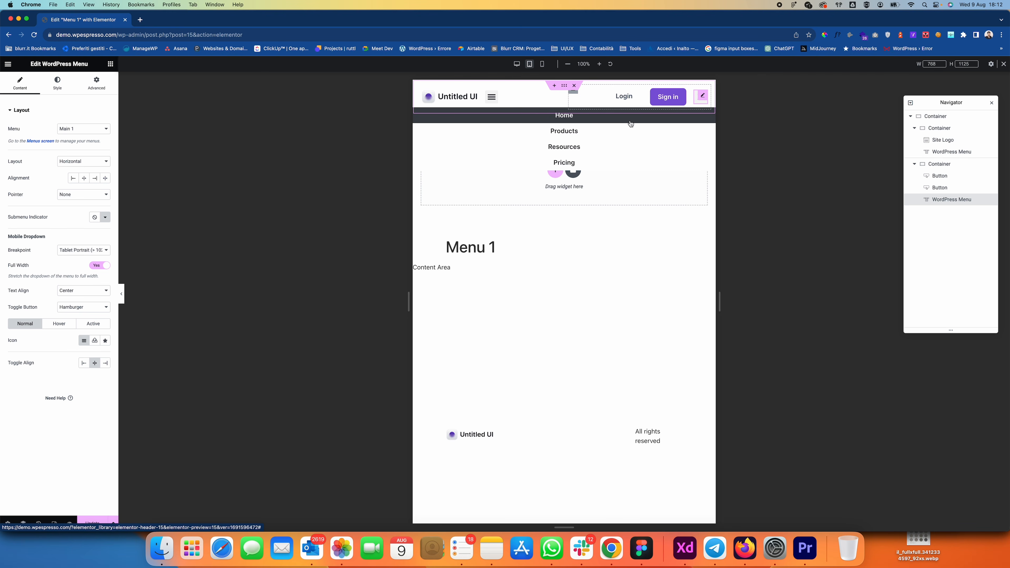
pyautogui.click(698, 105)
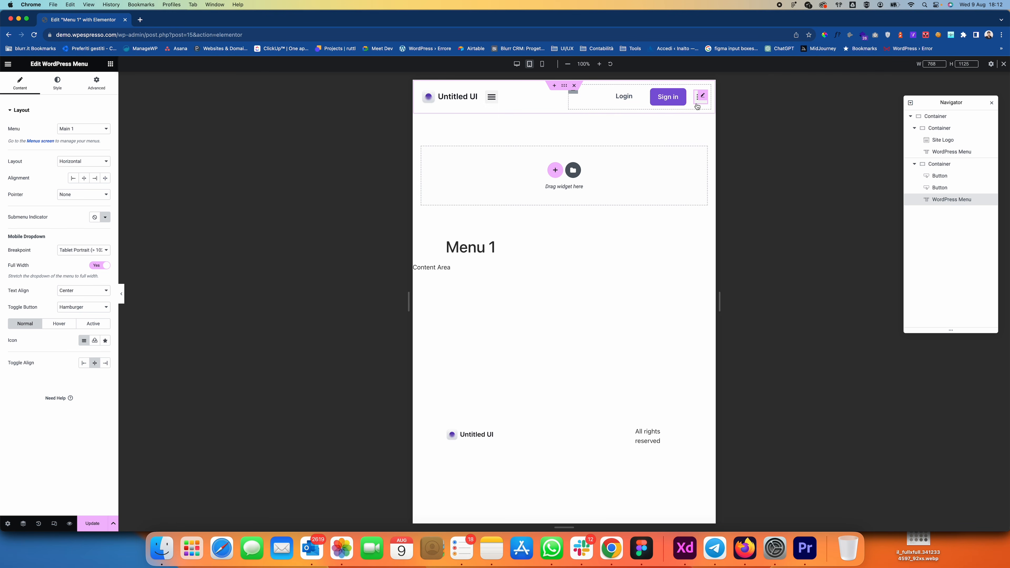
# Set the WordPress Menu beside the site logo to hide on tablet portrait and mobile portrait.
pyautogui.click(698, 106)
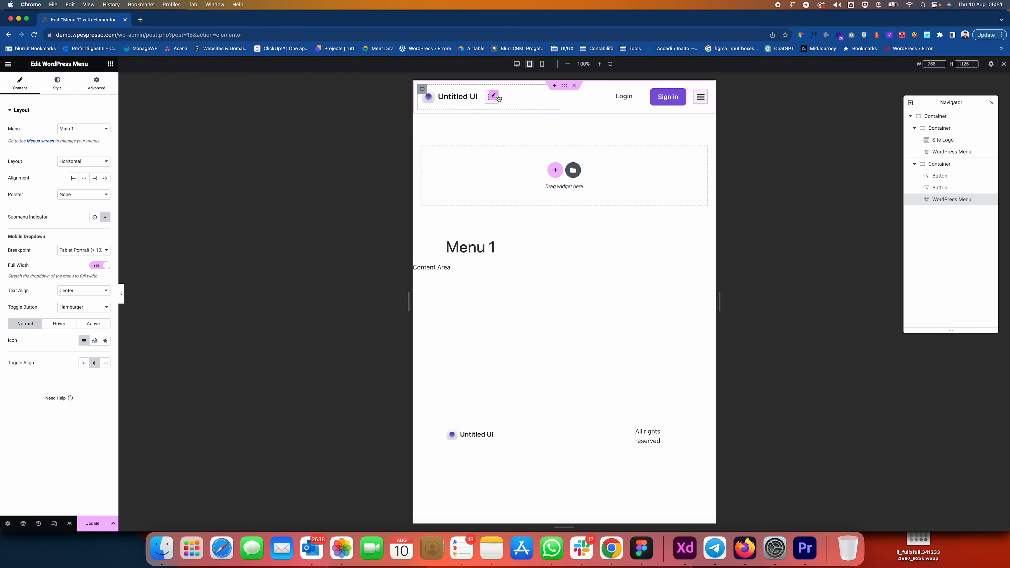
pyautogui.click(492, 97)
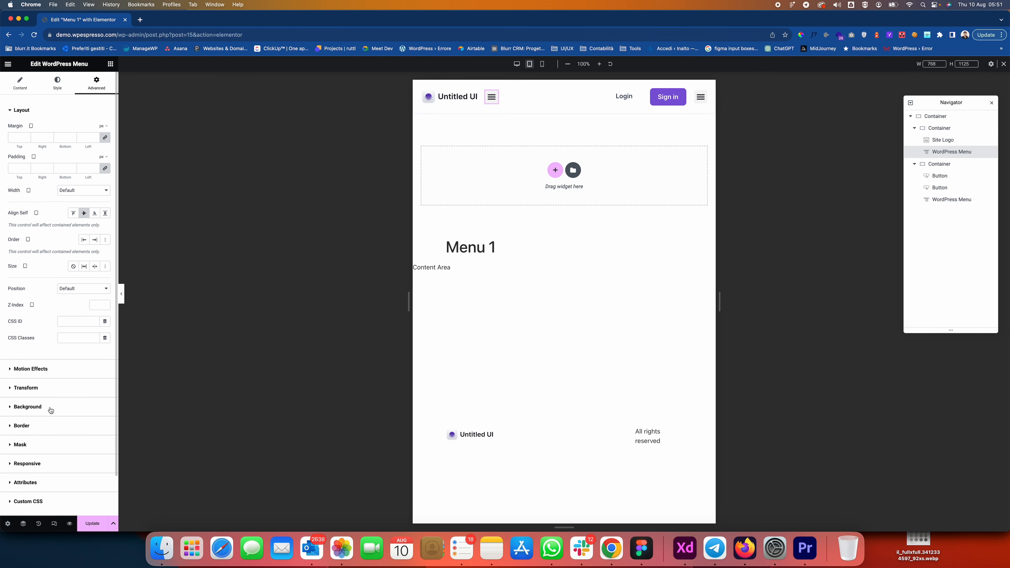
pyautogui.click(45, 464)
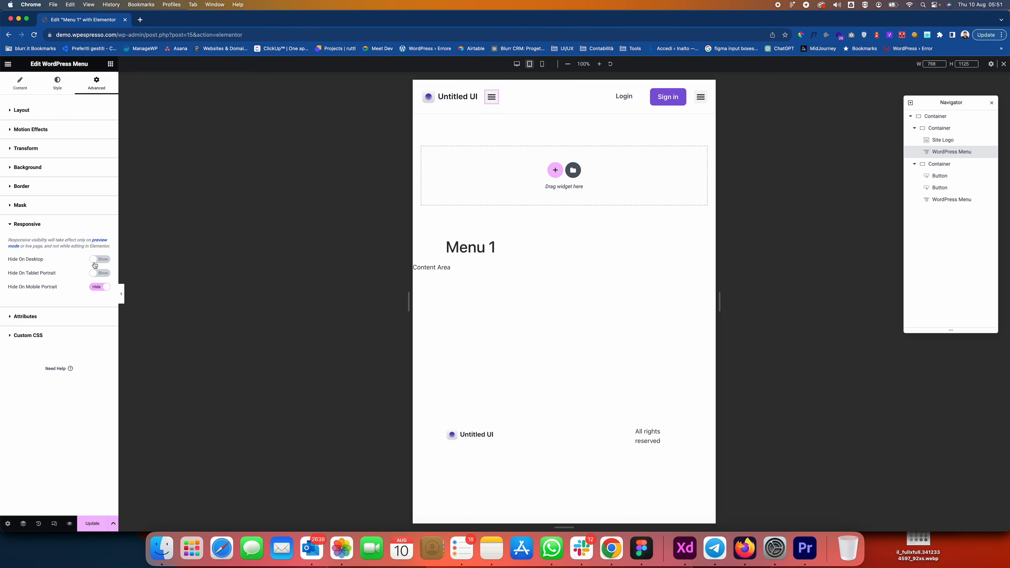
pyautogui.click(97, 289)
pyautogui.click(96, 291)
pyautogui.click(97, 274)
# In the mobile view, set the Content Width of both the logo container and the buttons container to Full Width.
pyautogui.click(542, 65)
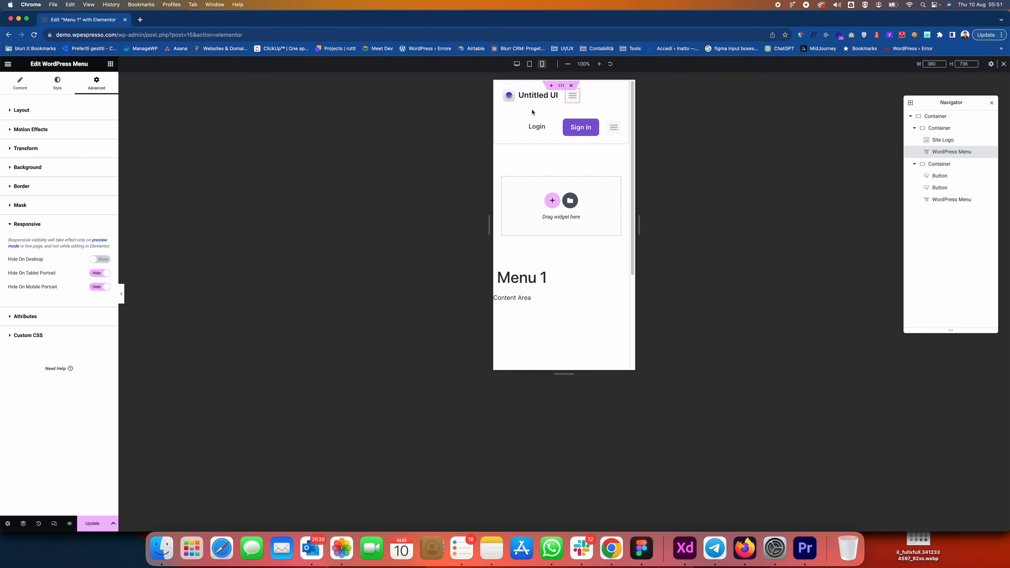
pyautogui.click(502, 91)
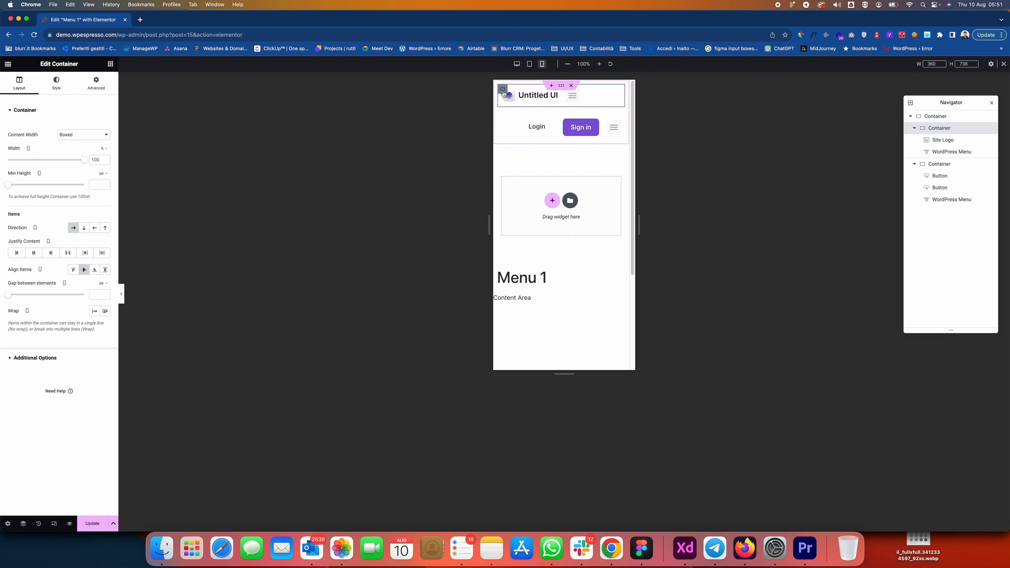
pyautogui.click(89, 136)
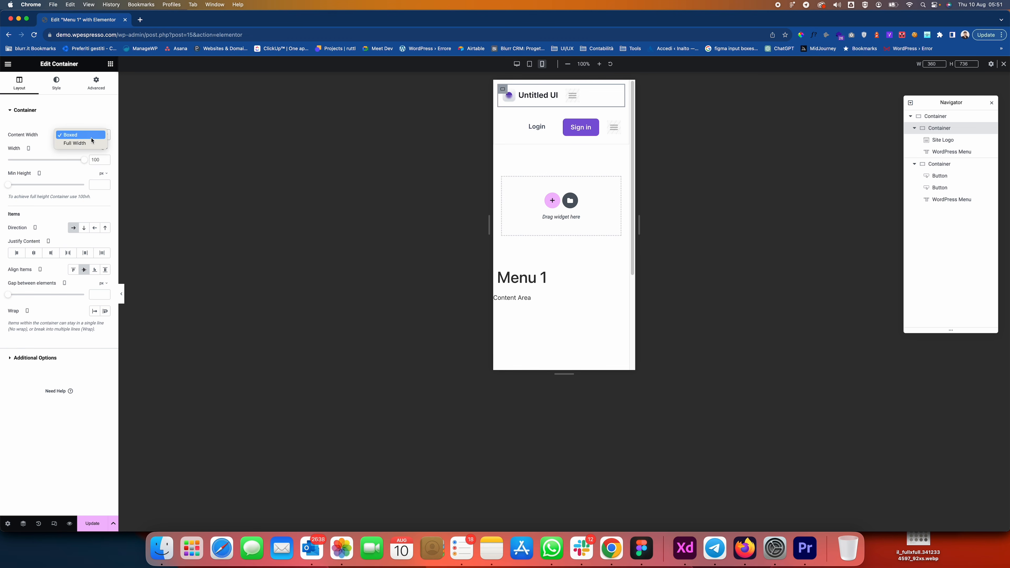
pyautogui.click(88, 144)
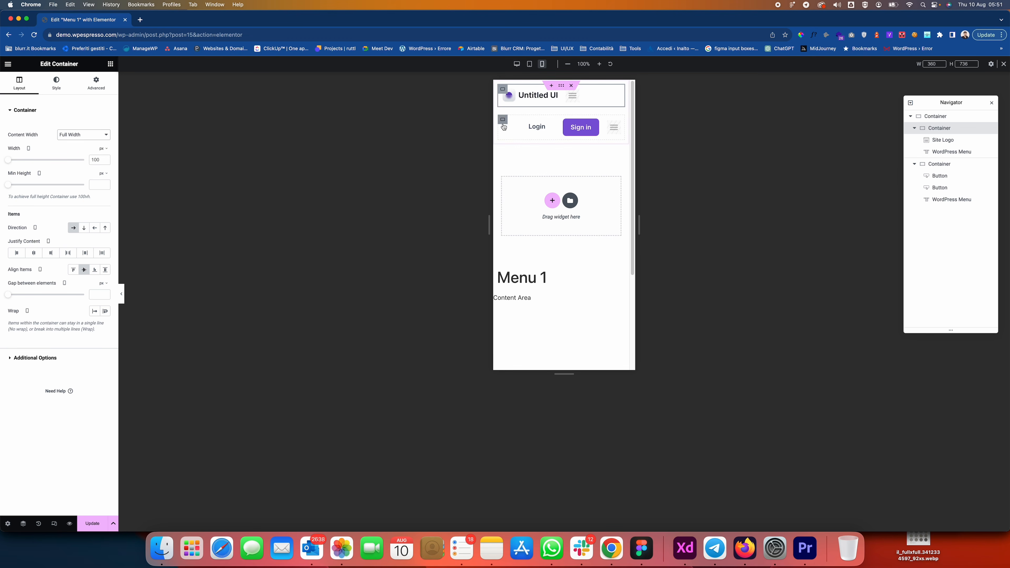
pyautogui.click(503, 119)
pyautogui.click(106, 138)
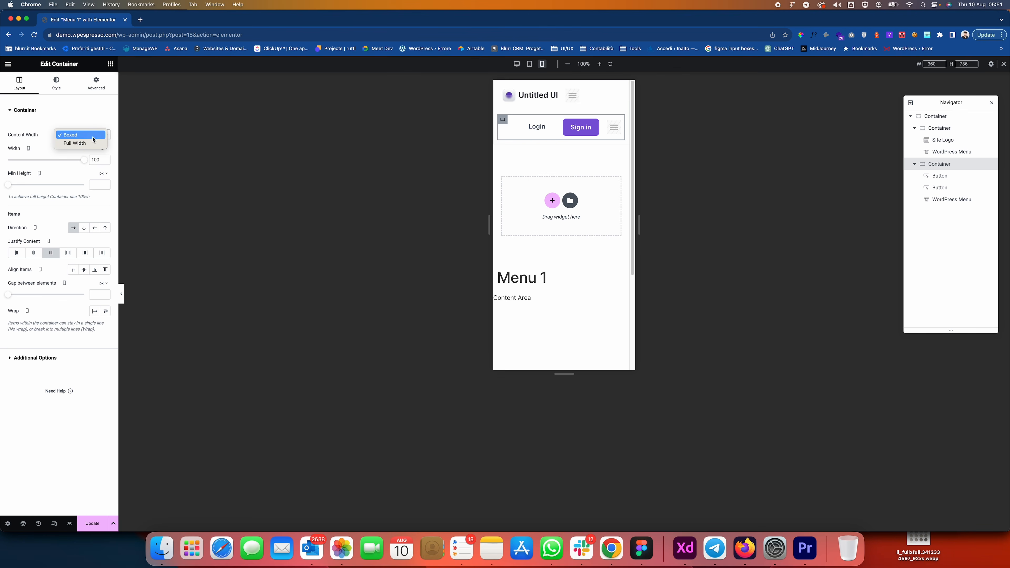
pyautogui.click(90, 144)
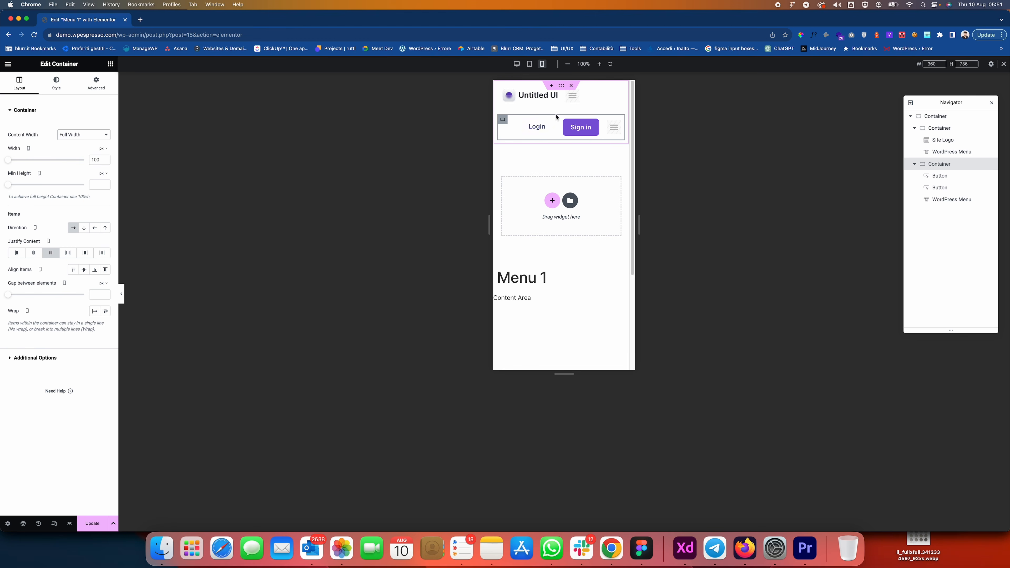
# Set the WordPress Menu beside the Sign in button to show on mobile portrait and hide on desktop, and check the logo menu's visibility settings.
pyautogui.click(617, 127)
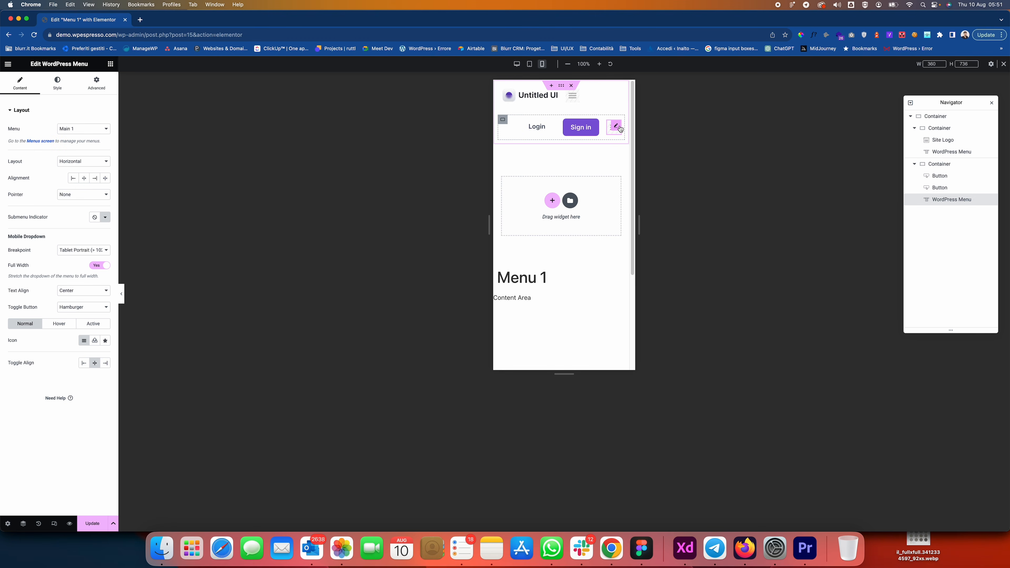
pyautogui.click(97, 84)
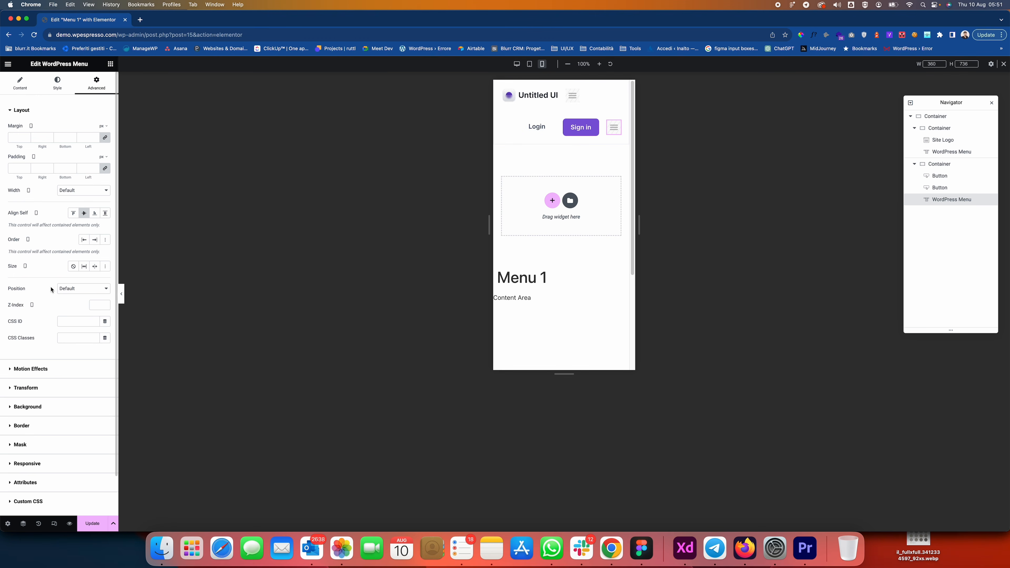
pyautogui.click(51, 463)
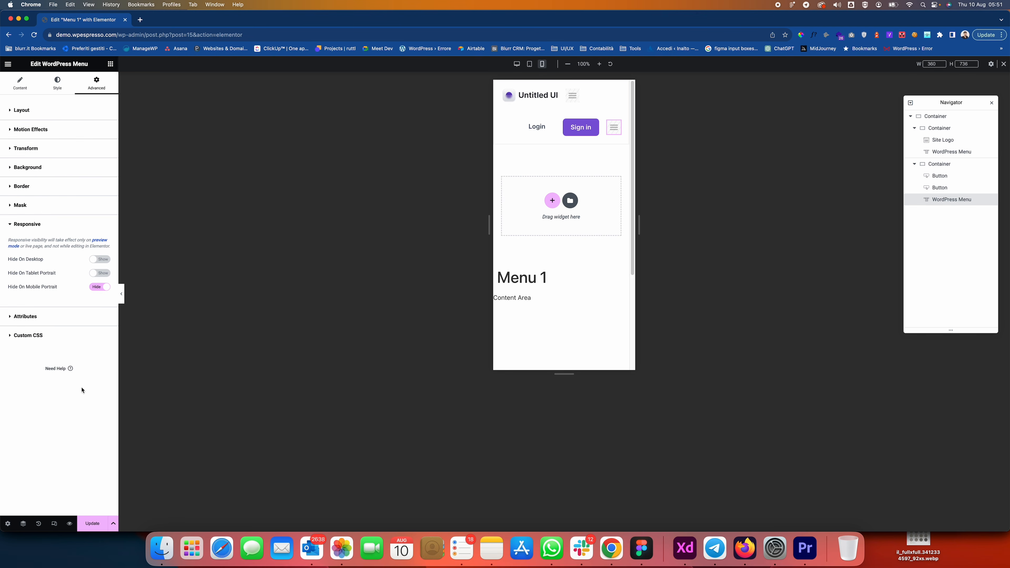
pyautogui.click(95, 290)
pyautogui.click(96, 264)
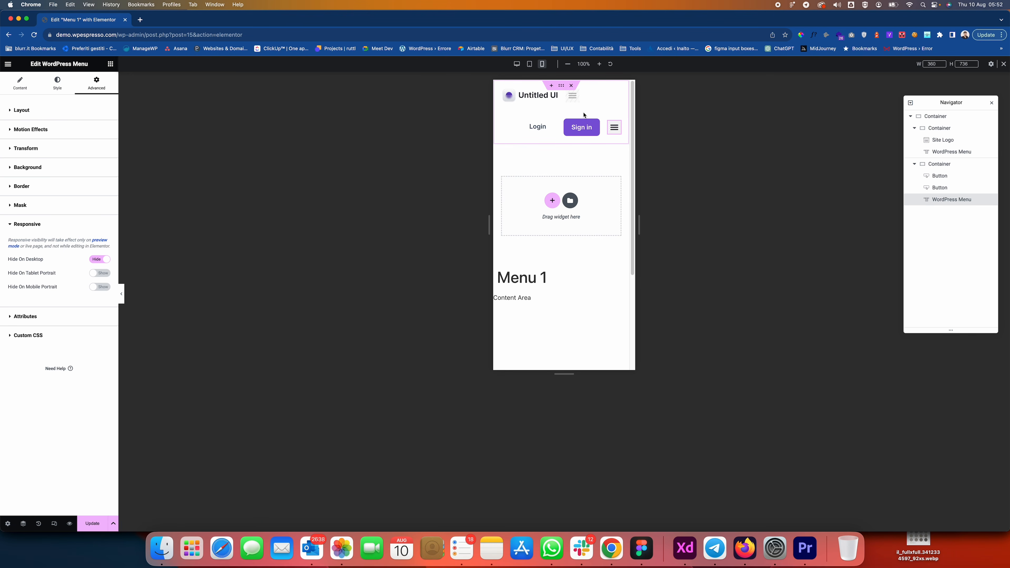
pyautogui.click(572, 95)
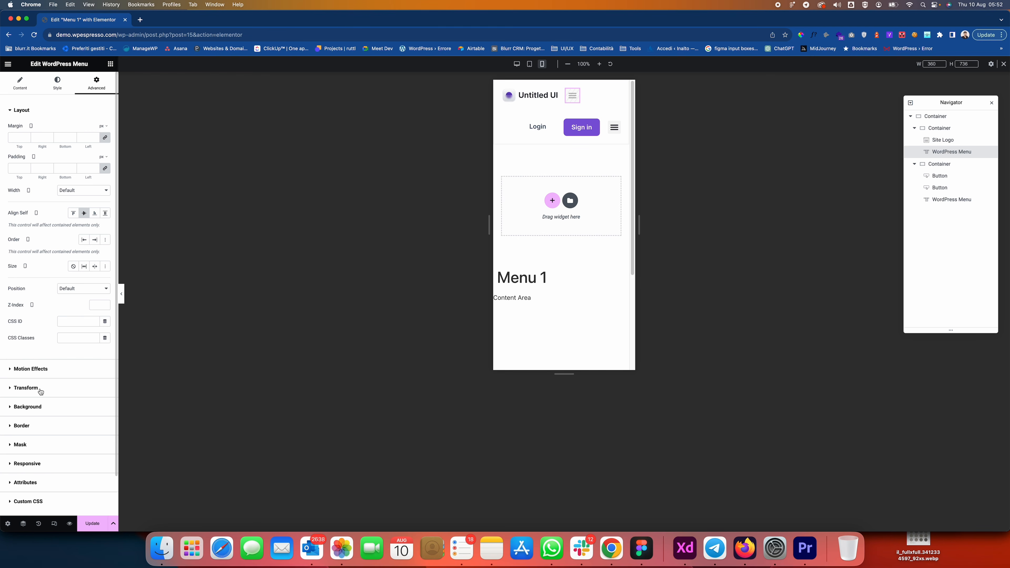
pyautogui.click(44, 464)
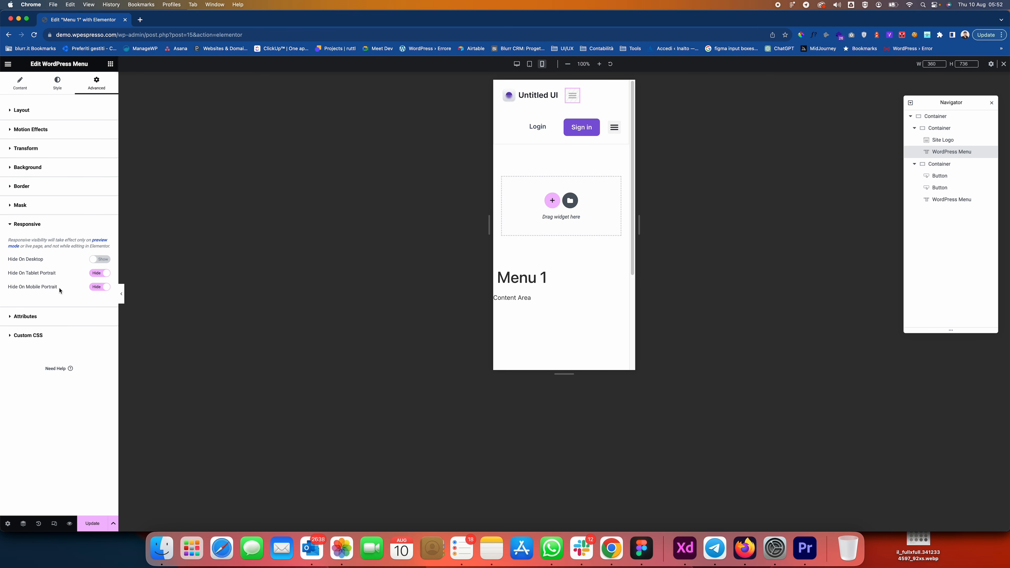
# Set the logo container's mobile width to 50%, using percent as the unit.
pyautogui.click(500, 103)
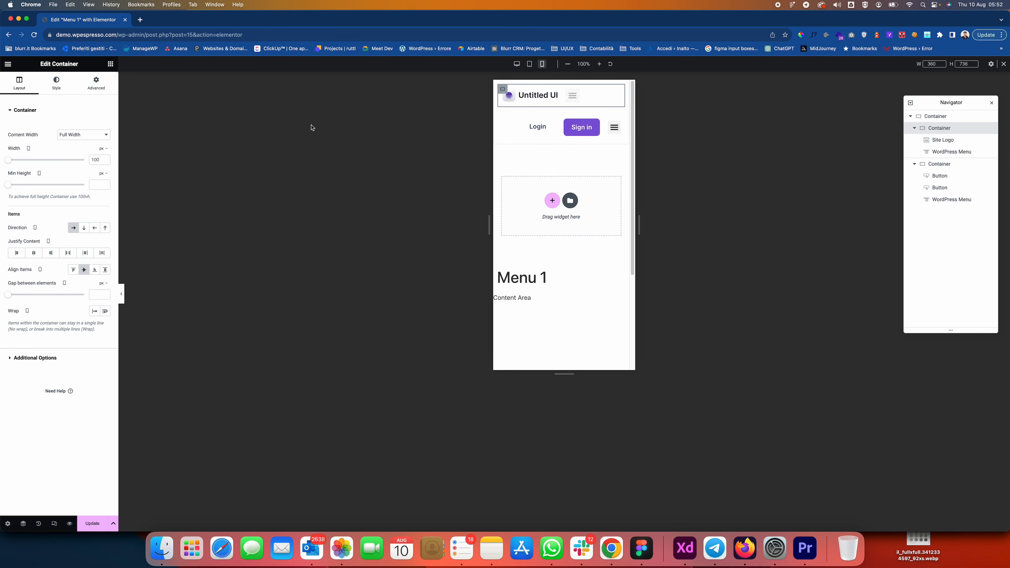
pyautogui.click(105, 149)
pyautogui.click(104, 158)
pyautogui.moveTo(83, 162); pyautogui.dragTo(46, 163)
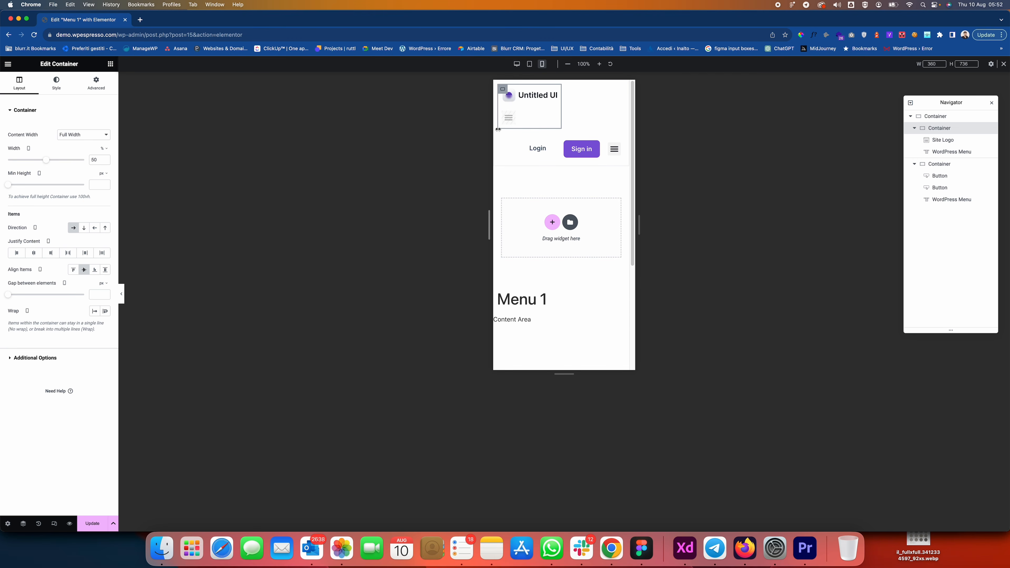
# Switch the buttons container's mobile width to percent and reduce it to 45%.
pyautogui.click(502, 143)
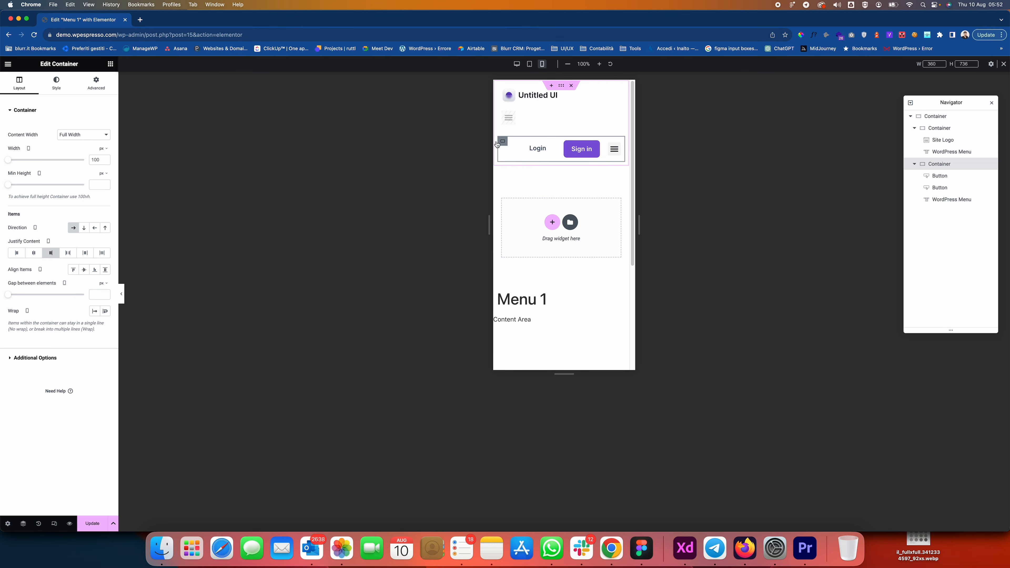
pyautogui.click(104, 149)
pyautogui.click(106, 166)
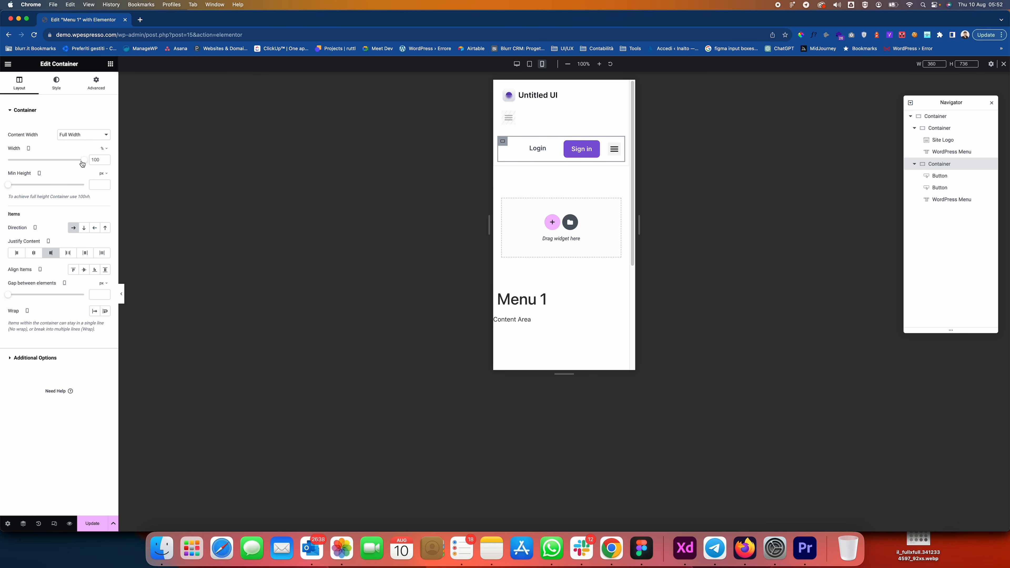
pyautogui.moveTo(83, 164); pyautogui.dragTo(45, 163)
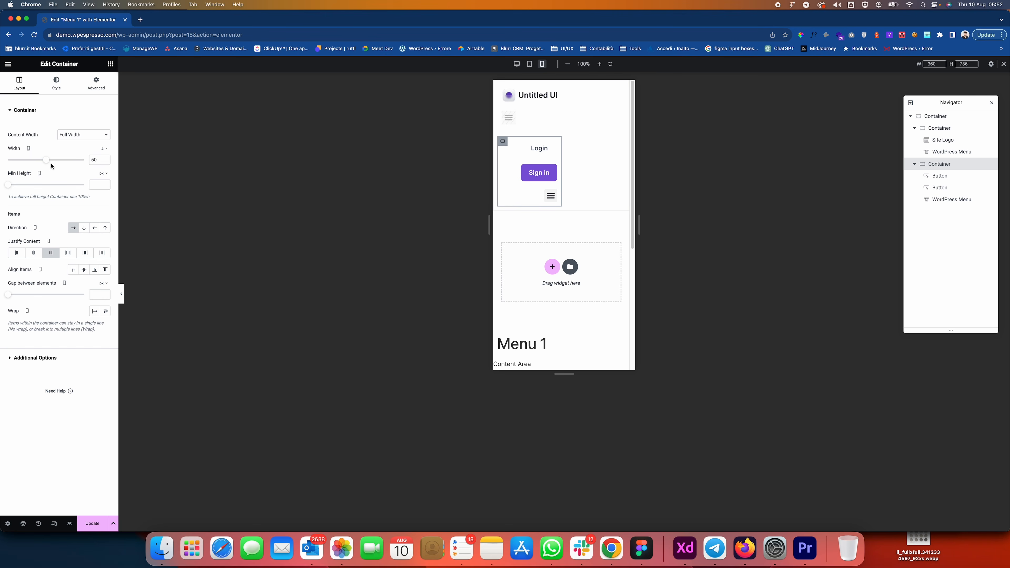
pyautogui.moveTo(48, 163); pyautogui.dragTo(43, 163)
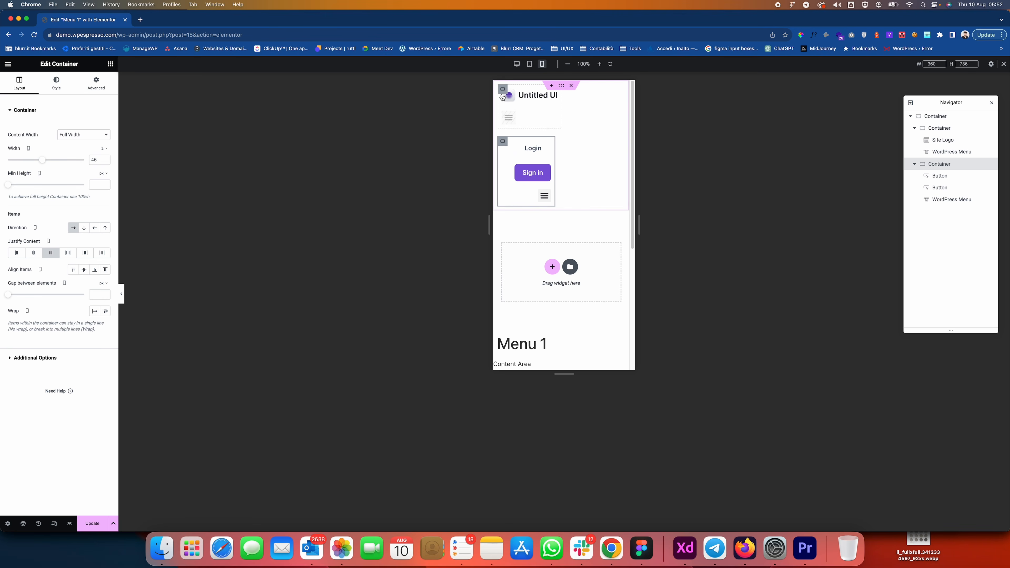
# Reduce the logo container's mobile width to 45% and preview the mobile header without the editing panel.
pyautogui.click(502, 94)
pyautogui.moveTo(51, 163); pyautogui.dragTo(45, 162)
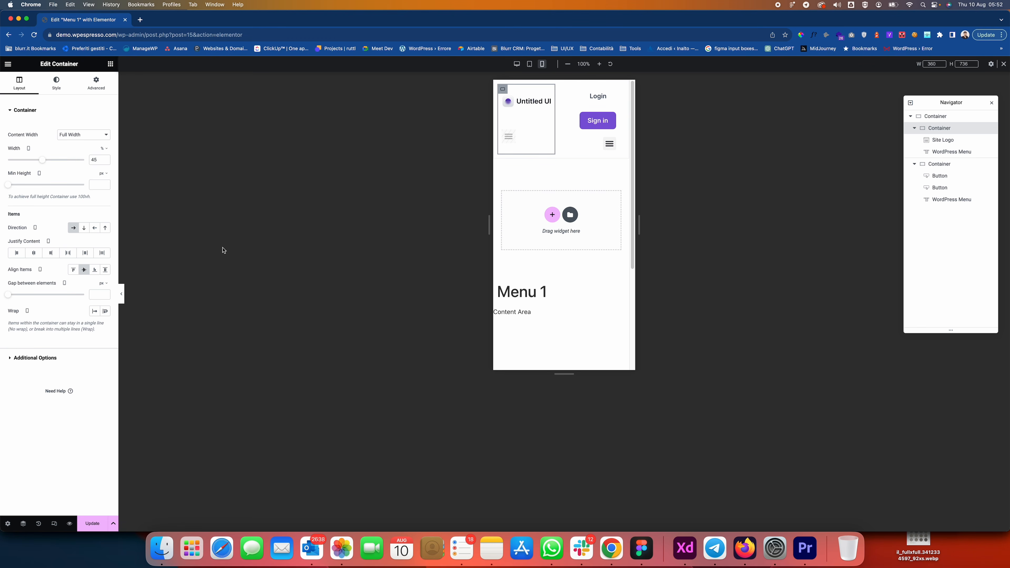
pyautogui.click(121, 294)
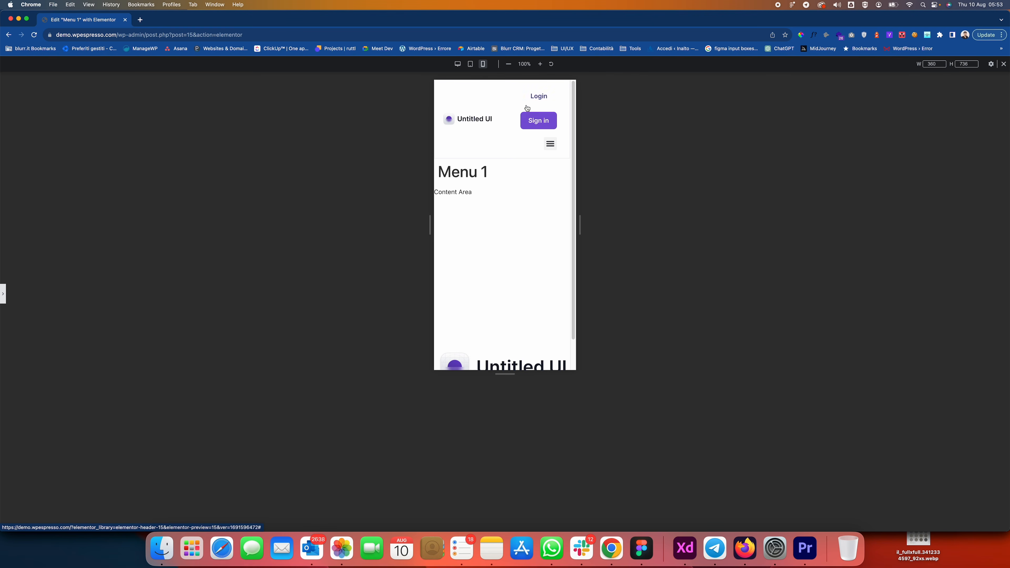
pyautogui.click(4, 295)
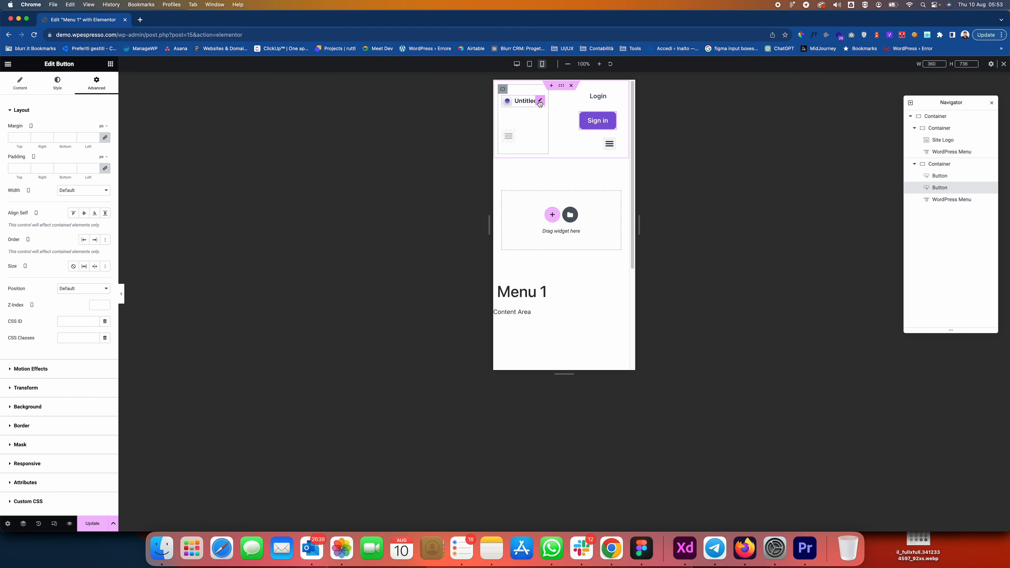
# Switch to Figma and select the Logomark layer nested inside the desktop header's logo.
pyautogui.click(540, 101)
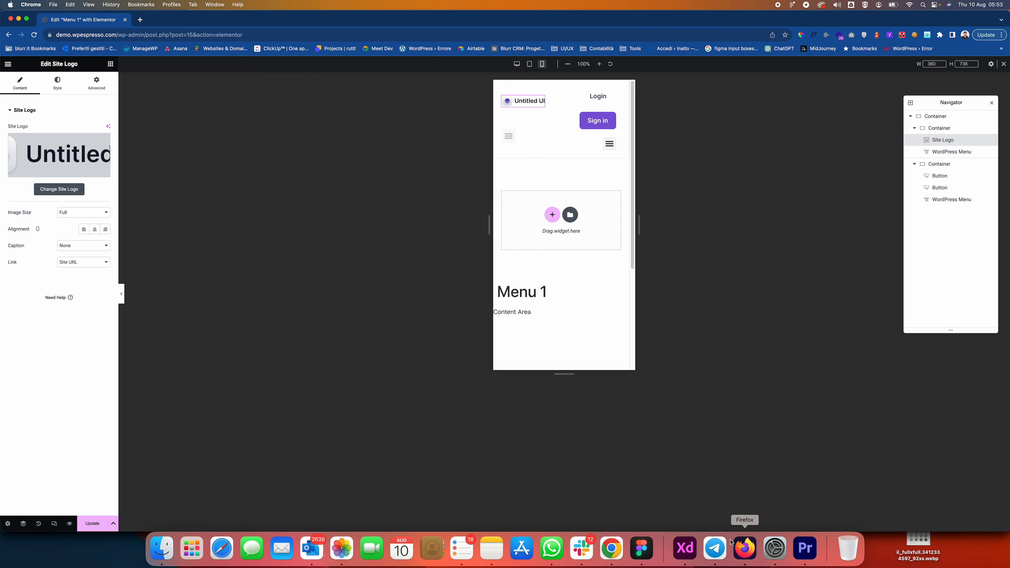
pyautogui.click(652, 553)
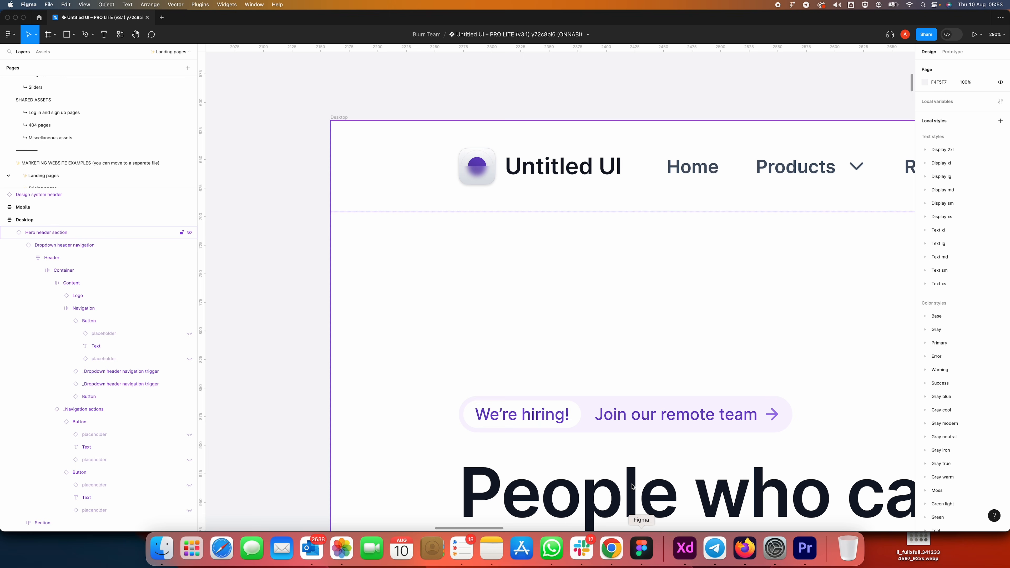
pyautogui.doubleClick(482, 173)
pyautogui.doubleClick(483, 173)
pyautogui.doubleClick(483, 173)
pyautogui.doubleClick(483, 173)
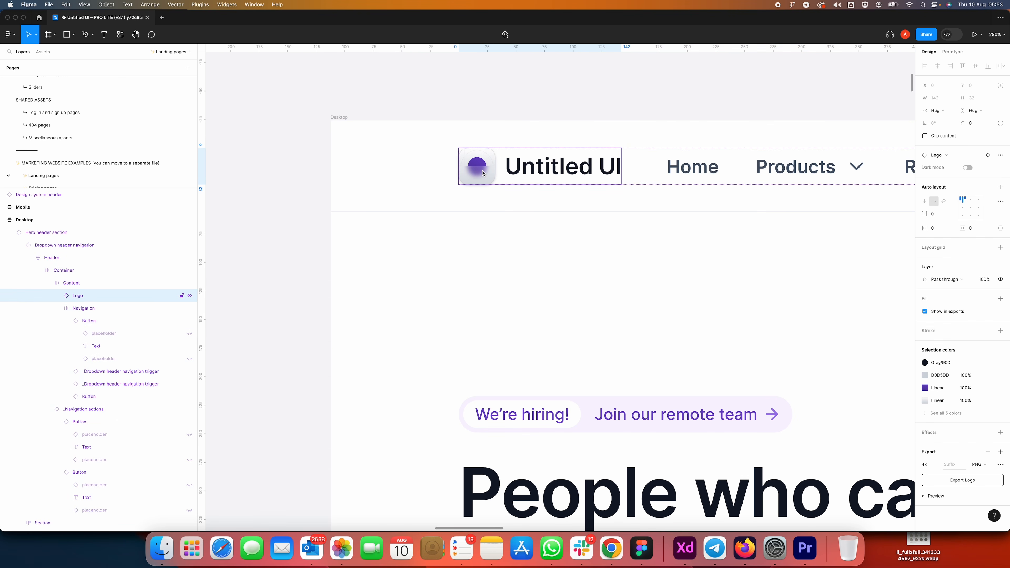
pyautogui.doubleClick(482, 173)
pyautogui.doubleClick(482, 174)
pyautogui.rightClick(483, 173)
pyautogui.click(483, 173)
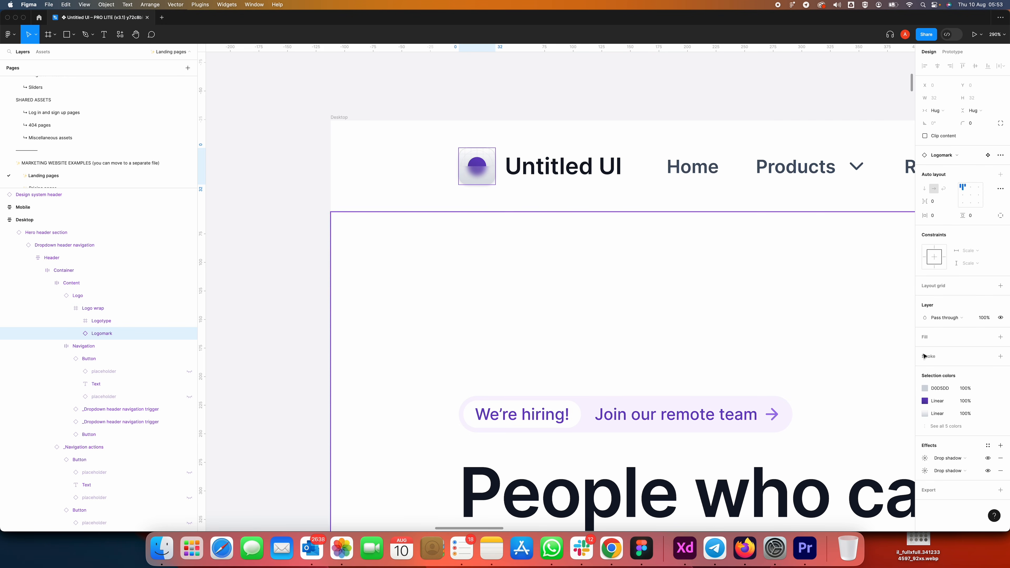
# Export the Logomark as a 2x PNG, saving it as Logomark.png in the Tutorials folder.
pyautogui.click(1001, 491)
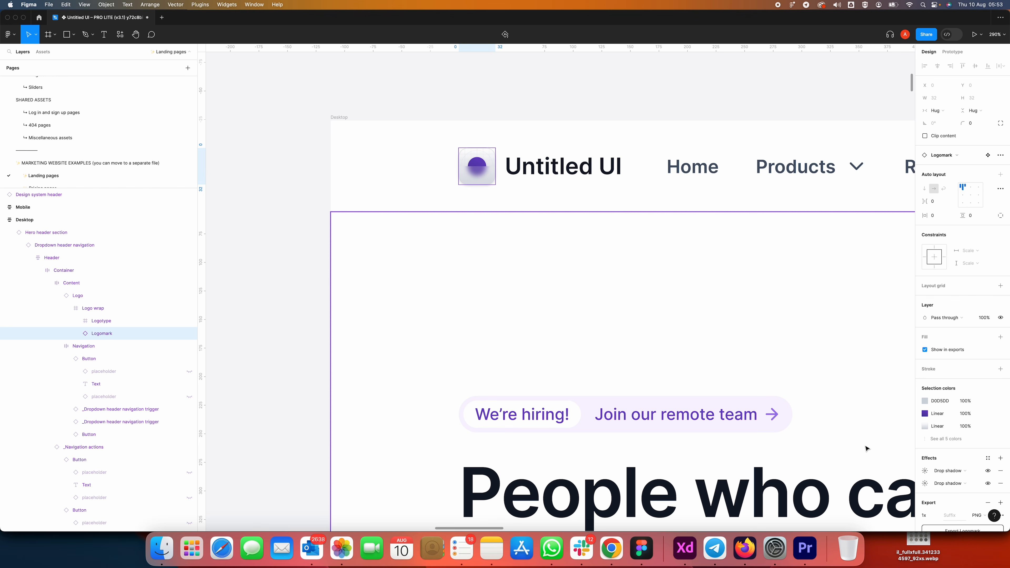
pyautogui.scroll(-2, 970, 488)
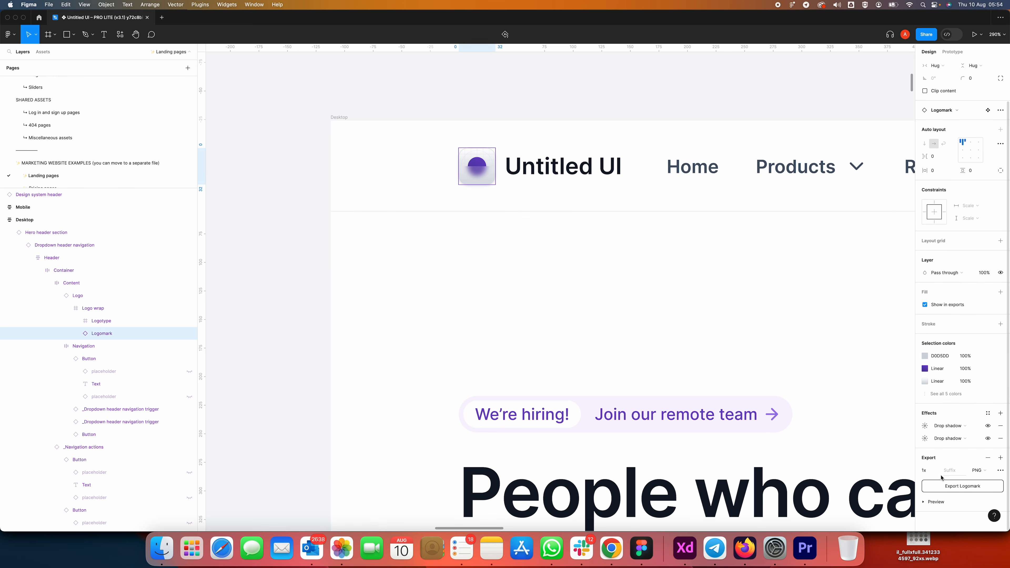
pyautogui.click(924, 471)
pyautogui.click(932, 488)
pyautogui.click(952, 487)
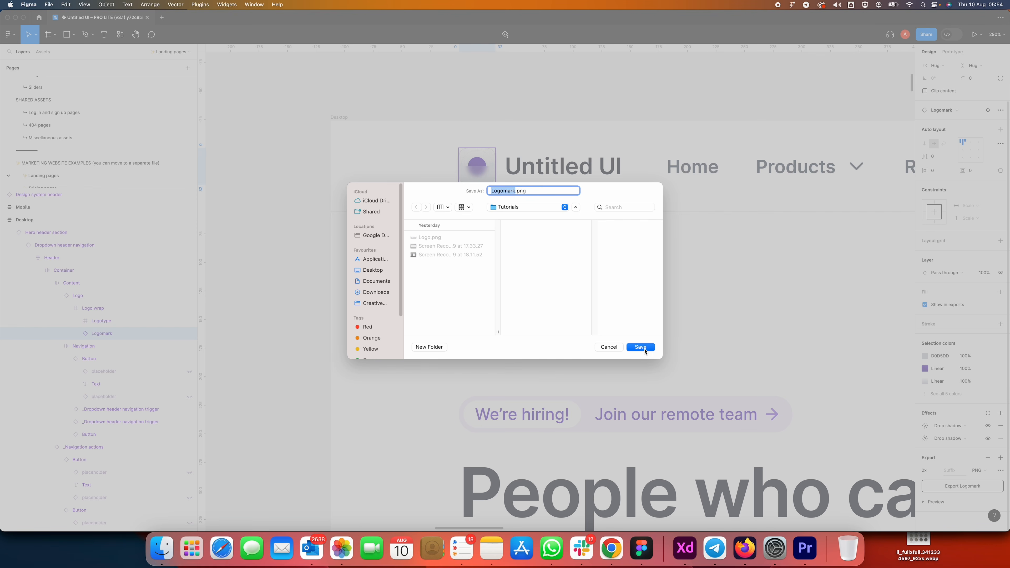
pyautogui.click(641, 347)
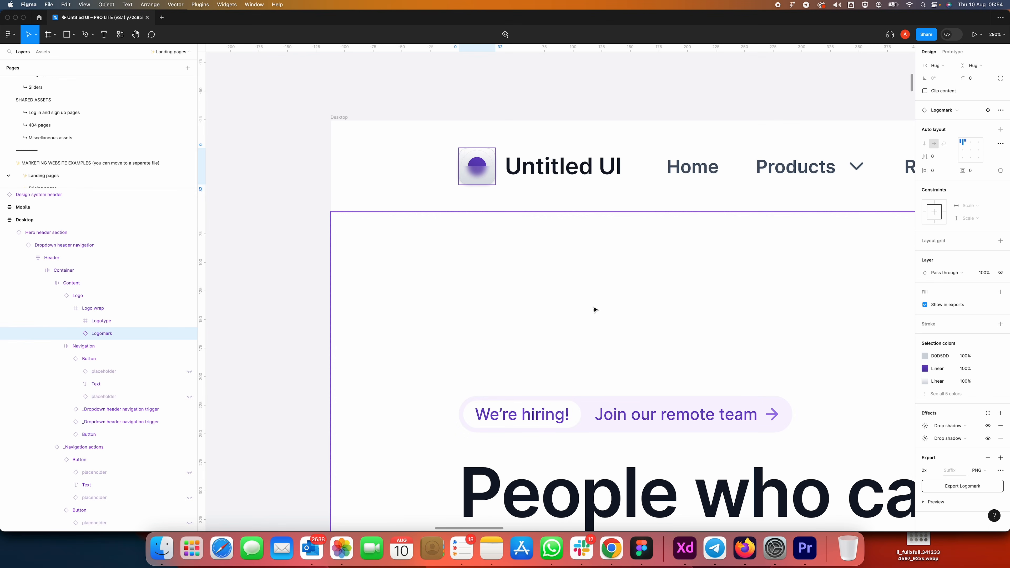
# Switch back to Elementor in Chrome and add an Image widget between the logo container and the buttons container.
pyautogui.click(612, 548)
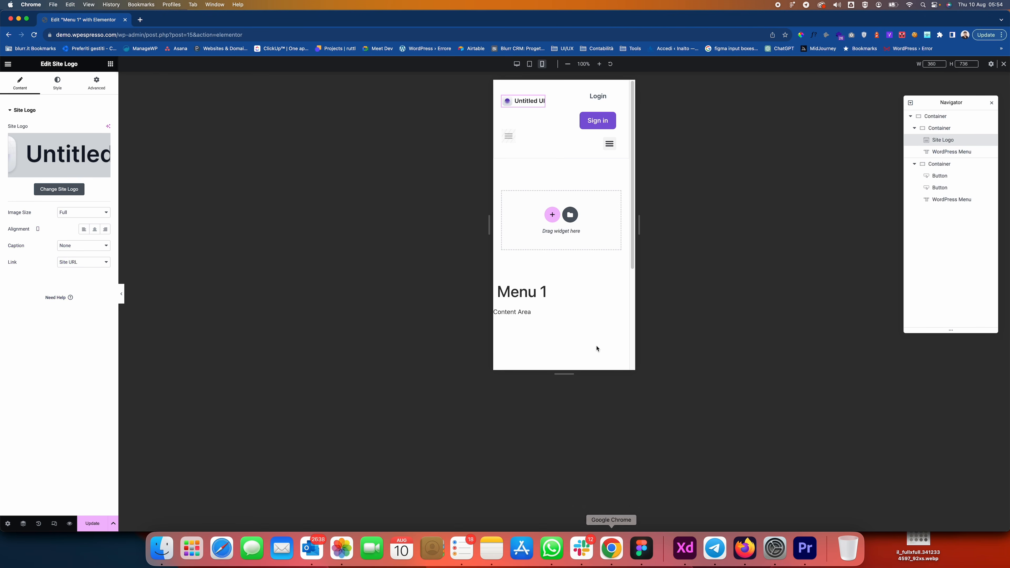
pyautogui.click(110, 64)
pyautogui.click(50, 100)
pyautogui.write('image')
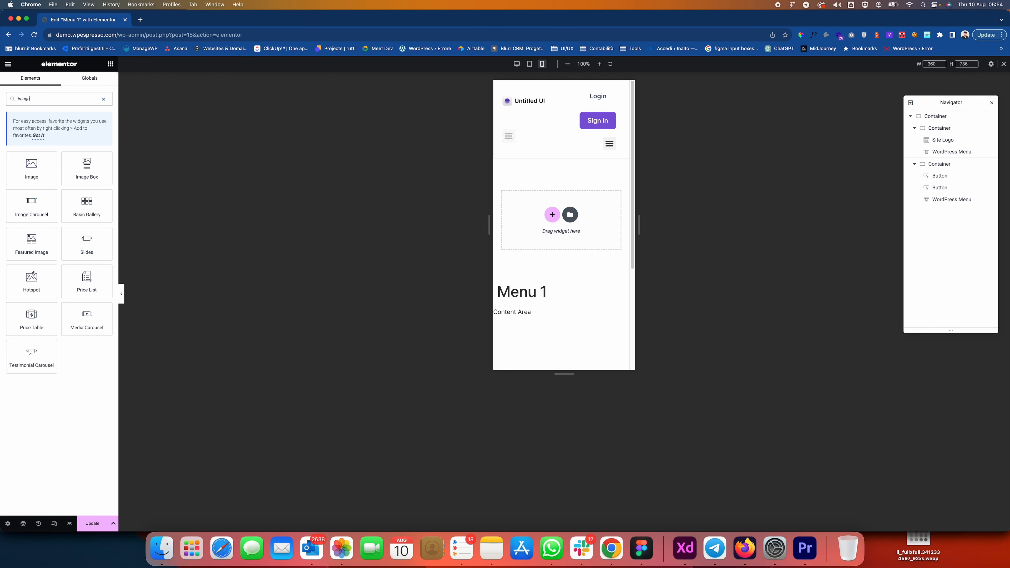
pyautogui.moveTo(32, 166); pyautogui.dragTo(538, 108)
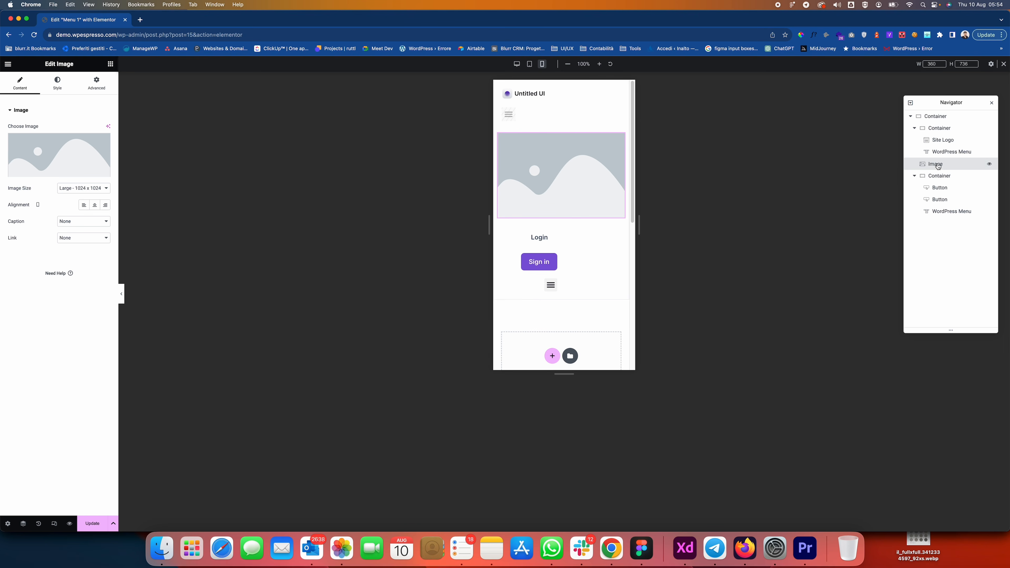
# Move the Image widget into the logo container below the Site Logo, upload Logomark.png and insert it as the image.
pyautogui.moveTo(933, 166); pyautogui.dragTo(939, 152)
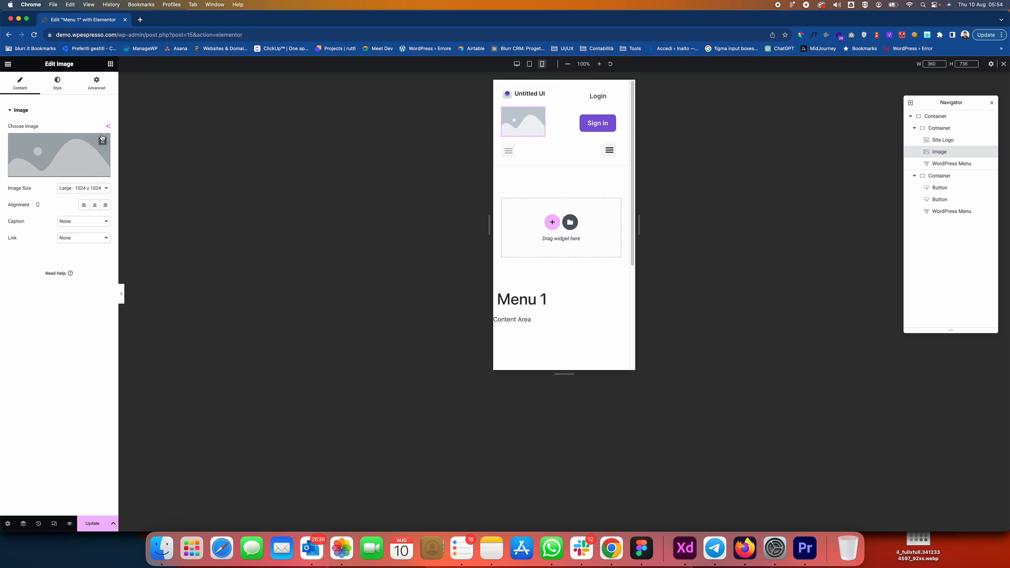
pyautogui.click(78, 148)
pyautogui.click(162, 549)
pyautogui.moveTo(437, 289); pyautogui.dragTo(241, 213)
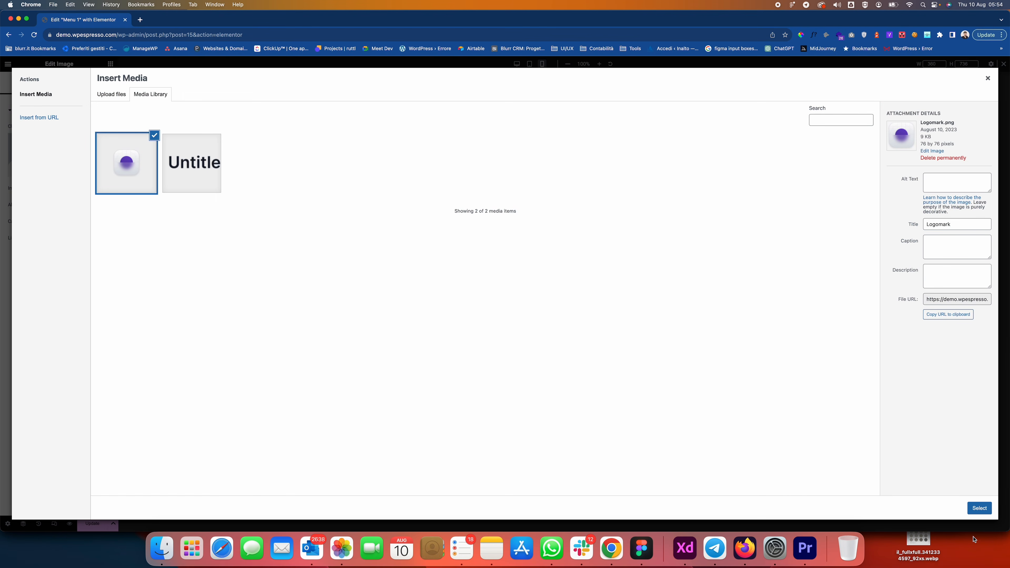
pyautogui.click(979, 508)
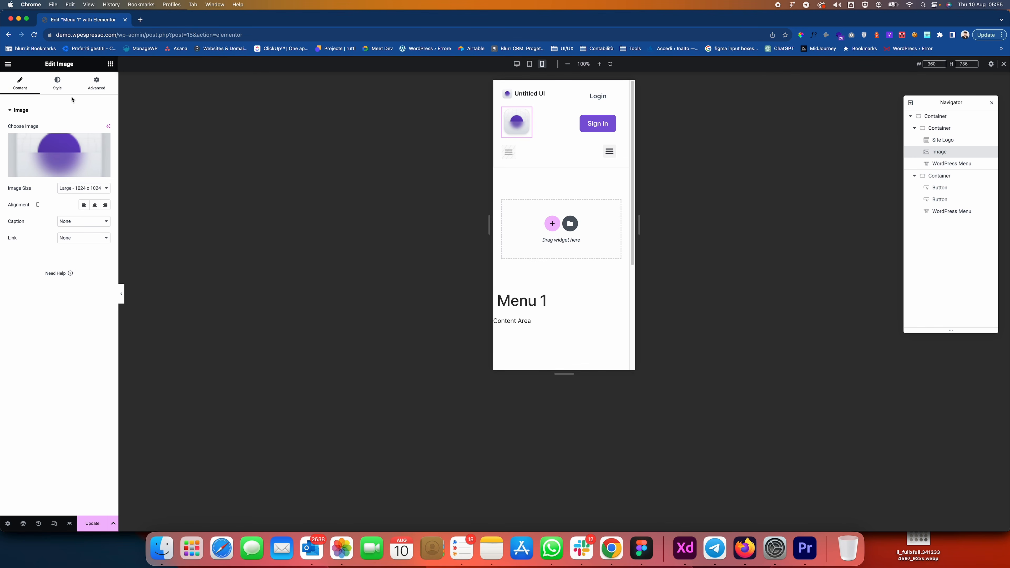
# Switch the logomark image's mobile width unit to pixels and set the width to 42 px.
pyautogui.click(57, 83)
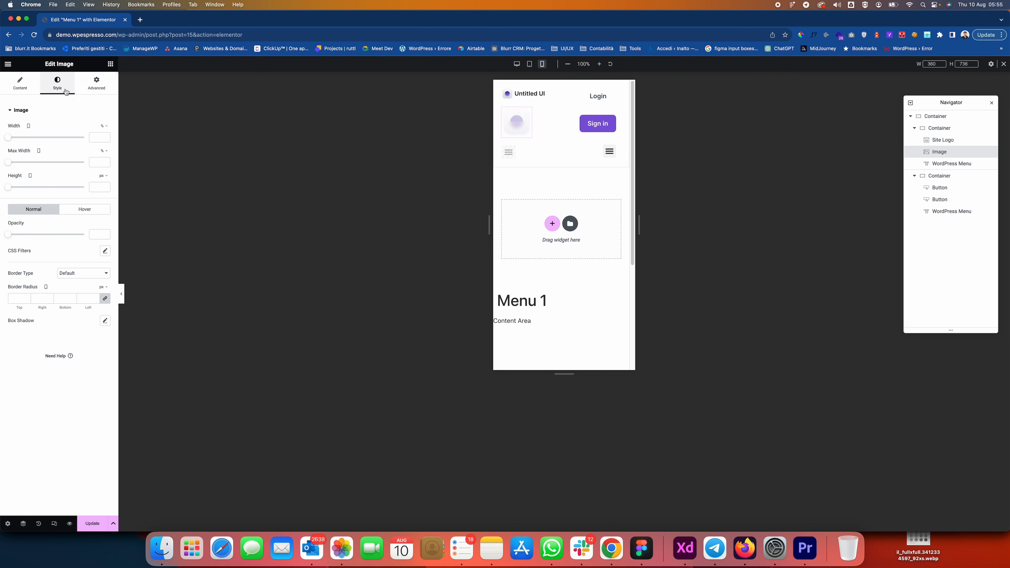
pyautogui.click(110, 130)
pyautogui.click(105, 128)
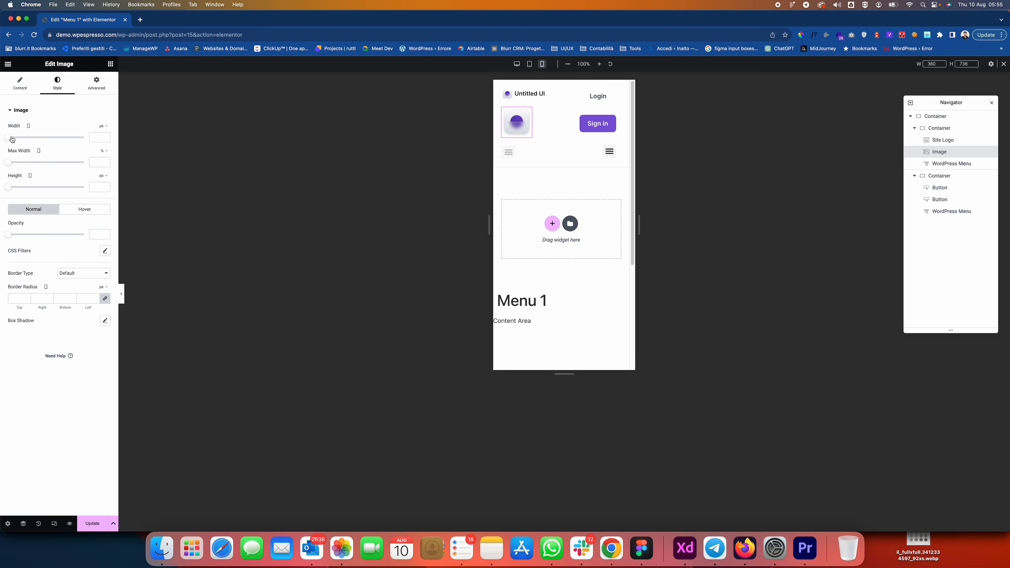
pyautogui.moveTo(13, 139)
pyautogui.mouseDown()
pyautogui.moveTo(24, 139)
pyautogui.moveTo(15, 139)
pyautogui.mouseUp()
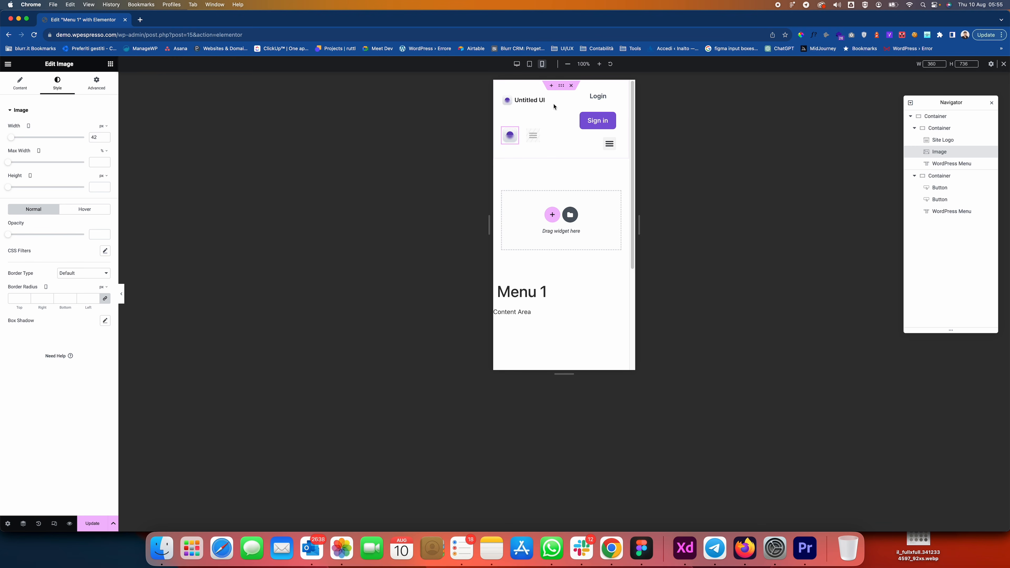
# Hide the Site Logo widget on mobile portrait.
pyautogui.click(541, 102)
pyautogui.click(87, 87)
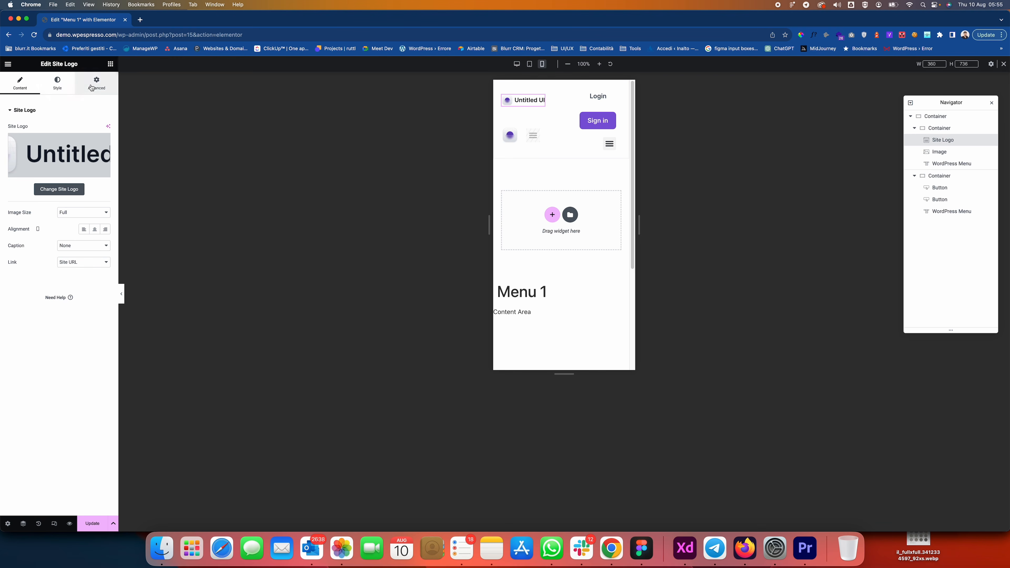
pyautogui.click(54, 464)
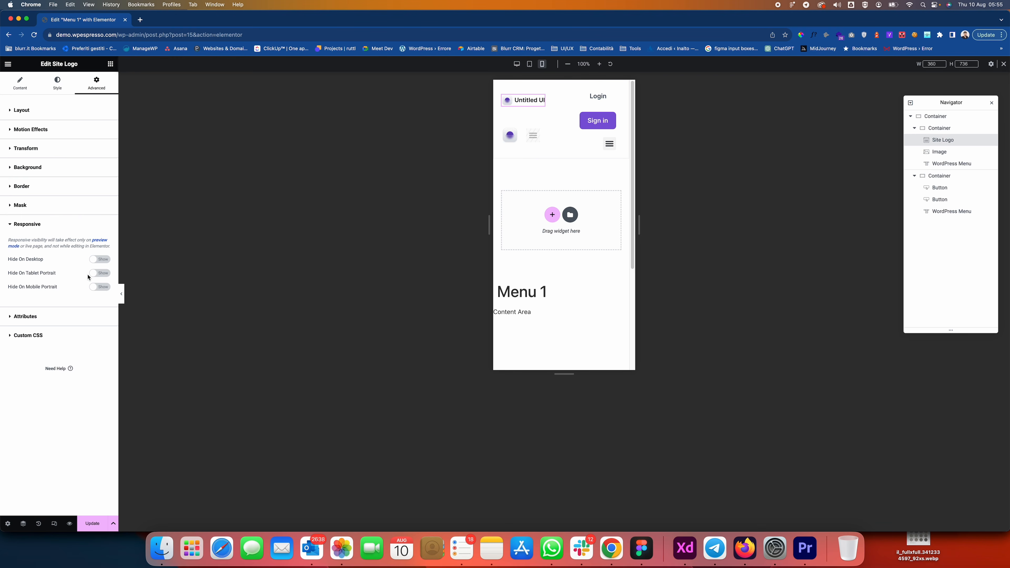
pyautogui.click(102, 288)
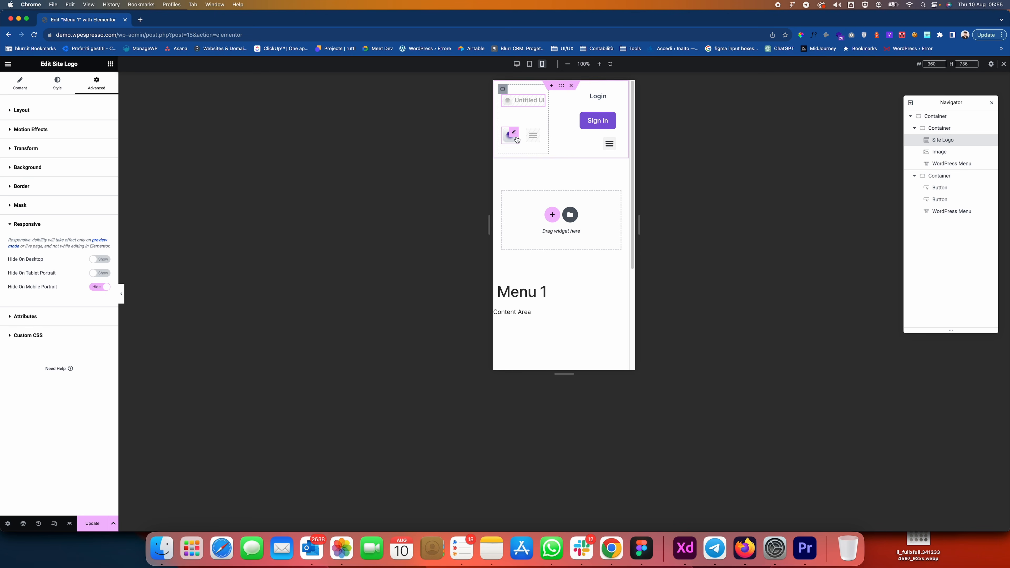
# Hide the logomark image on desktop and tablet portrait, and preview the mobile header without the editing panel.
pyautogui.click(514, 133)
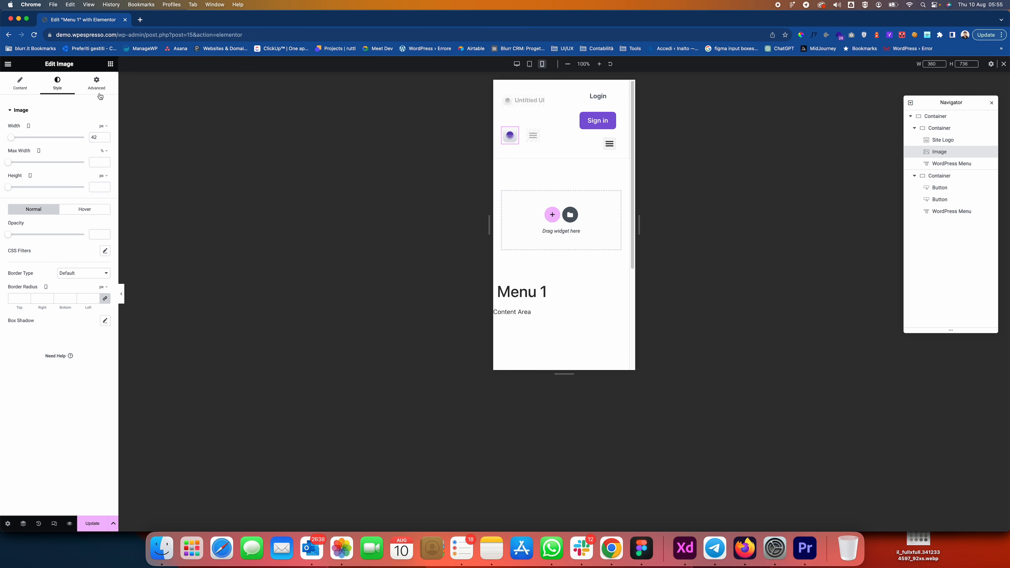
pyautogui.click(96, 83)
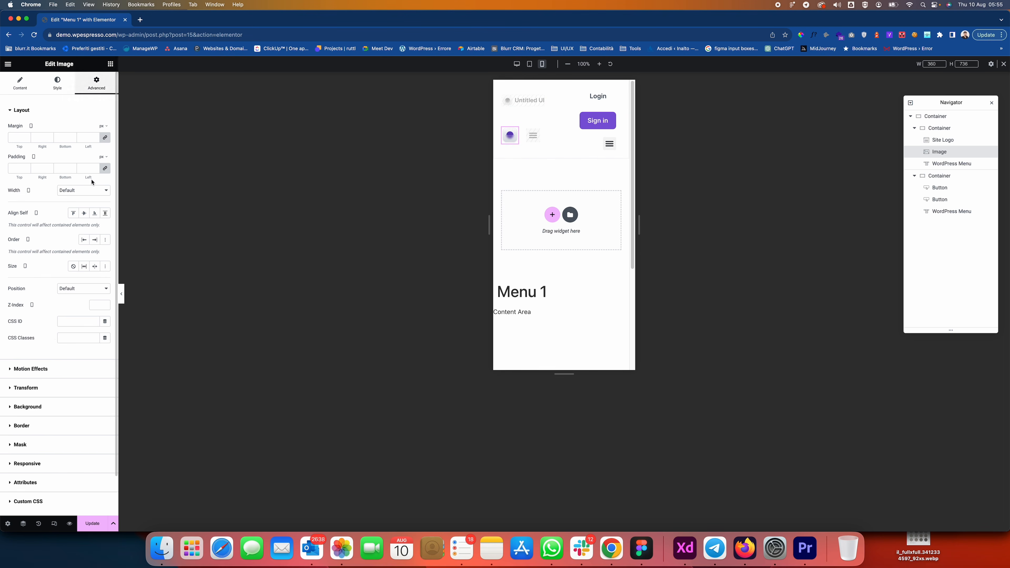
pyautogui.click(45, 463)
pyautogui.click(99, 273)
pyautogui.click(100, 259)
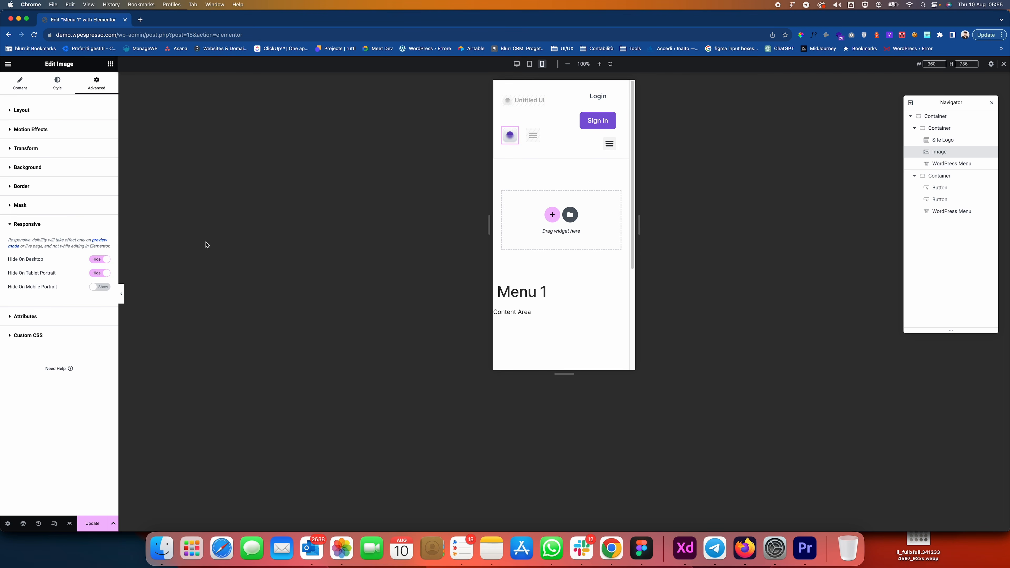
pyautogui.click(120, 292)
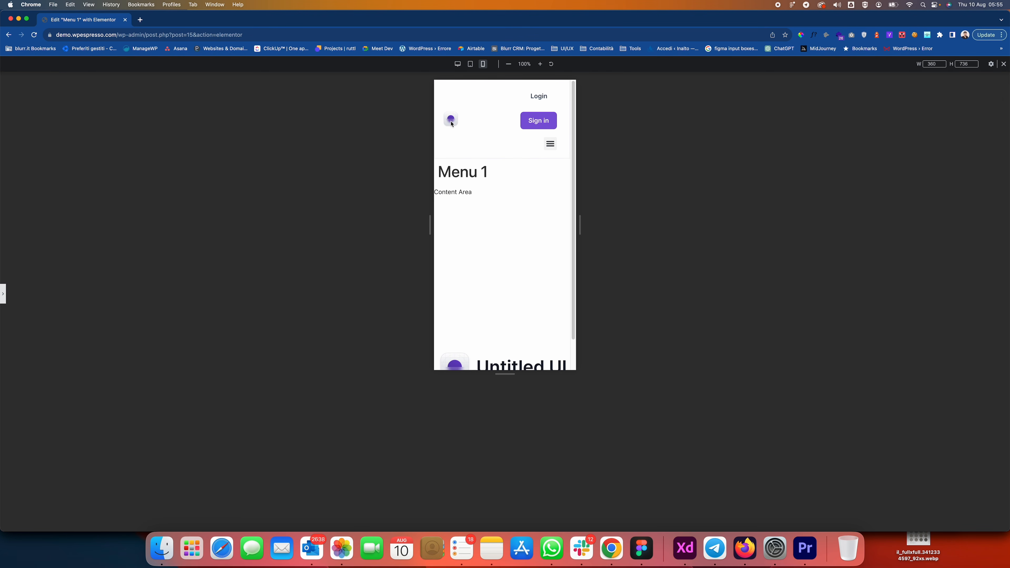
pyautogui.click(3, 294)
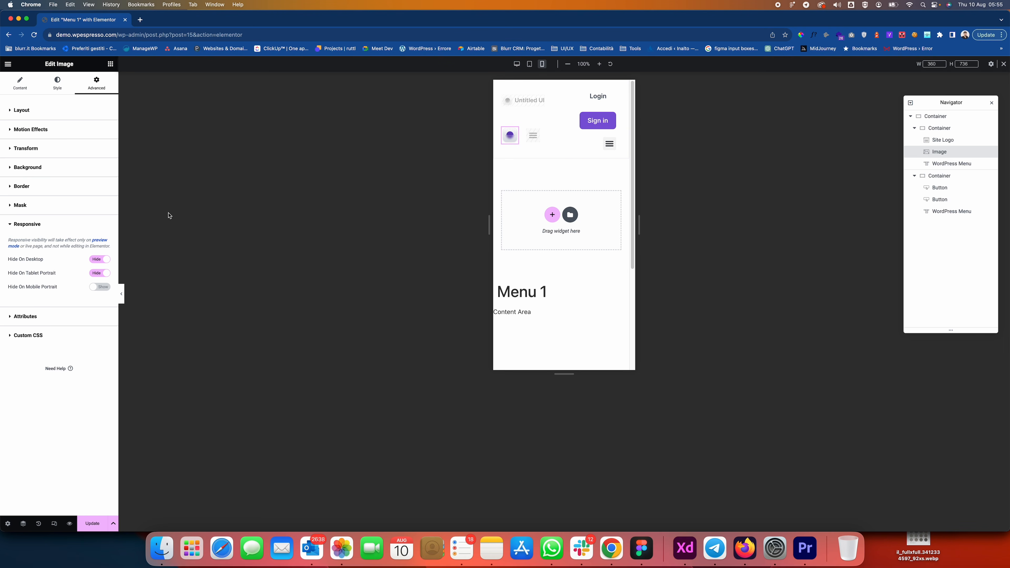
# Link the logomark image to a custom URL using the dynamic Site URL tag.
pyautogui.click(20, 82)
pyautogui.click(82, 238)
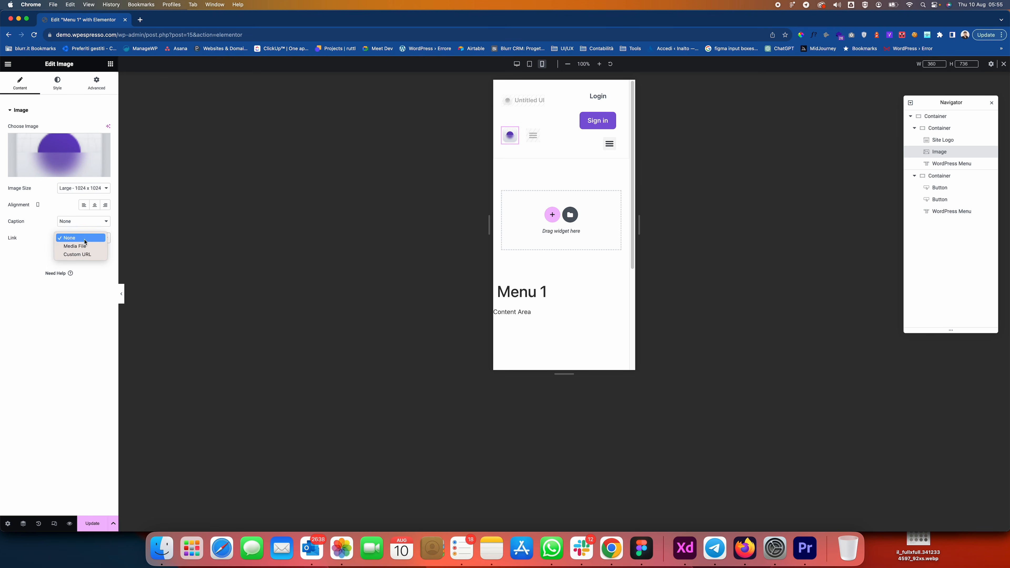
pyautogui.click(98, 257)
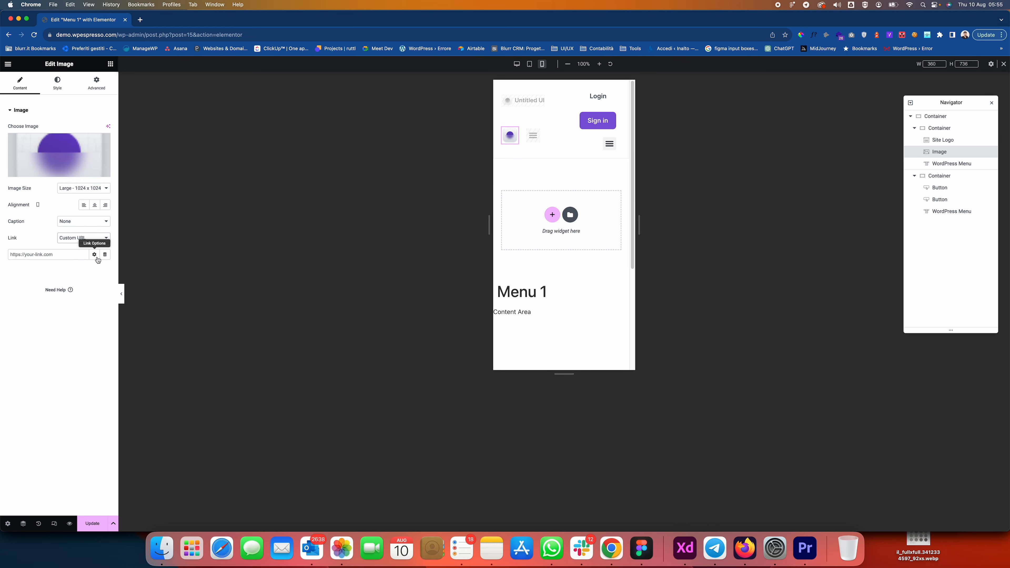
pyautogui.click(105, 254)
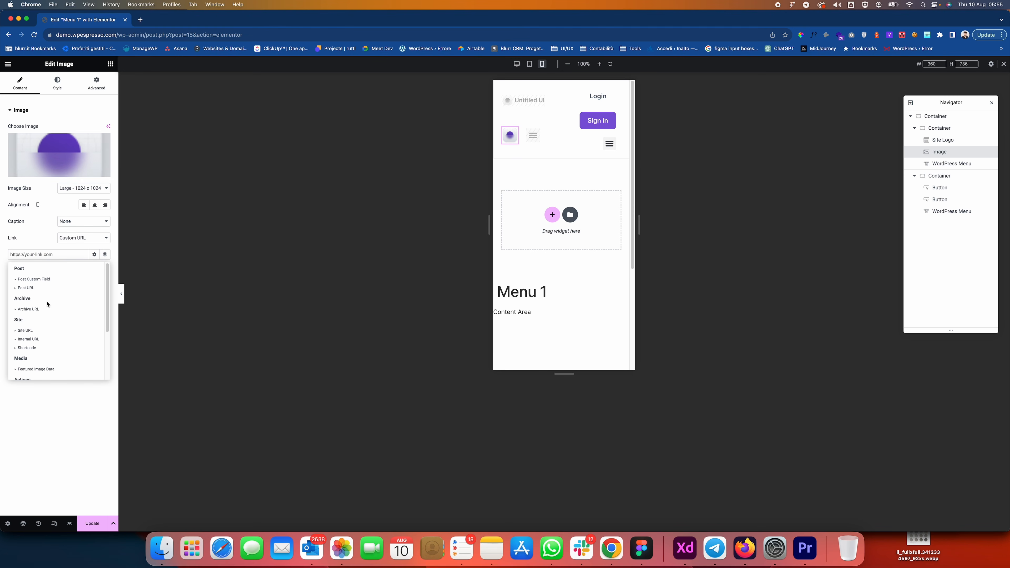
pyautogui.click(48, 331)
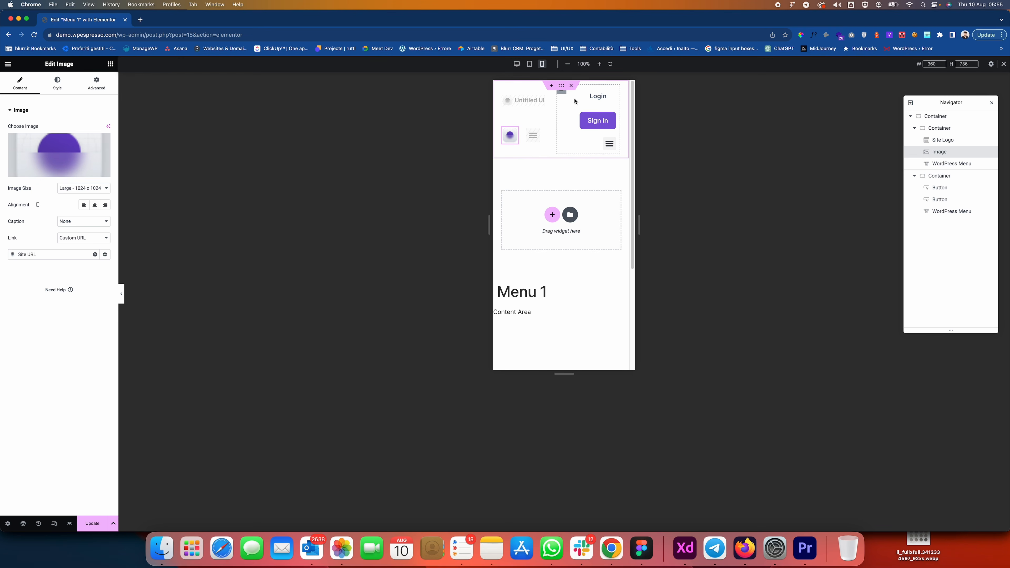
# Set the mobile width of the buttons container to 86% and that of the logo container to 25%.
pyautogui.click(562, 96)
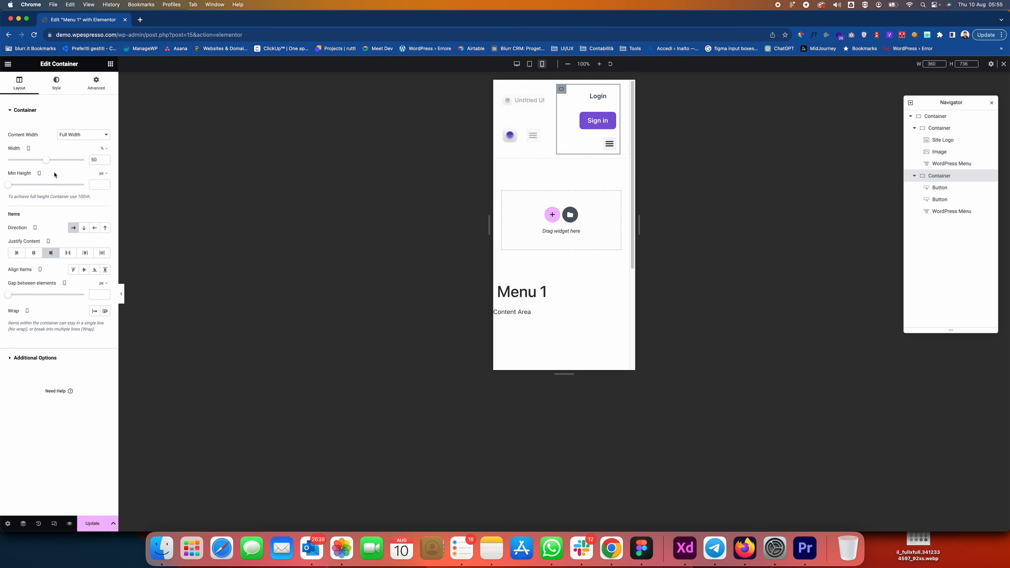
pyautogui.moveTo(48, 162); pyautogui.dragTo(75, 164)
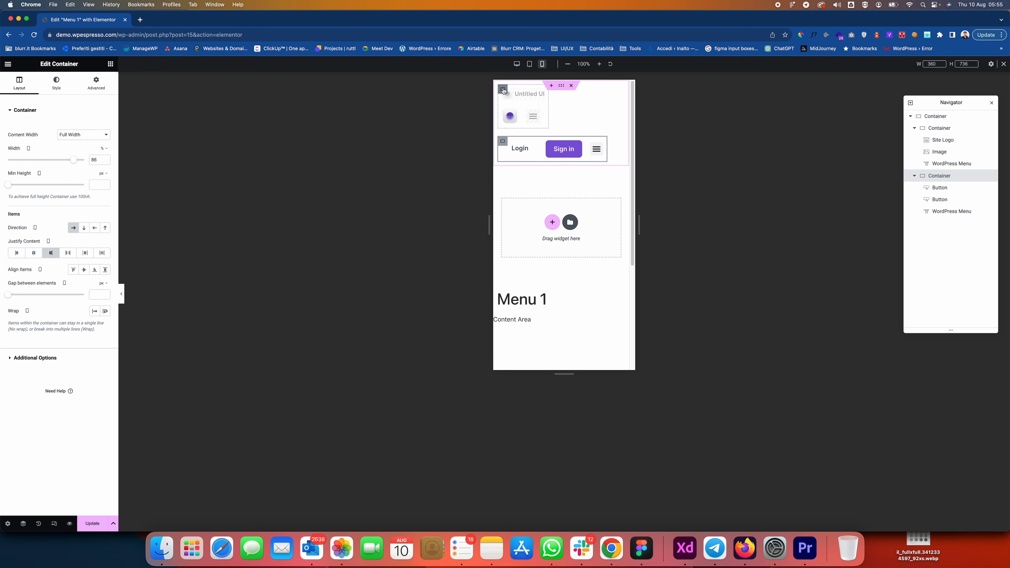
pyautogui.click(504, 90)
pyautogui.doubleClick(93, 159)
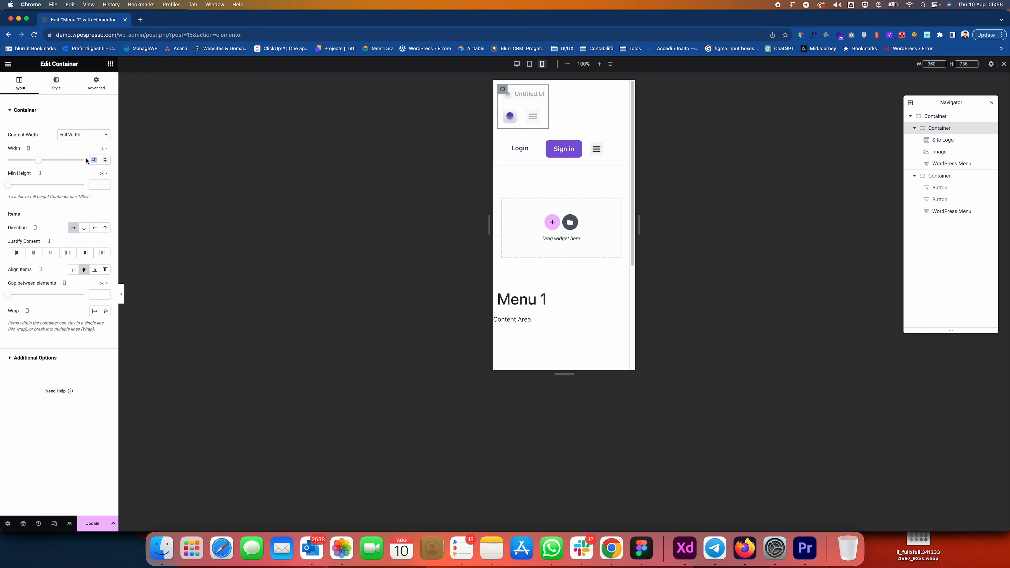
pyautogui.write('20')
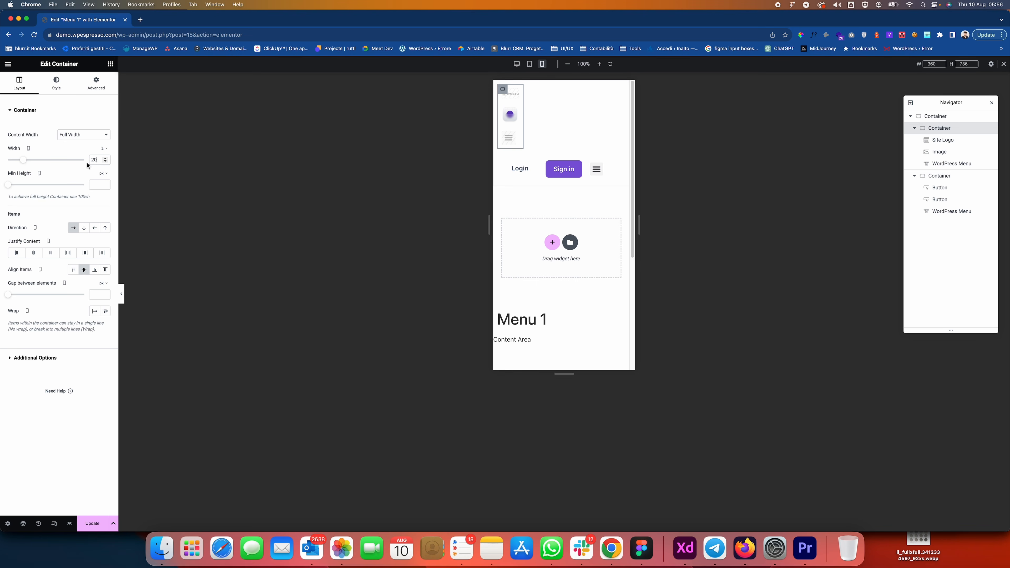
pyautogui.moveTo(26, 161)
pyautogui.mouseDown()
pyautogui.moveTo(12, 161)
pyautogui.moveTo(27, 161)
pyautogui.mouseUp()
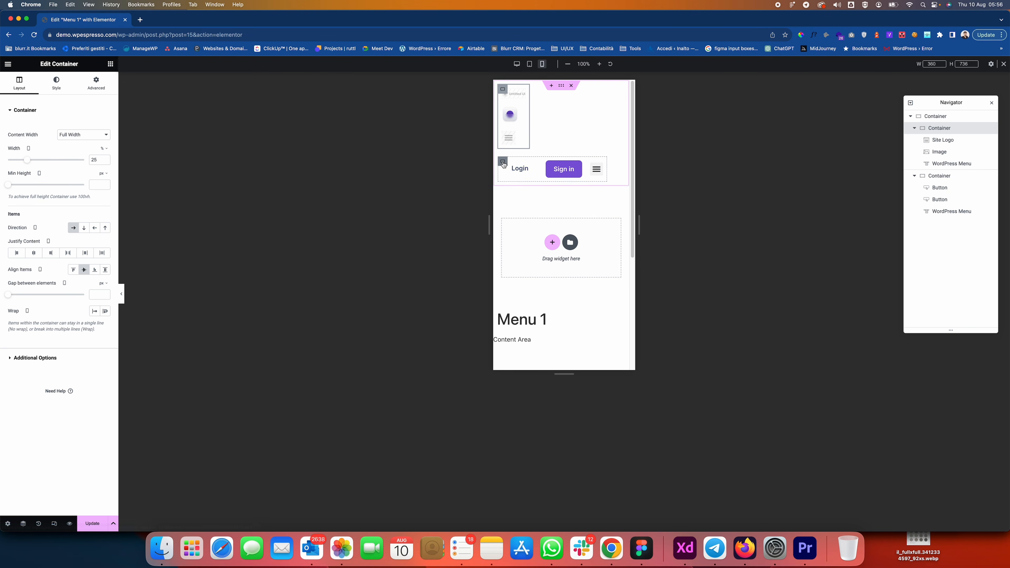
# Set the Sign in button's mobile padding to 6 px on all sides.
pyautogui.click(576, 167)
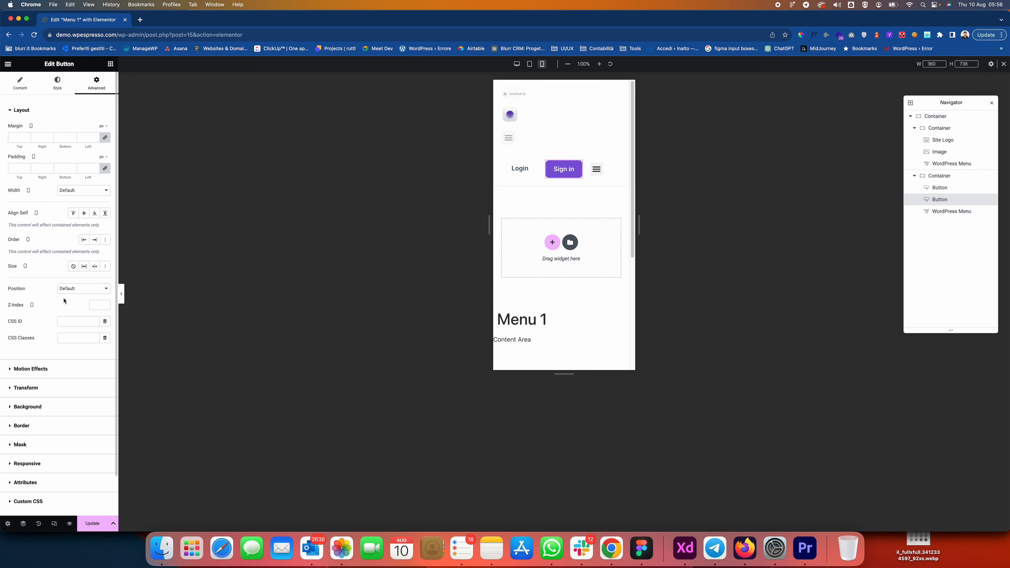
pyautogui.click(21, 84)
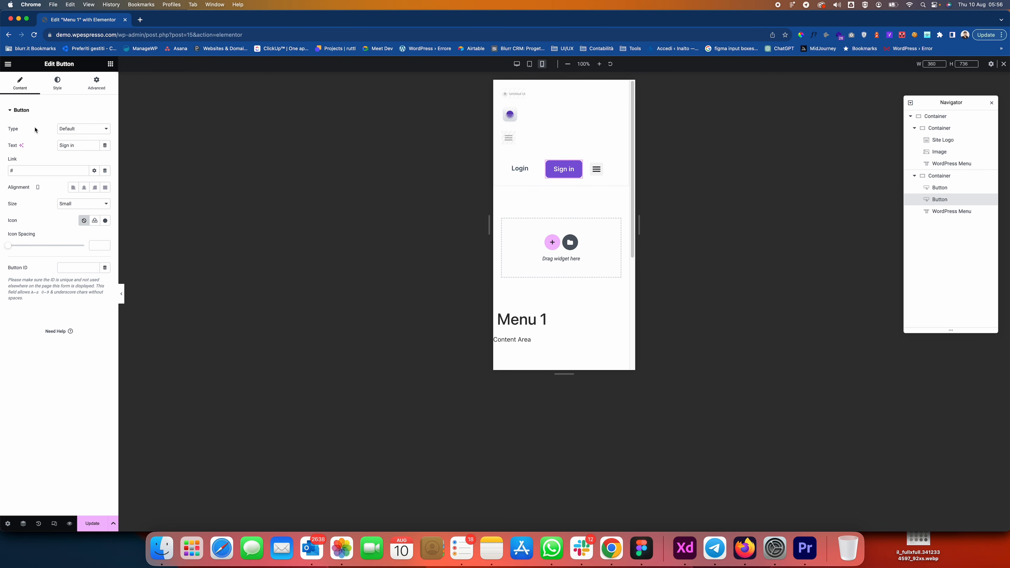
pyautogui.click(57, 83)
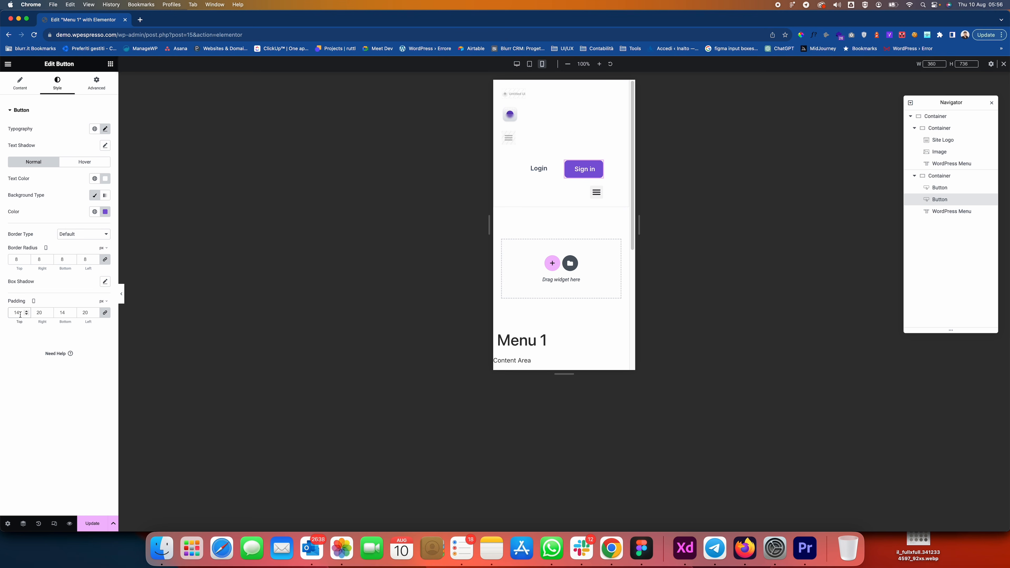
pyautogui.press('super+z')
pyautogui.write('6')
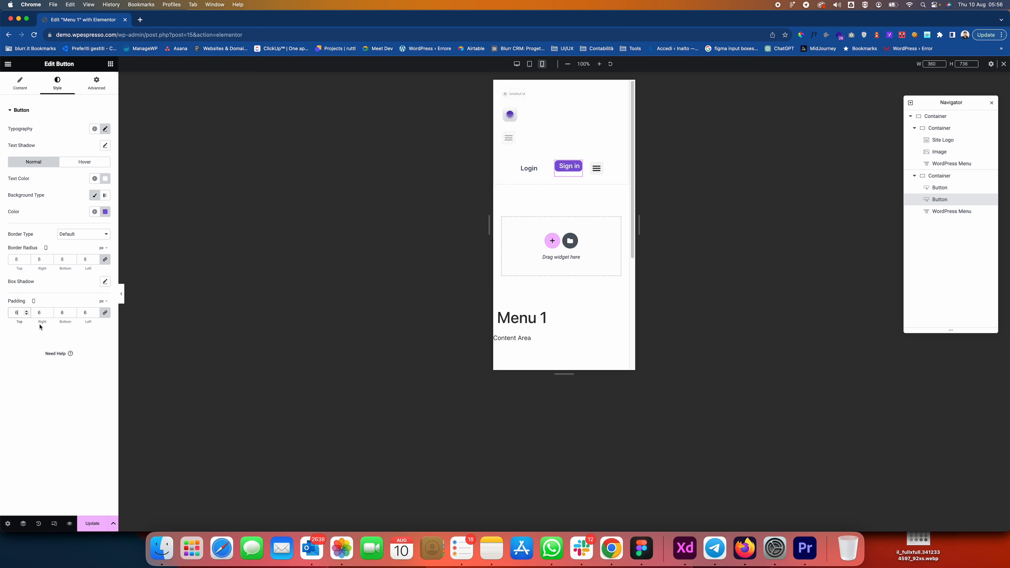
# Unlink the Sign in button's mobile padding values and set 12 px for top and bottom and 10 px for right and left.
pyautogui.click(105, 313)
pyautogui.write('10')
pyautogui.moveTo(44, 313); pyautogui.dragTo(26, 315)
pyautogui.moveTo(89, 313); pyautogui.dragTo(73, 314)
pyautogui.write('10')
pyautogui.write('16')
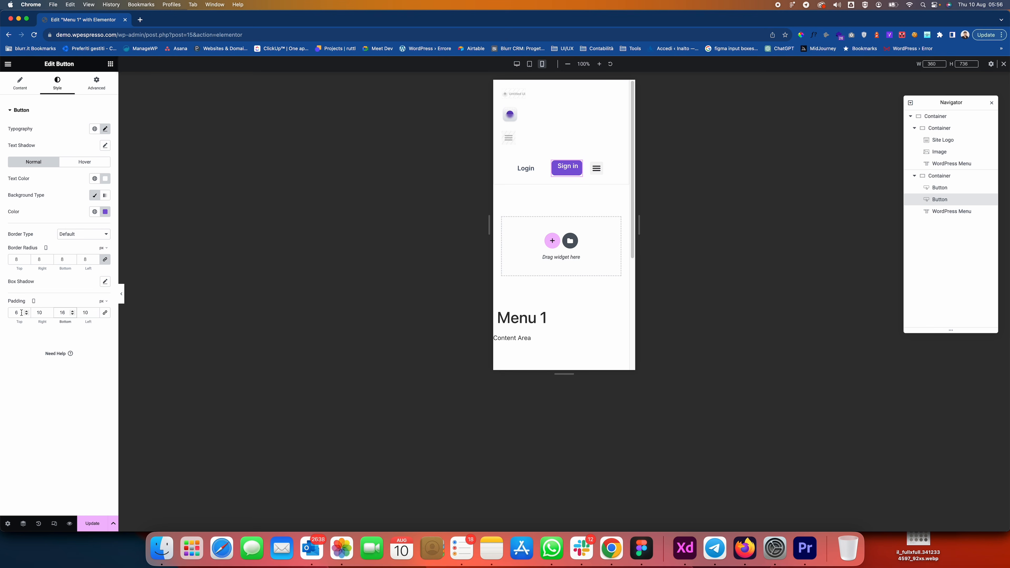
pyautogui.moveTo(21, 313); pyautogui.dragTo(4, 315)
pyautogui.write('16')
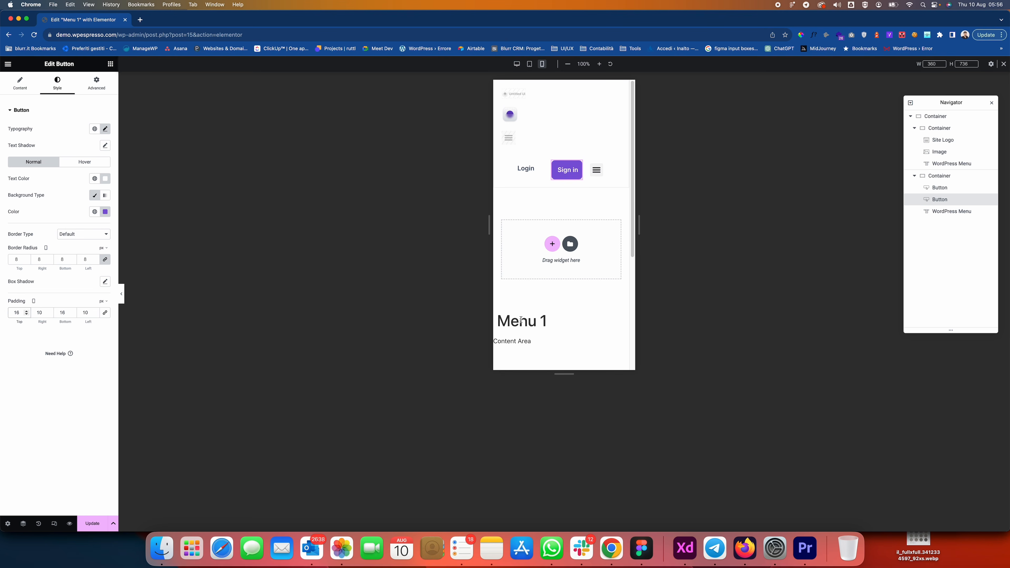
pyautogui.moveTo(65, 317); pyautogui.dragTo(13, 312)
pyautogui.write('1212')
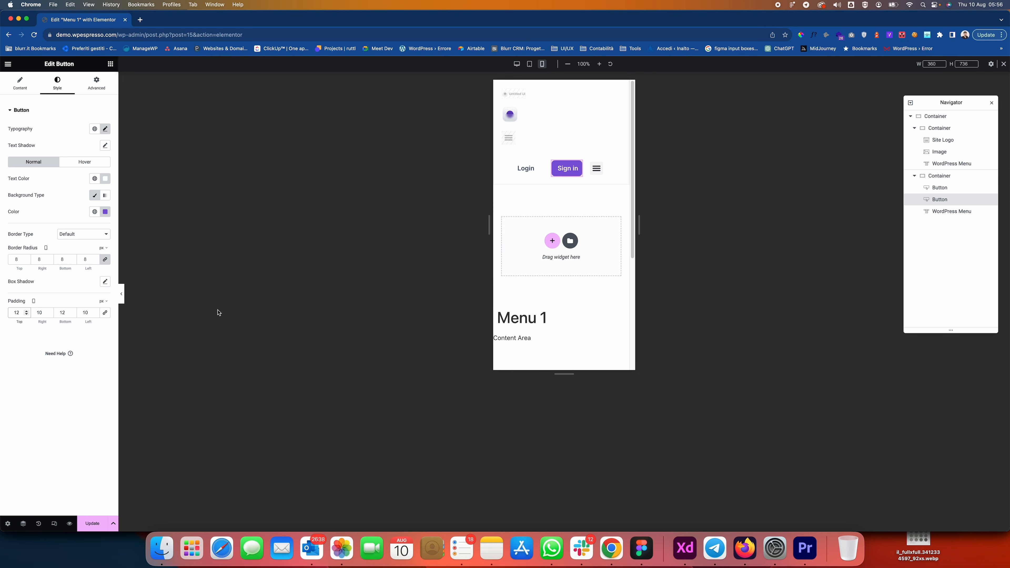
# Set the Login button's mobile padding to 0 on all sides.
pyautogui.click(537, 169)
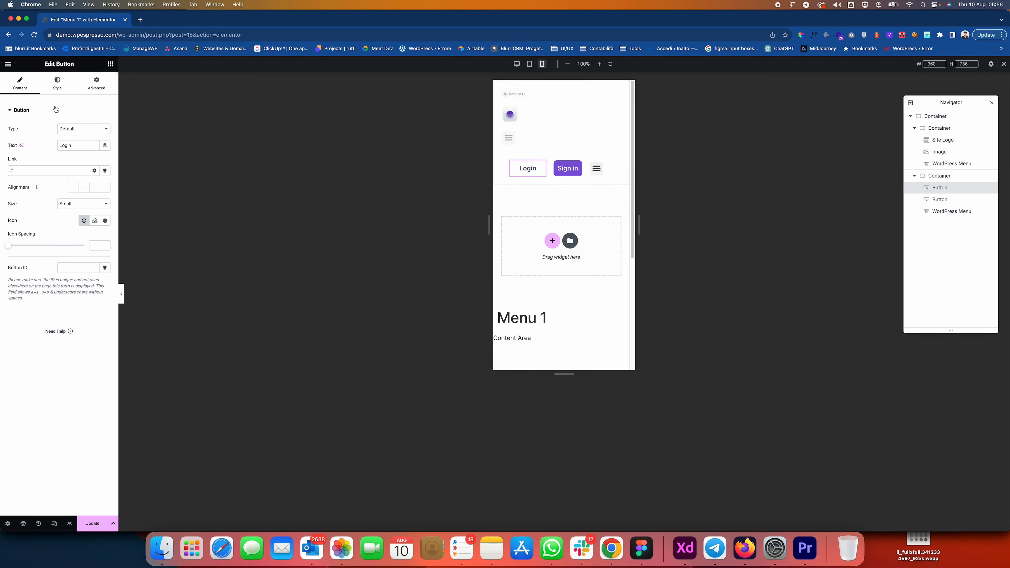
pyautogui.click(58, 83)
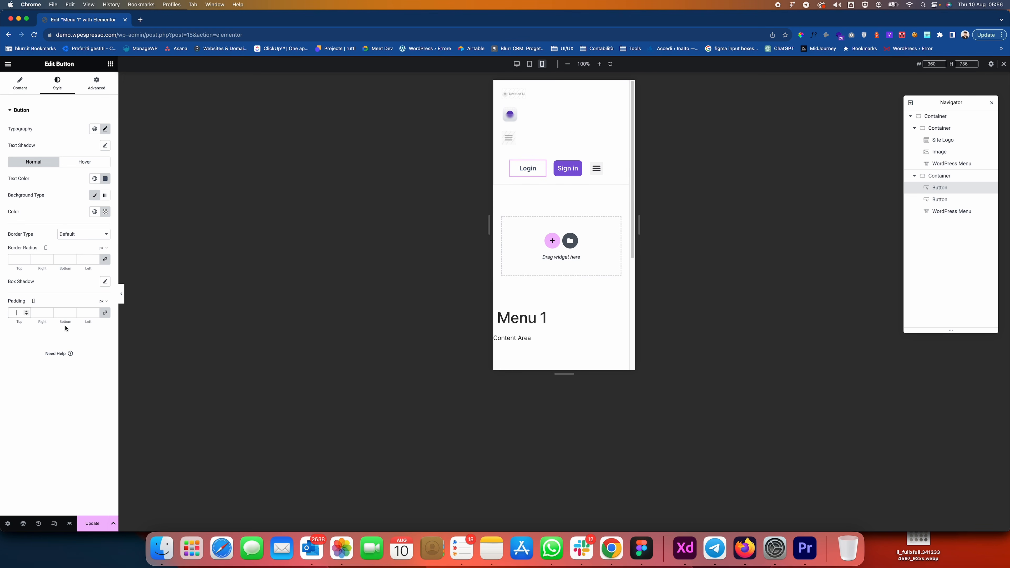
pyautogui.write('0')
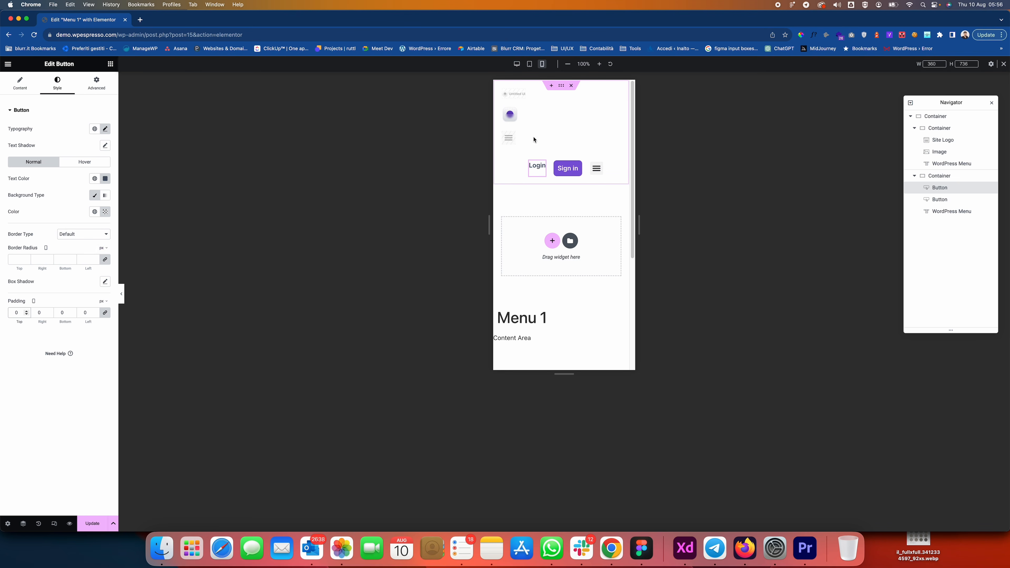
# Set the mobile width of the container holding the logo to 20%.
pyautogui.click(503, 89)
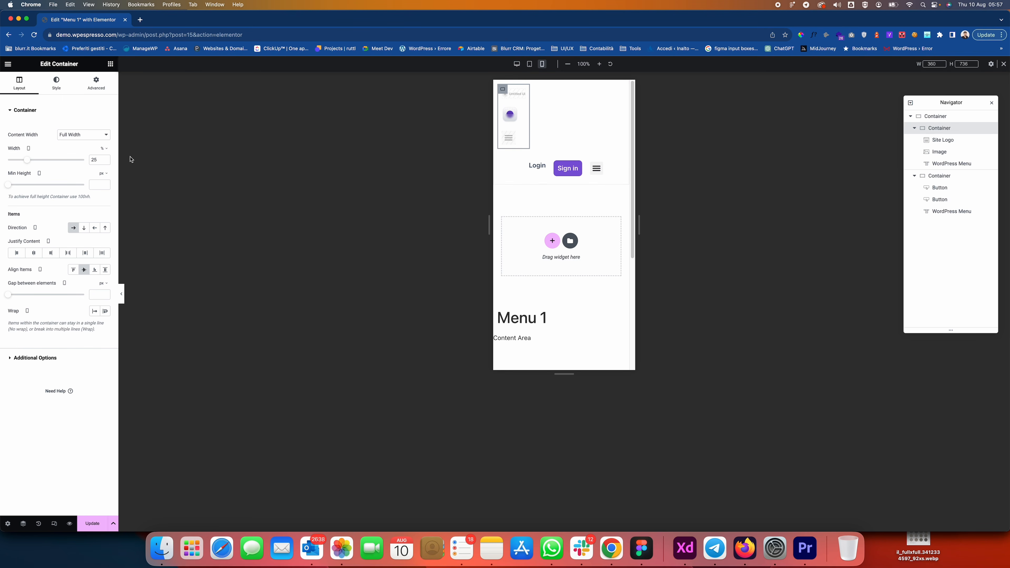
pyautogui.click(505, 164)
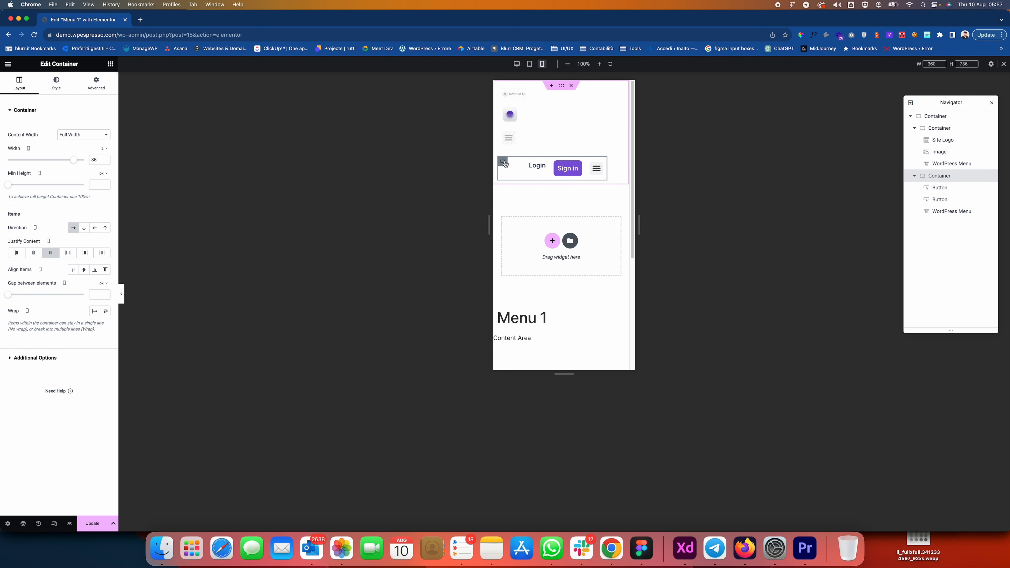
pyautogui.click(503, 90)
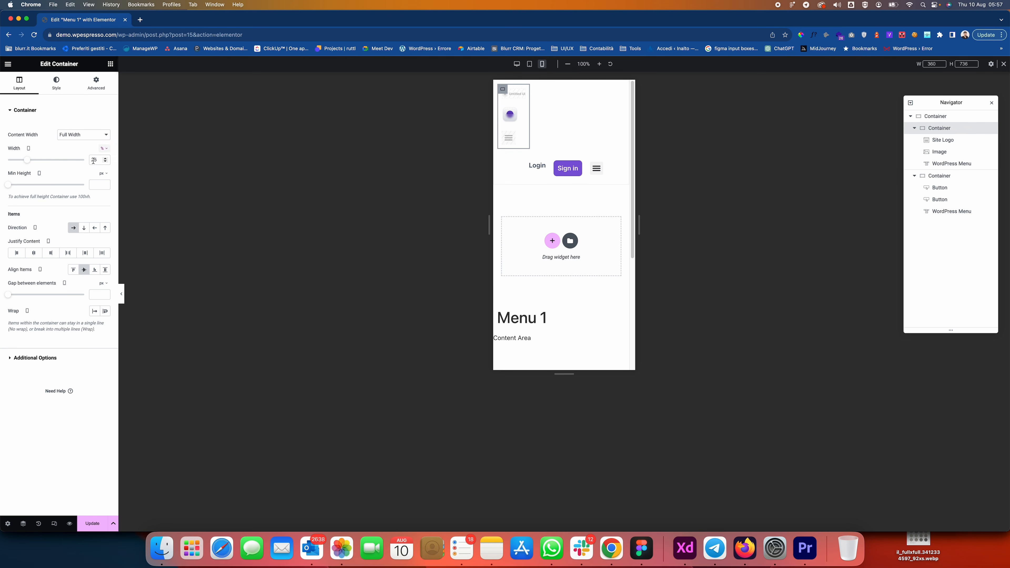
pyautogui.write('20')
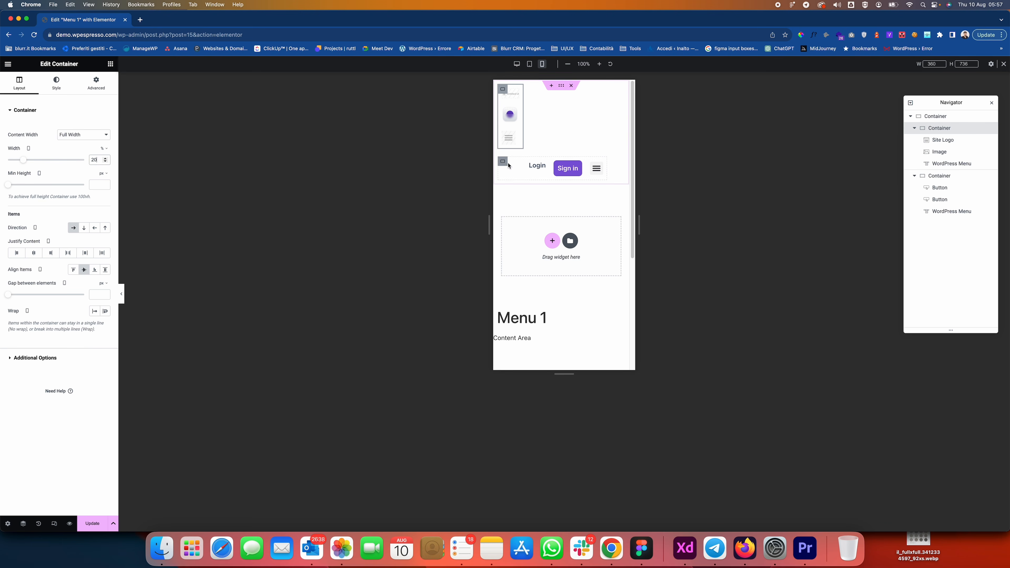
# Try 80% and 72% as the mobile width of the buttons container and preview the header without the editing controls.
pyautogui.click(504, 163)
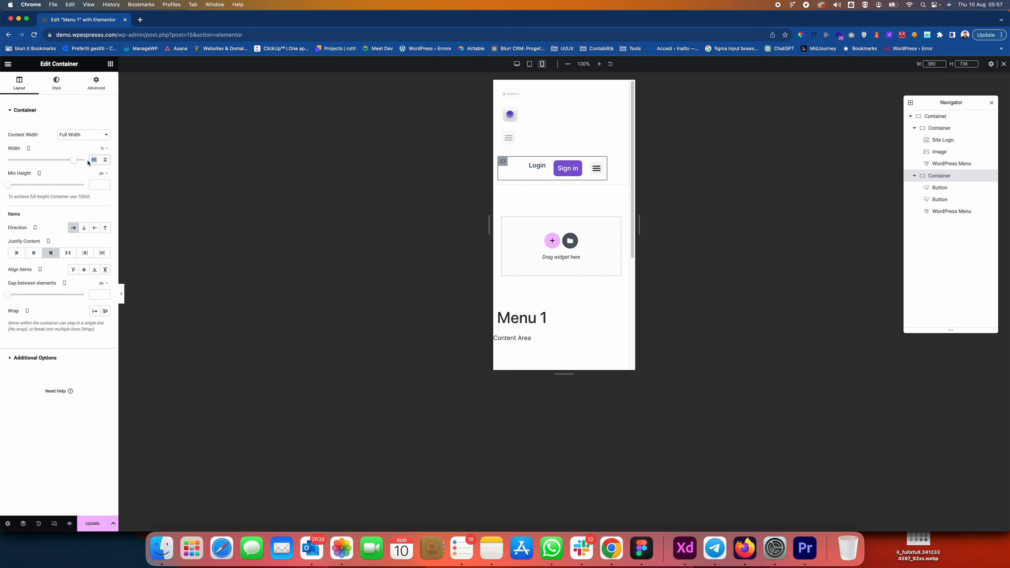
pyautogui.write('80')
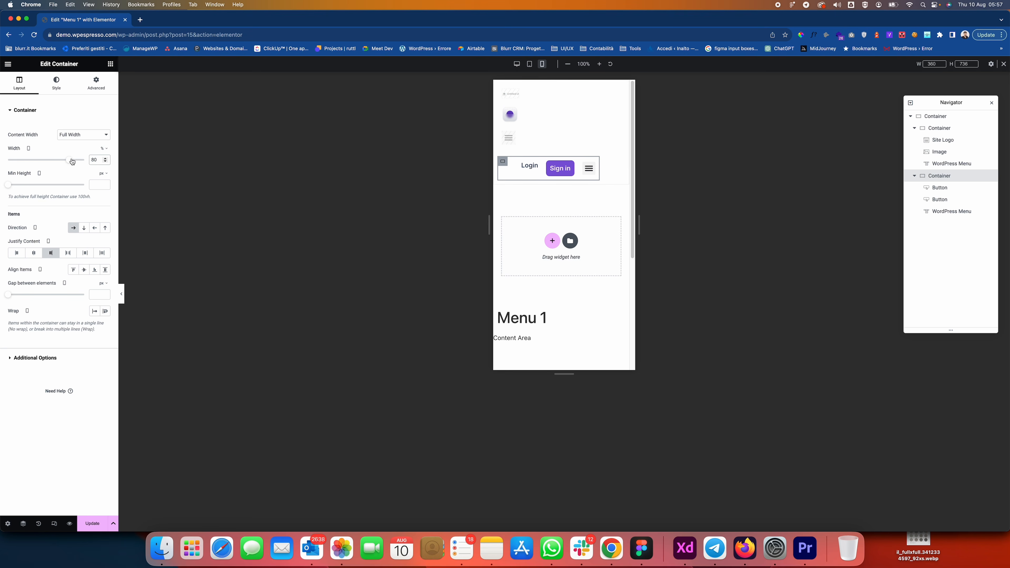
pyautogui.moveTo(72, 162); pyautogui.dragTo(66, 162)
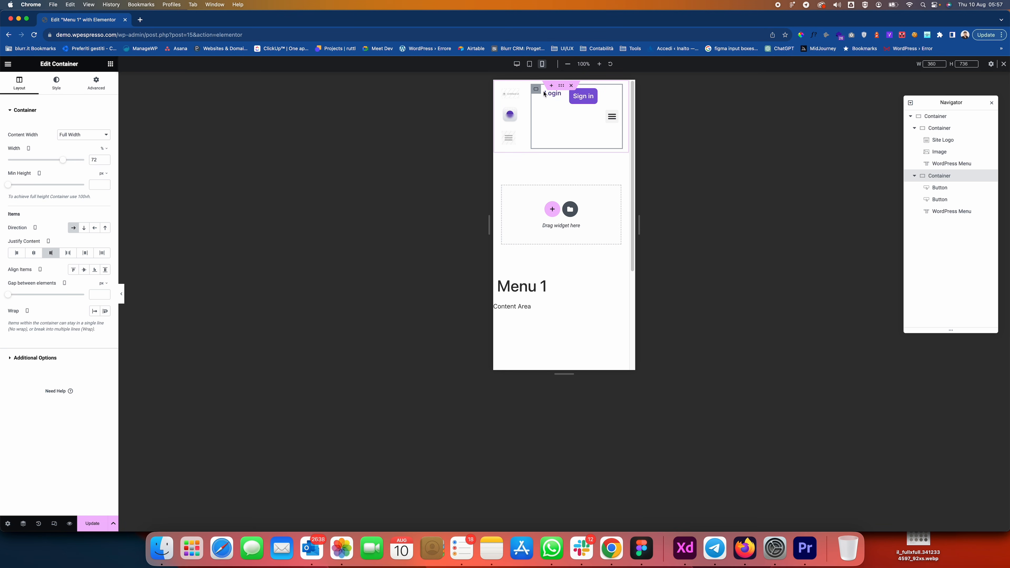
pyautogui.click(123, 293)
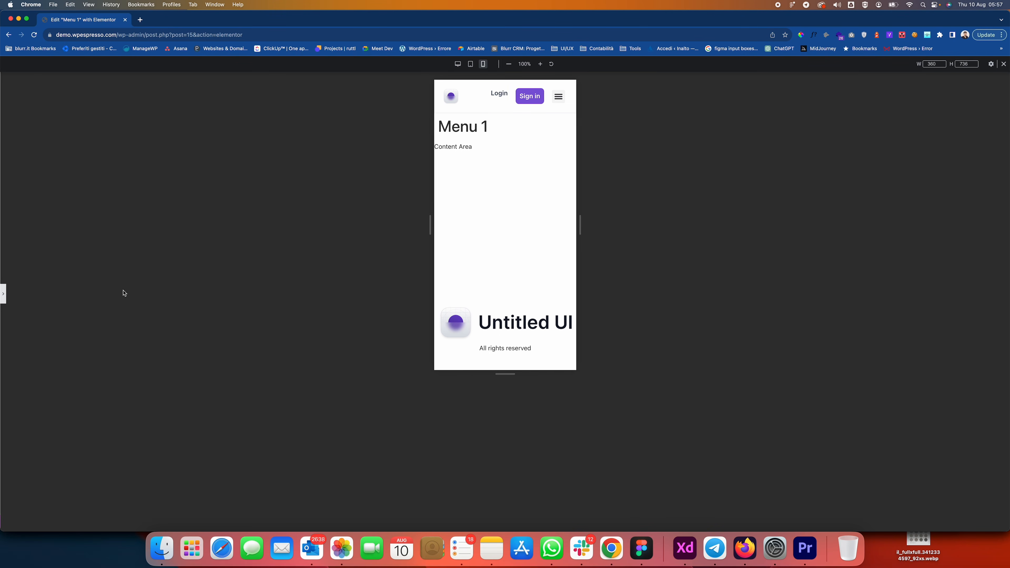
pyautogui.click(4, 295)
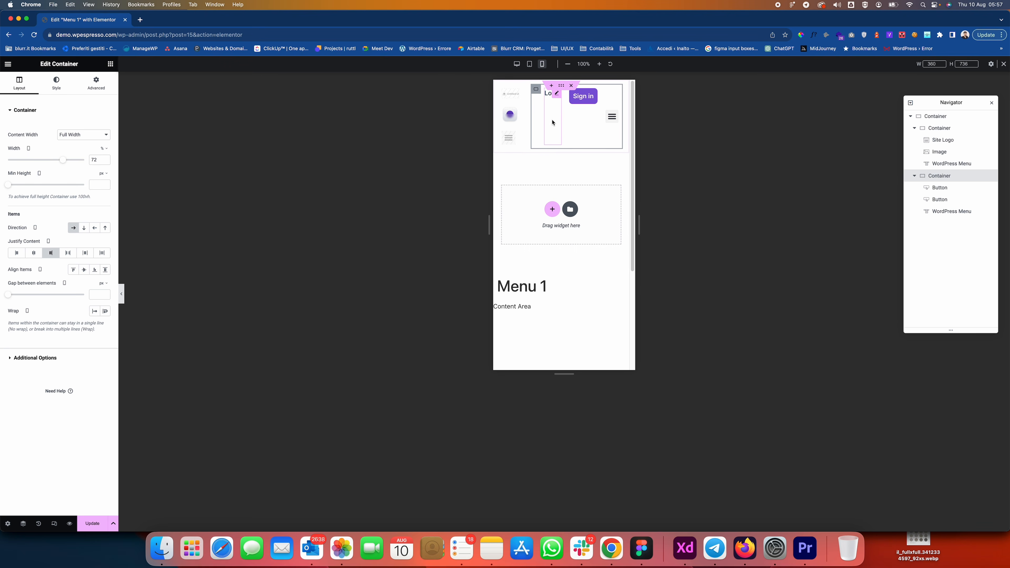
# Center-align the items of the buttons container so Login, Sign in and the menu icon line up on mobile.
pyautogui.click(556, 95)
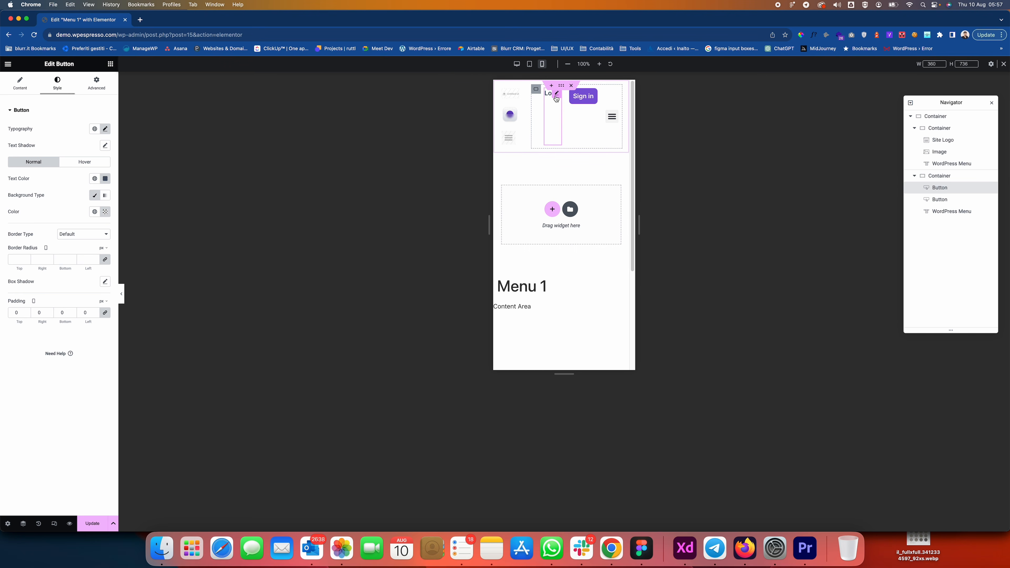
pyautogui.click(536, 89)
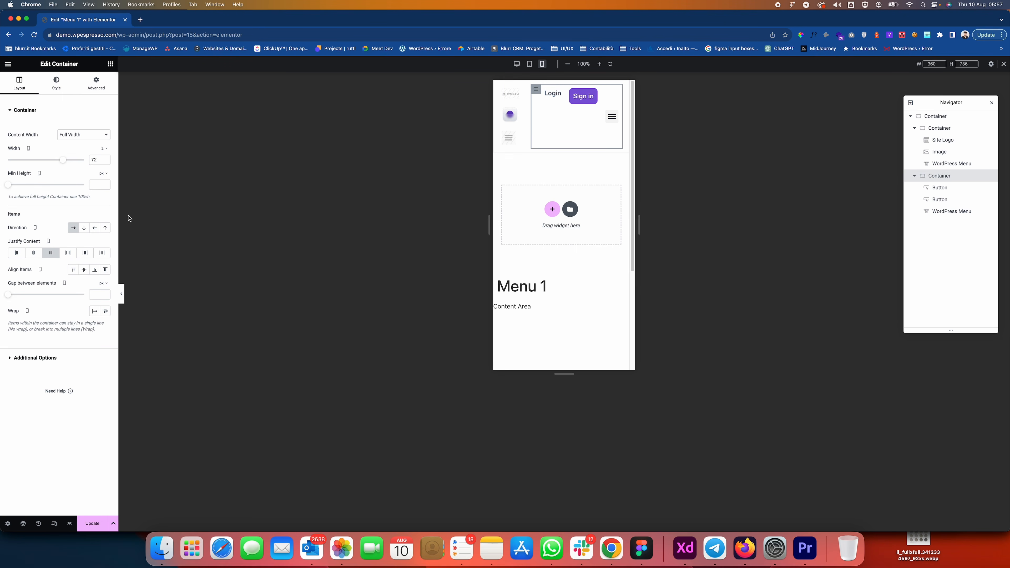
pyautogui.click(85, 271)
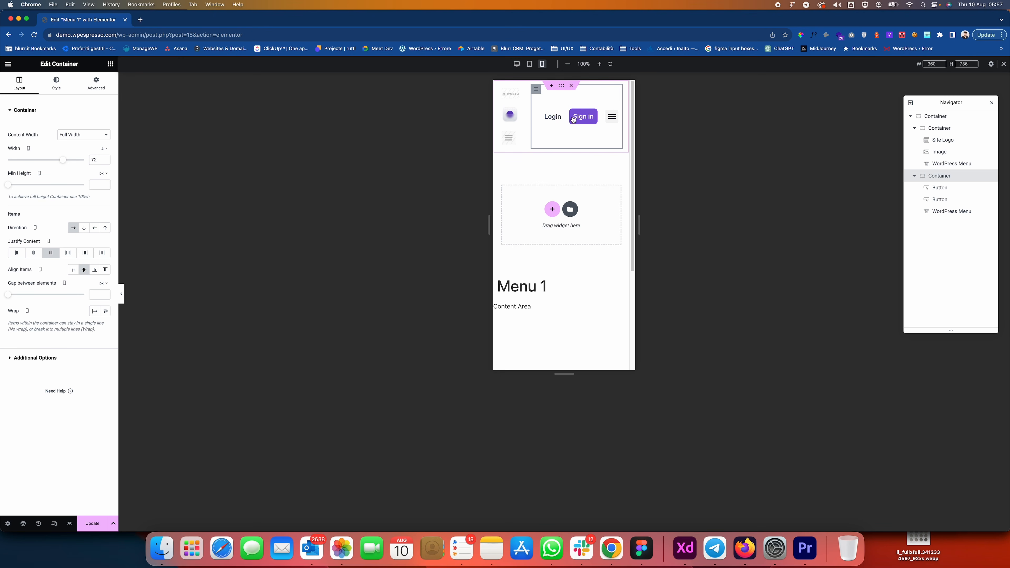
# Preview the mobile header and open and close the hamburger menu to check how it behaves.
pyautogui.click(122, 295)
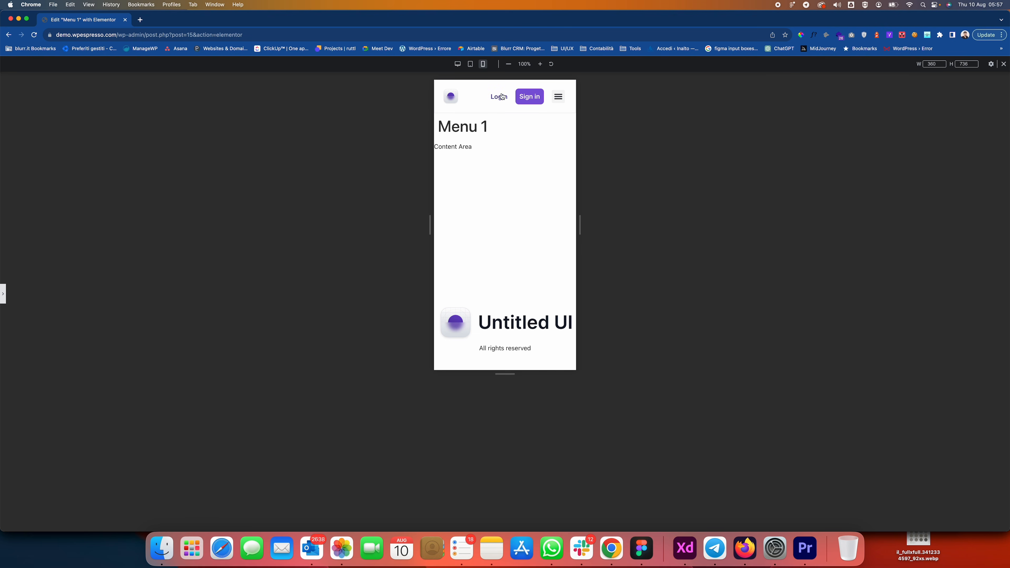
pyautogui.click(558, 97)
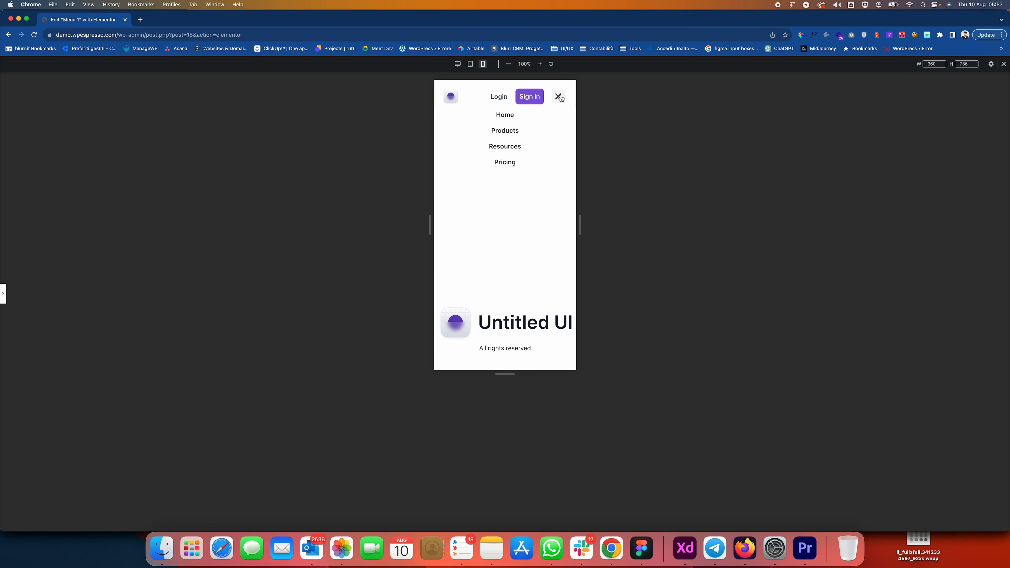
pyautogui.click(560, 98)
pyautogui.click(561, 99)
pyautogui.click(561, 98)
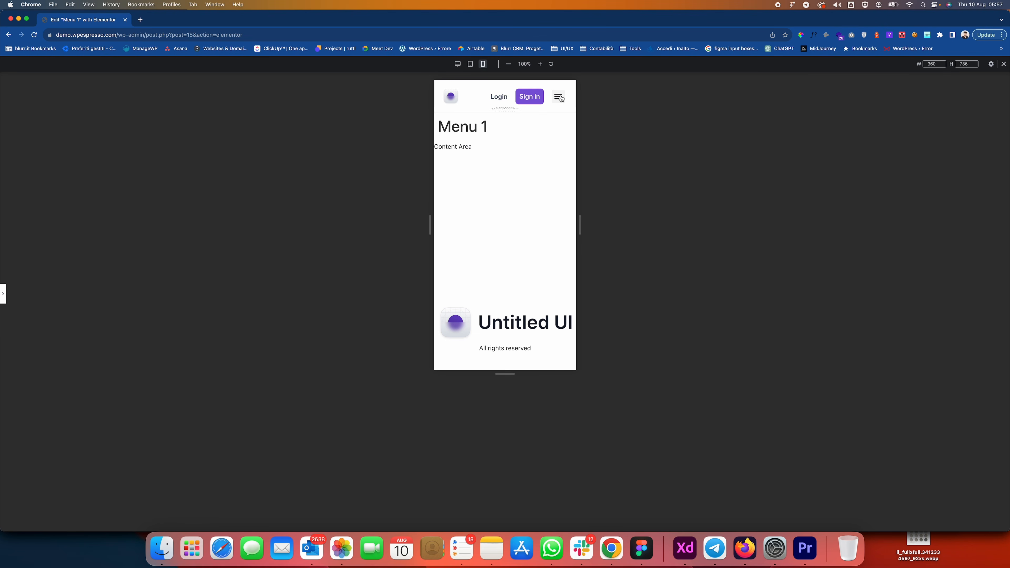
pyautogui.click(561, 98)
pyautogui.click(561, 98)
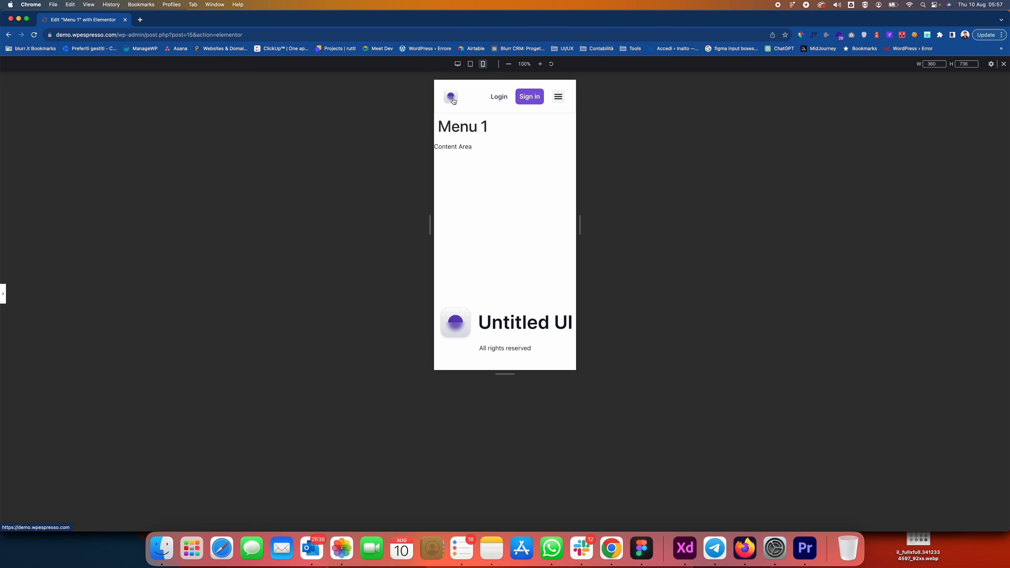
pyautogui.click(3, 294)
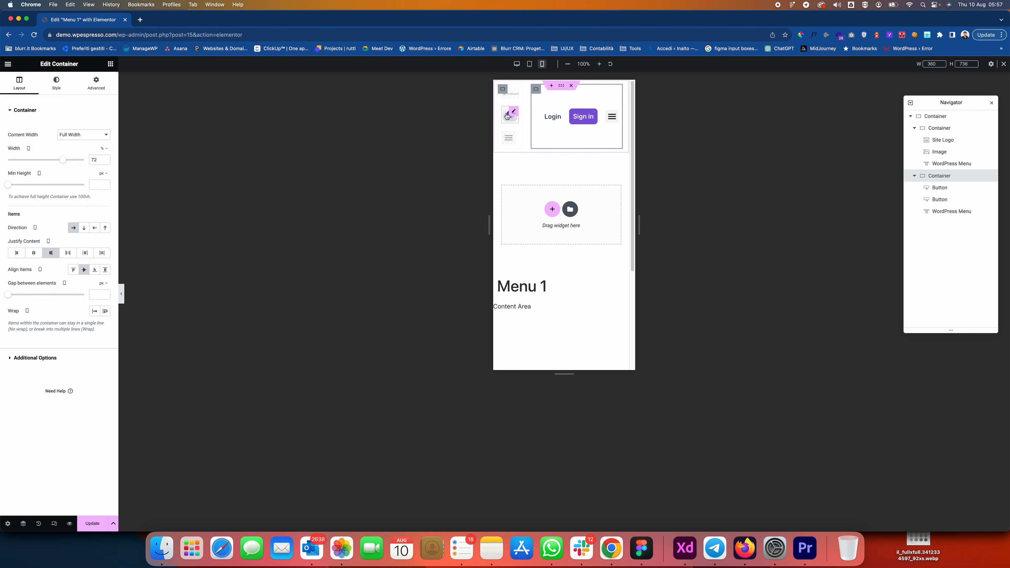
# Set the mobile width of the buttons container to 73%.
pyautogui.click(503, 91)
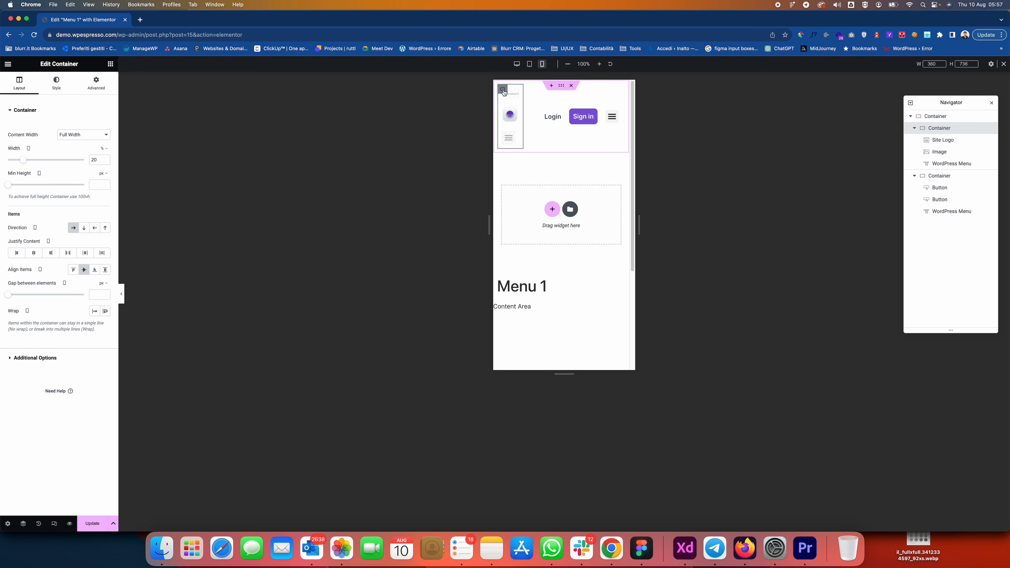
pyautogui.click(535, 90)
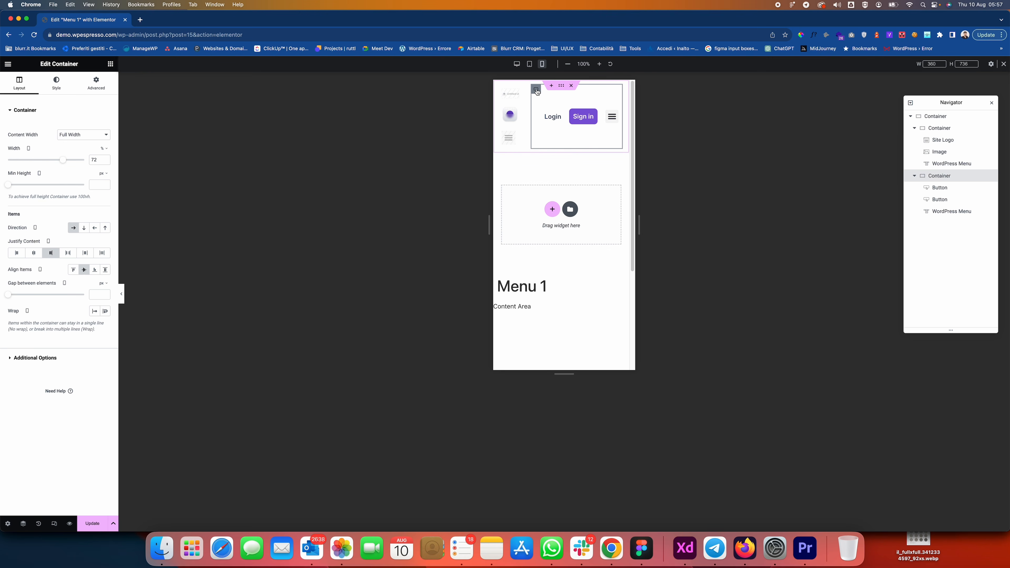
pyautogui.click(107, 159)
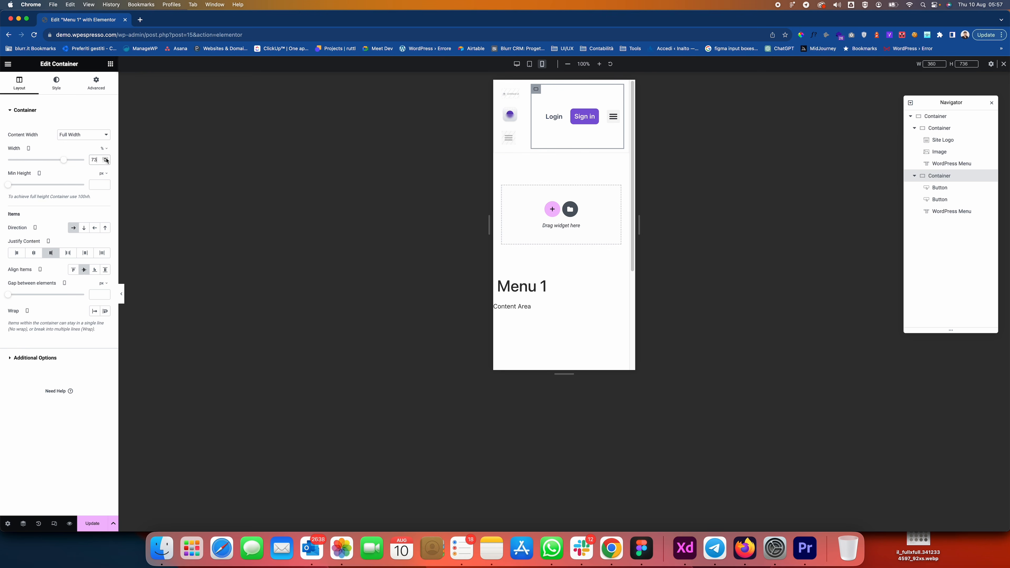
pyautogui.click(107, 160)
pyautogui.click(106, 161)
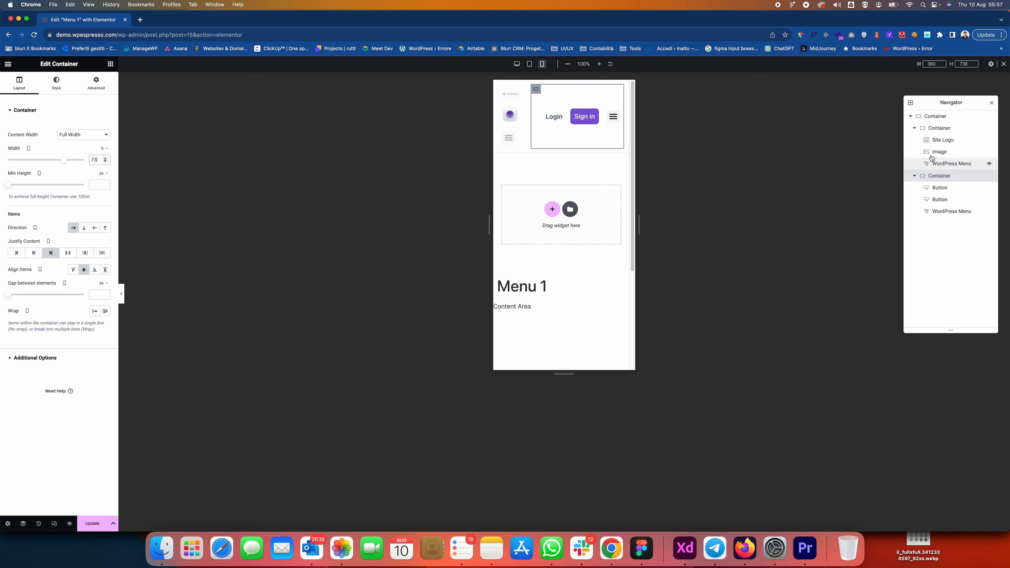
# Set the outer header container's mobile padding to 0 on all sides.
pyautogui.click(929, 121)
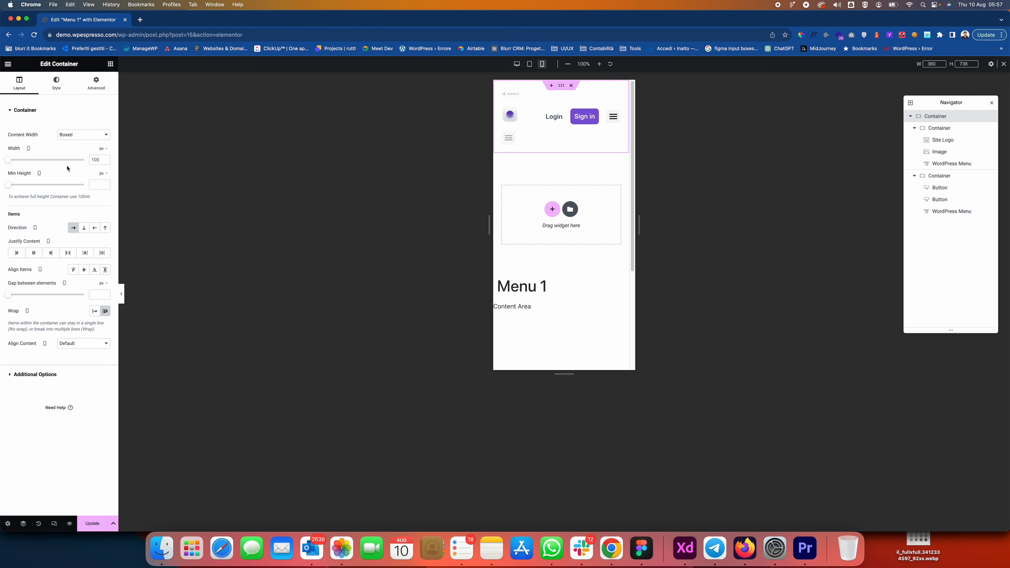
pyautogui.click(93, 88)
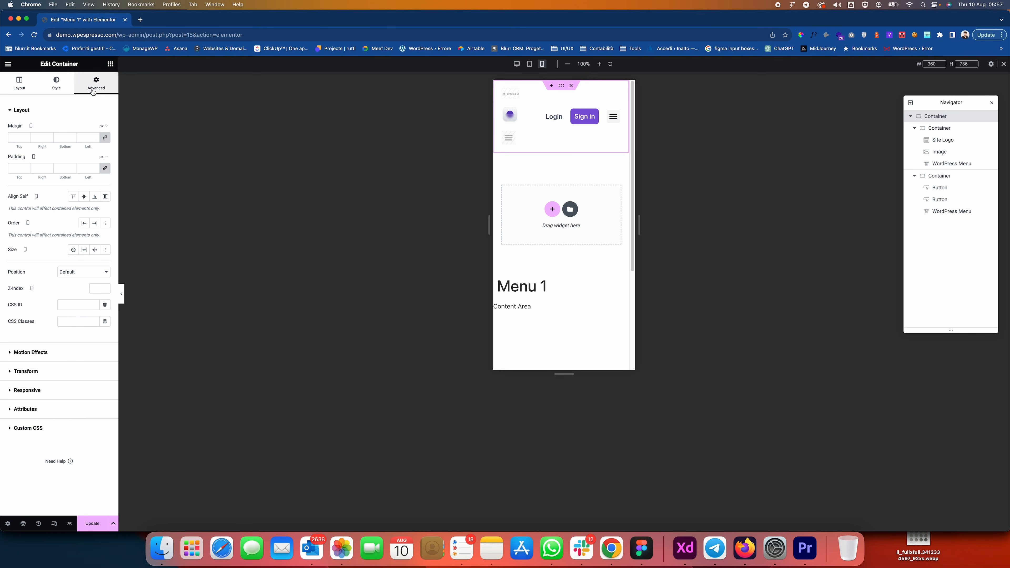
pyautogui.click(15, 165)
pyautogui.write('0')
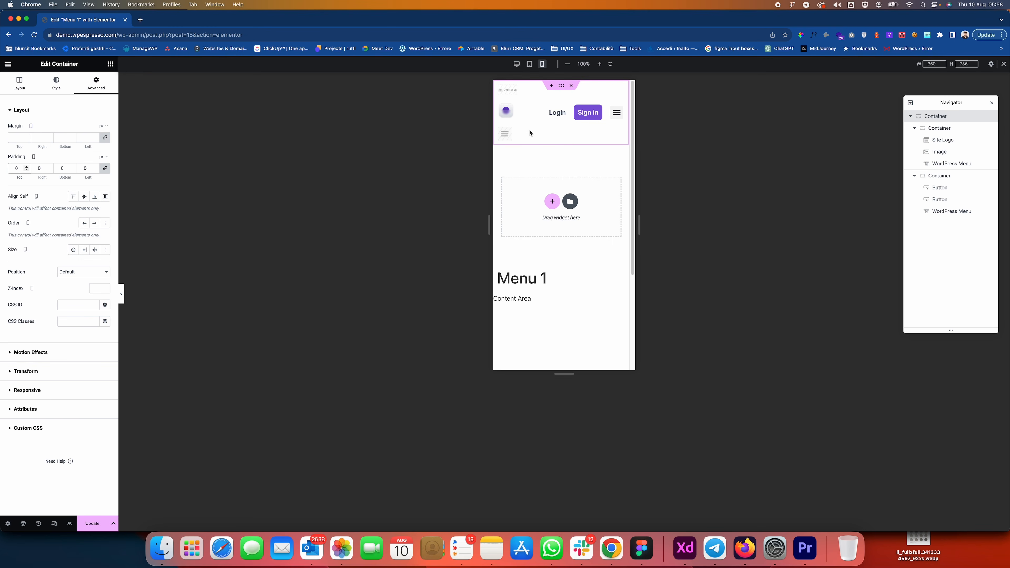
# Try 80% as the buttons container's mobile width and reduce it stepwise to 74%.
pyautogui.click(534, 87)
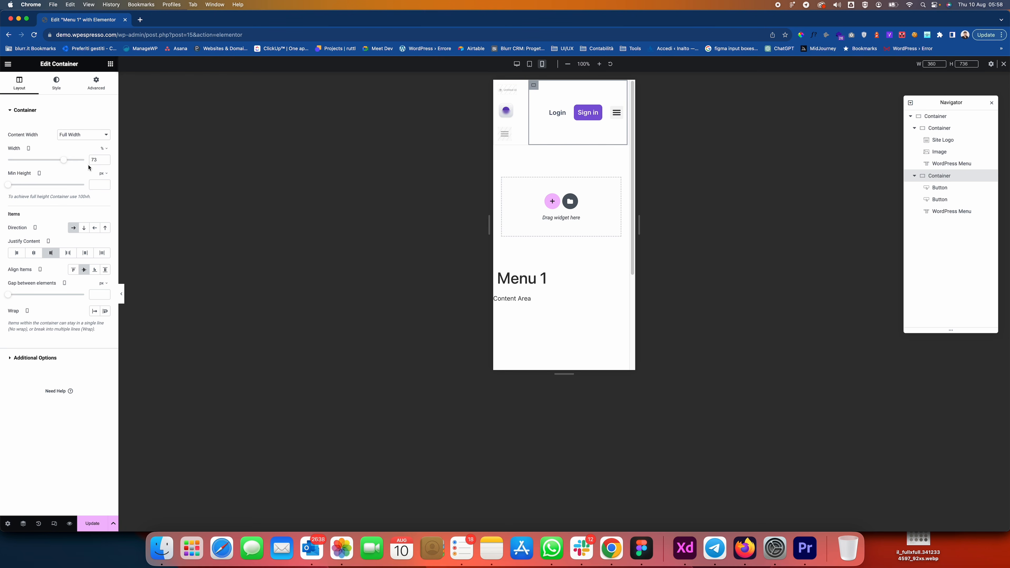
pyautogui.write('80')
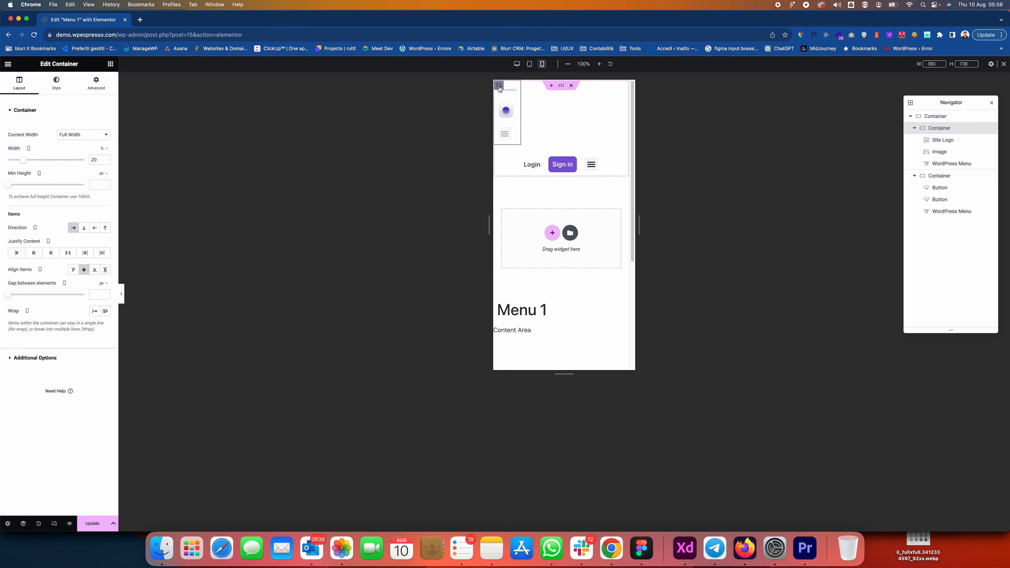
pyautogui.click(105, 162)
pyautogui.click(106, 162)
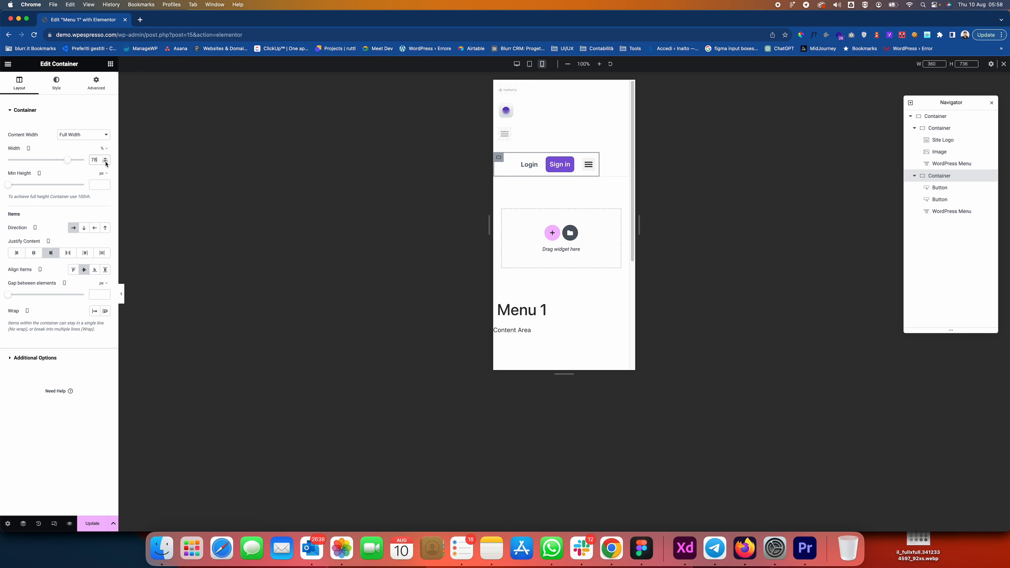
pyautogui.click(105, 161)
pyautogui.click(105, 161)
pyautogui.click(105, 162)
pyautogui.click(105, 162)
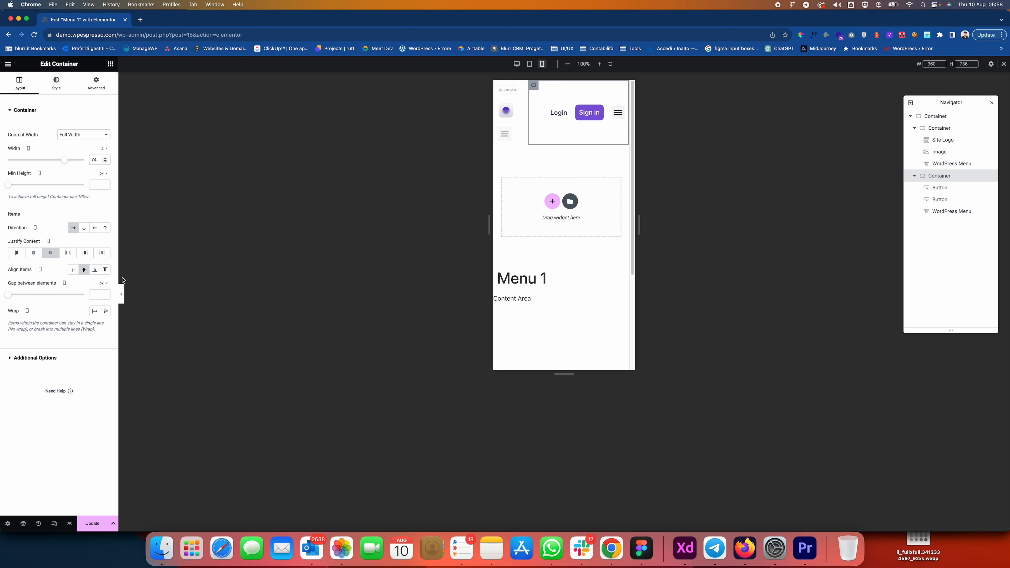
# Set the gap between elements of the outer header container to 0 px on mobile.
pyautogui.click(933, 119)
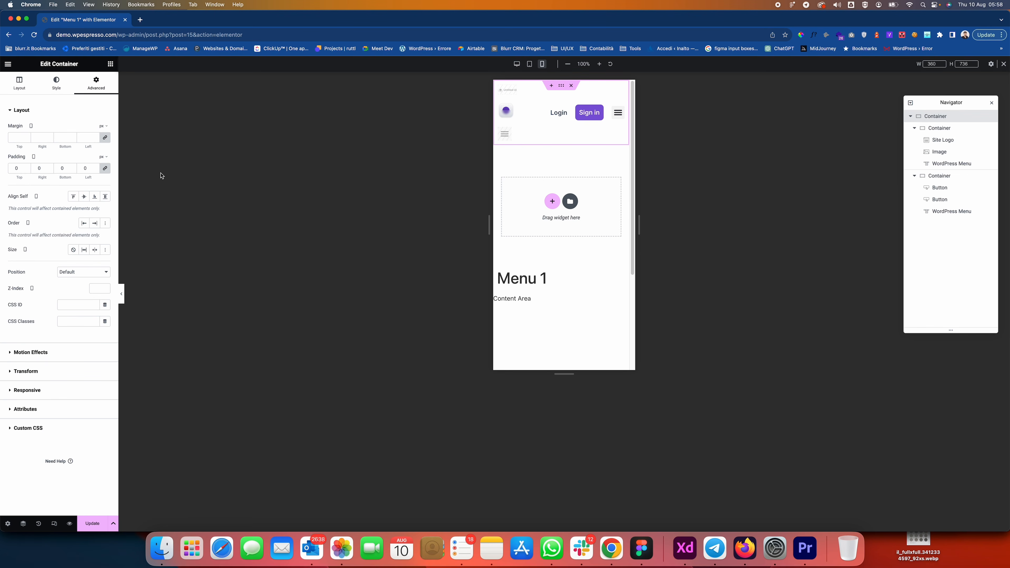
pyautogui.click(19, 83)
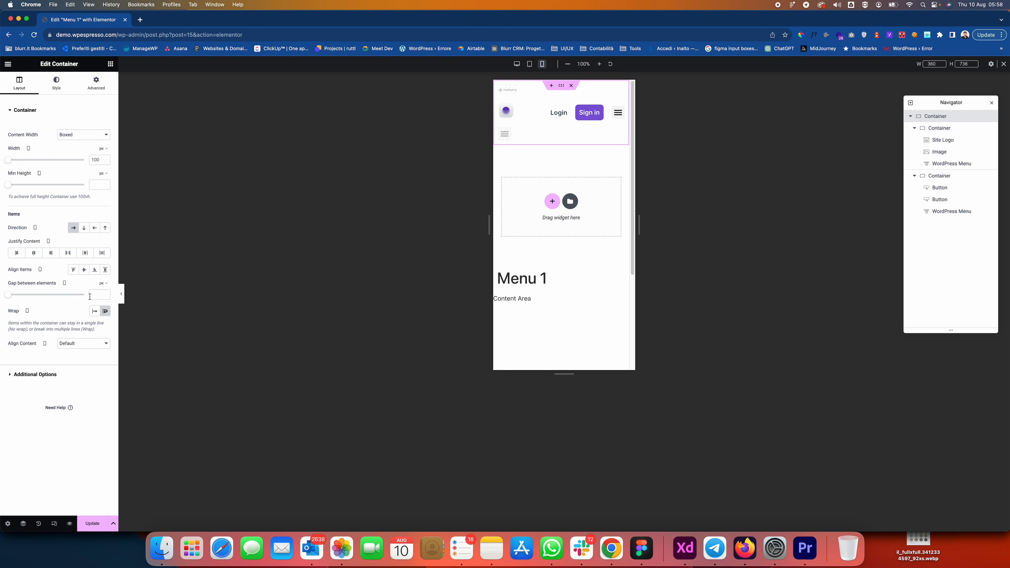
pyautogui.write('0')
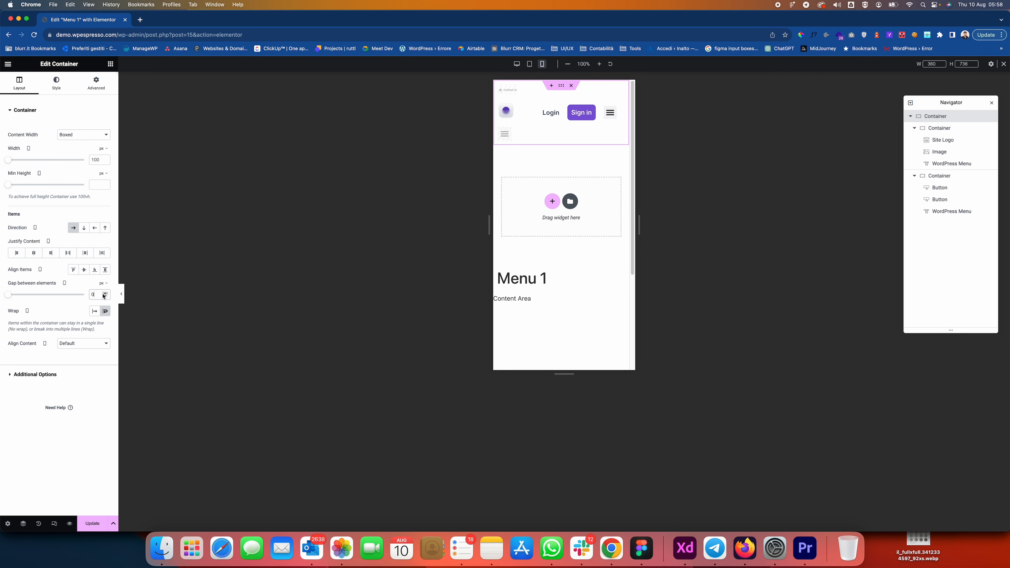
# Set the buttons container's mobile width to 80% and preview the mobile header without the editing controls.
pyautogui.click(513, 95)
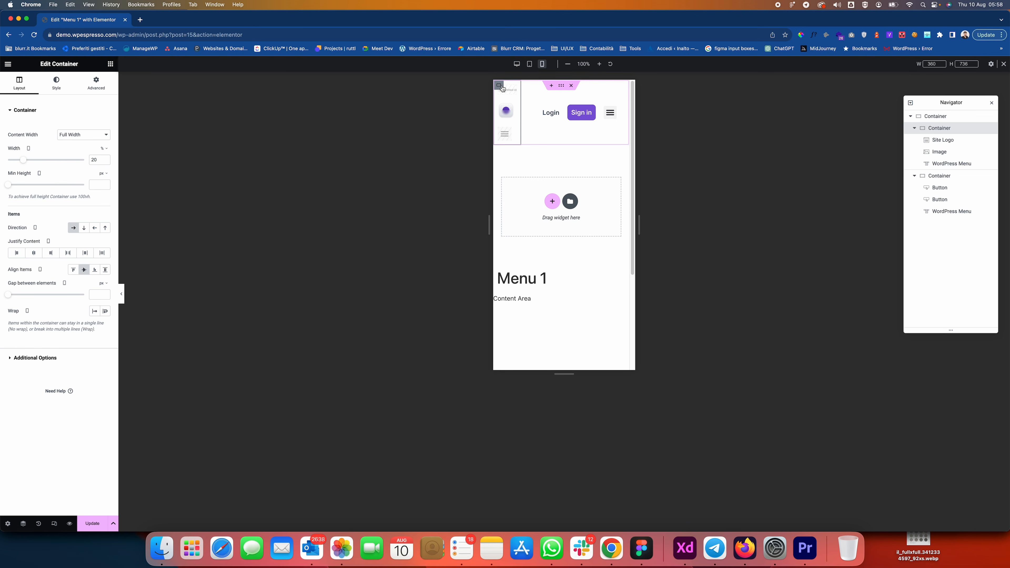
pyautogui.click(526, 86)
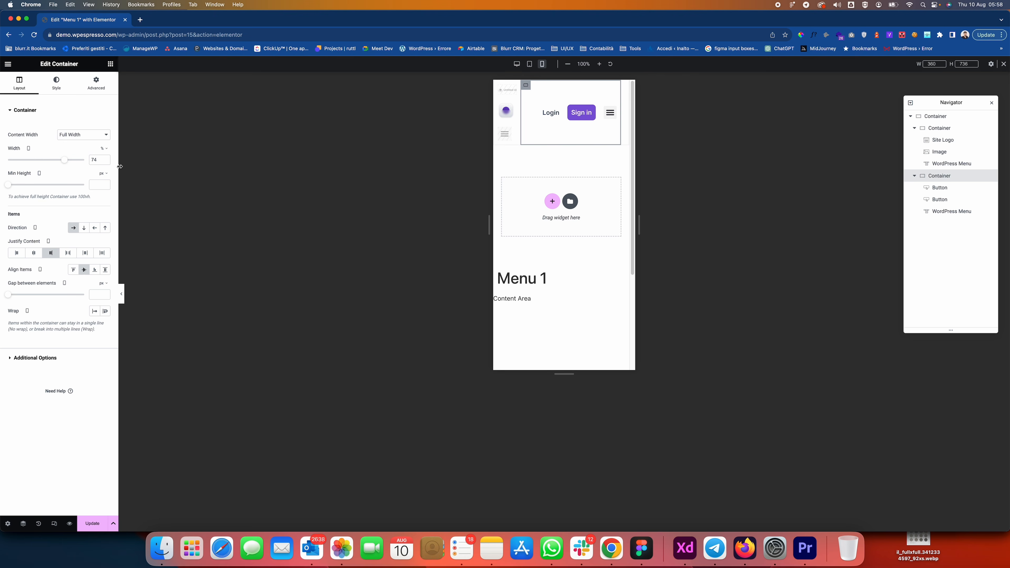
pyautogui.write('80')
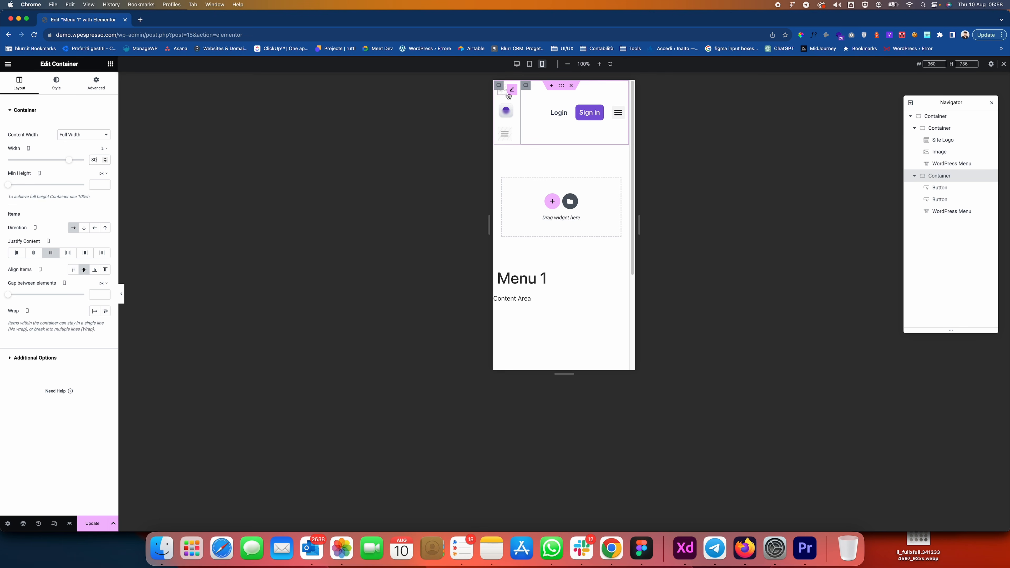
pyautogui.click(498, 87)
pyautogui.click(121, 294)
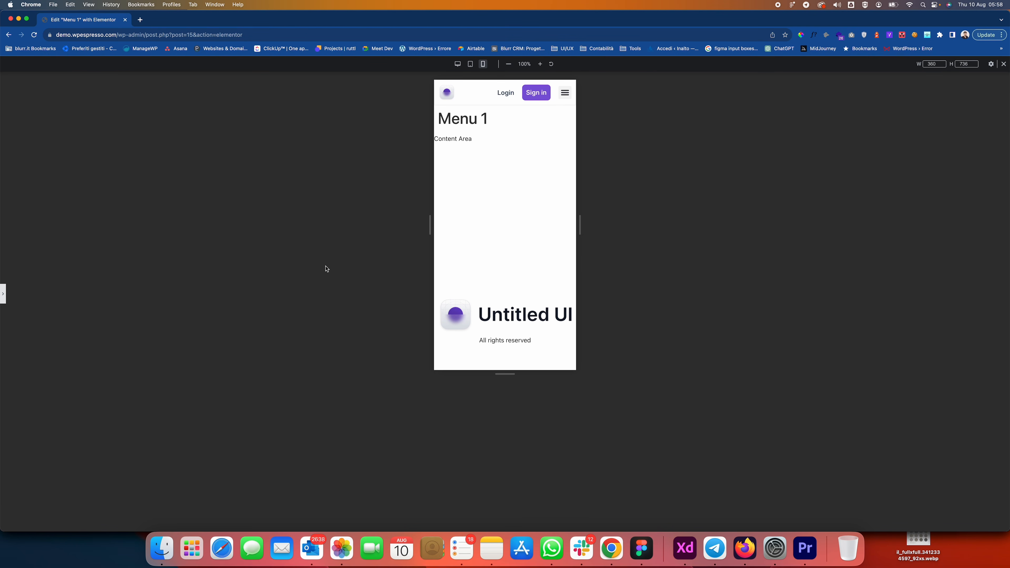
# Open and close the hamburger menu in the mobile header preview, with the editing controls hidden.
pyautogui.click(564, 96)
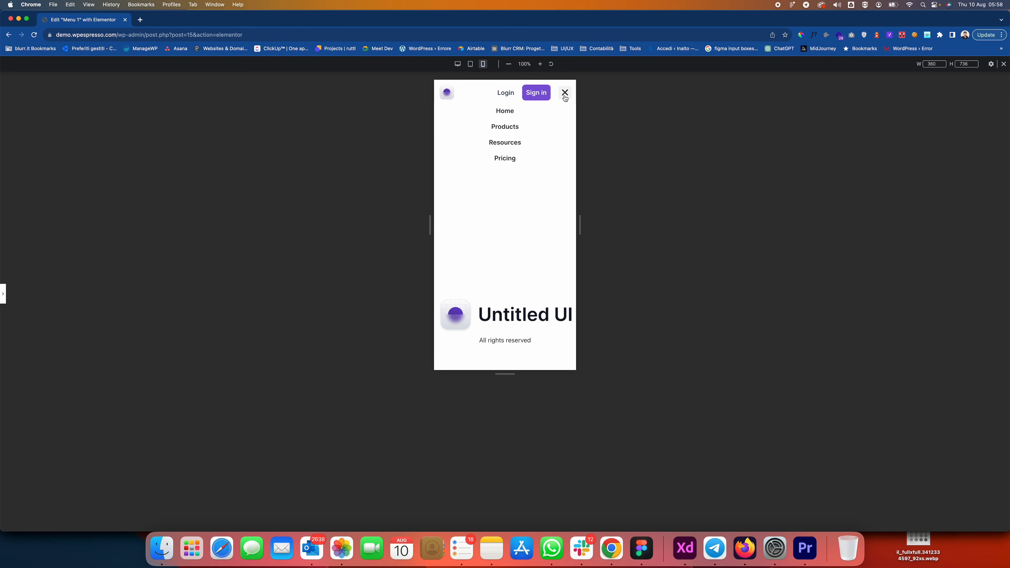
pyautogui.click(564, 94)
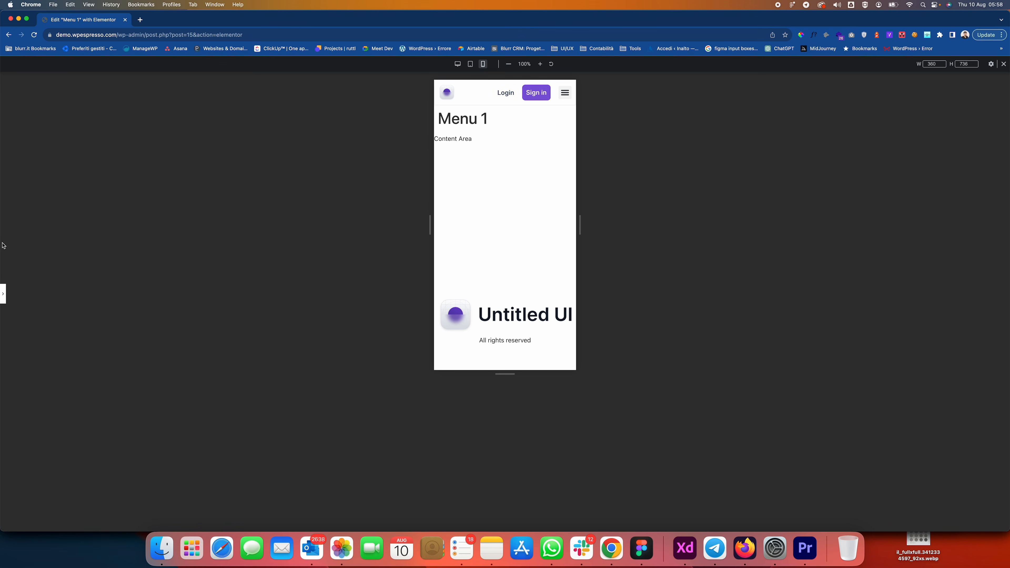
pyautogui.click(4, 294)
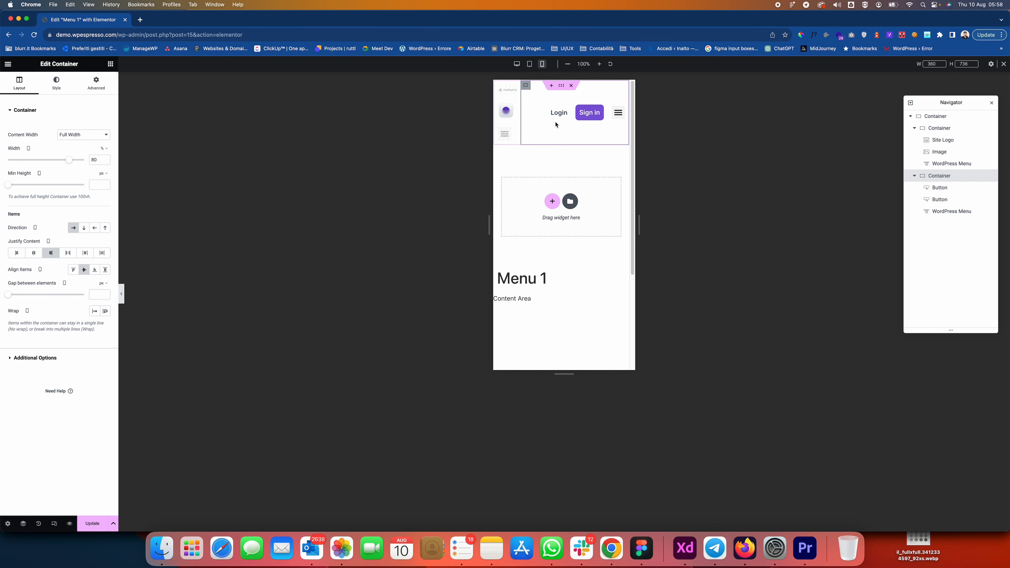
pyautogui.click(122, 295)
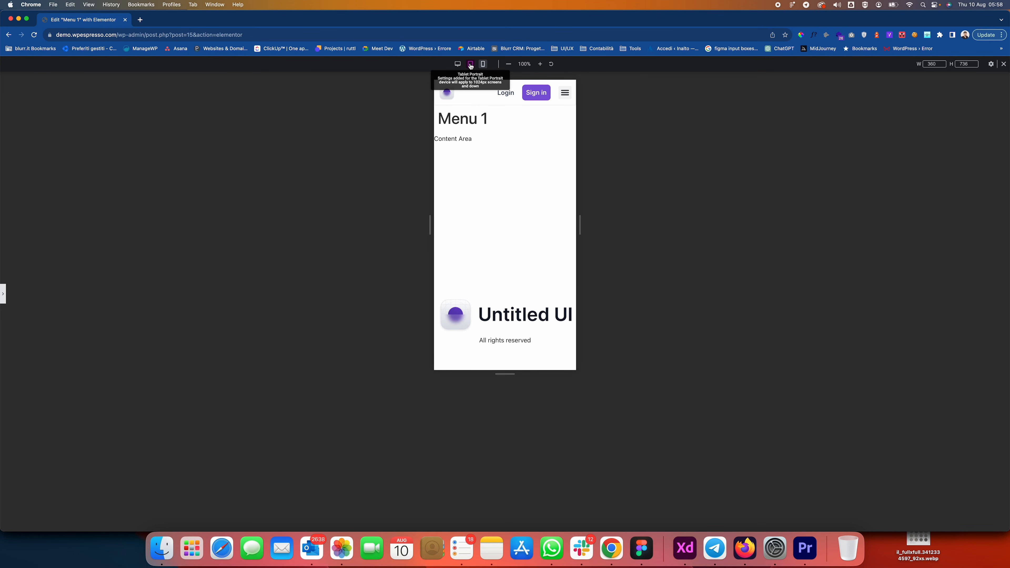
# Compare the header in the tablet, desktop and mobile previews, and save the template with the editing controls restored.
pyautogui.click(471, 64)
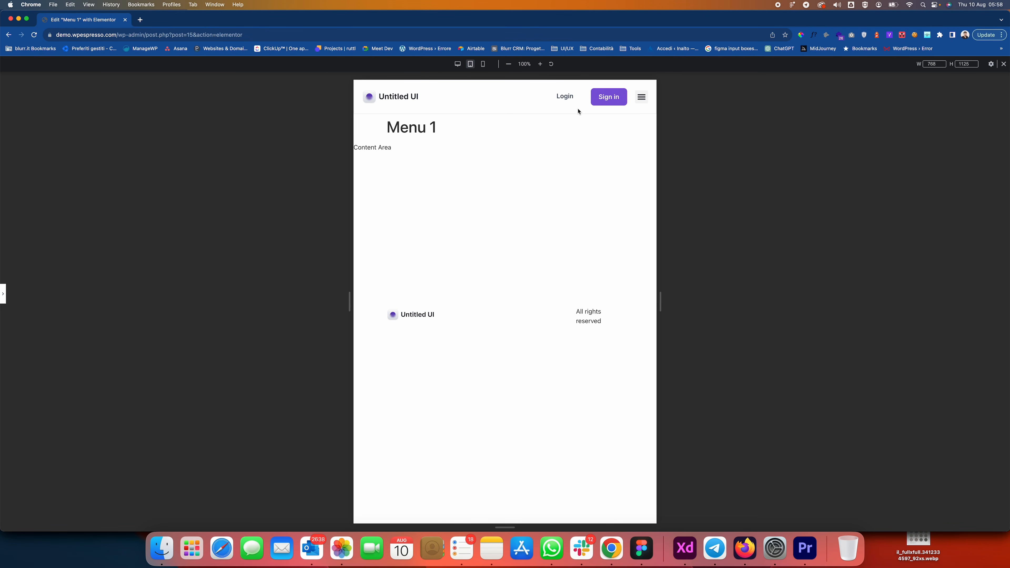
pyautogui.click(458, 64)
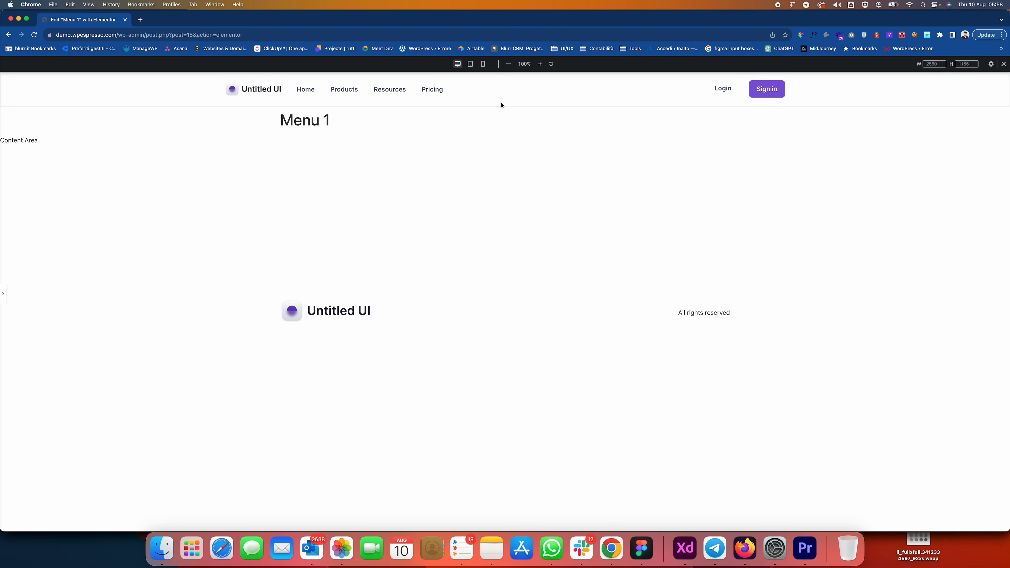
pyautogui.click(470, 64)
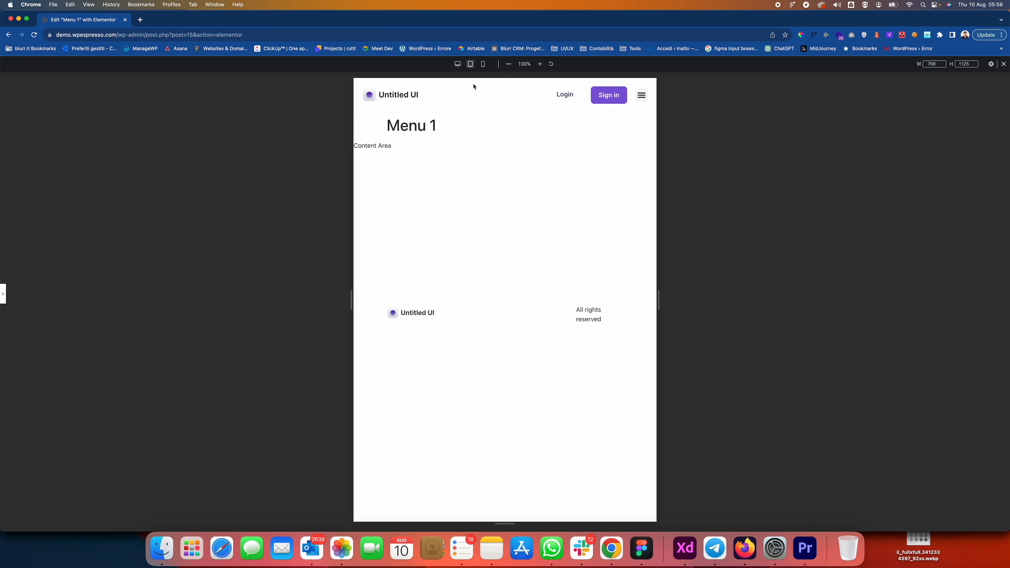
pyautogui.click(483, 64)
pyautogui.click(470, 64)
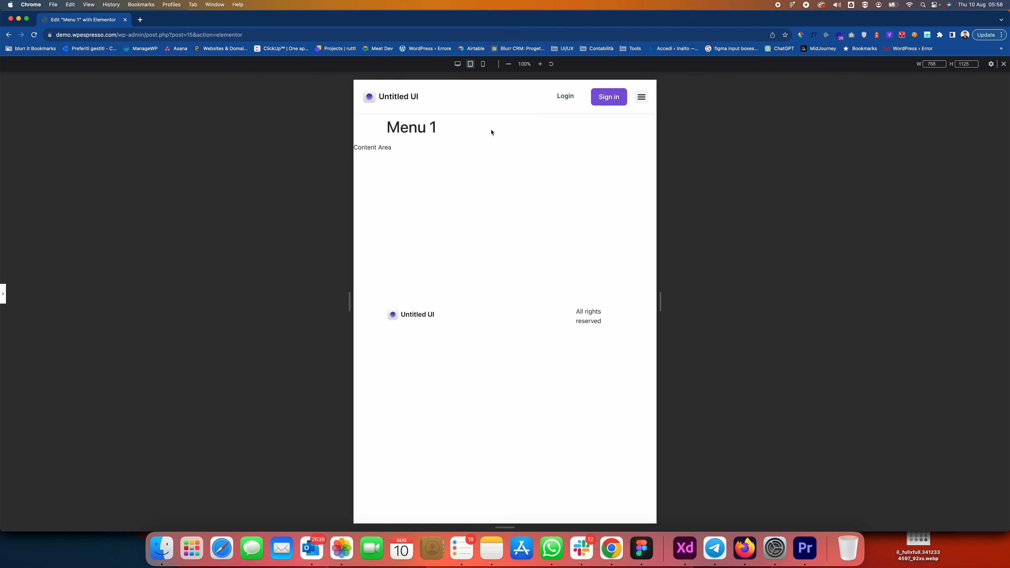
pyautogui.click(457, 64)
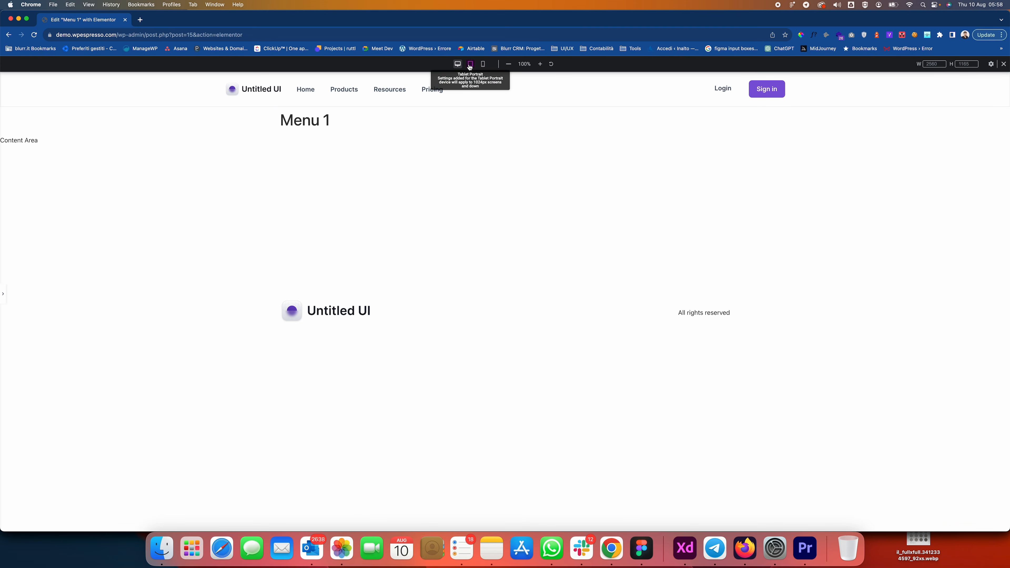
pyautogui.click(470, 64)
pyautogui.press('super+p')
pyautogui.click(95, 523)
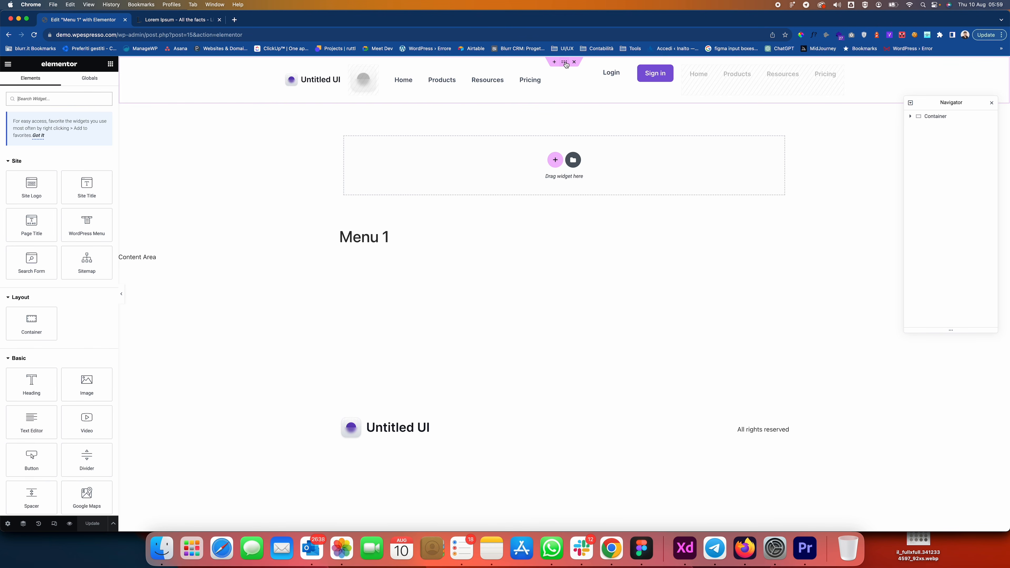
# Make the outer header container sticky to the top through its motion effects and save the template.
pyautogui.click(565, 63)
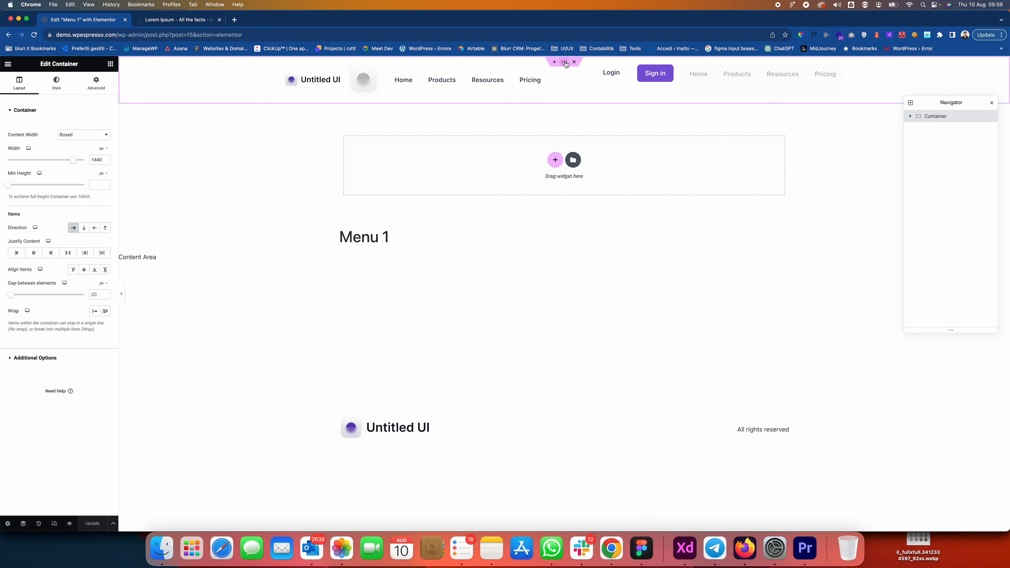
pyautogui.click(98, 92)
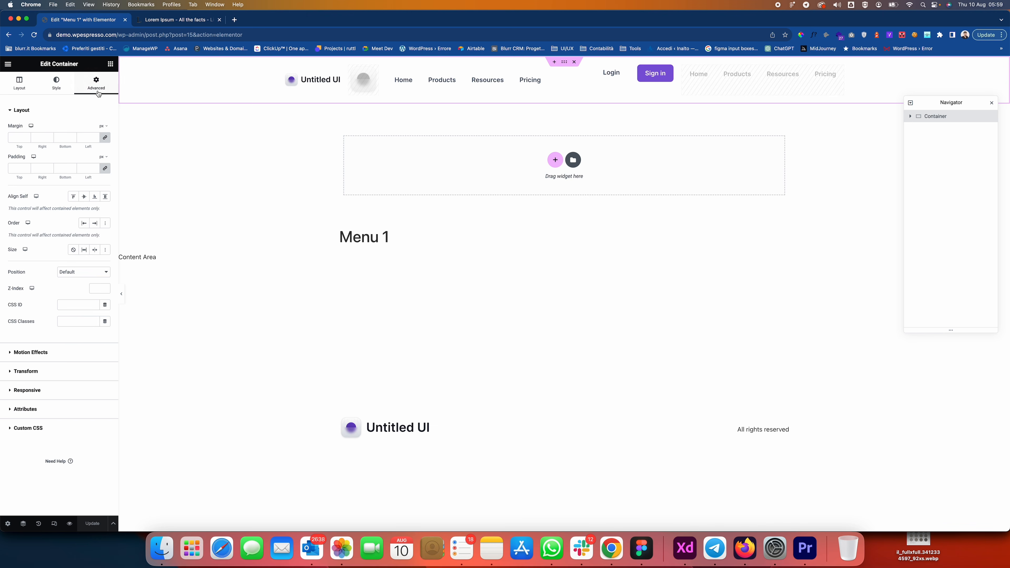
pyautogui.click(36, 354)
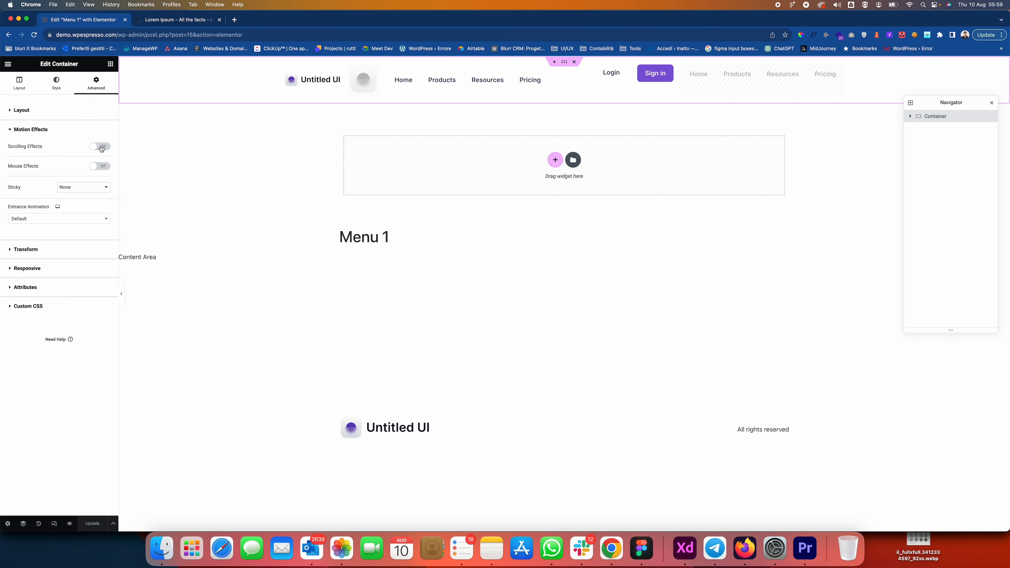
pyautogui.click(97, 185)
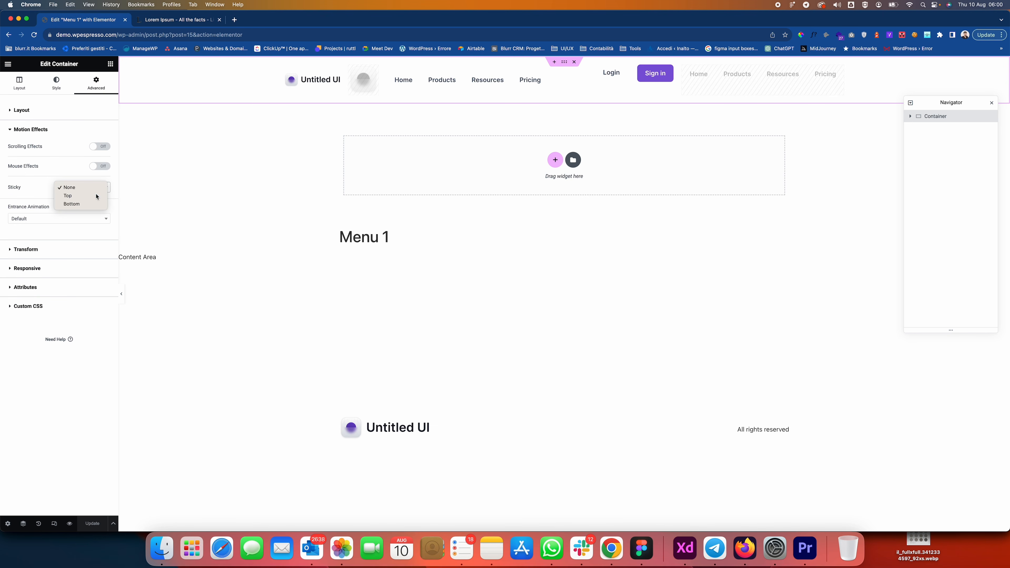
pyautogui.click(95, 195)
pyautogui.click(92, 524)
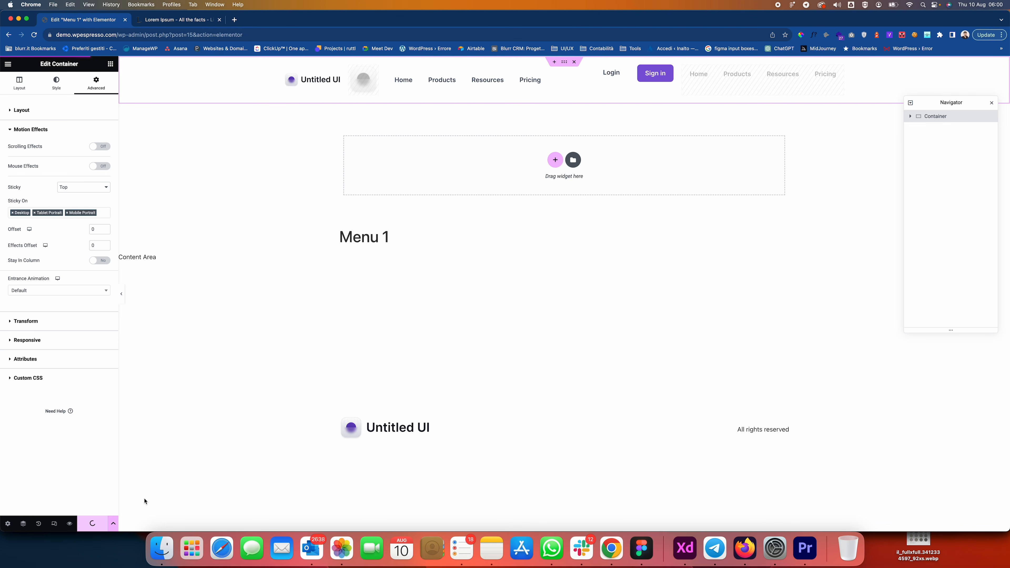
# Give the outer header container a solid white background color and save the template.
pyautogui.click(565, 62)
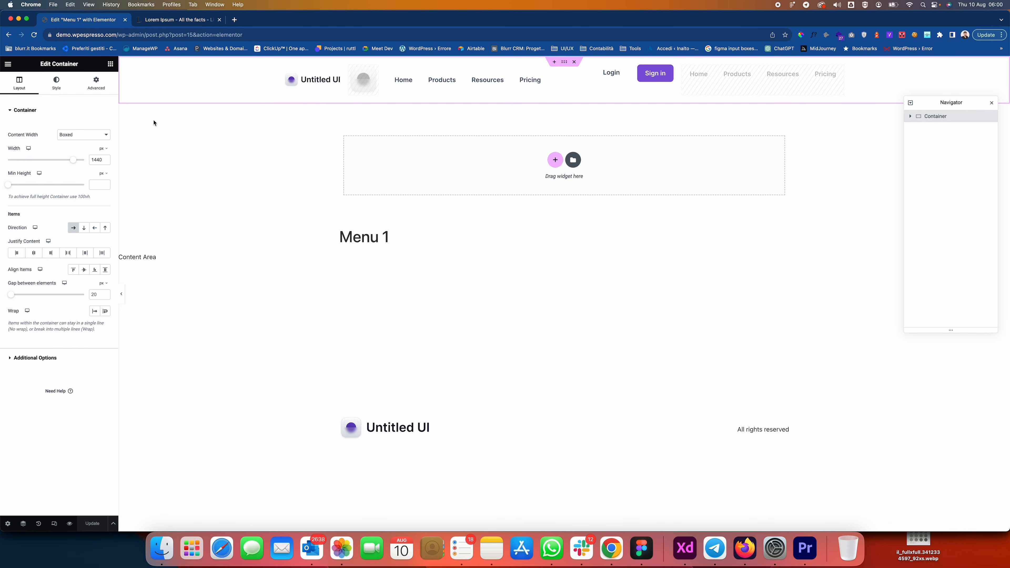
pyautogui.click(54, 84)
pyautogui.click(105, 162)
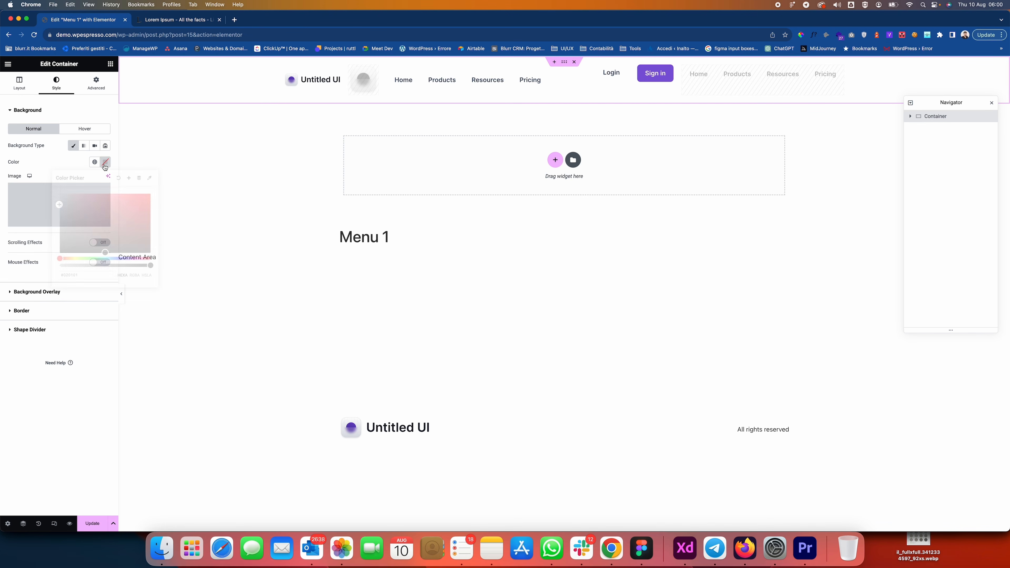
pyautogui.click(40, 164)
pyautogui.click(89, 522)
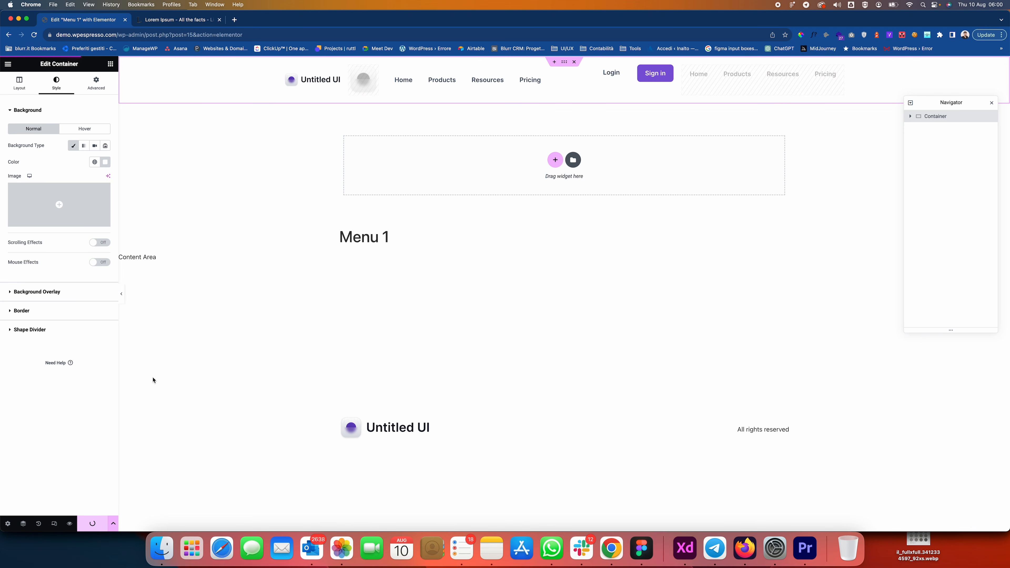
# Exit the Elementor editor and open the published Test page from the WordPress pages list.
pyautogui.click(8, 62)
pyautogui.click(40, 217)
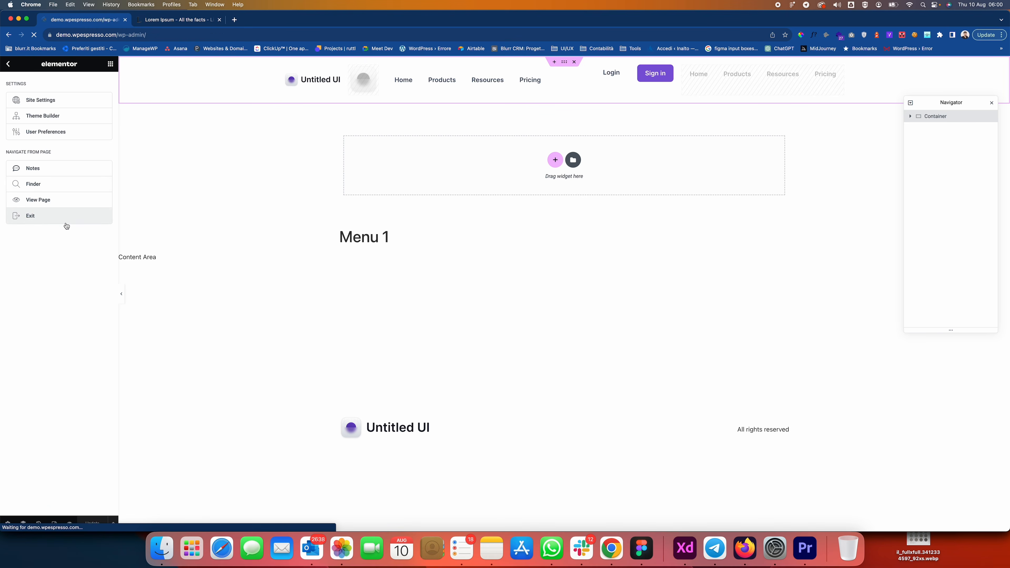
pyautogui.click(35, 153)
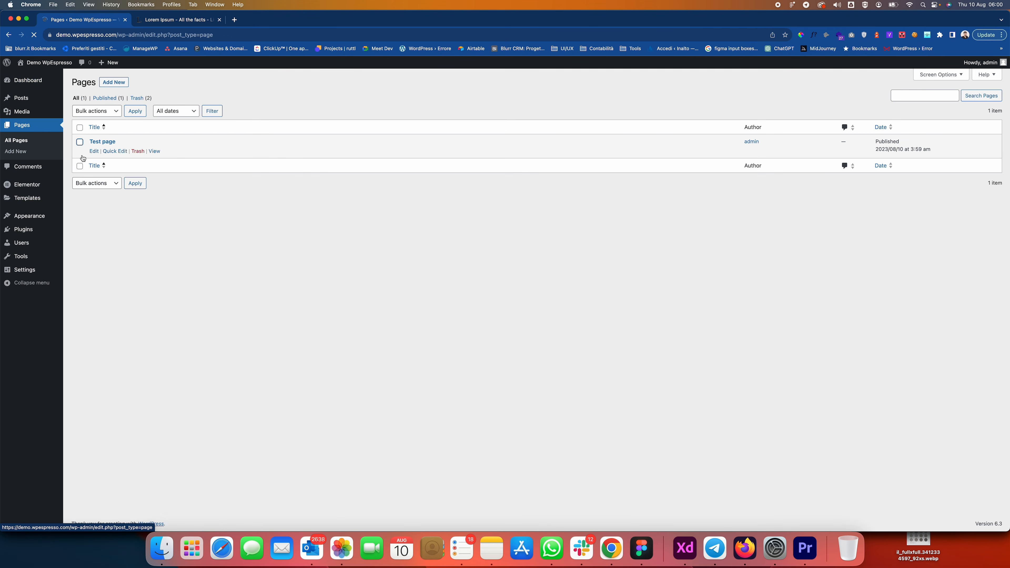
pyautogui.click(154, 151)
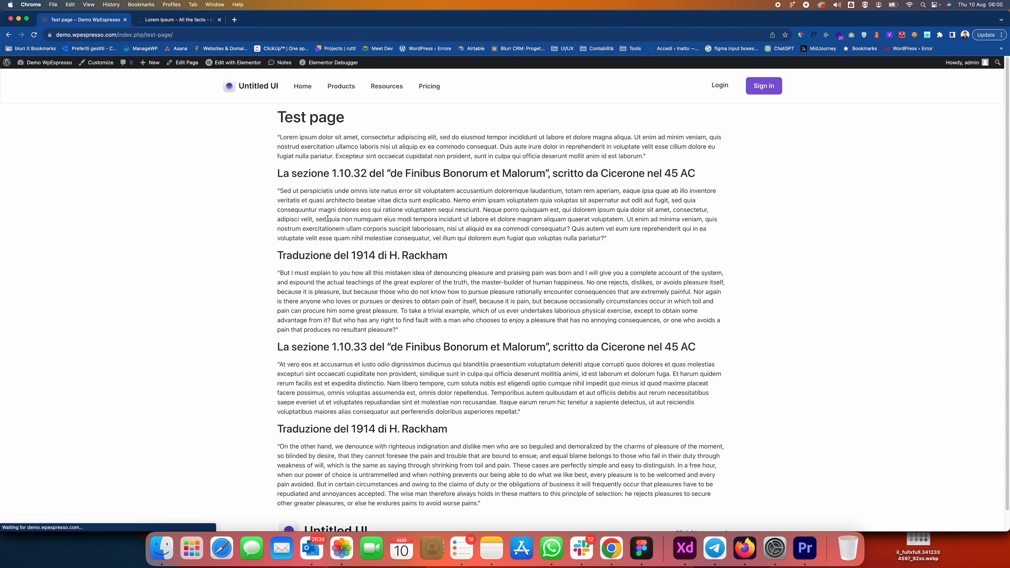
# Examine how the sticky header behaves while moving down and up through the Test page content.
pyautogui.scroll(-3, 333, 230)
pyautogui.scroll(1, 333, 230)
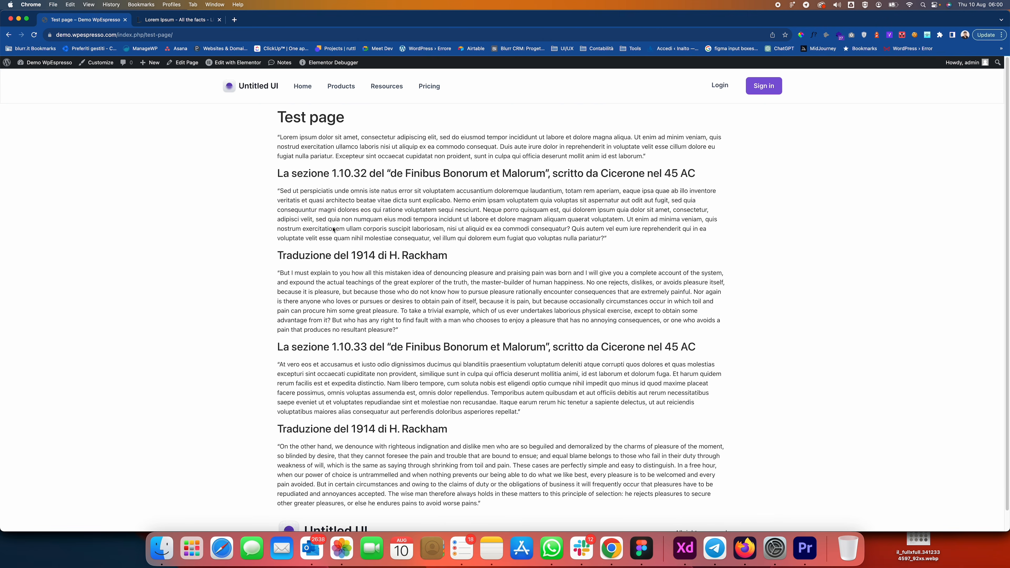
pyautogui.scroll(-1, 352, 231)
pyautogui.scroll(1, 352, 231)
pyautogui.scroll(-1, 352, 231)
pyautogui.scroll(1, 352, 231)
pyautogui.scroll(-1, 351, 231)
pyautogui.moveTo(1000, 125); pyautogui.dragTo(1004, 153)
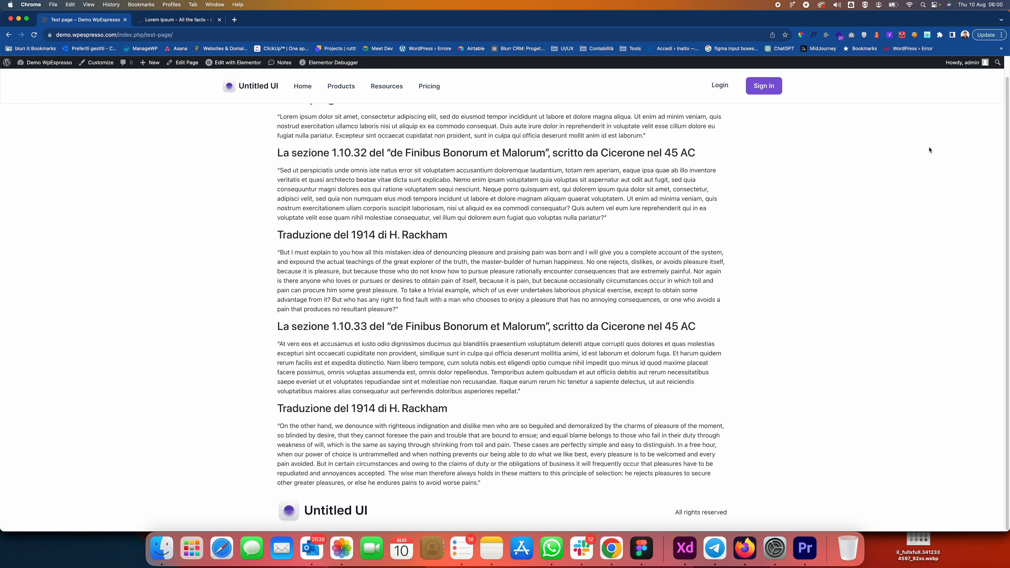
# Reopen the Menu 1 header in Elementor and set the buttons container's desktop width to 40%.
pyautogui.click(238, 77)
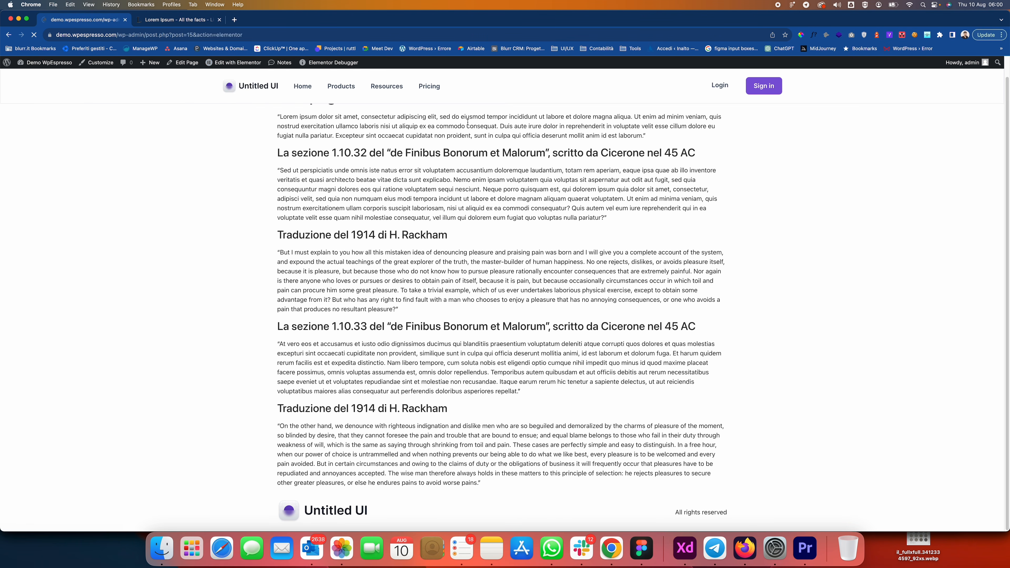
pyautogui.click(285, 66)
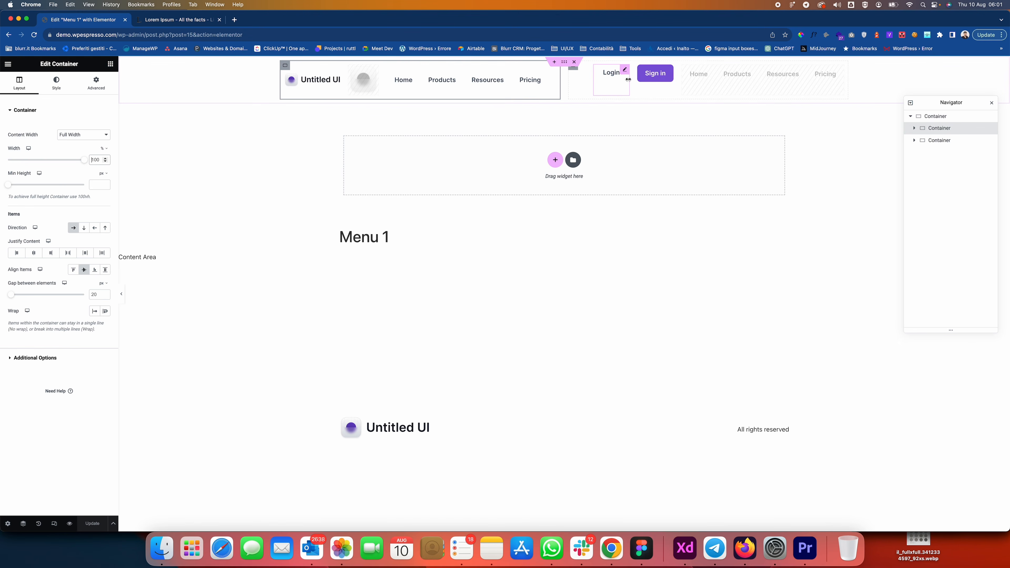
pyautogui.click(575, 70)
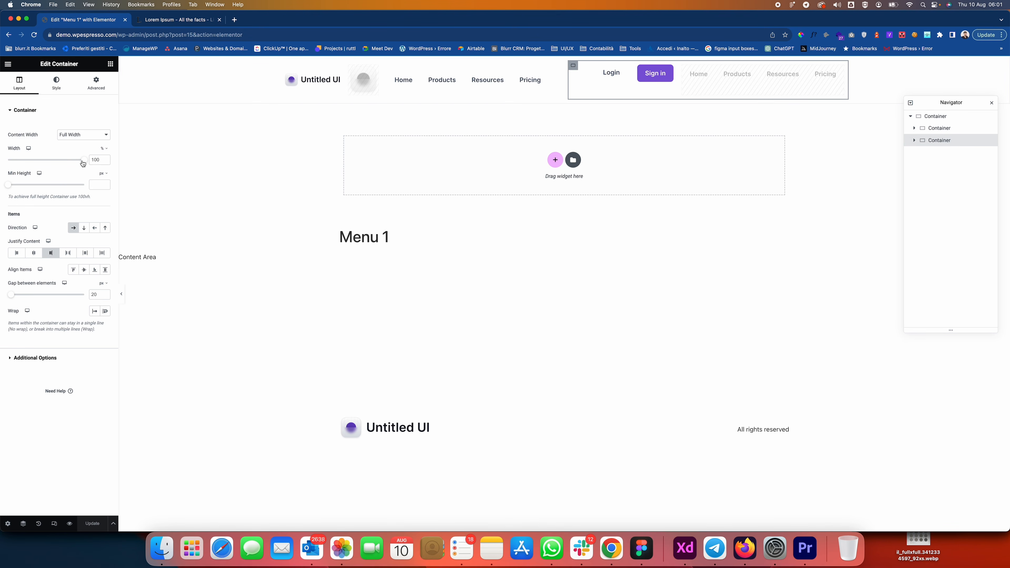
pyautogui.moveTo(83, 164); pyautogui.dragTo(38, 162)
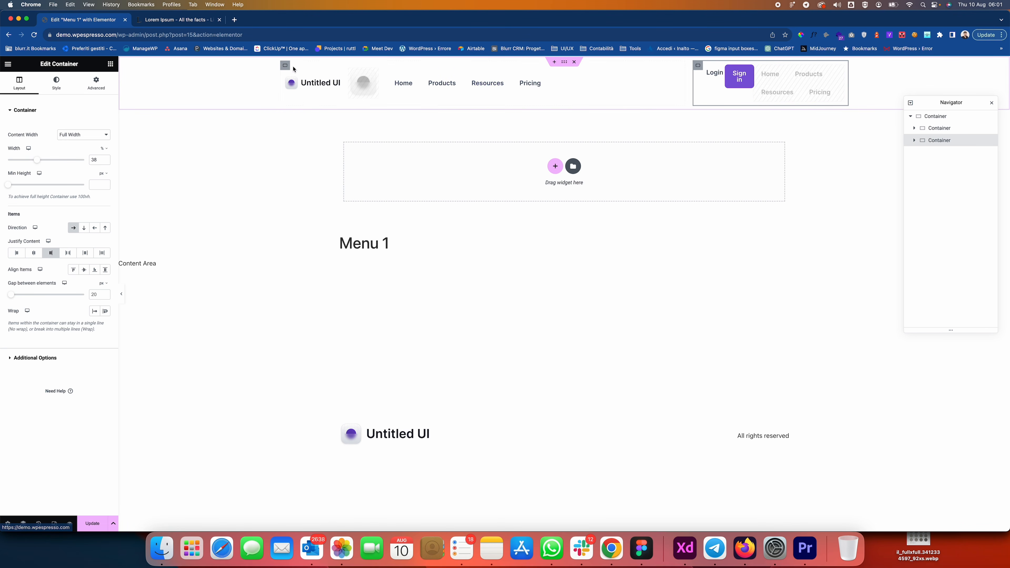
pyautogui.click(284, 65)
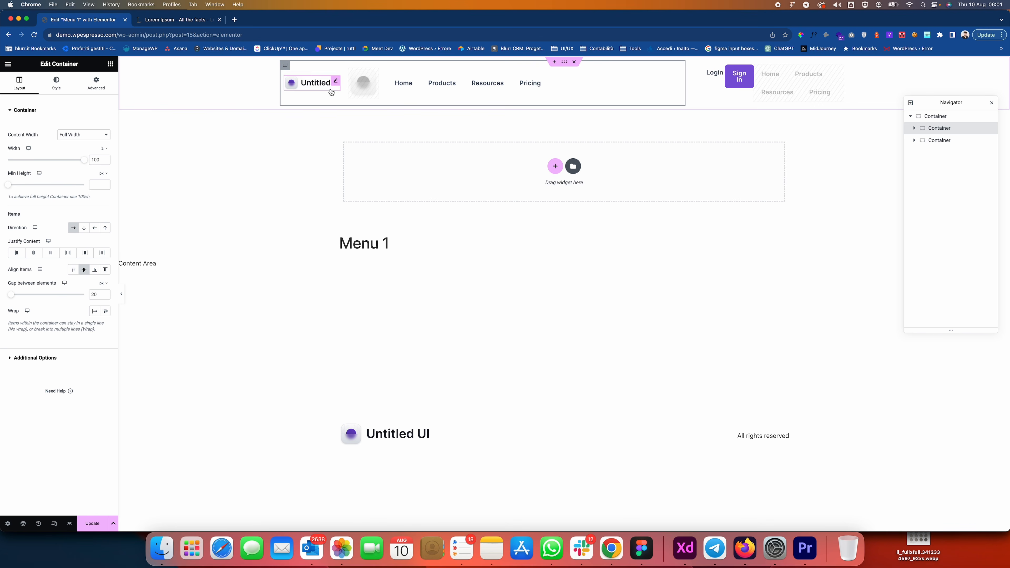
pyautogui.click(699, 66)
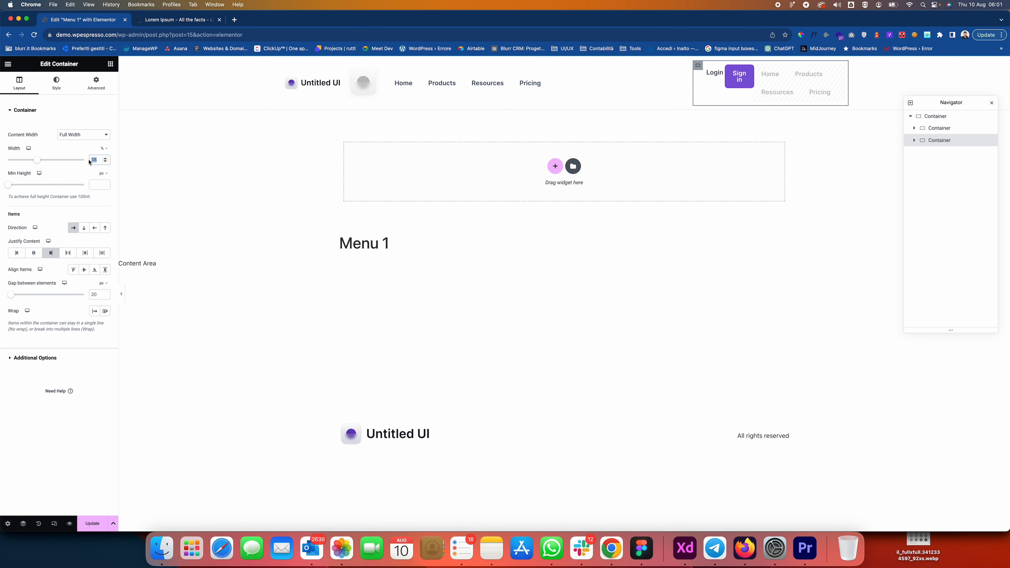
pyautogui.write('40')
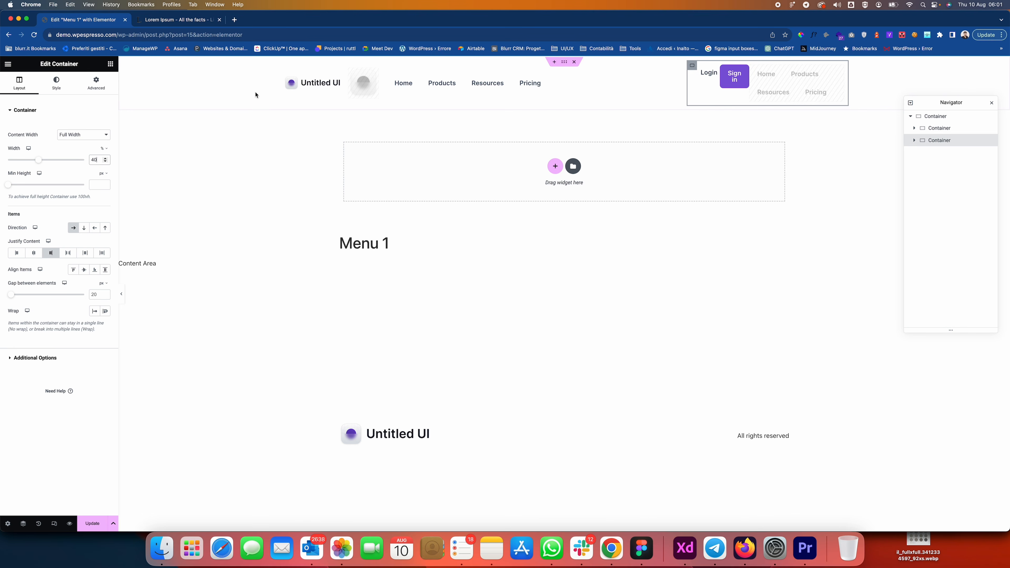
# Set the desktop width of the container holding the logo and menu to 60% and save the template.
pyautogui.click(285, 67)
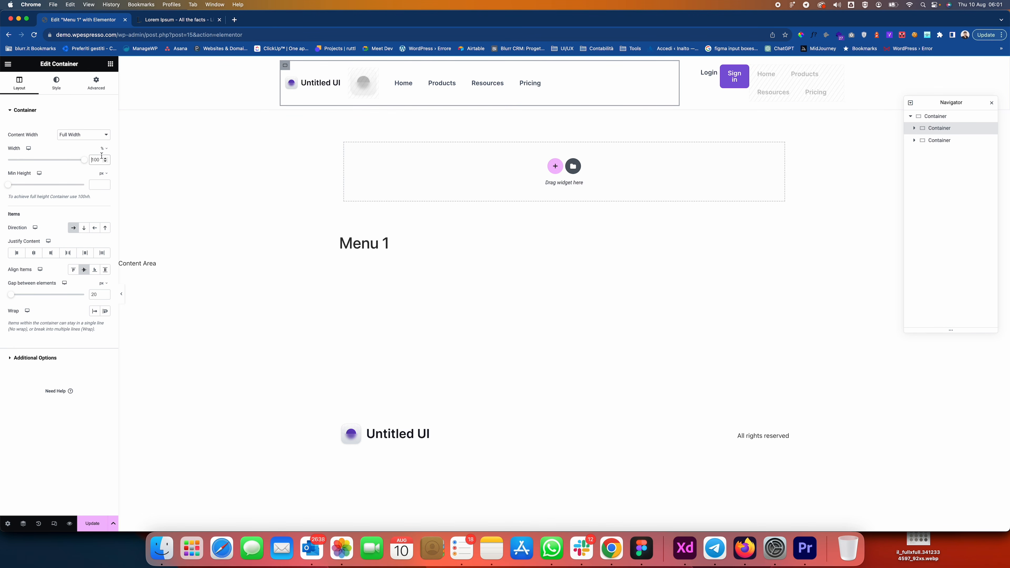
pyautogui.doubleClick(101, 156)
pyautogui.write('60')
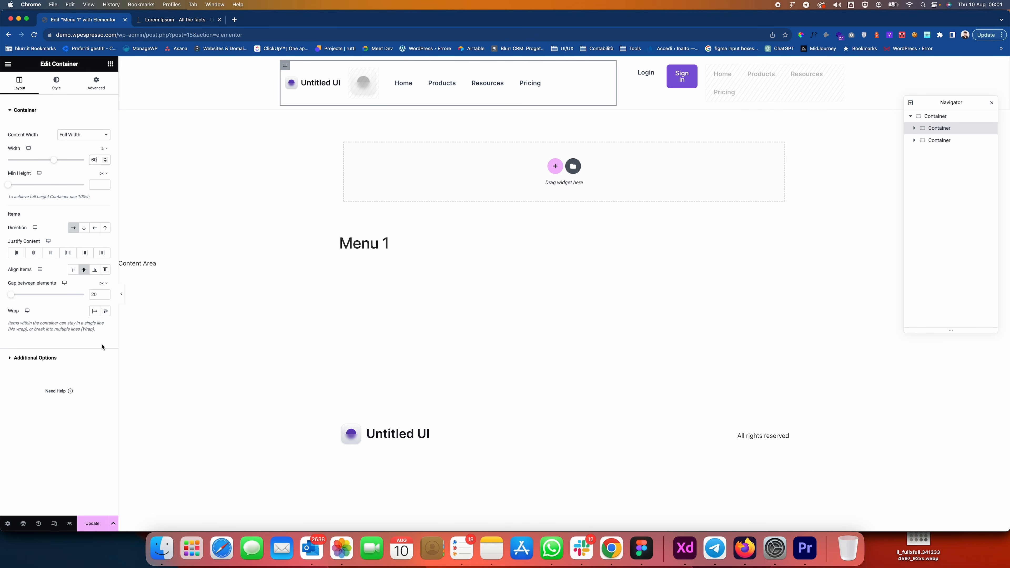
pyautogui.click(104, 521)
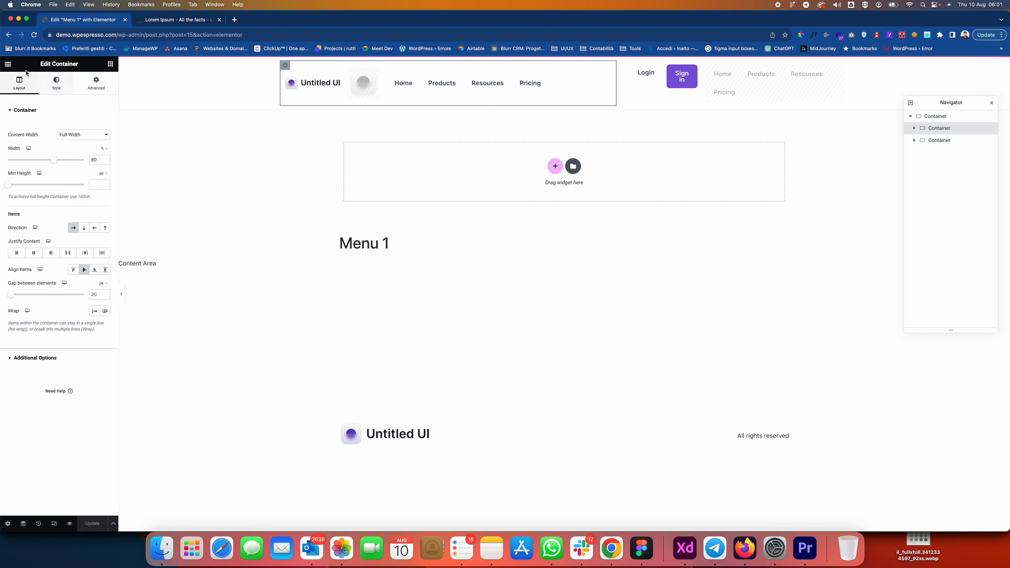
# View the live site and narrow the browser window to check the header's responsive layout.
pyautogui.click(8, 63)
pyautogui.click(57, 204)
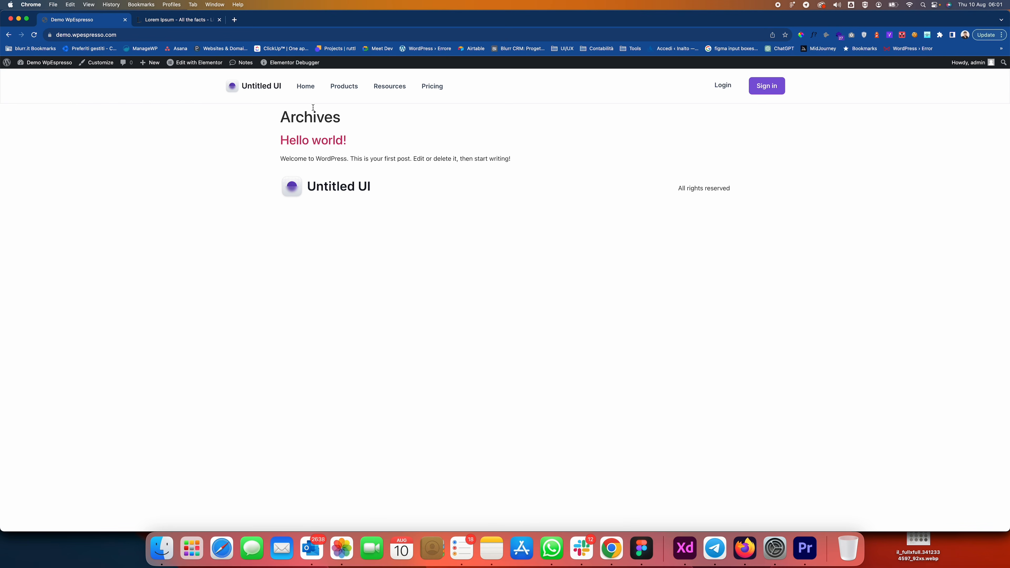
pyautogui.moveTo(1008, 210); pyautogui.dragTo(386, 237)
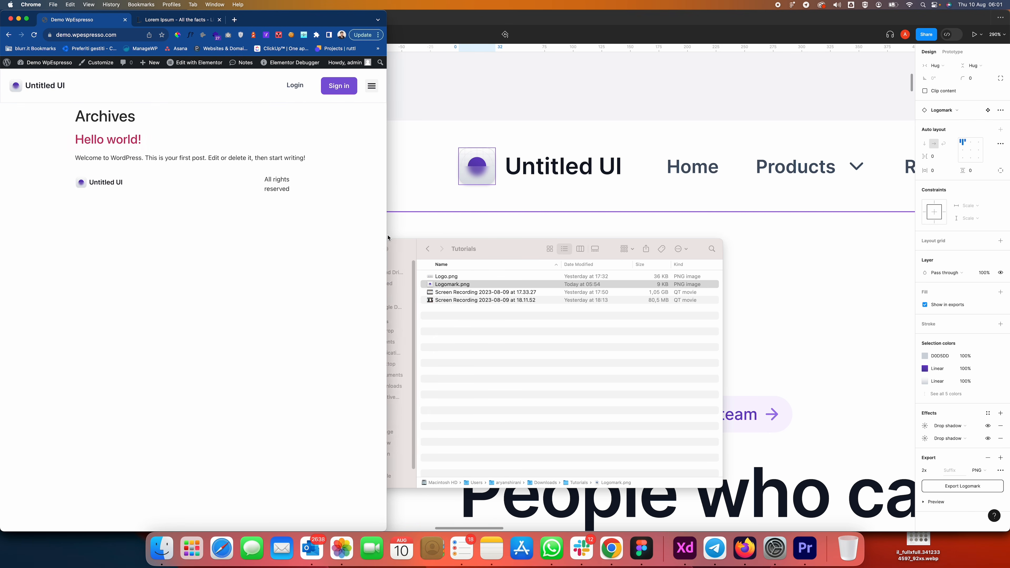